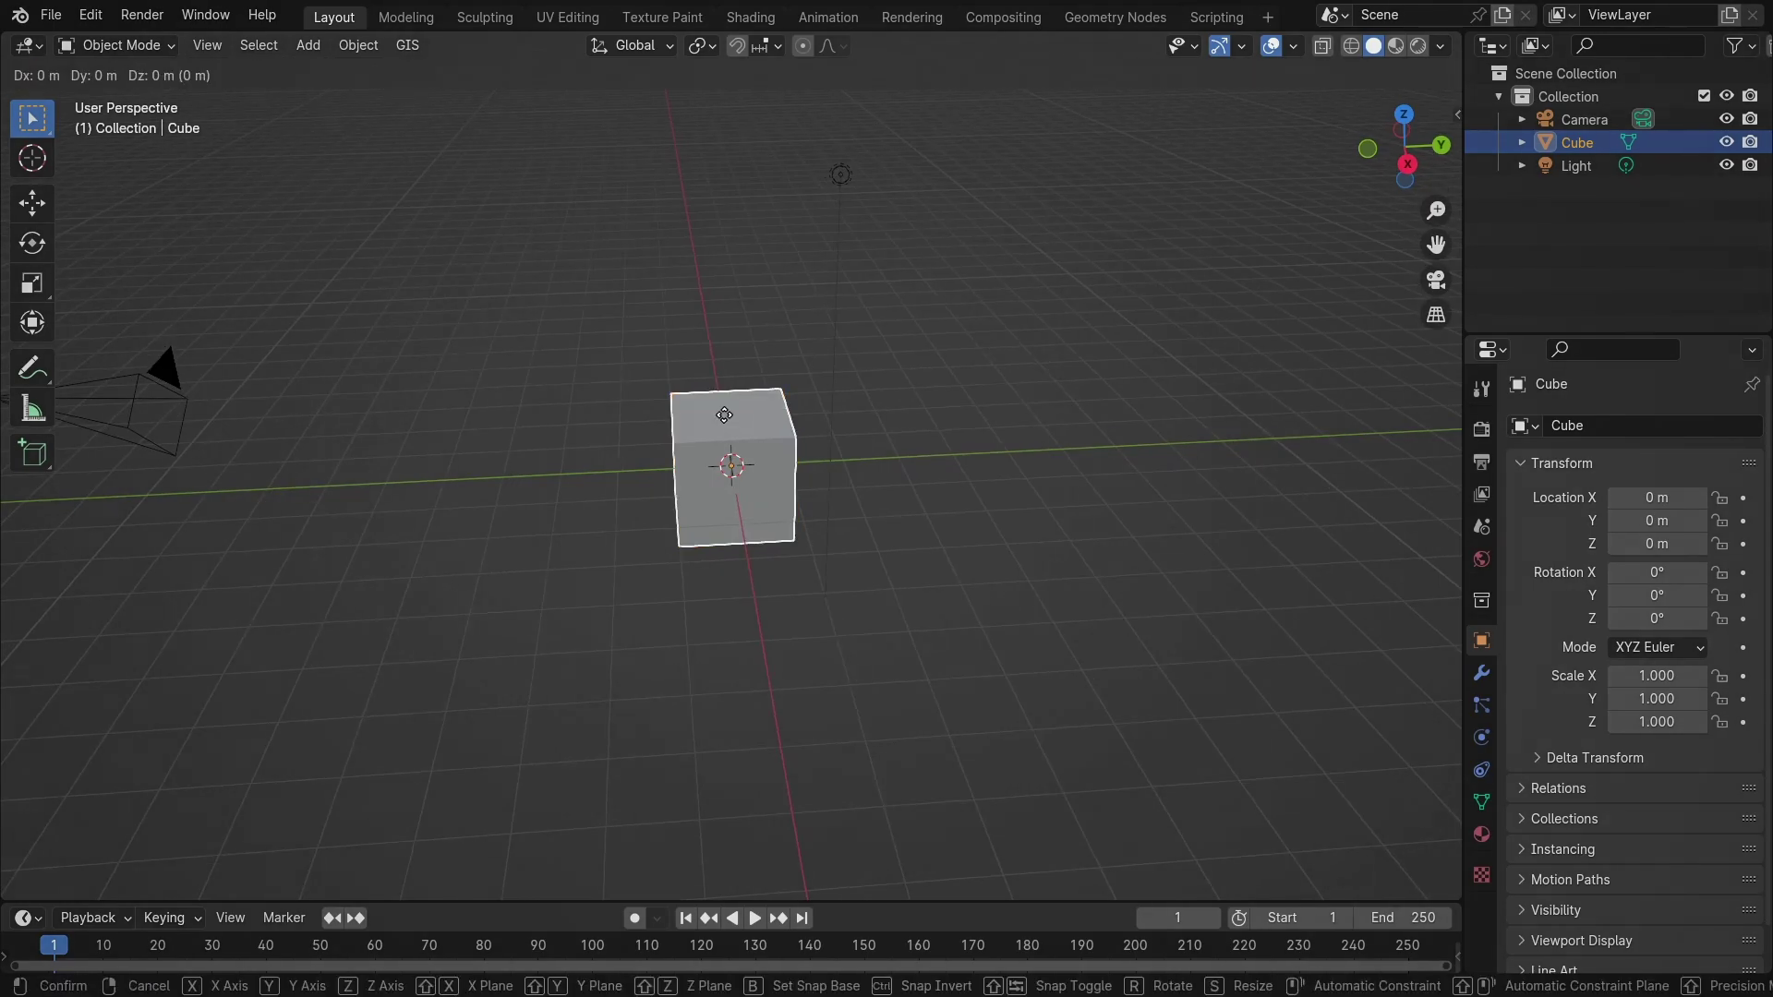
Try moving the cube along the Y axis and along the X axis, undoing each move
{"action": "key", "text": "y"}
{"action": "left_click", "coordinate": [682, 424]}
{"action": "key", "text": "ctrl+z"}
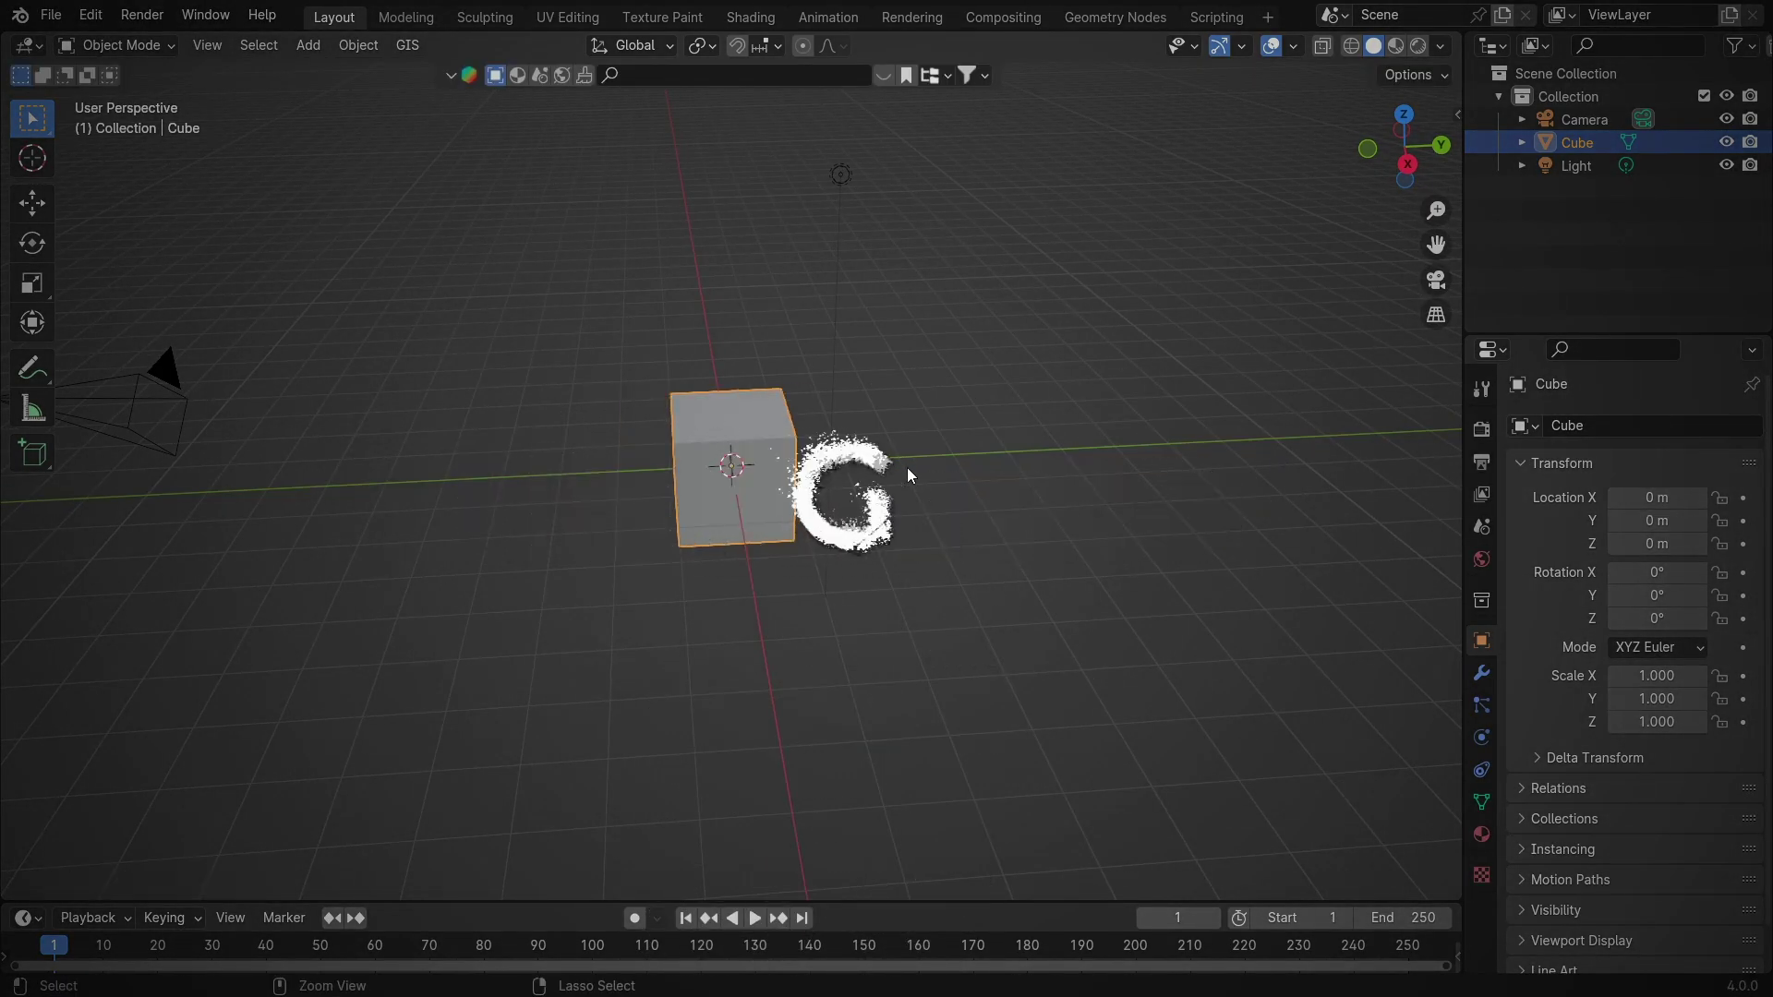
{"action": "key", "text": "x"}
{"action": "left_click", "coordinate": [1032, 435]}
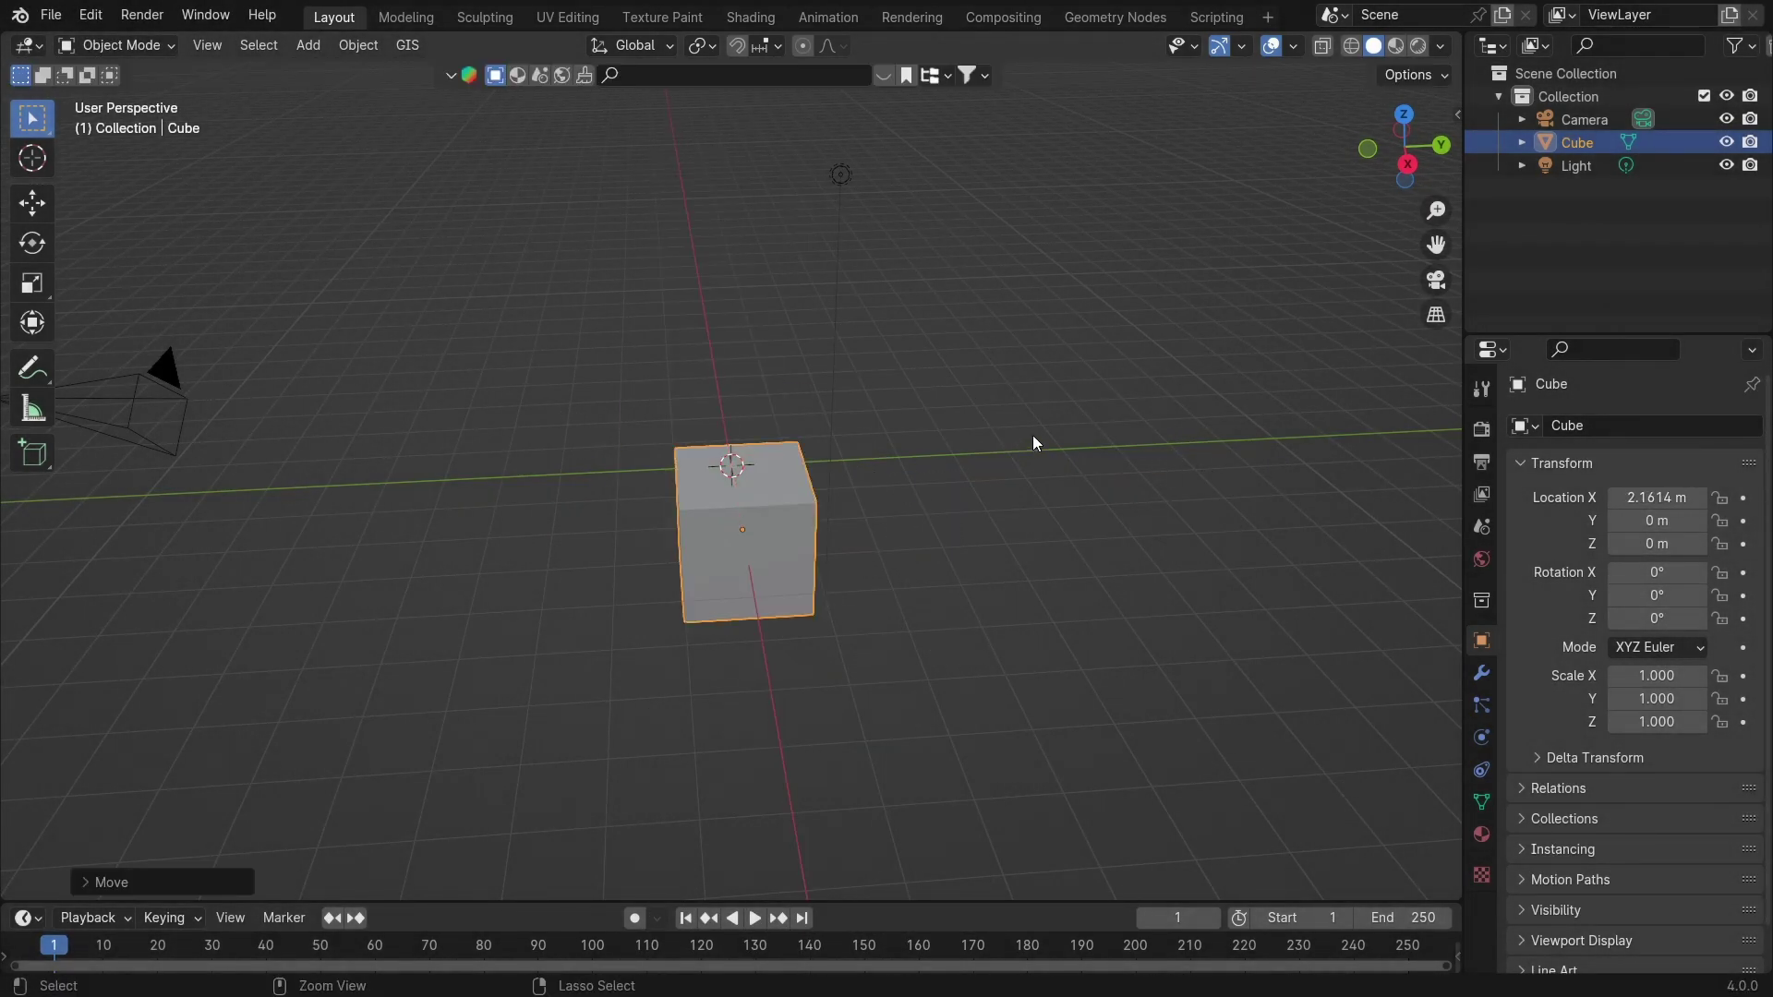
{"action": "key", "text": "ctrl+z"}
Try rotating the cube about the global Y axis and about the global X axis, cancelling each rotation
{"action": "mouse_move", "coordinate": [973, 476]}
{"action": "middle_mouse_down"}
{"action": "mouse_move", "coordinate": [962, 419]}
{"action": "mouse_move", "coordinate": [960, 477]}
{"action": "middle_mouse_up"}
{"action": "key", "text": "r"}
{"action": "key", "text": "y"}
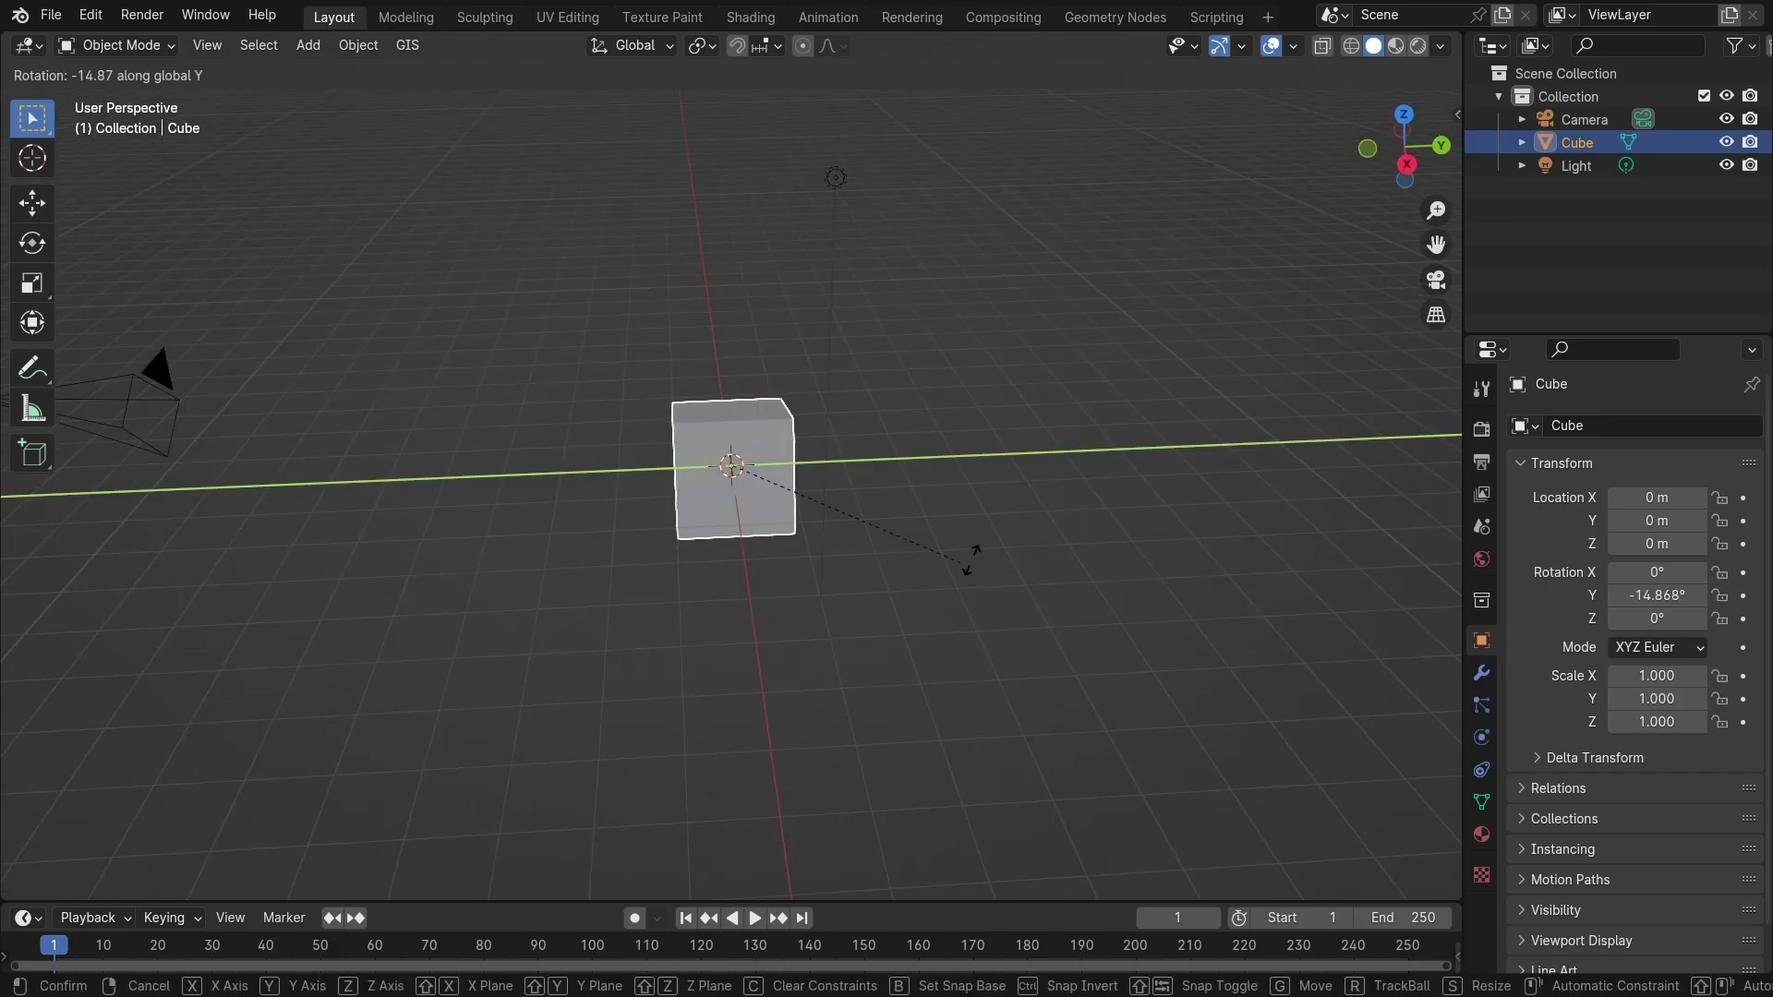
{"action": "key", "text": "Escape"}
{"action": "key", "text": "r"}
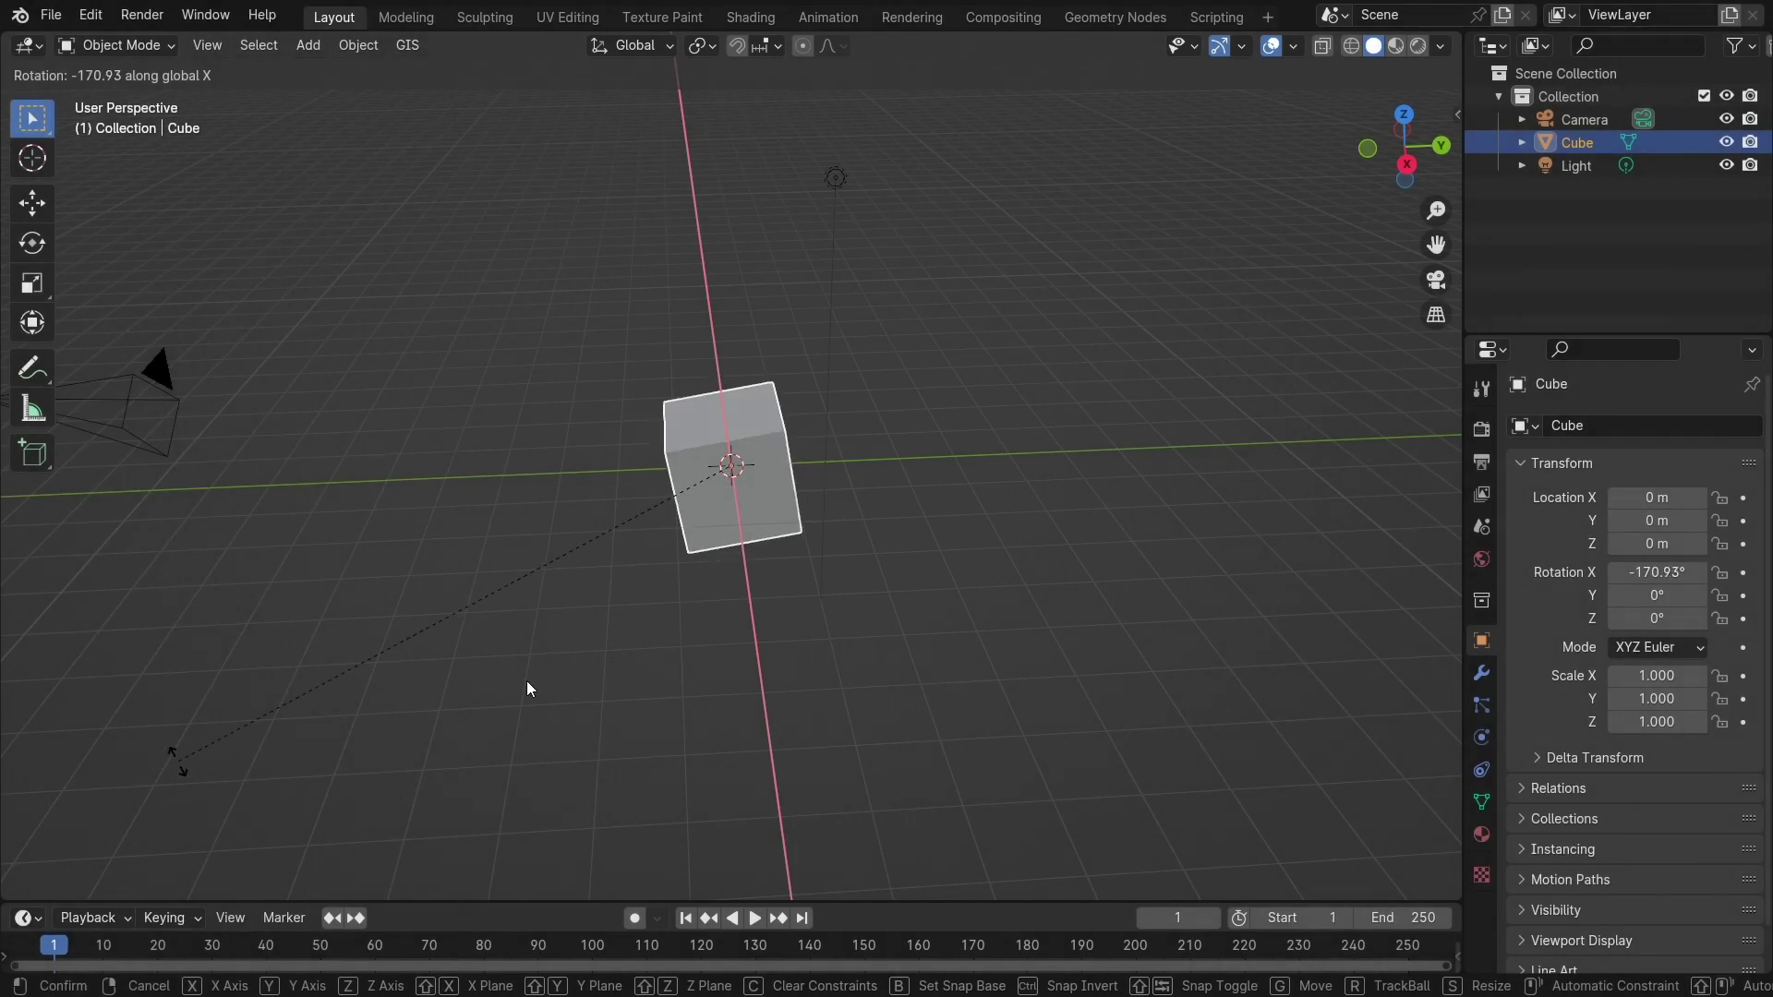
{"action": "key", "text": "Escape"}
Try scaling the cube uniformly and along the X axis only
{"action": "key", "text": "s"}
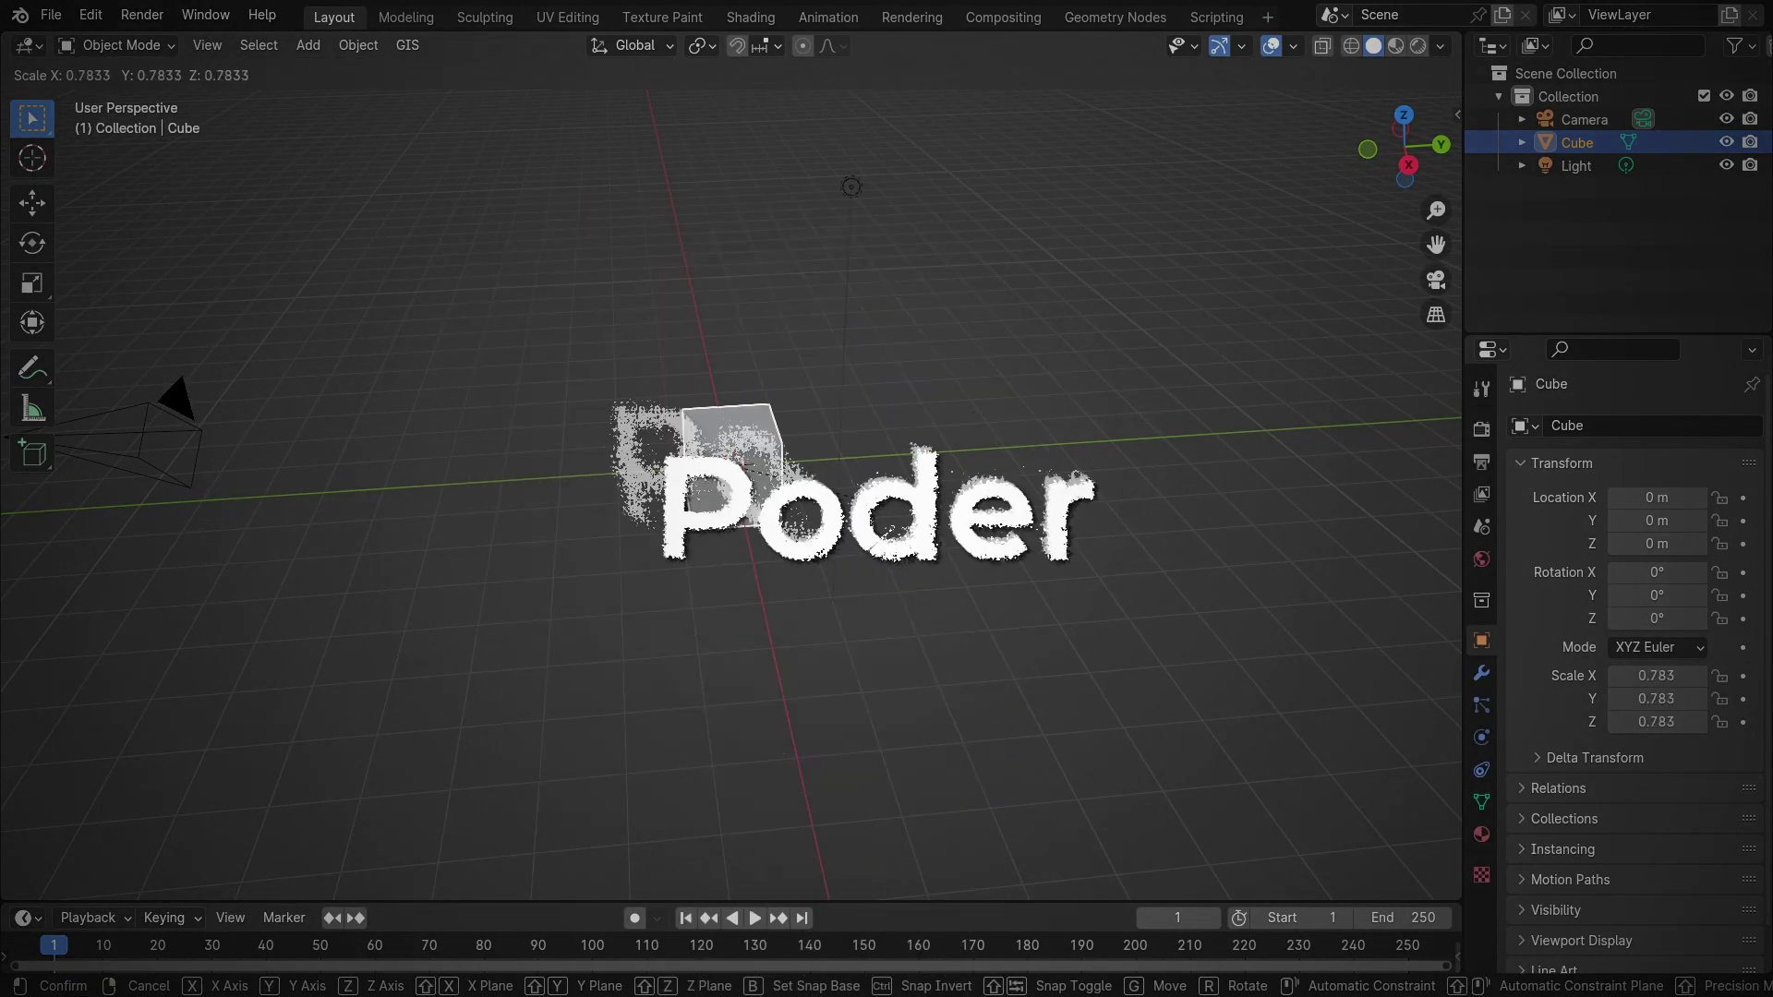
{"action": "key", "text": "Escape"}
{"action": "key", "text": "s"}
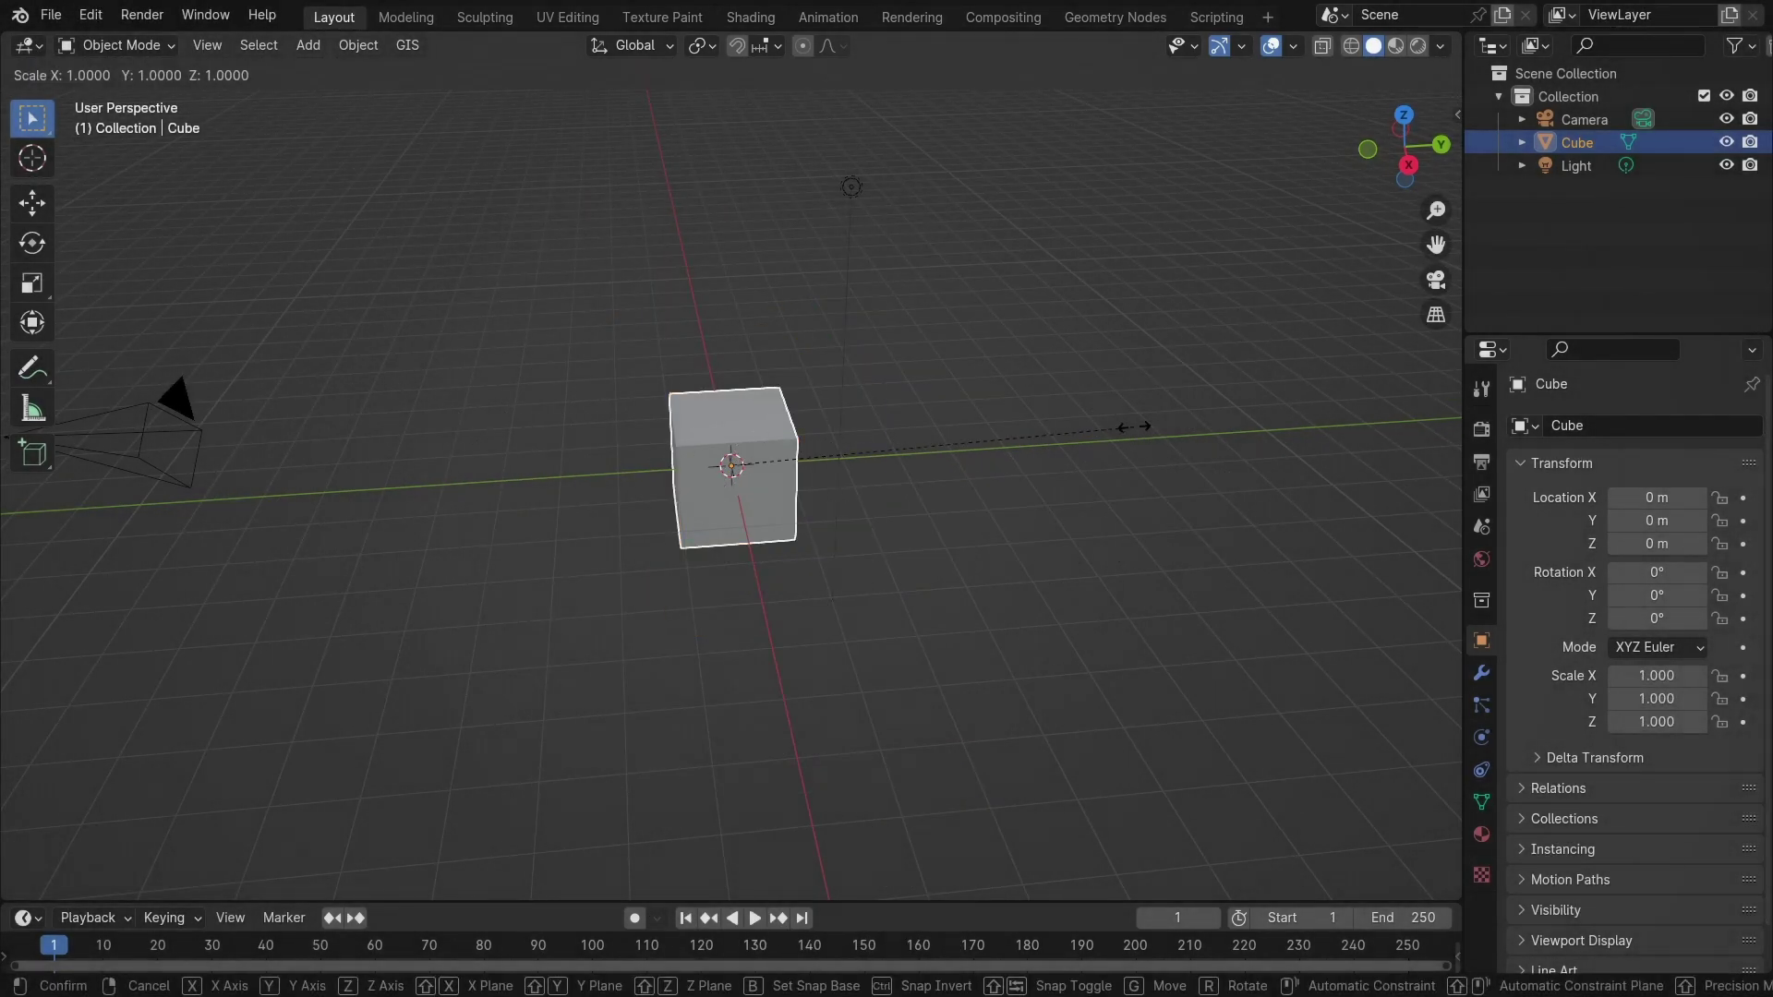
{"action": "left_click", "coordinate": [759, 271]}
{"action": "key", "text": "ctrl+z"}
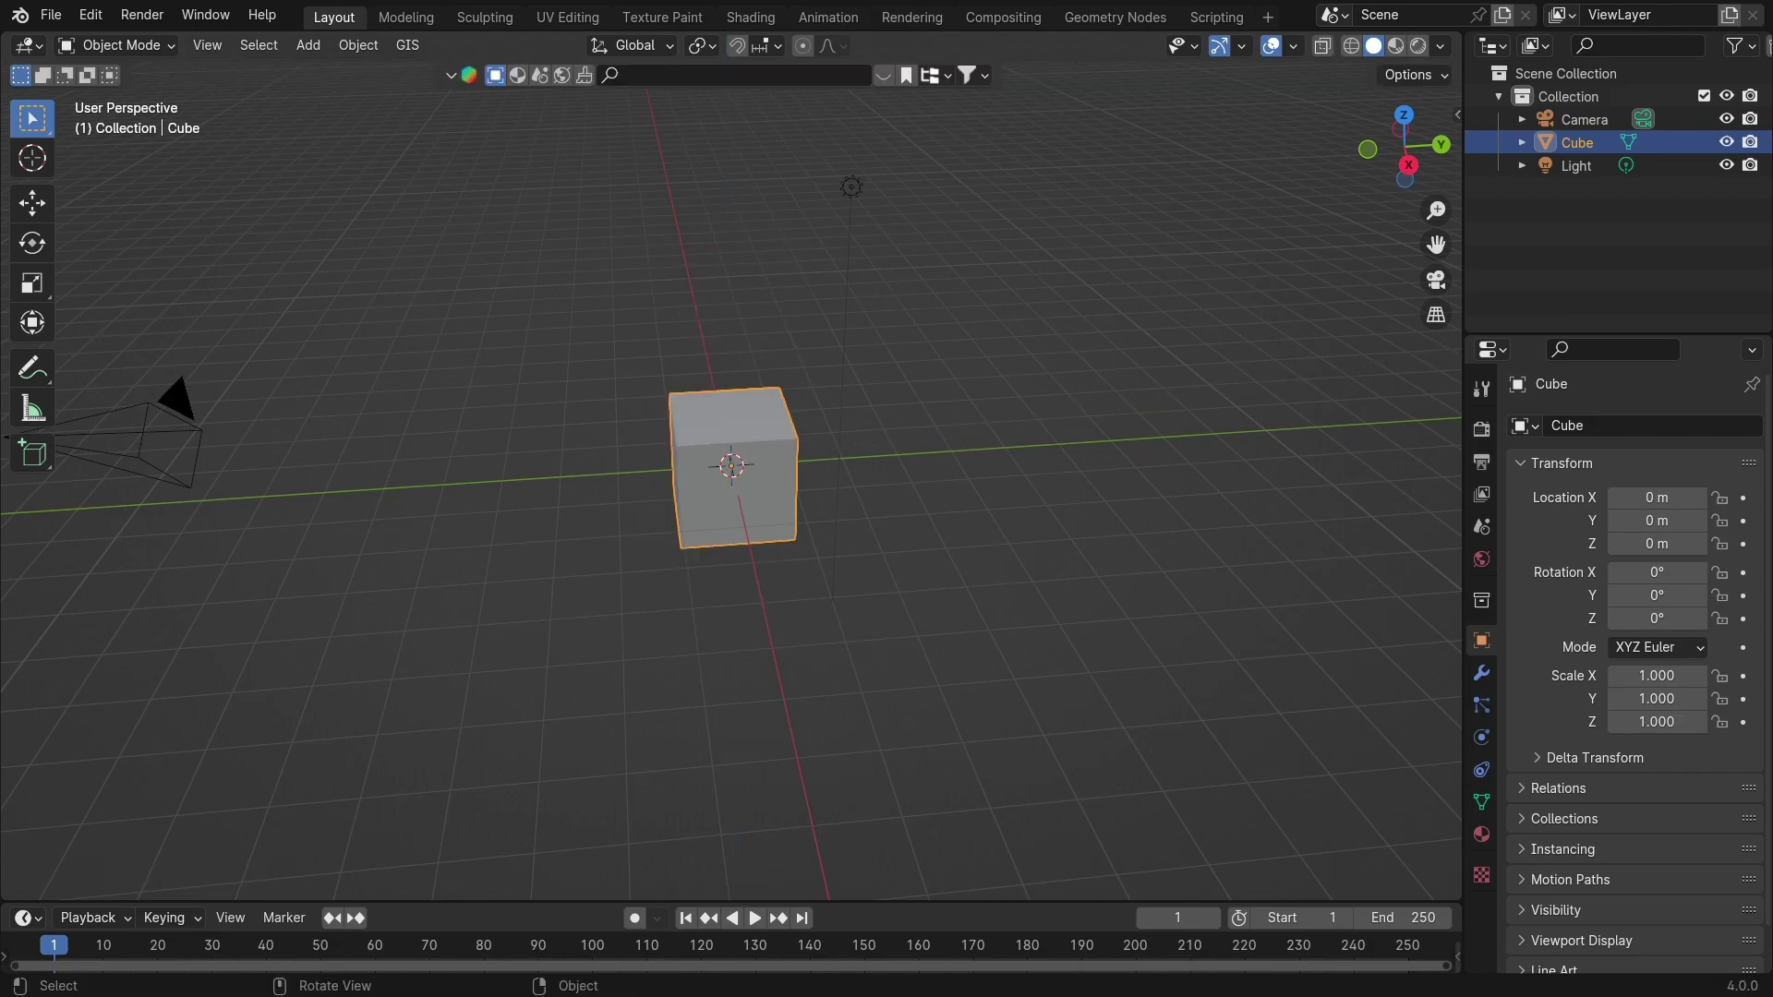
{"action": "key", "text": "s"}
{"action": "key", "text": "x"}
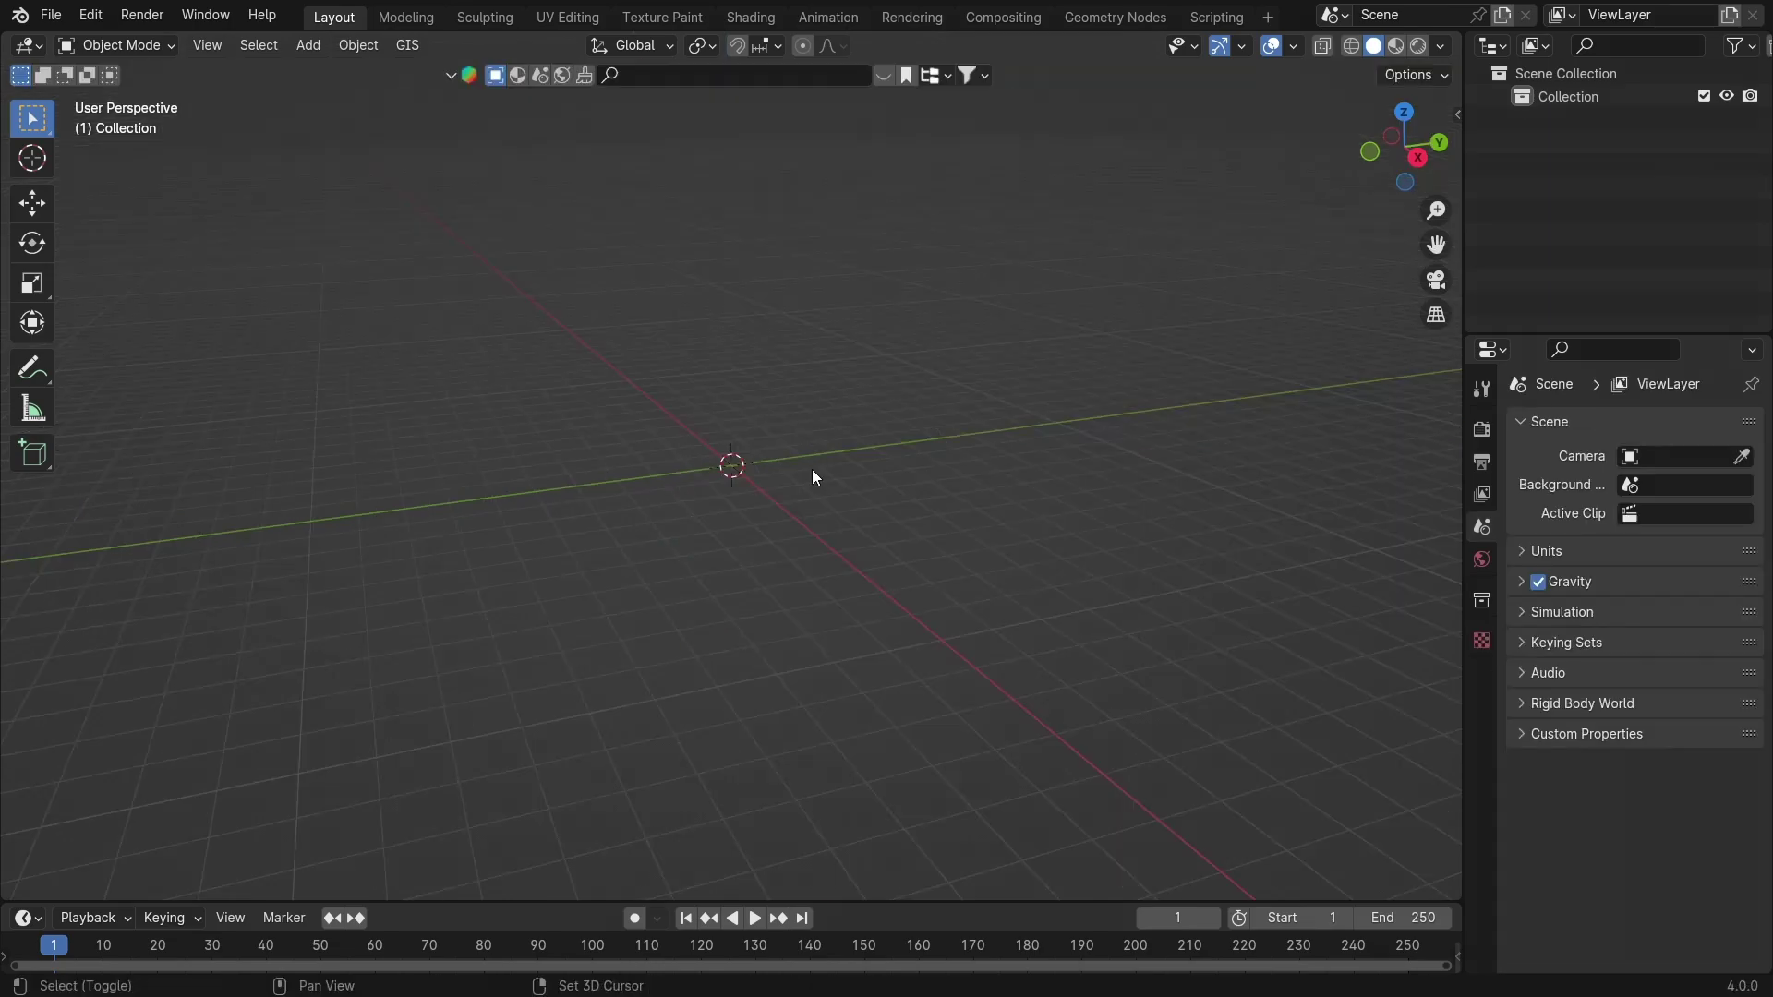
Bring up the list of object types that can be added to the empty scene and look through it
{"action": "key", "text": "shift+a"}
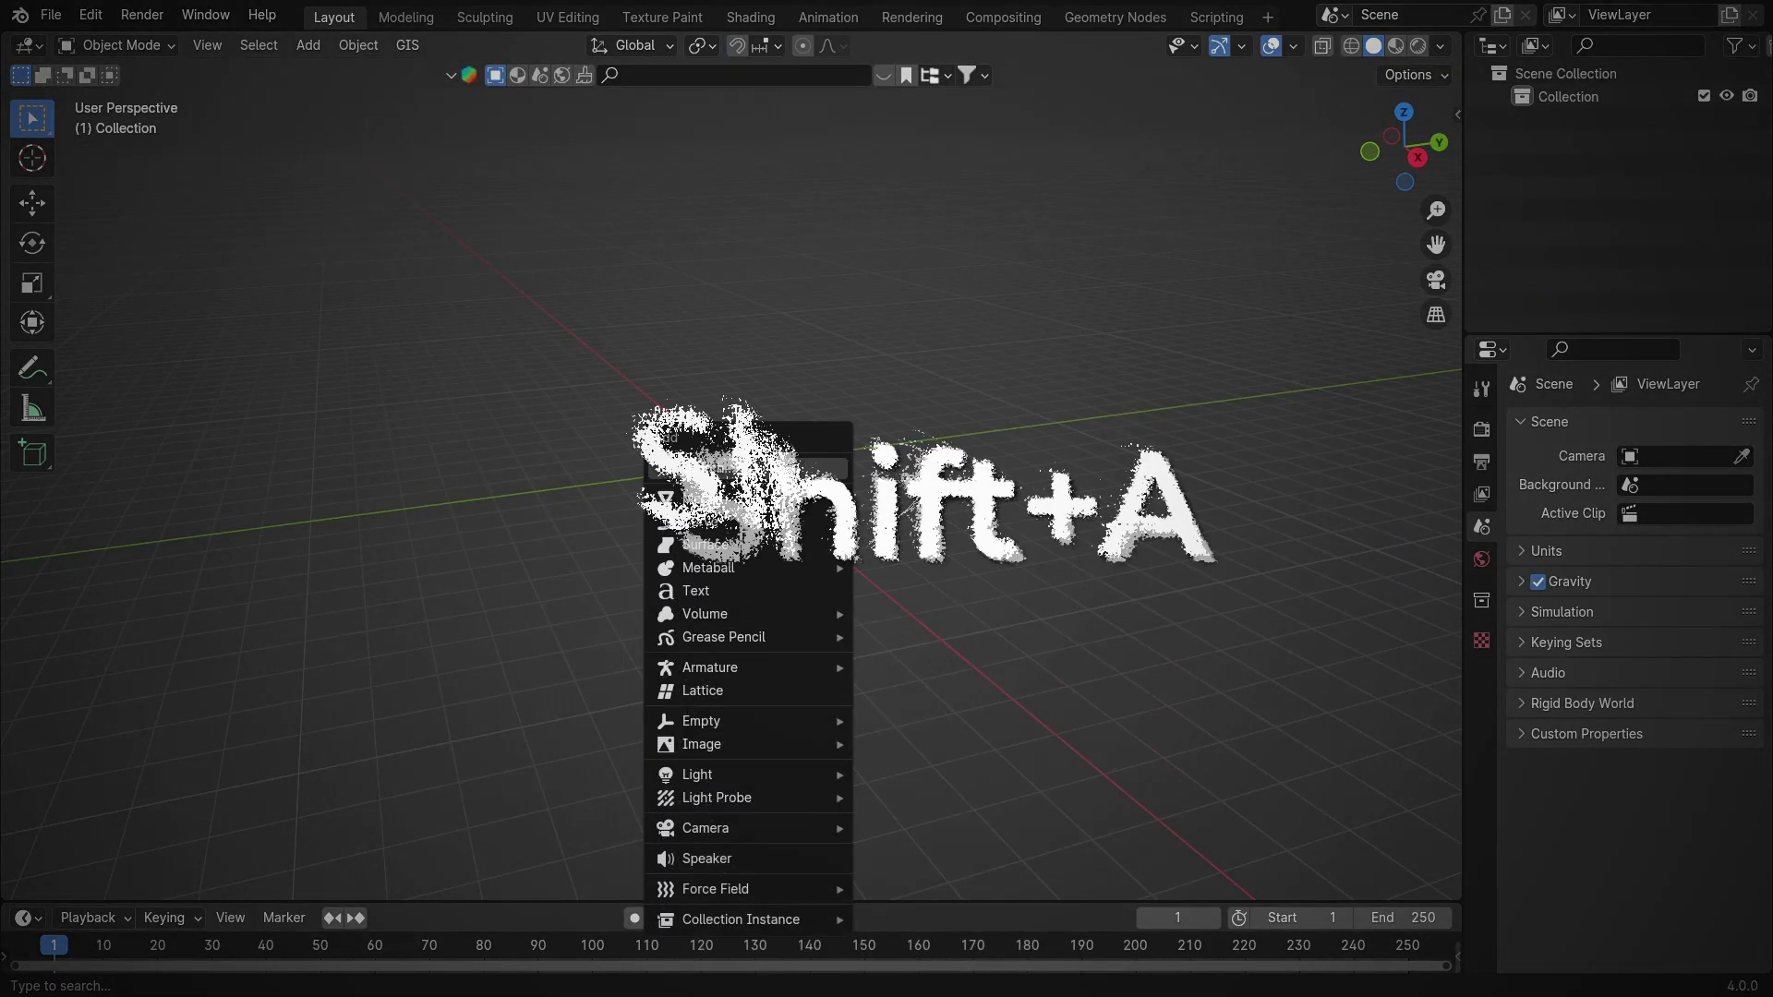
{"action": "mouse_move", "coordinate": [806, 489]}
{"action": "scroll", "coordinate": [818, 316], "scroll_direction": "up", "scroll_amount": 7}
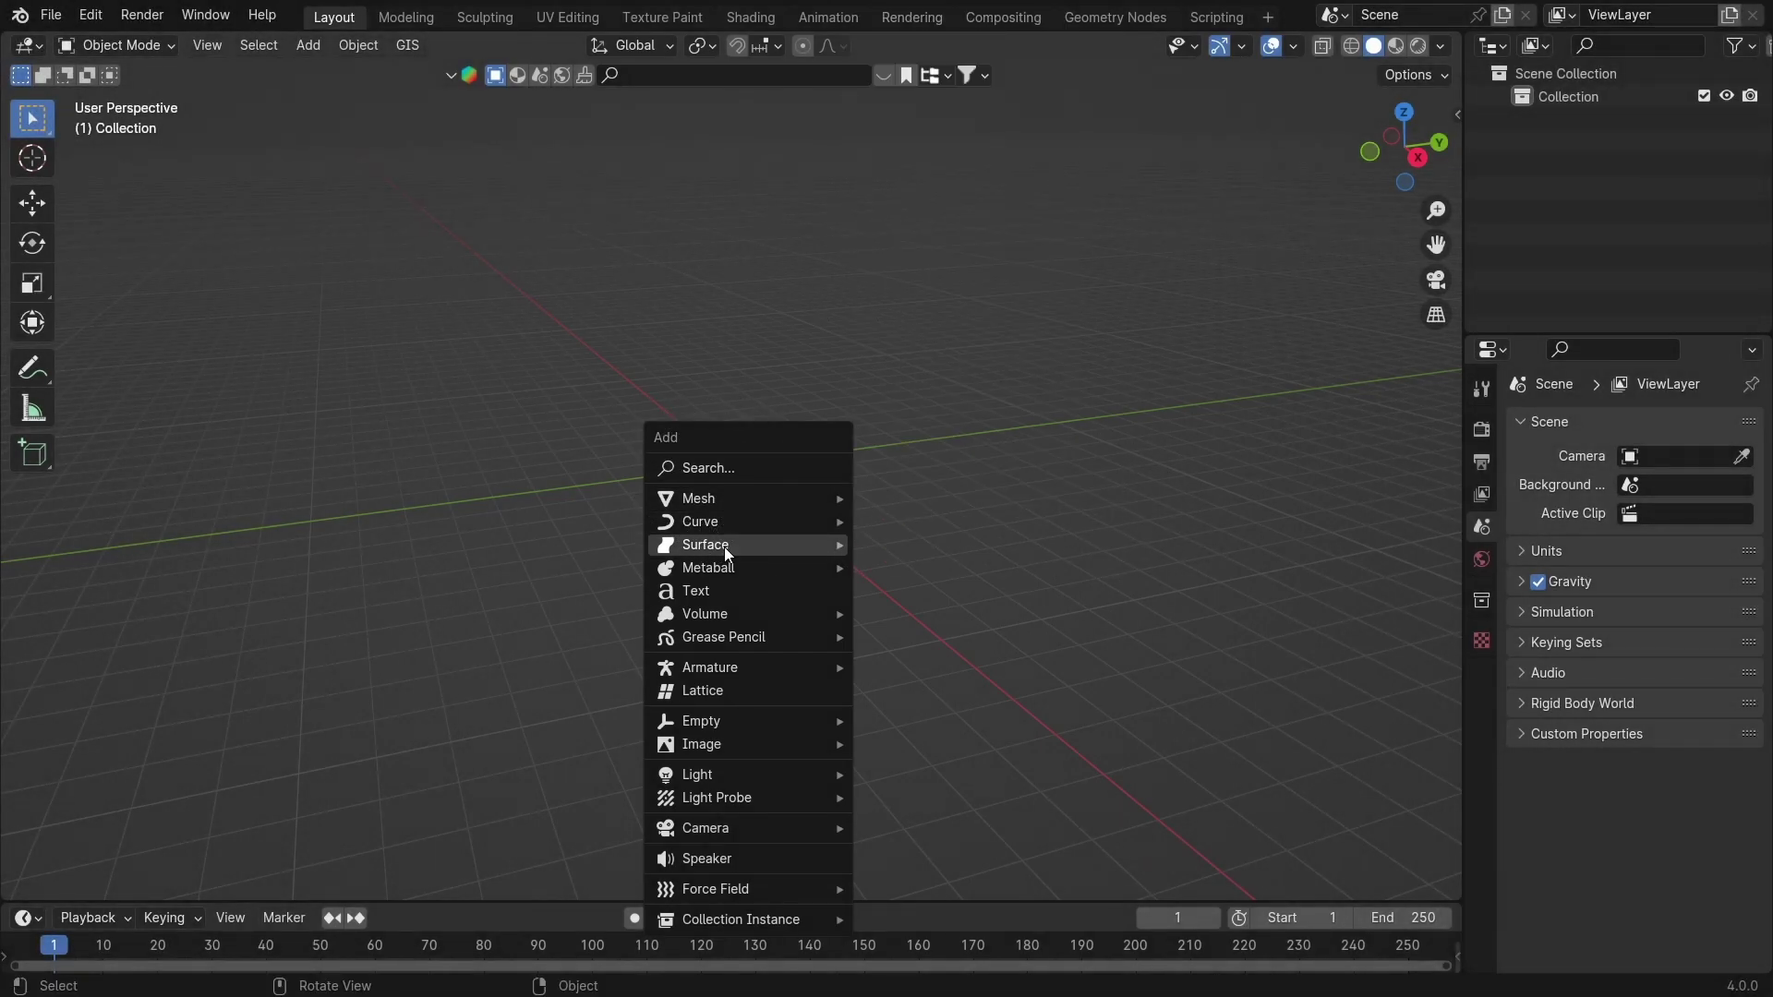
{"action": "mouse_move", "coordinate": [729, 546]}
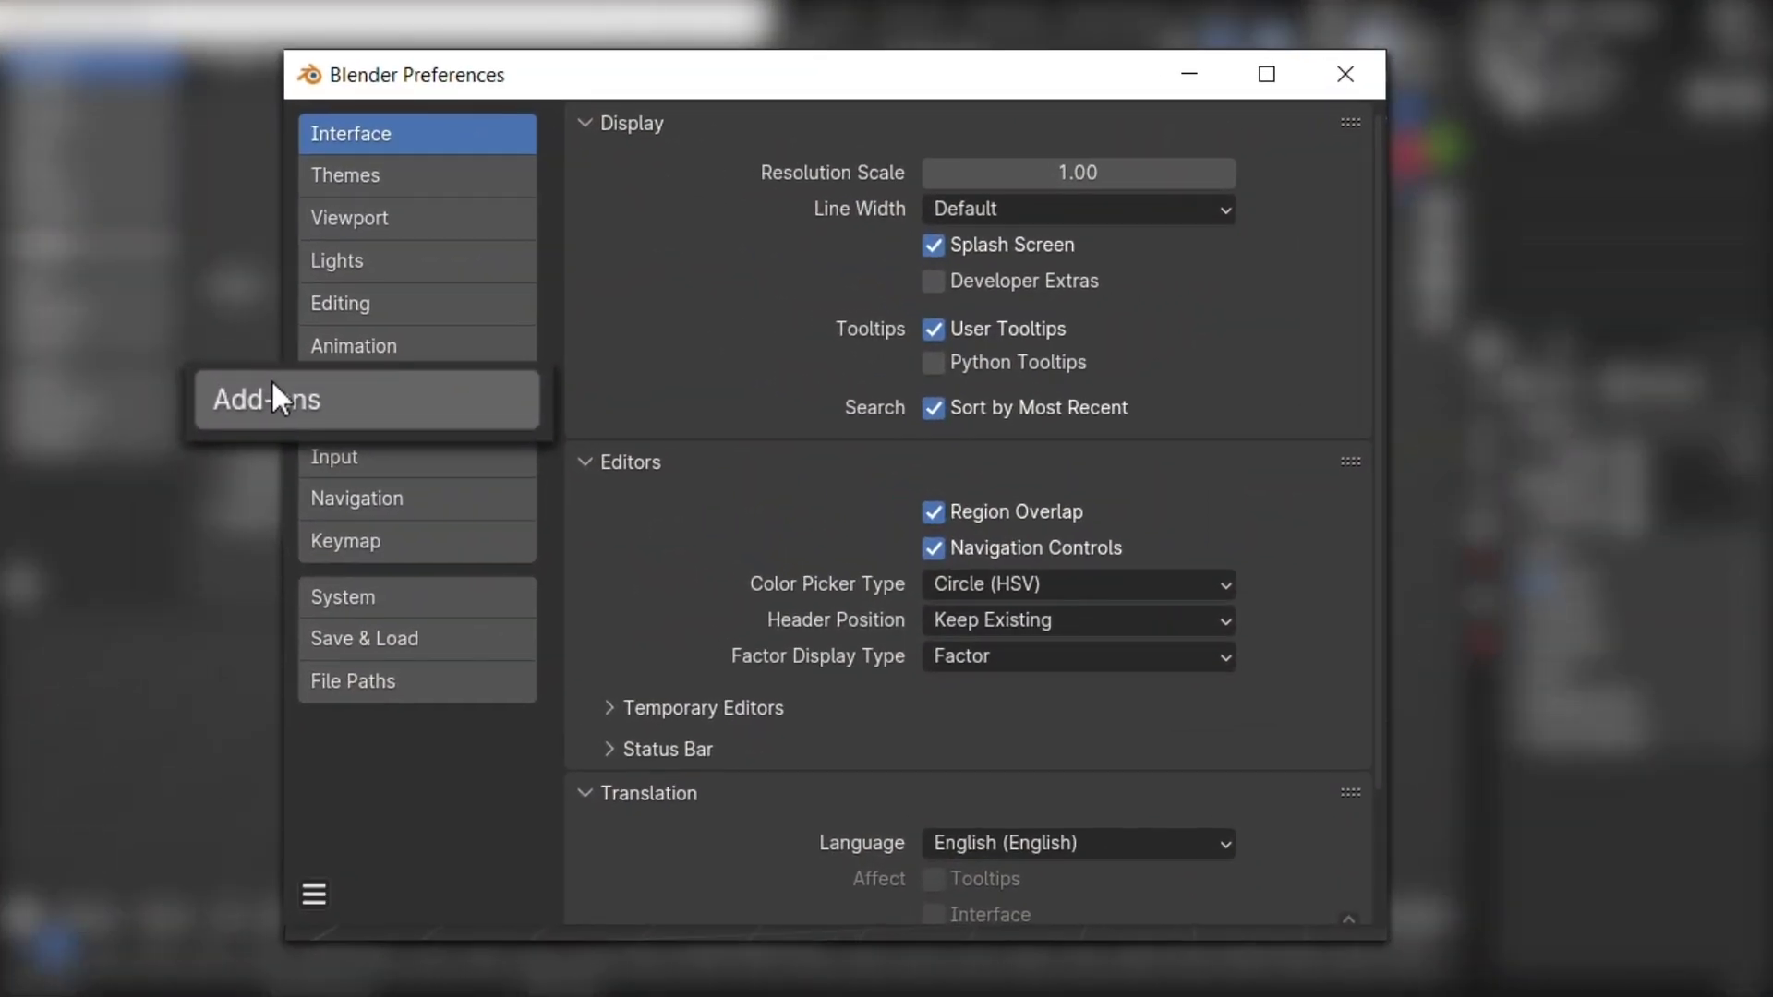
Look through the add-ons listed in the preferences, from the 3D View entries to the Import-Export ones
{"action": "left_click", "coordinate": [118, 279]}
{"action": "scroll", "coordinate": [539, 209], "scroll_direction": "down", "scroll_amount": 4}
{"action": "scroll", "coordinate": [914, 314], "scroll_direction": "down", "scroll_amount": 5}
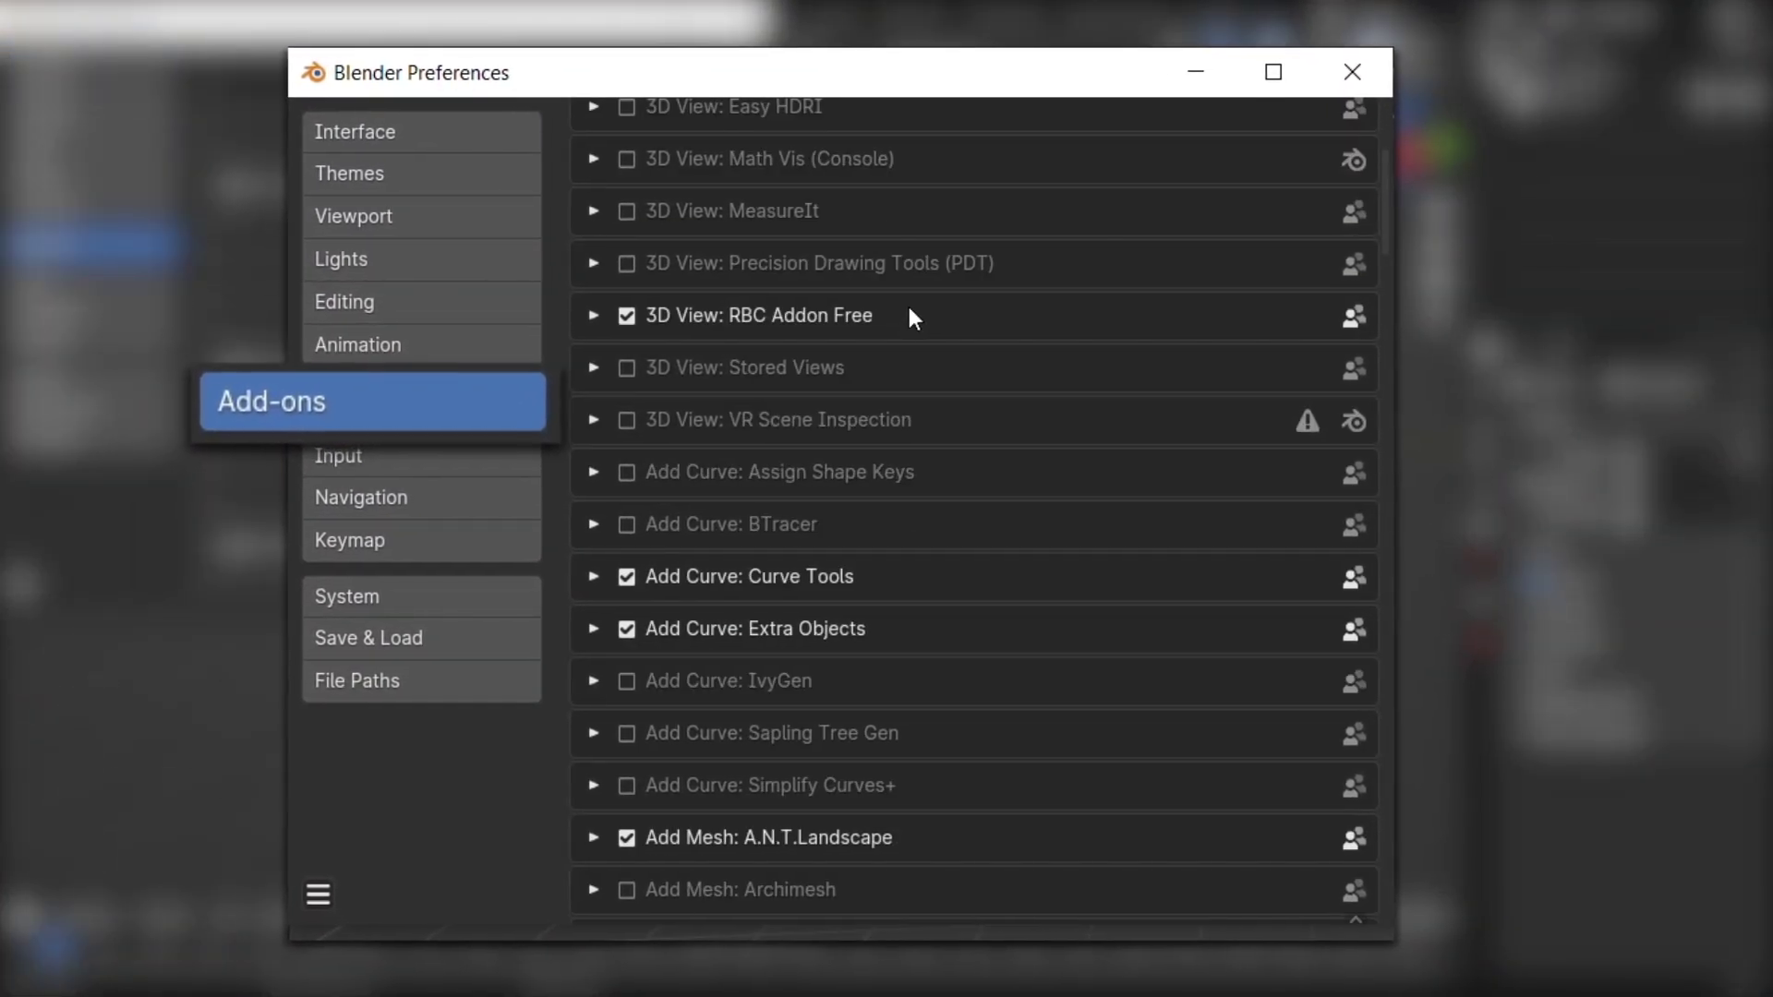
{"action": "scroll", "coordinate": [911, 302], "scroll_direction": "down", "scroll_amount": 7}
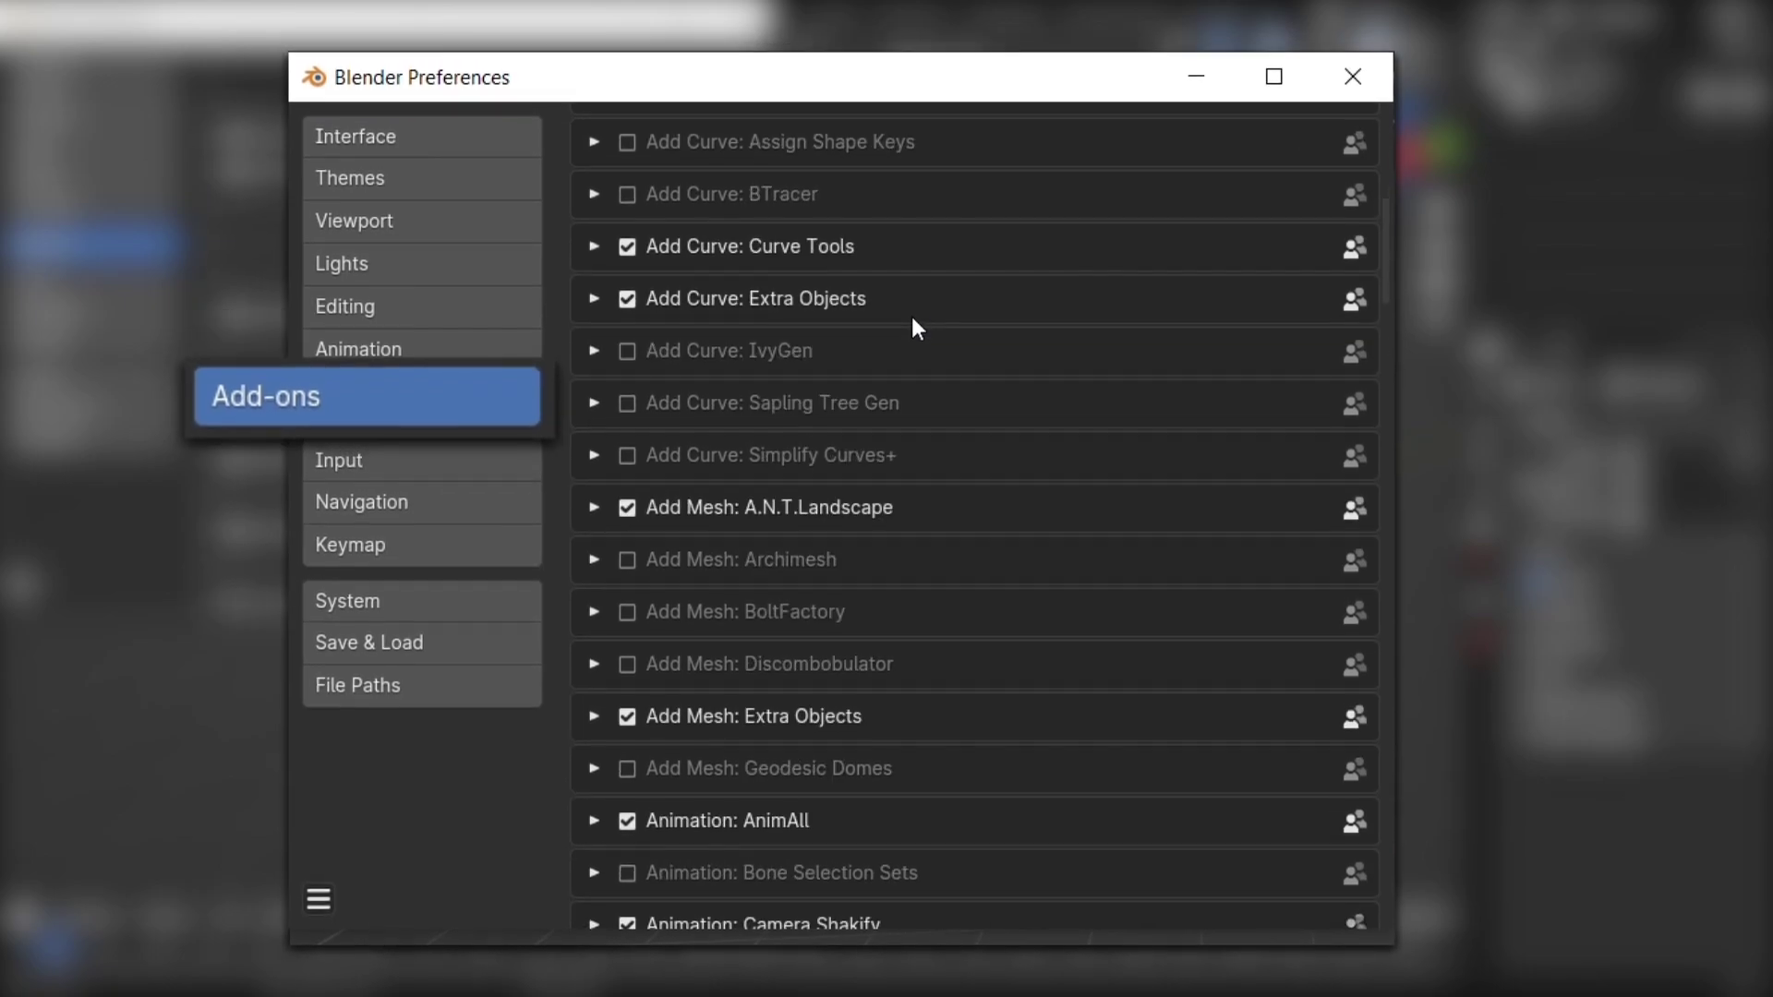
{"action": "scroll", "coordinate": [917, 314], "scroll_direction": "down", "scroll_amount": 8}
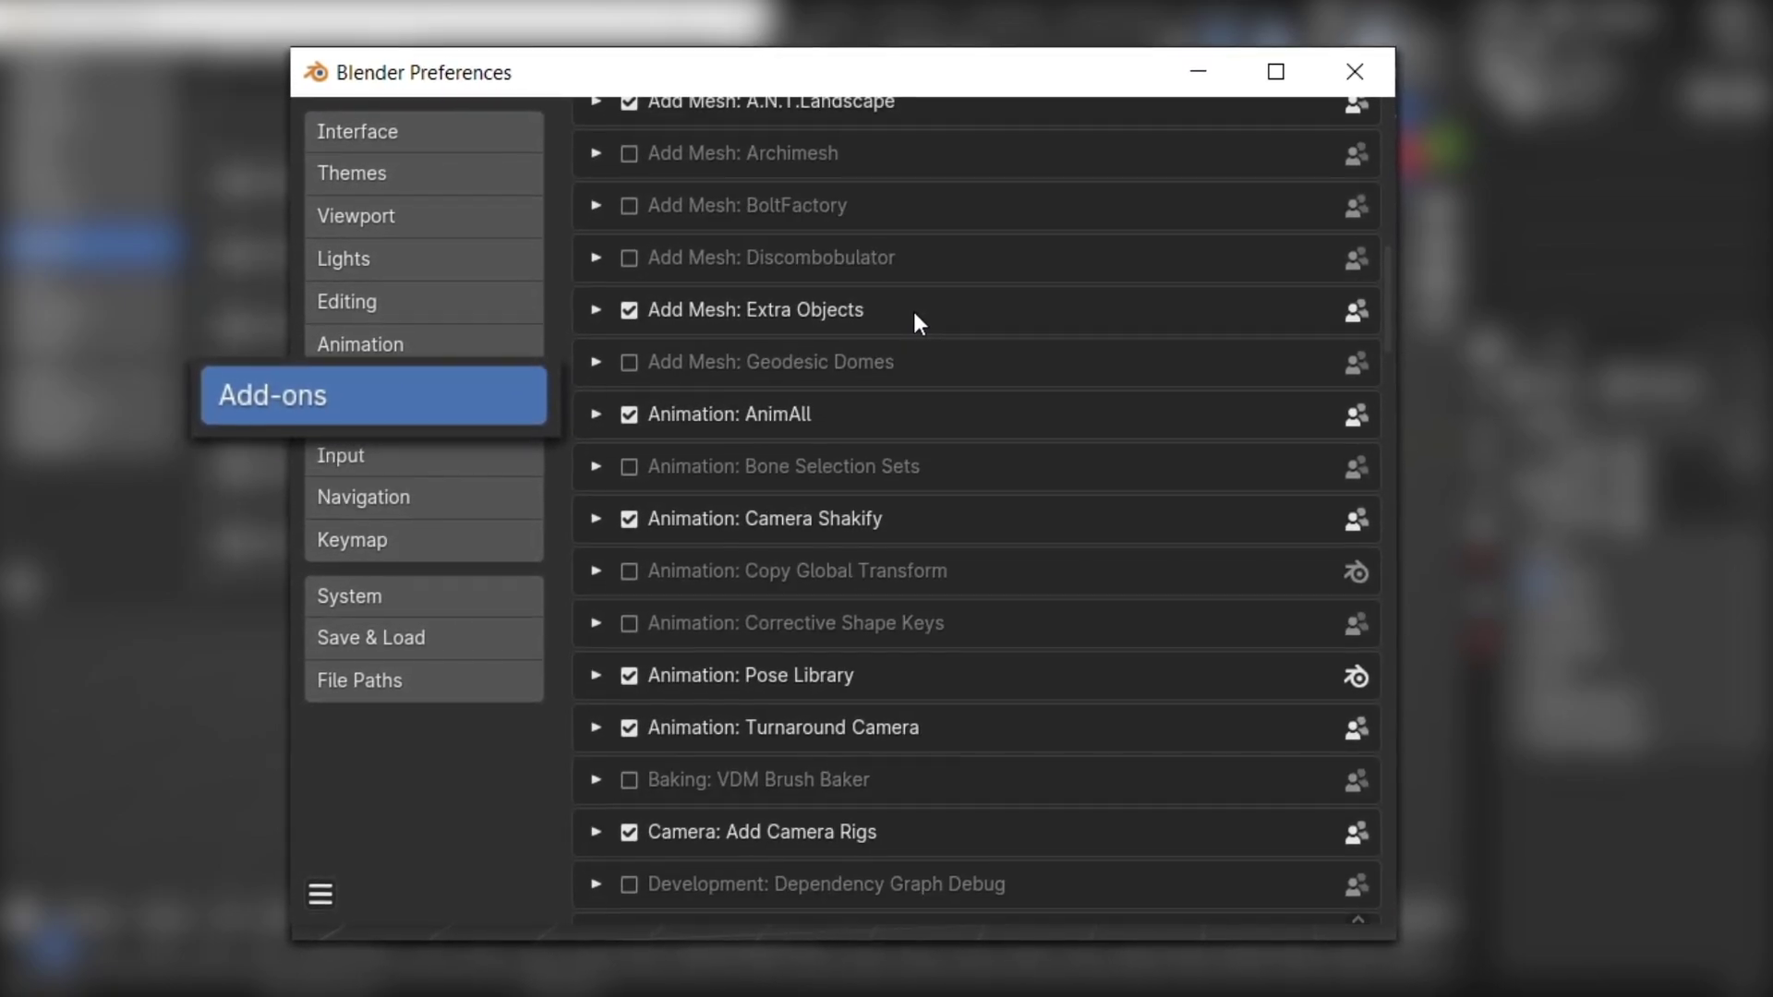
{"action": "scroll", "coordinate": [907, 311], "scroll_direction": "down", "scroll_amount": 10}
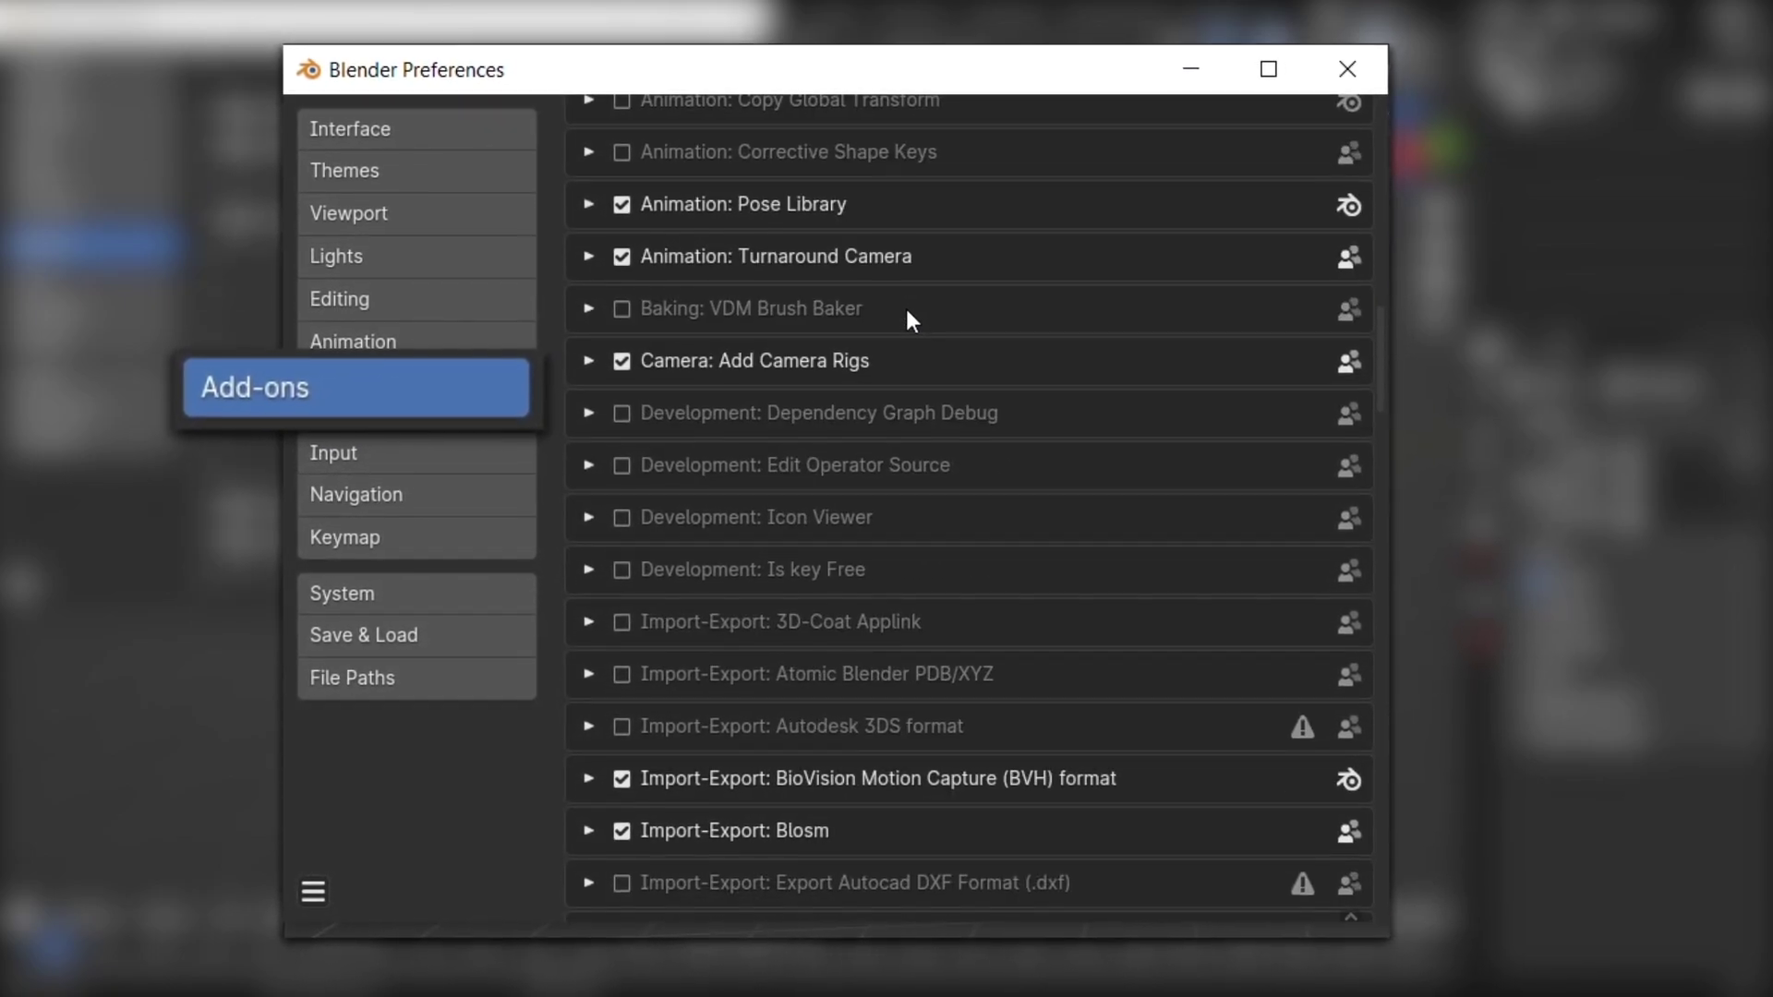
{"action": "scroll", "coordinate": [917, 323], "scroll_direction": "down", "scroll_amount": 2}
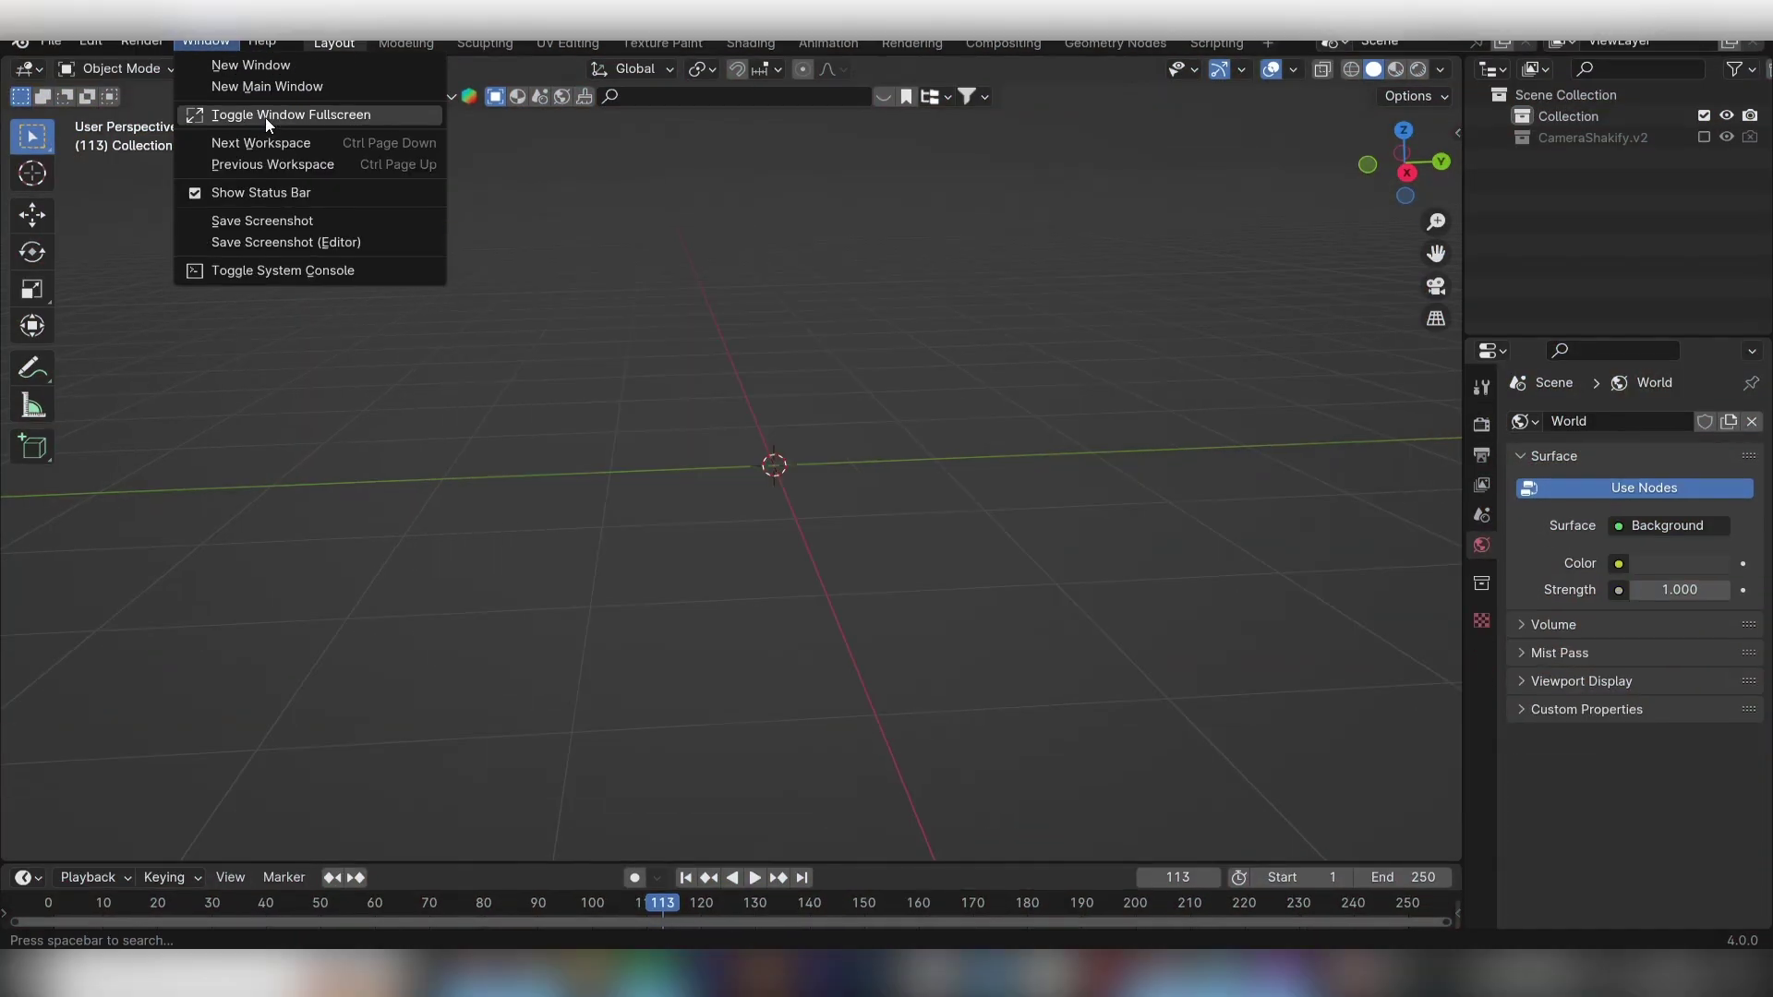
Switch the application window to fullscreen display
{"action": "left_click", "coordinate": [266, 117]}
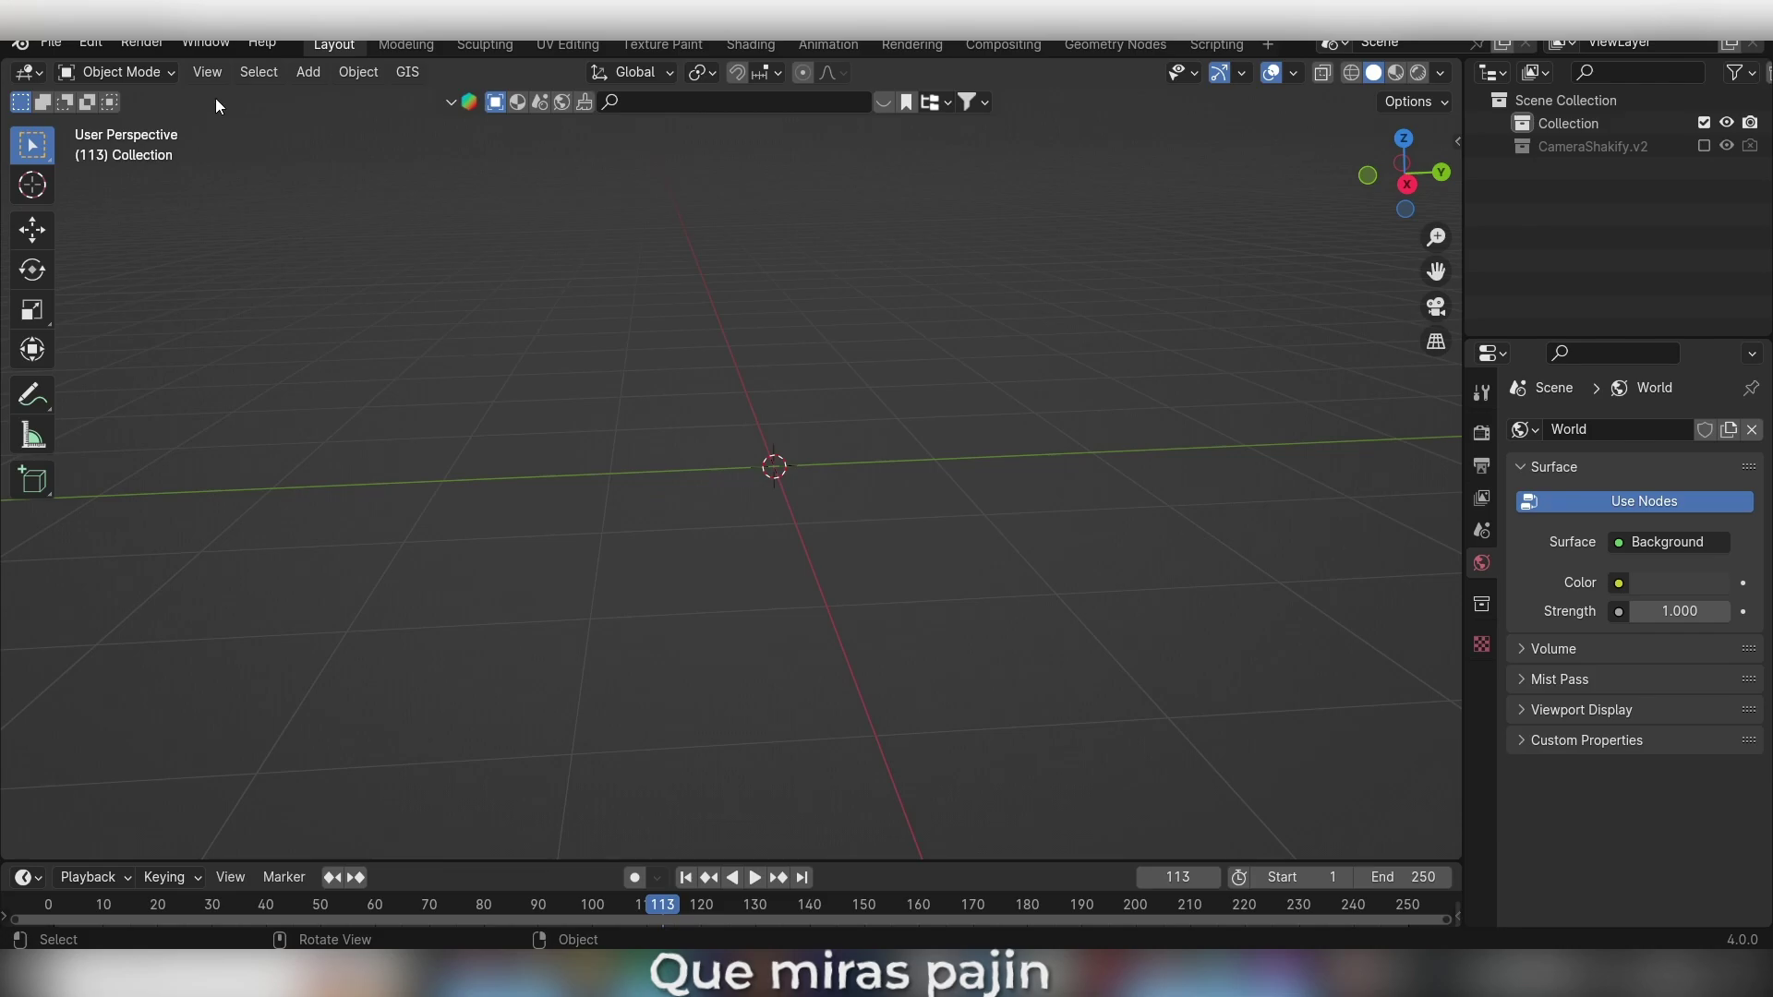
{"action": "left_click", "coordinate": [205, 44]}
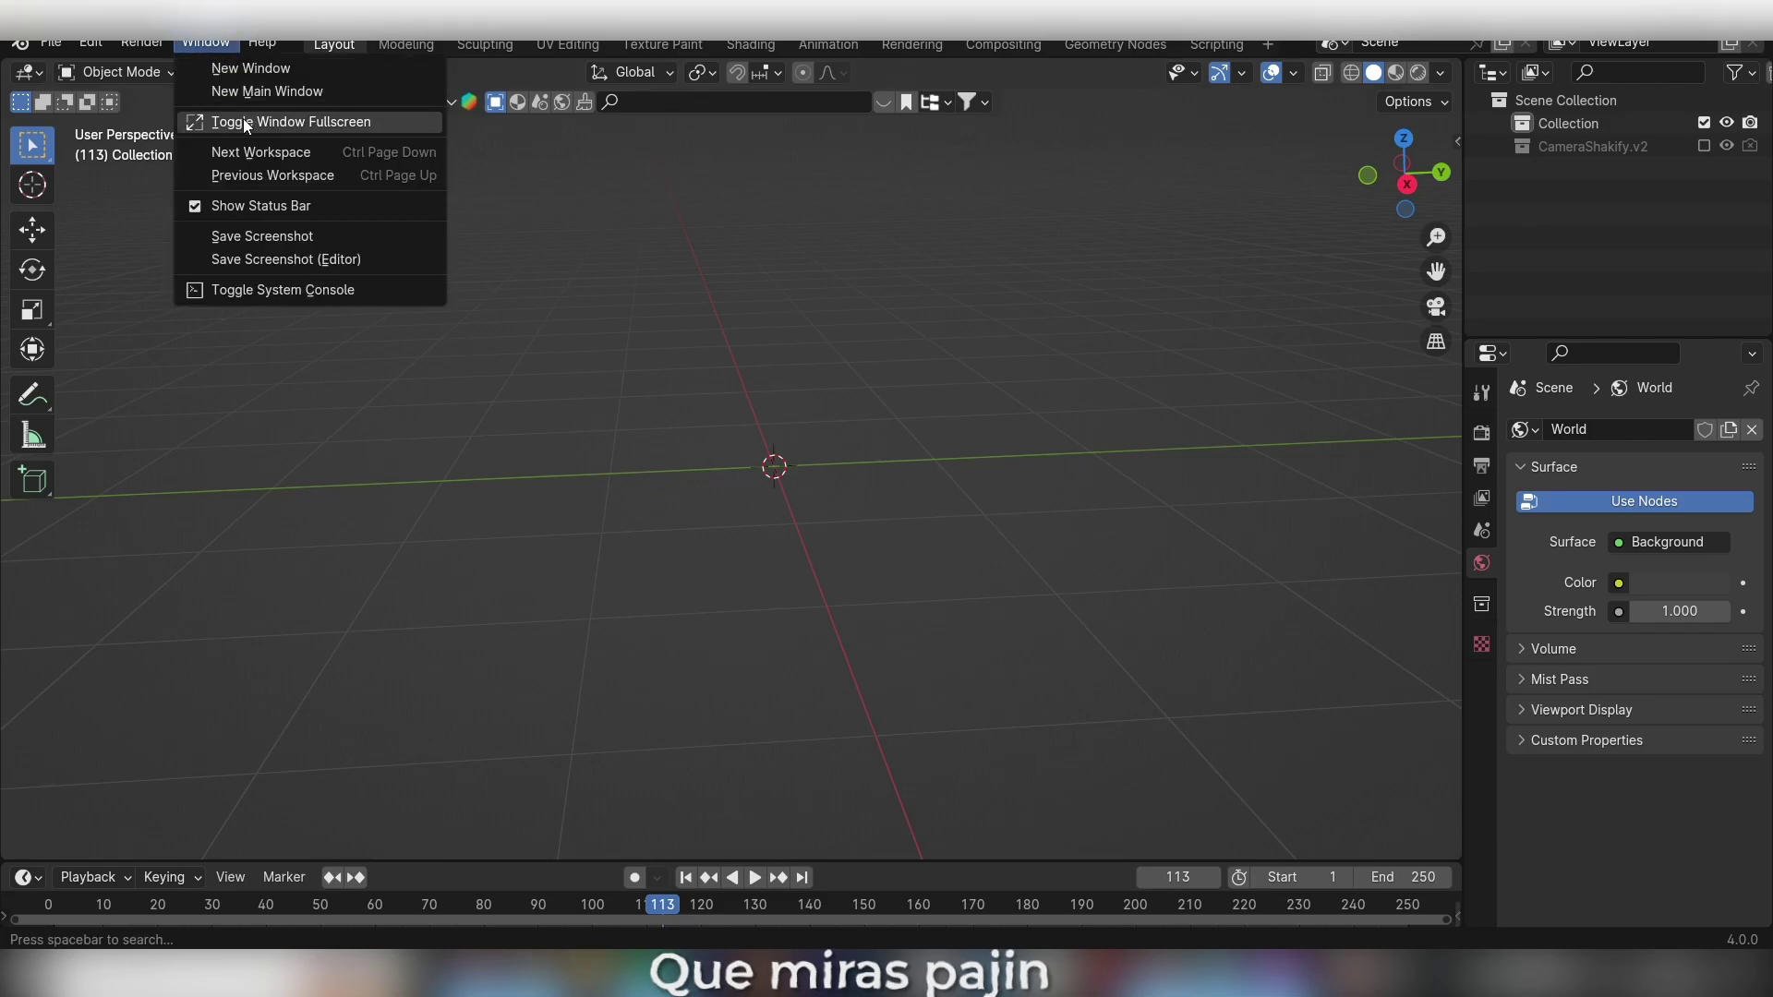
{"action": "left_click", "coordinate": [247, 123]}
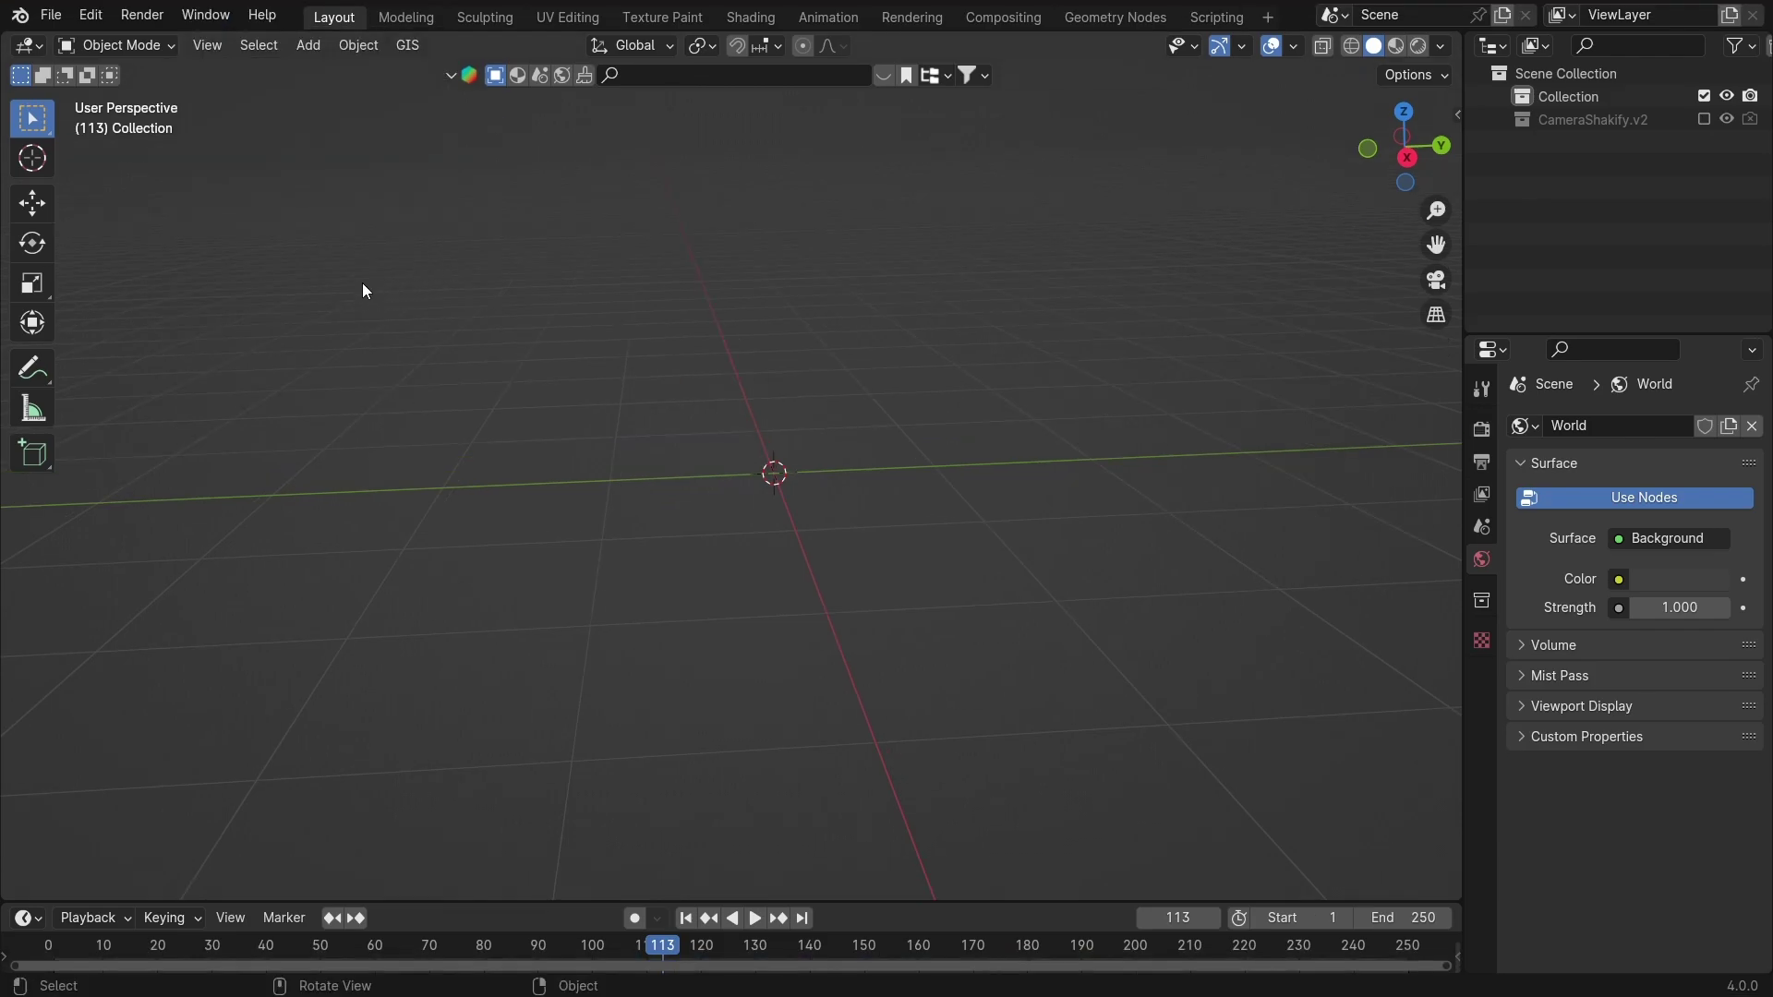
Split the 3D viewport into several narrow side-by-side viewports
{"action": "left_click_drag", "start_coordinate": [1399, 72], "coordinate": [713, 281]}
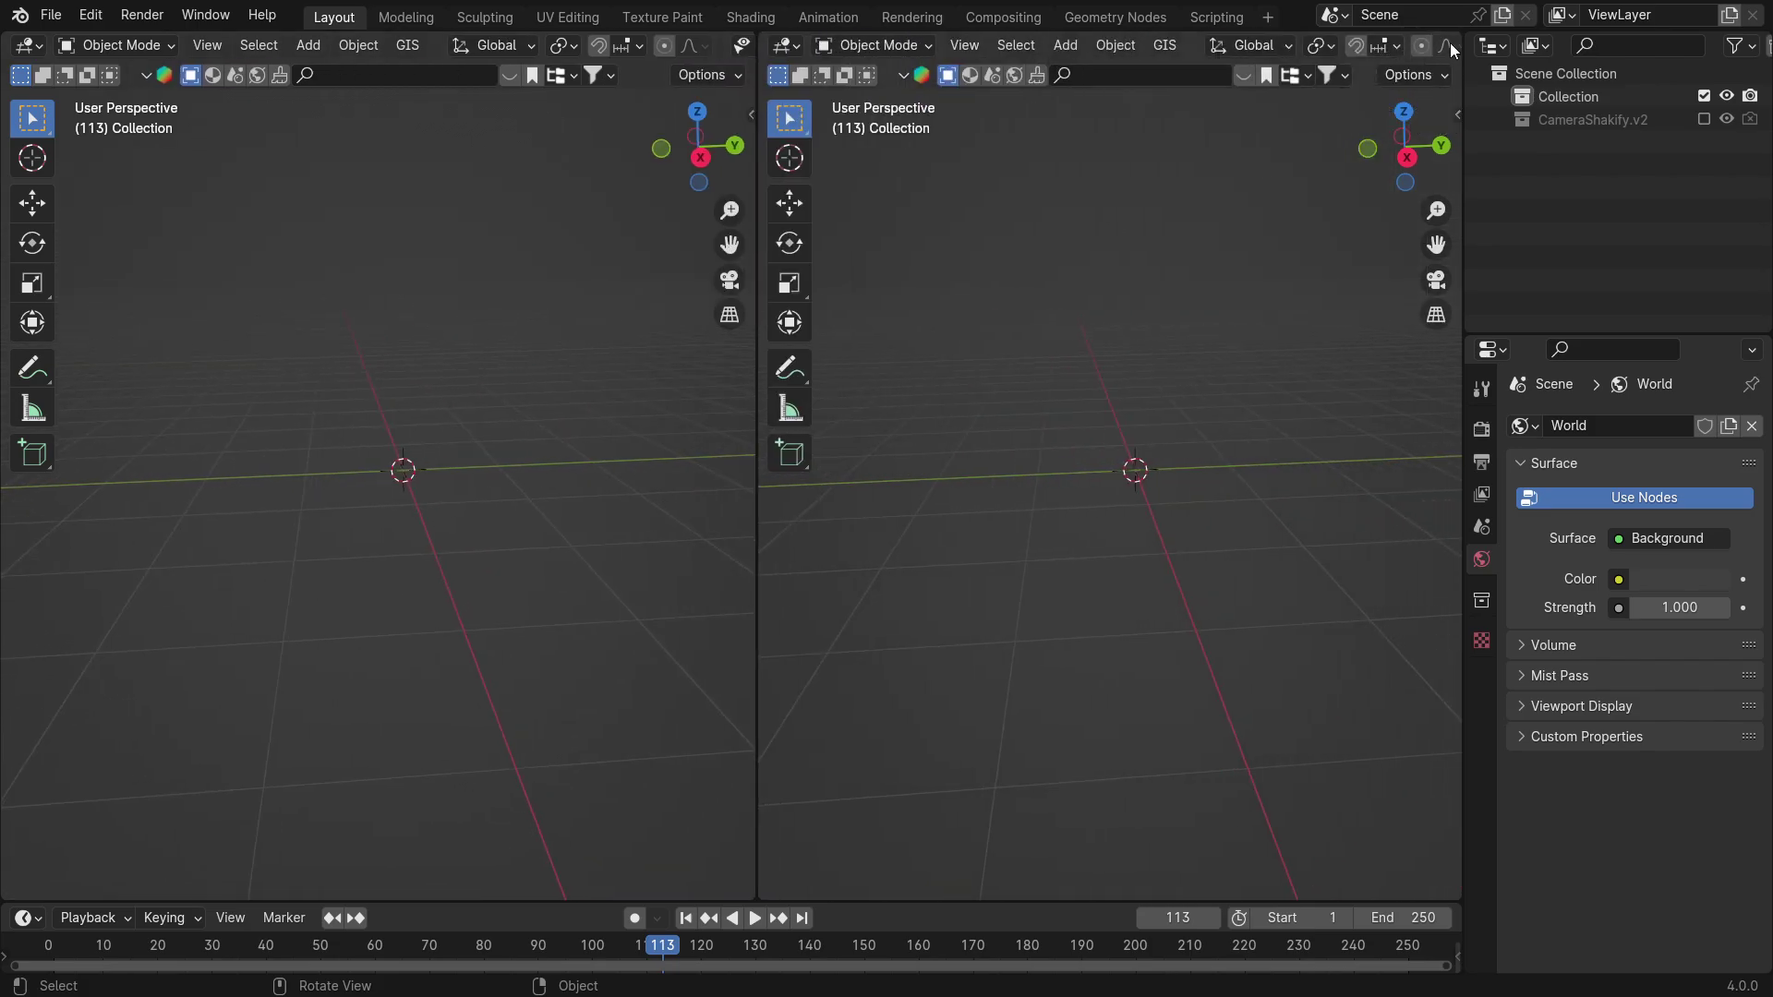
{"action": "left_click_drag", "start_coordinate": [1449, 44], "coordinate": [990, 157]}
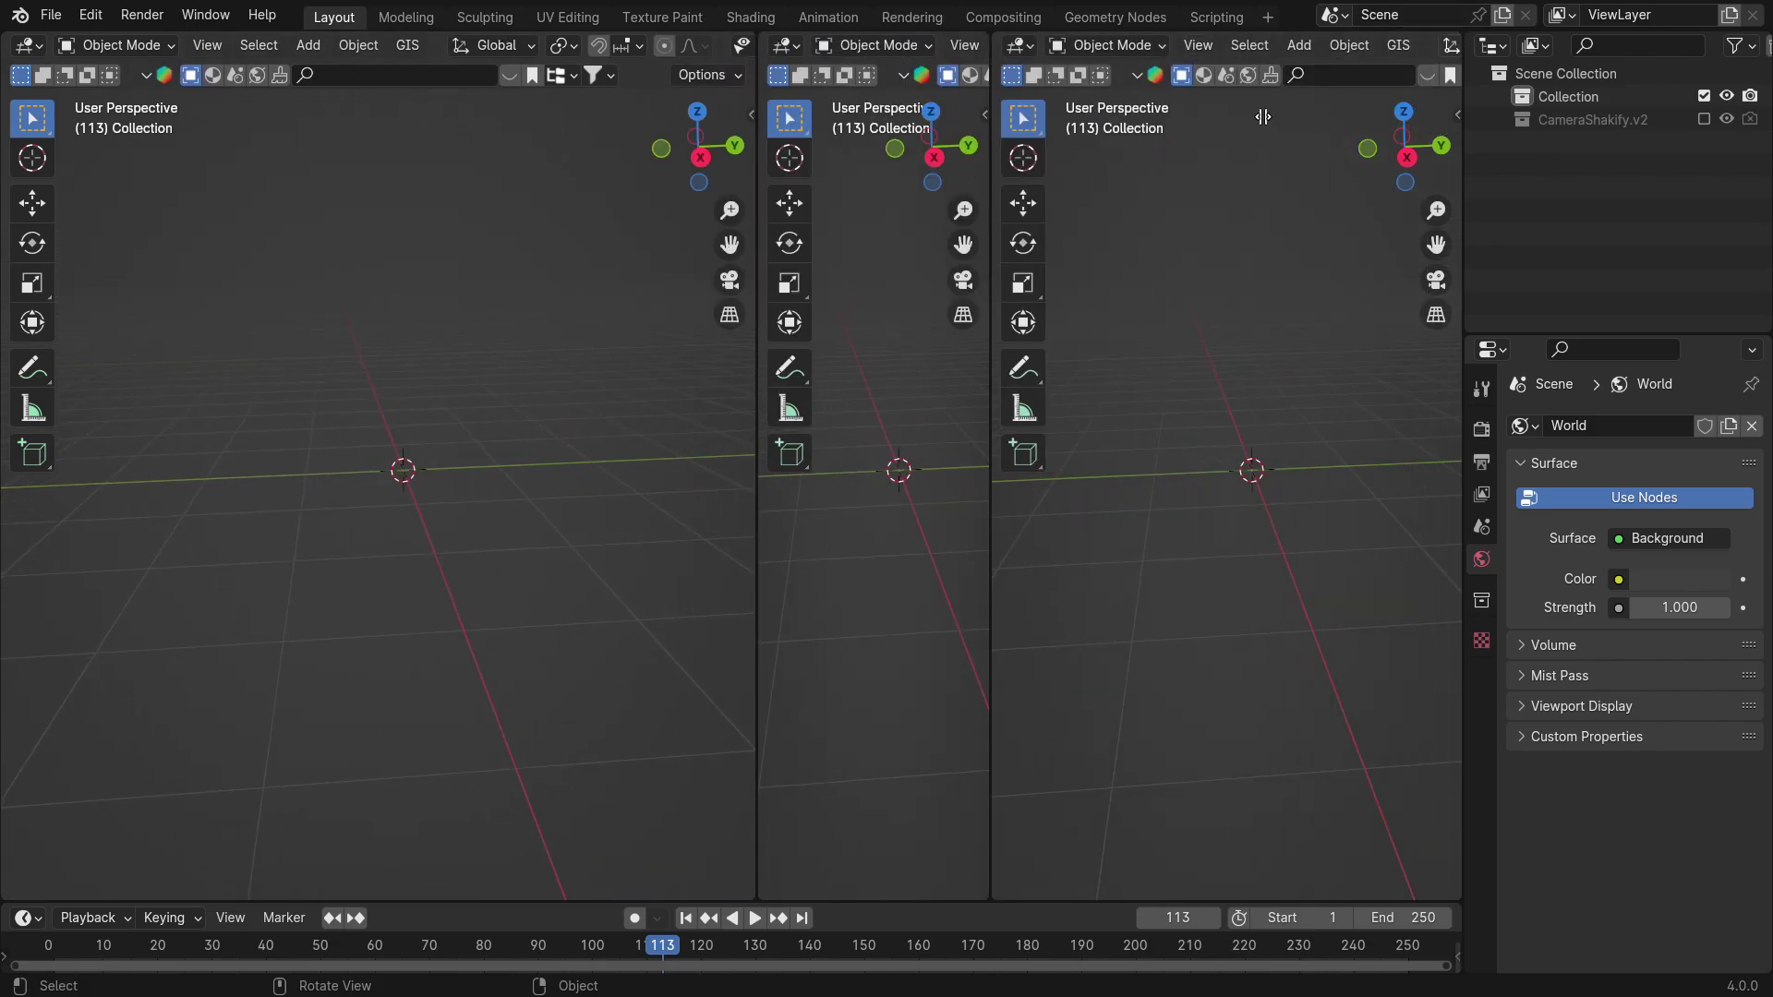
{"action": "left_click_drag", "start_coordinate": [1262, 116], "coordinate": [1180, 120]}
{"action": "left_click_drag", "start_coordinate": [1464, 44], "coordinate": [1322, 75]}
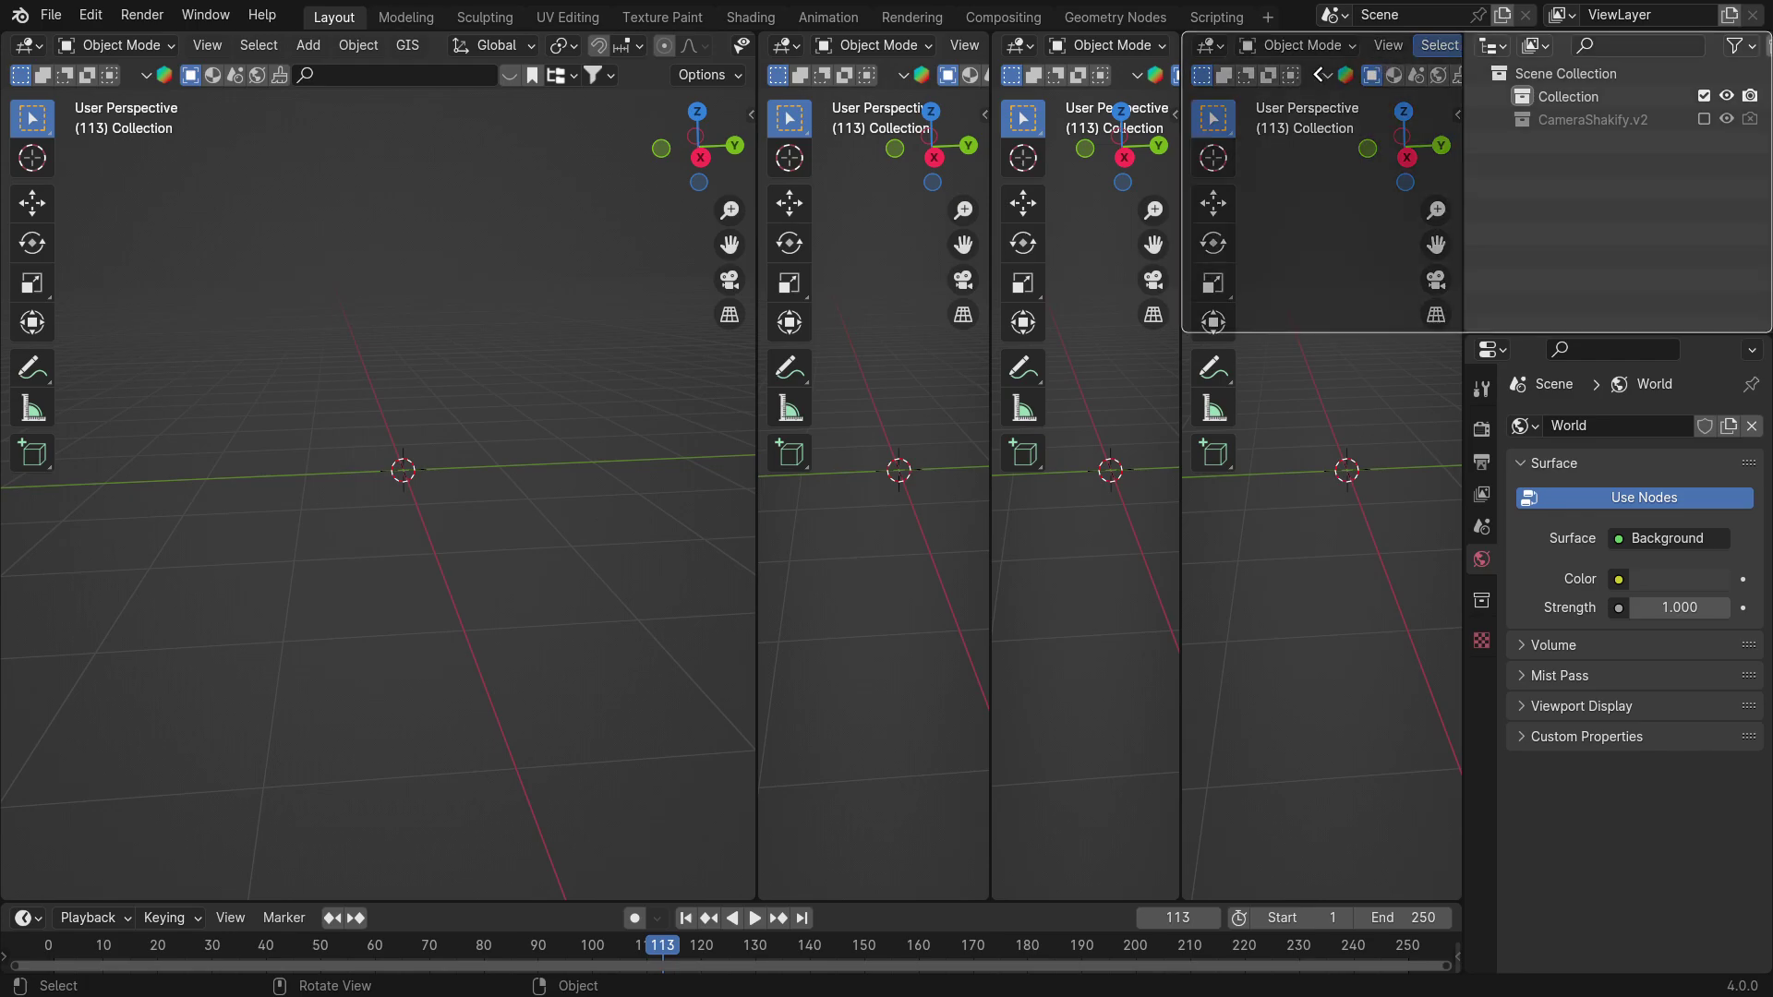
{"action": "left_click_drag", "start_coordinate": [1179, 371], "coordinate": [1178, 373]}
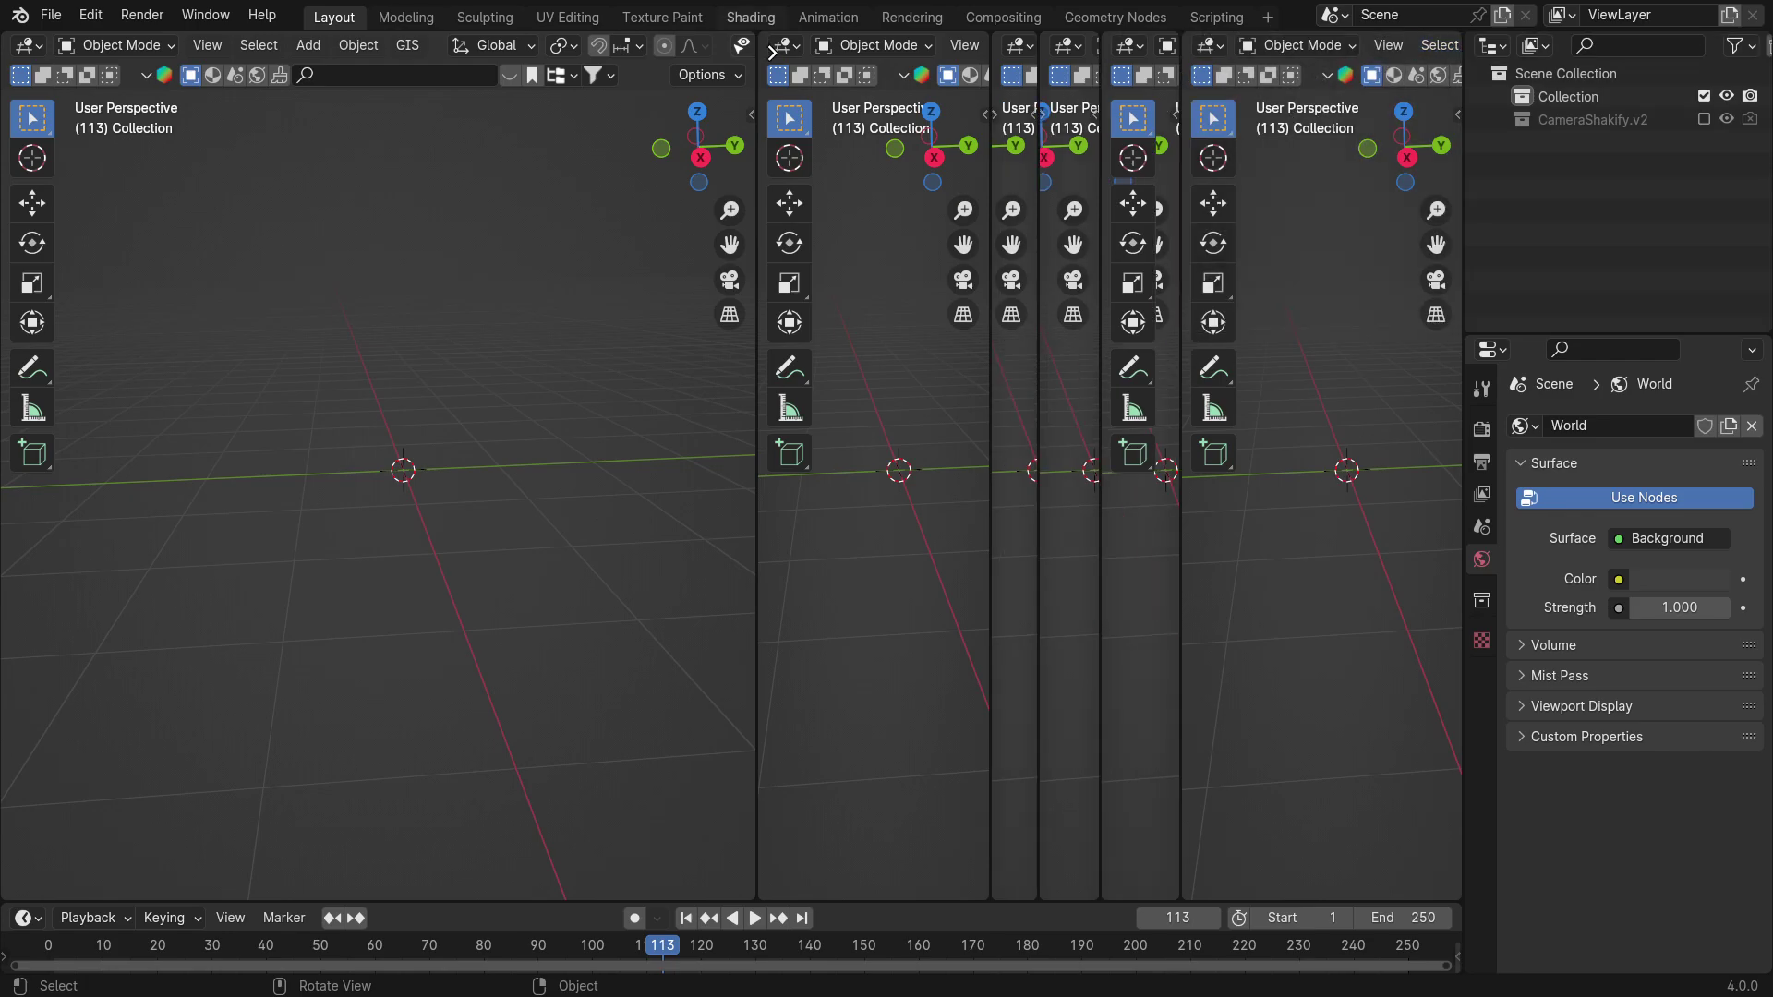
{"action": "left_click_drag", "start_coordinate": [755, 35], "coordinate": [812, 57]}
{"action": "left_click_drag", "start_coordinate": [988, 35], "coordinate": [1049, 48]}
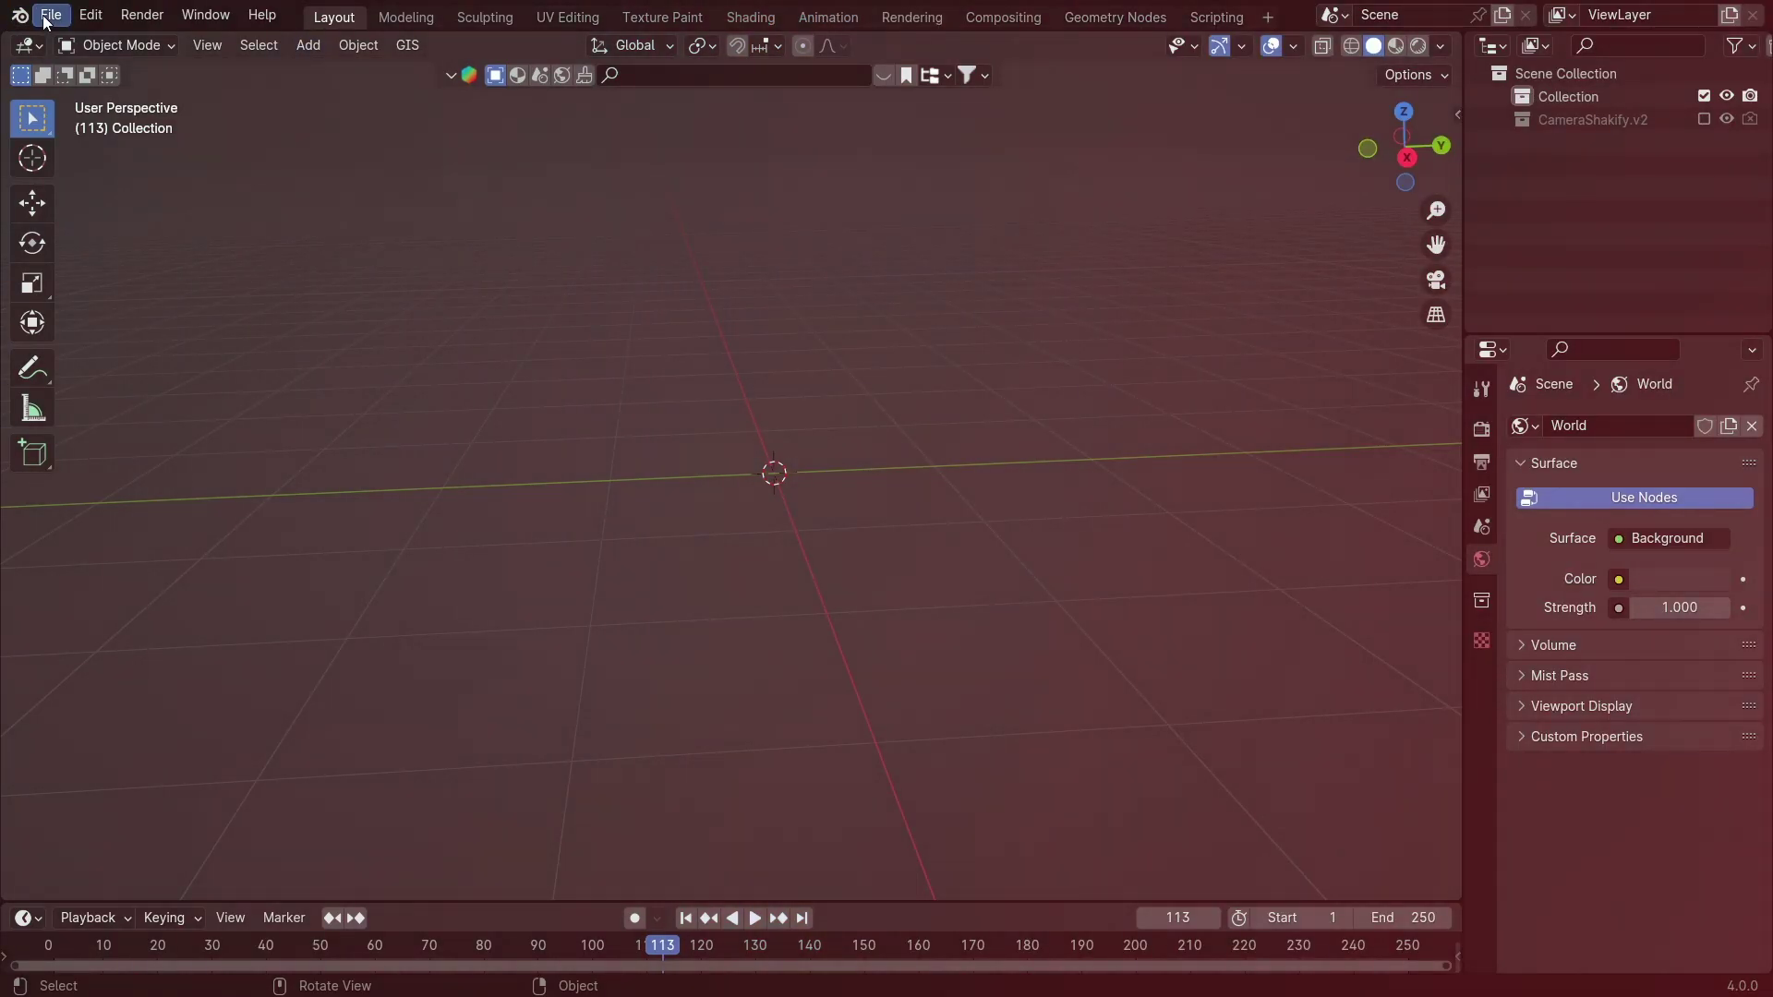
Look through the categories of workspaces that can be added, such as General, 2D Animation, Sculpting, VFX and Video Editing
{"action": "left_click", "coordinate": [48, 15]}
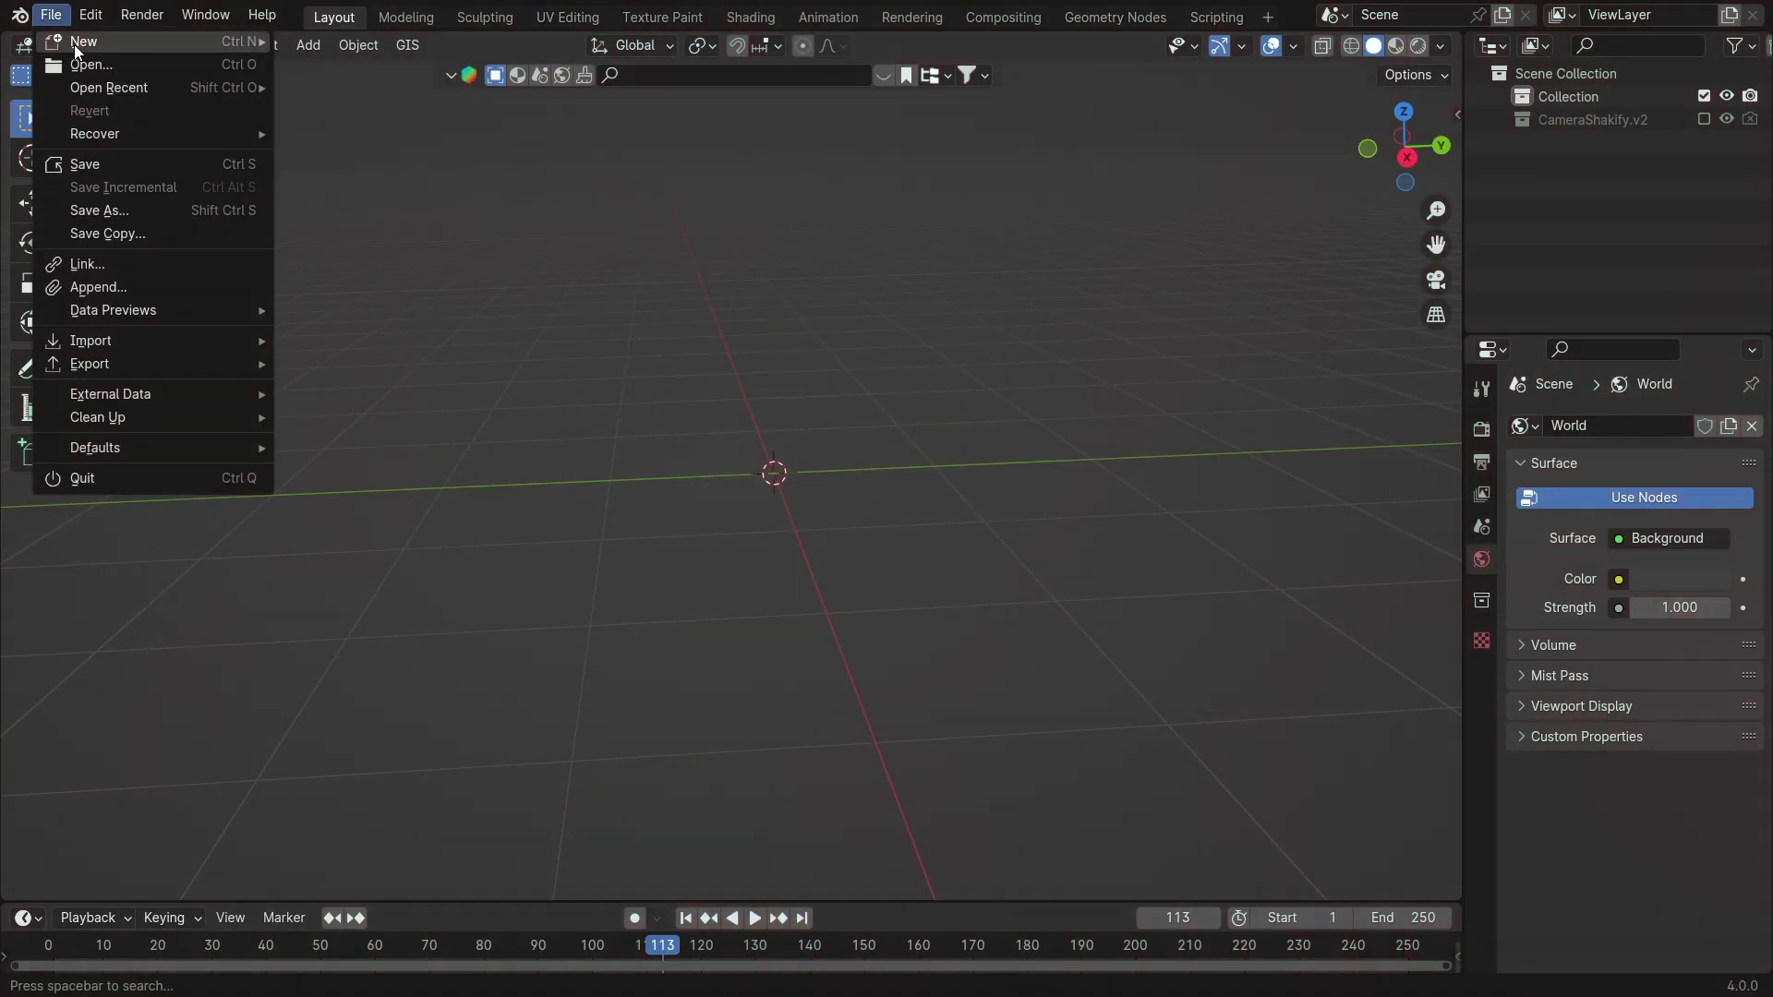
{"action": "left_click", "coordinate": [1267, 20]}
{"action": "mouse_move", "coordinate": [1208, 58]}
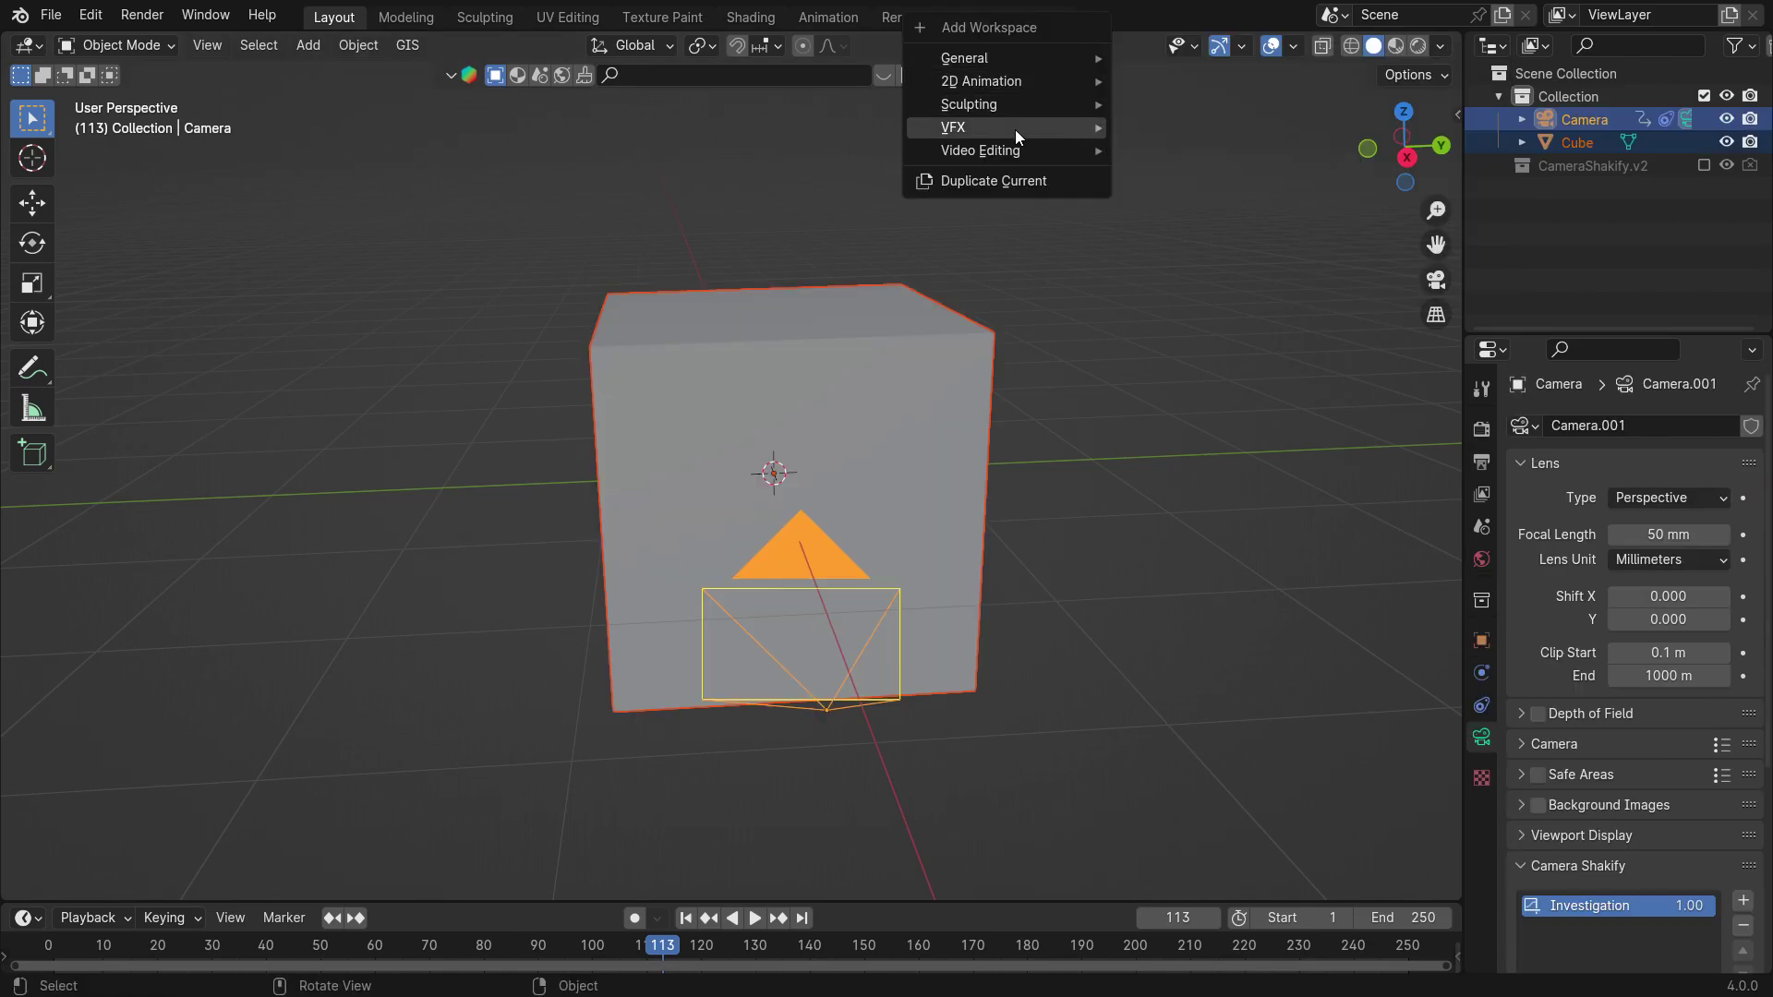
{"action": "mouse_move", "coordinate": [1015, 129]}
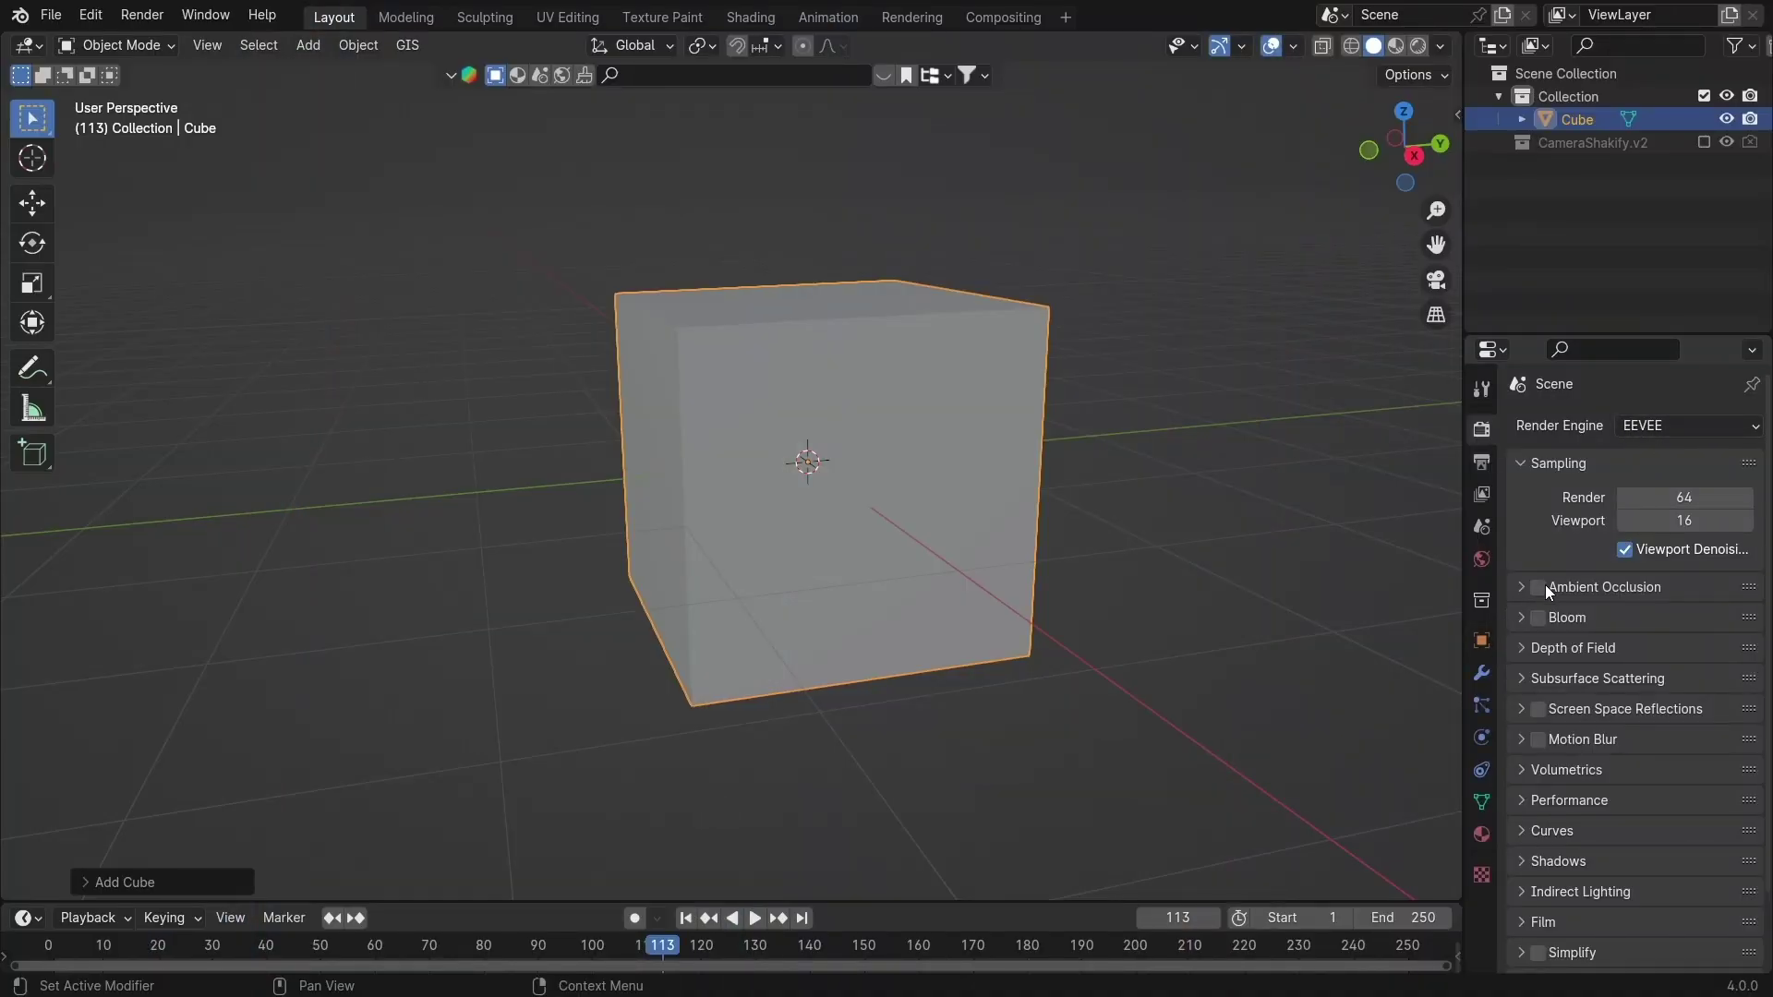
Set the scene's render engine to Cycles
{"action": "left_click", "coordinate": [1697, 424]}
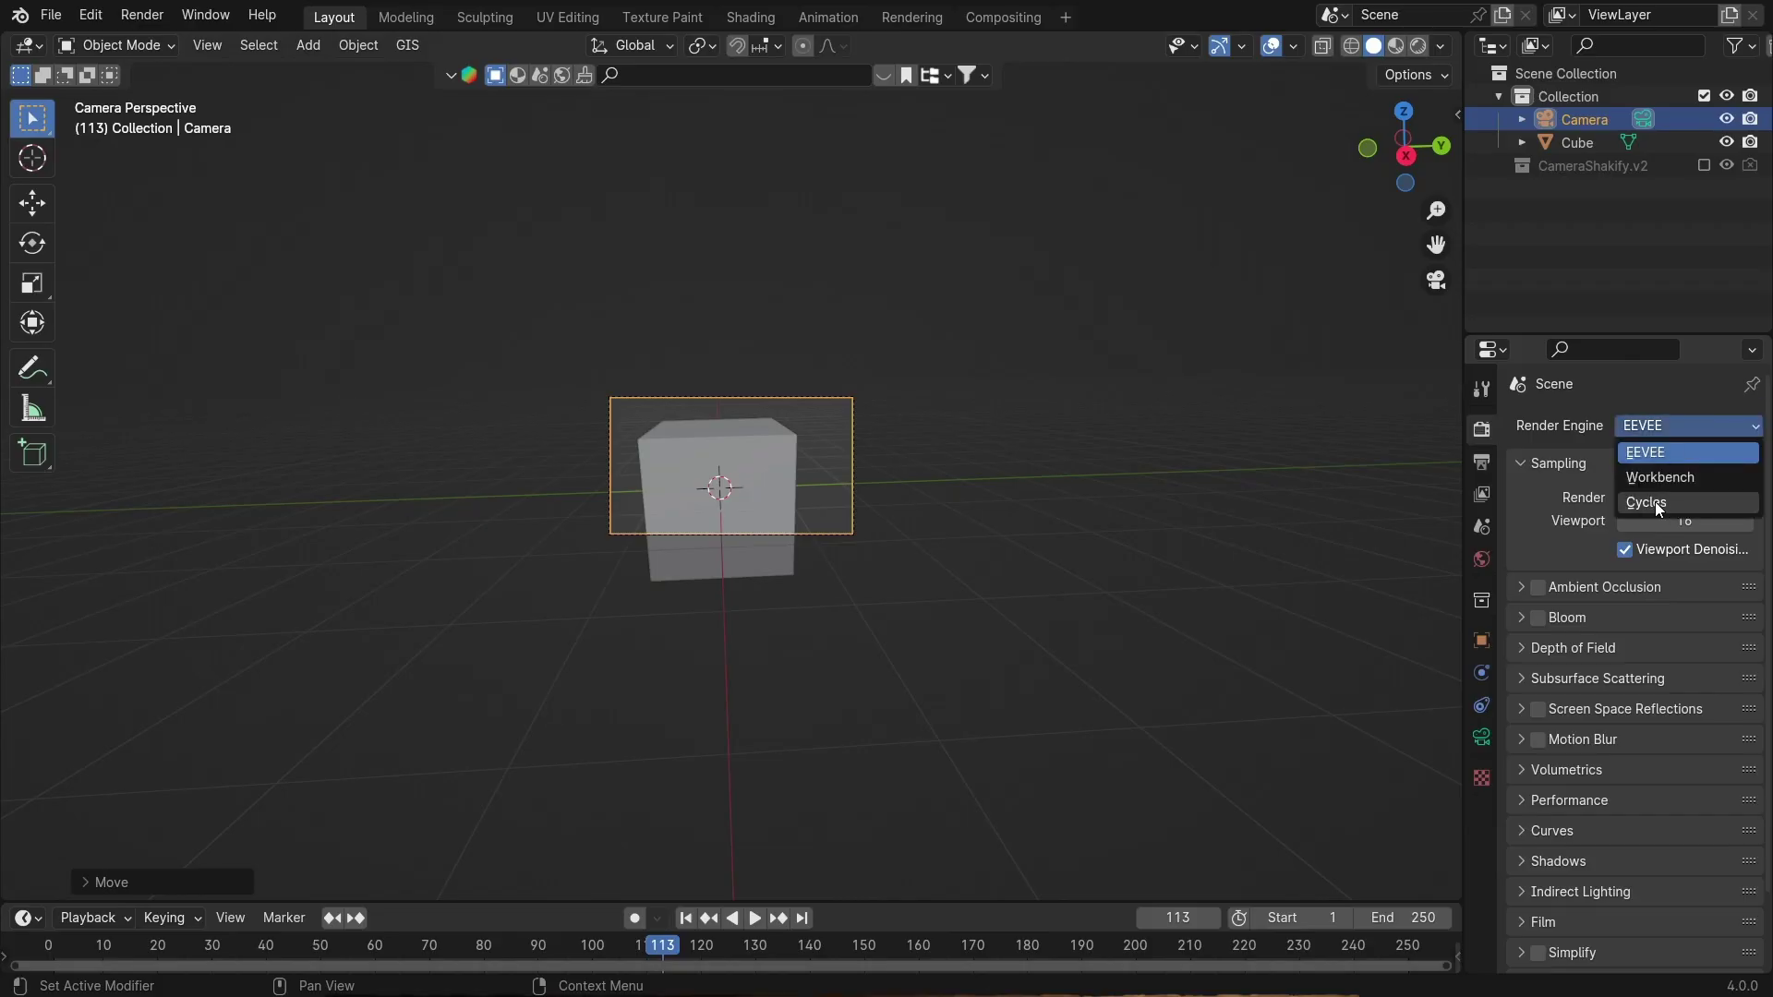
{"action": "left_click", "coordinate": [1655, 501]}
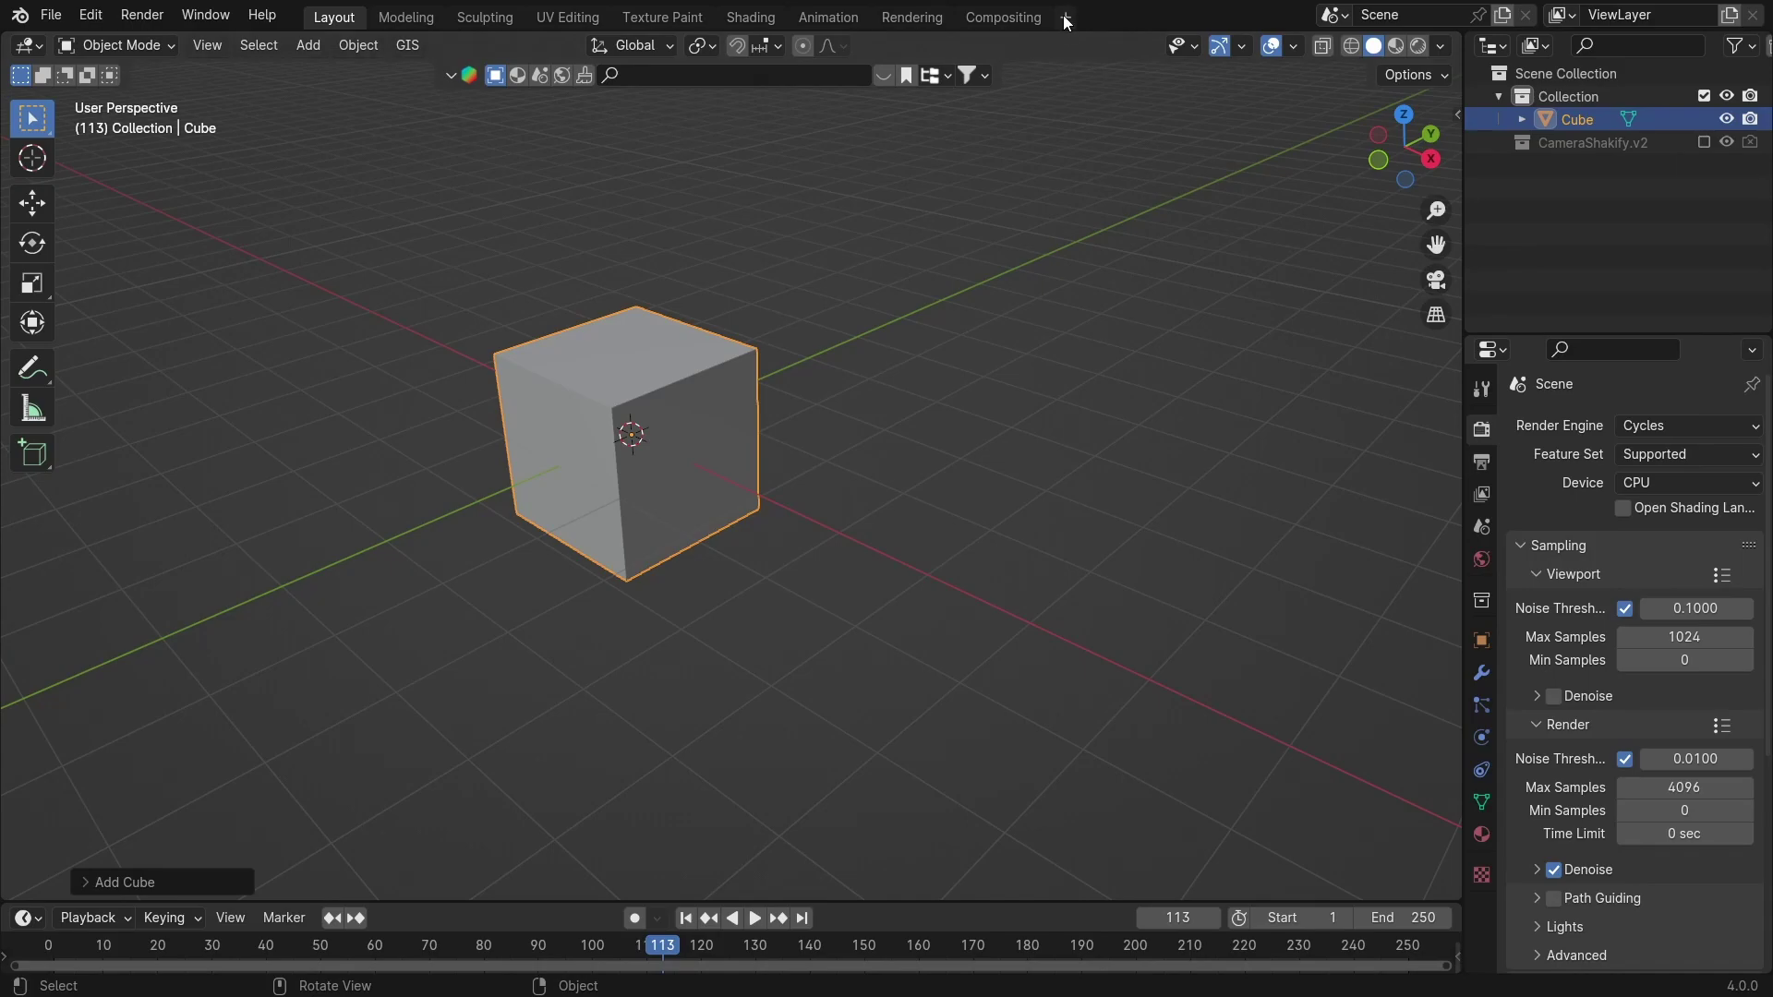
Add a Geometry Nodes workspace from the General category and start a new node tree for the cube
{"action": "left_click", "coordinate": [1066, 18]}
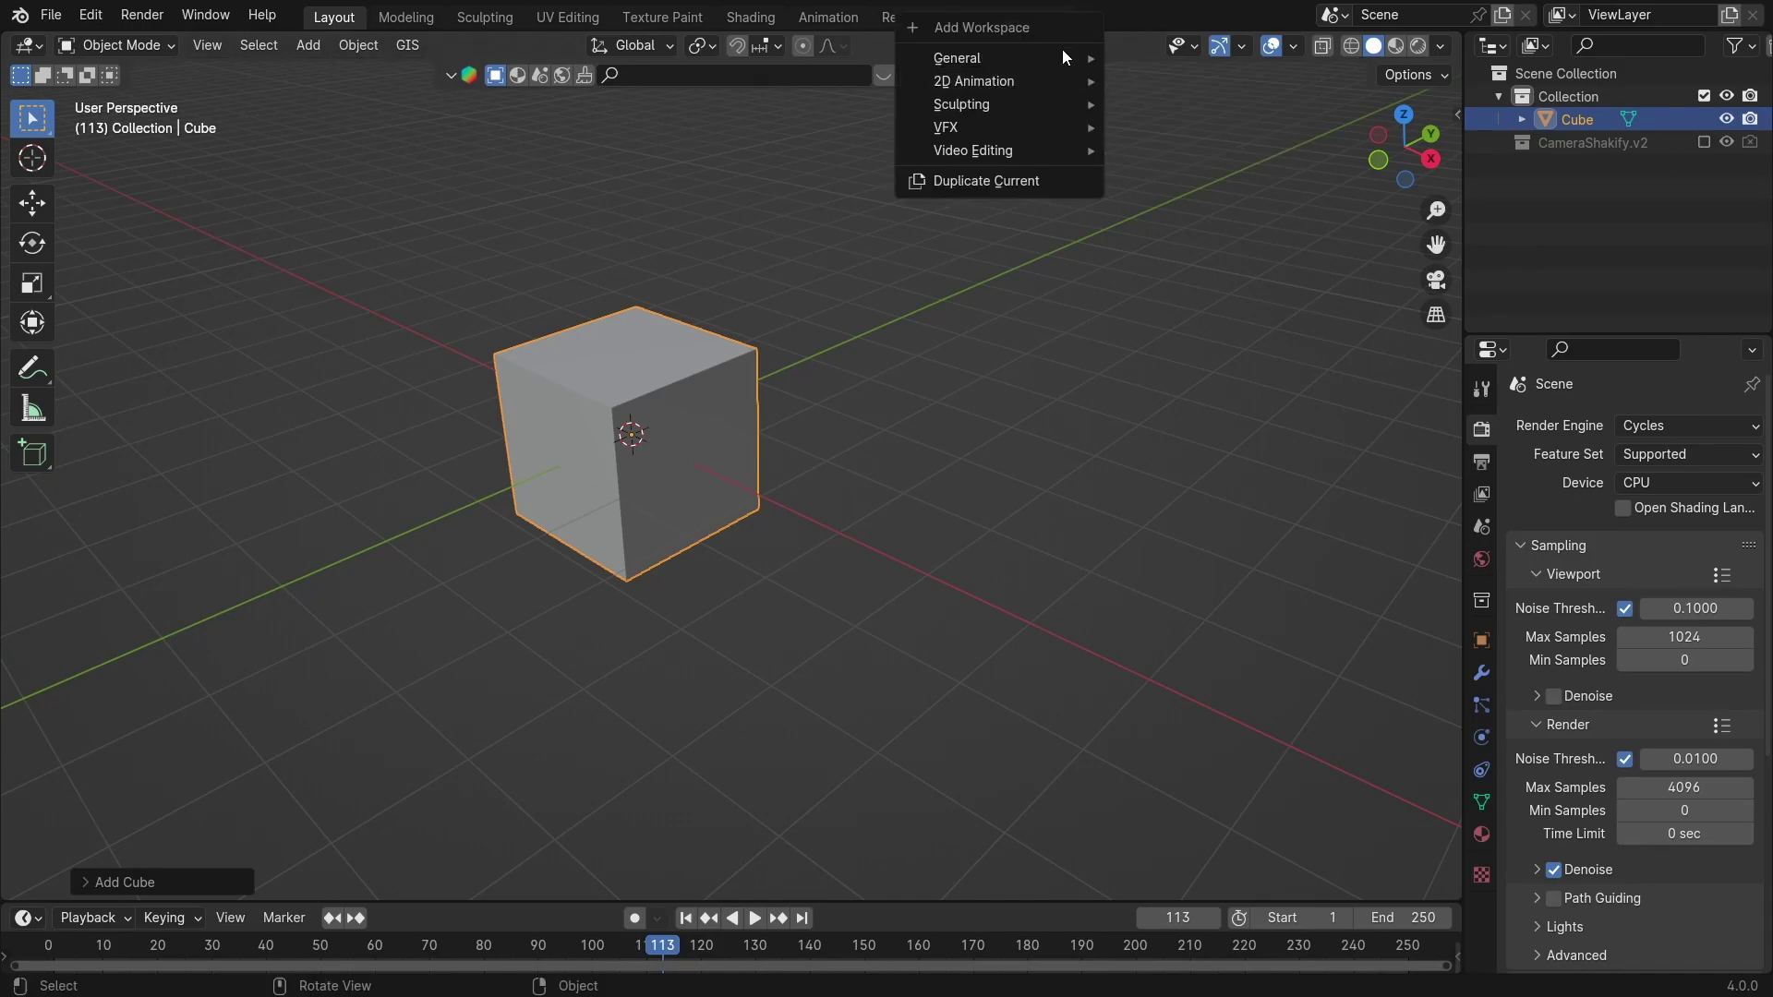
{"action": "mouse_move", "coordinate": [1015, 58]}
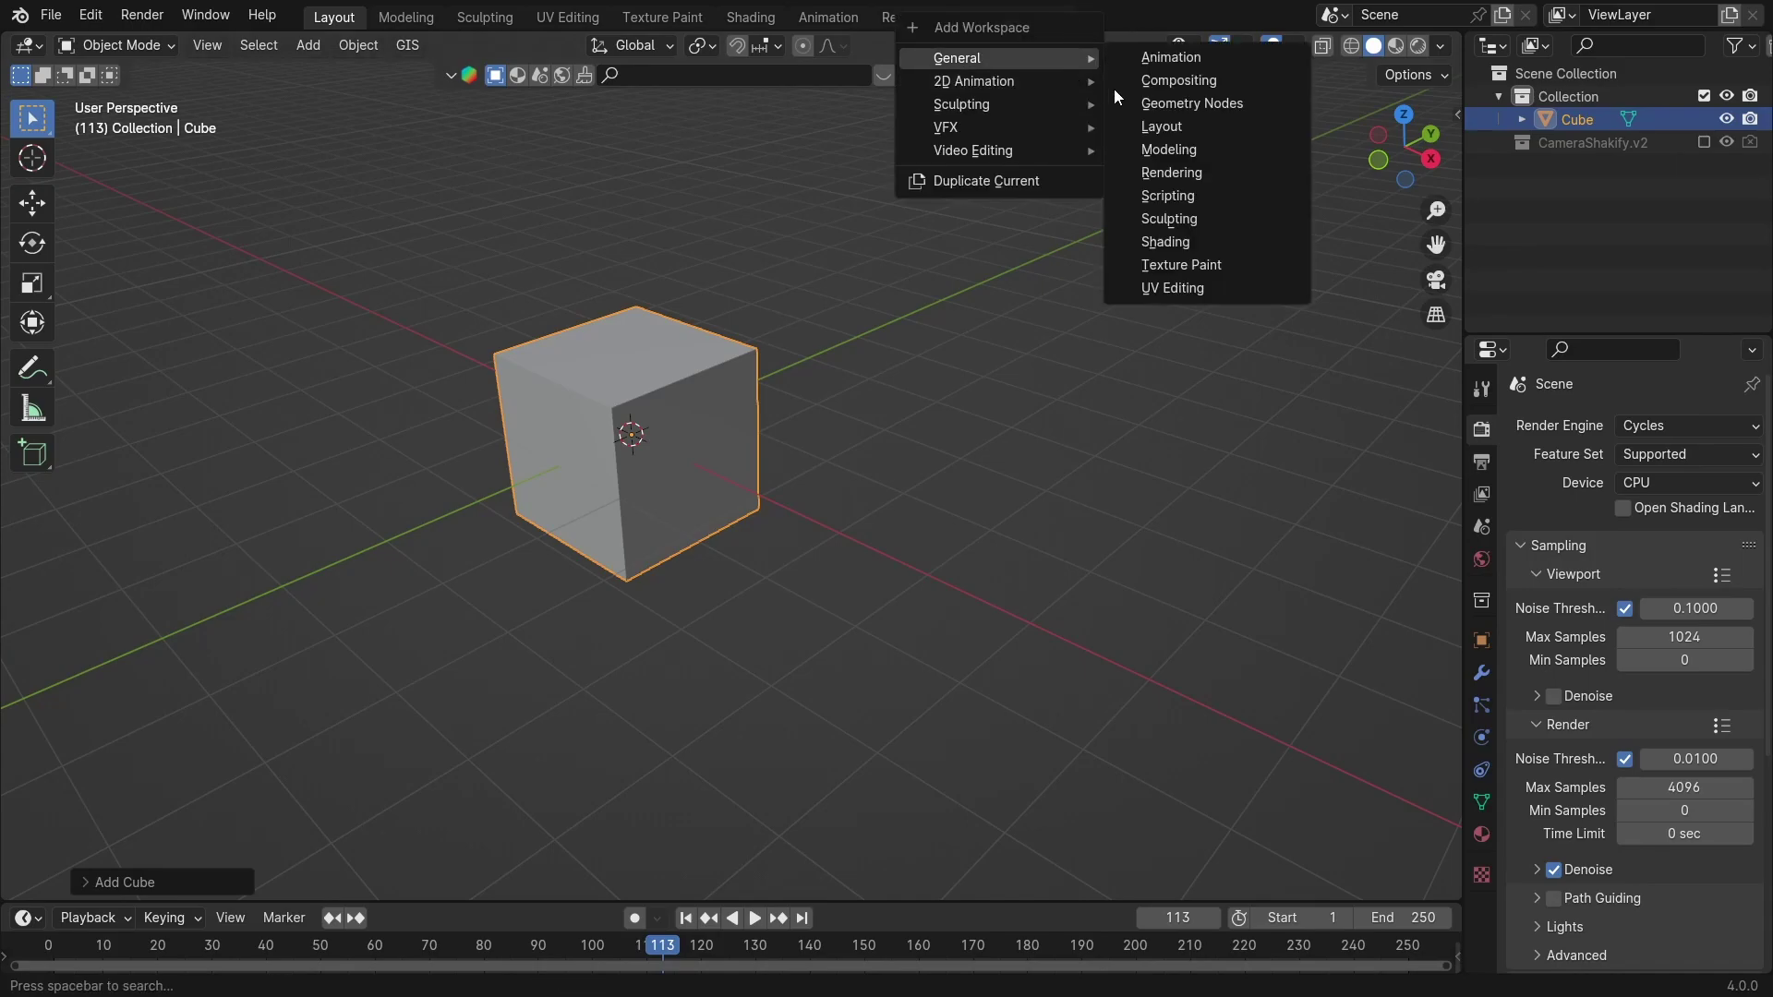
{"action": "left_click", "coordinate": [1162, 103]}
{"action": "left_click", "coordinate": [743, 481]}
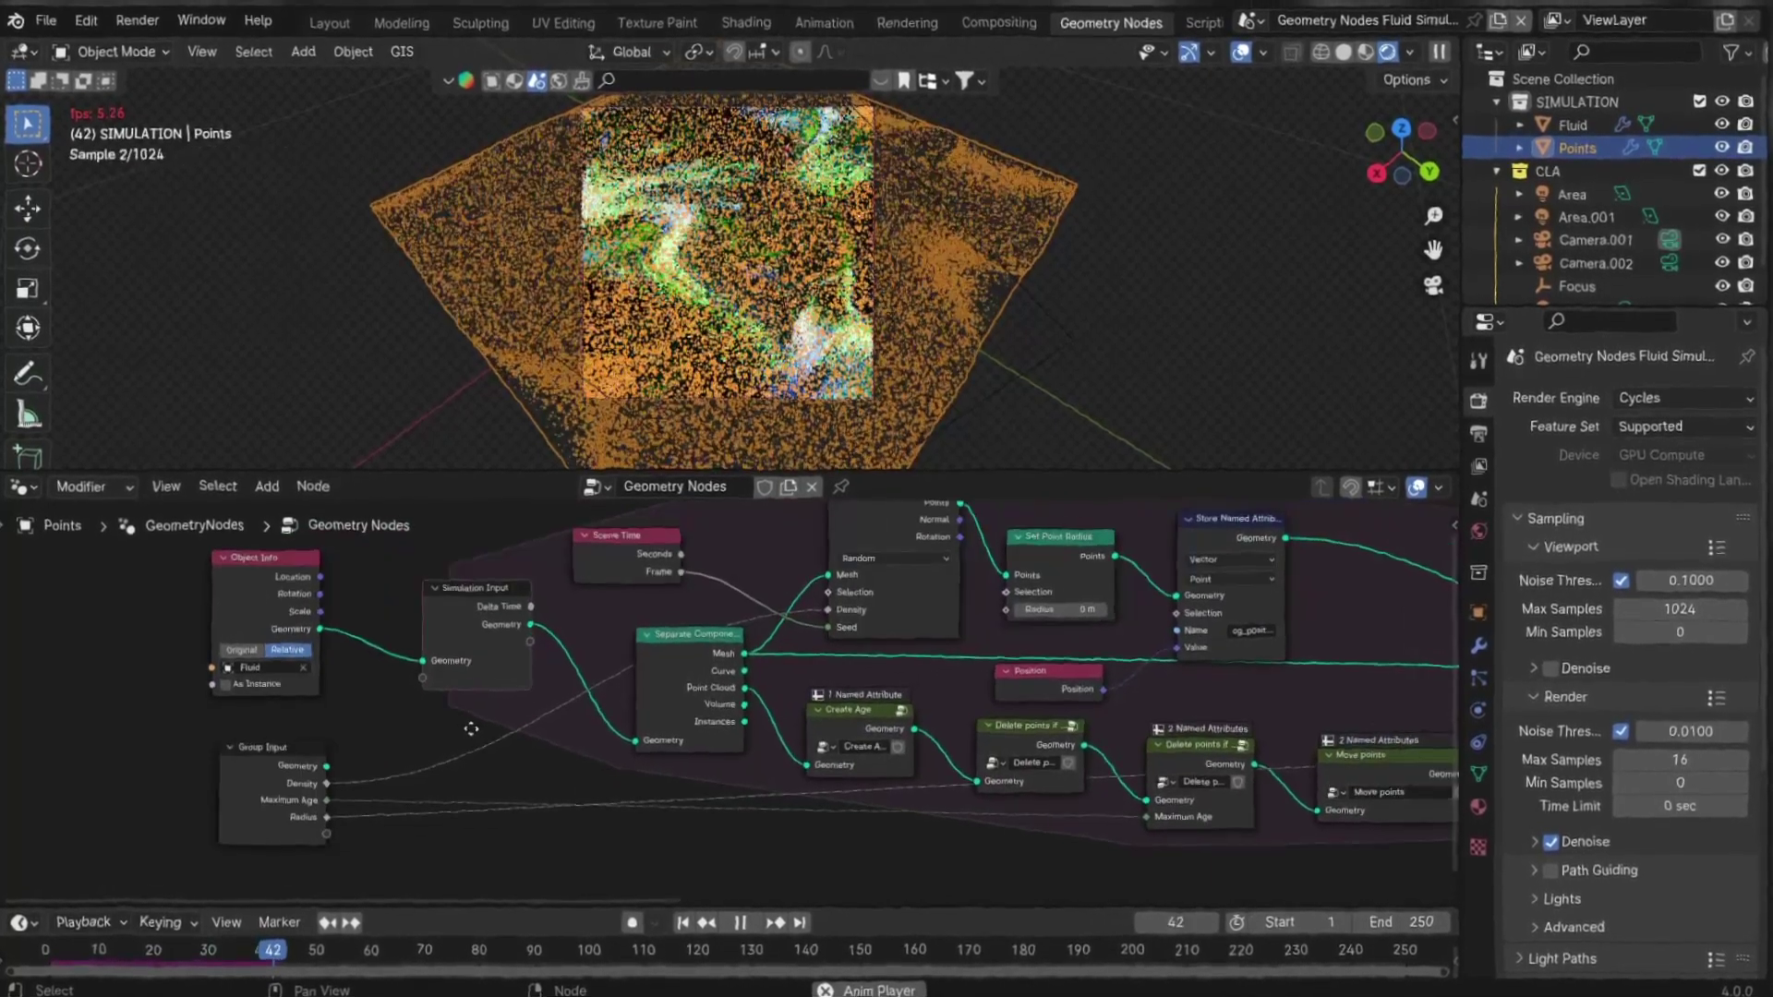
Examine the Points object's geometry node tree from the simulation input to the final joined geometry while the fluid animation plays
{"action": "middle_click_drag", "start_coordinate": [471, 728], "coordinate": [145, 703]}
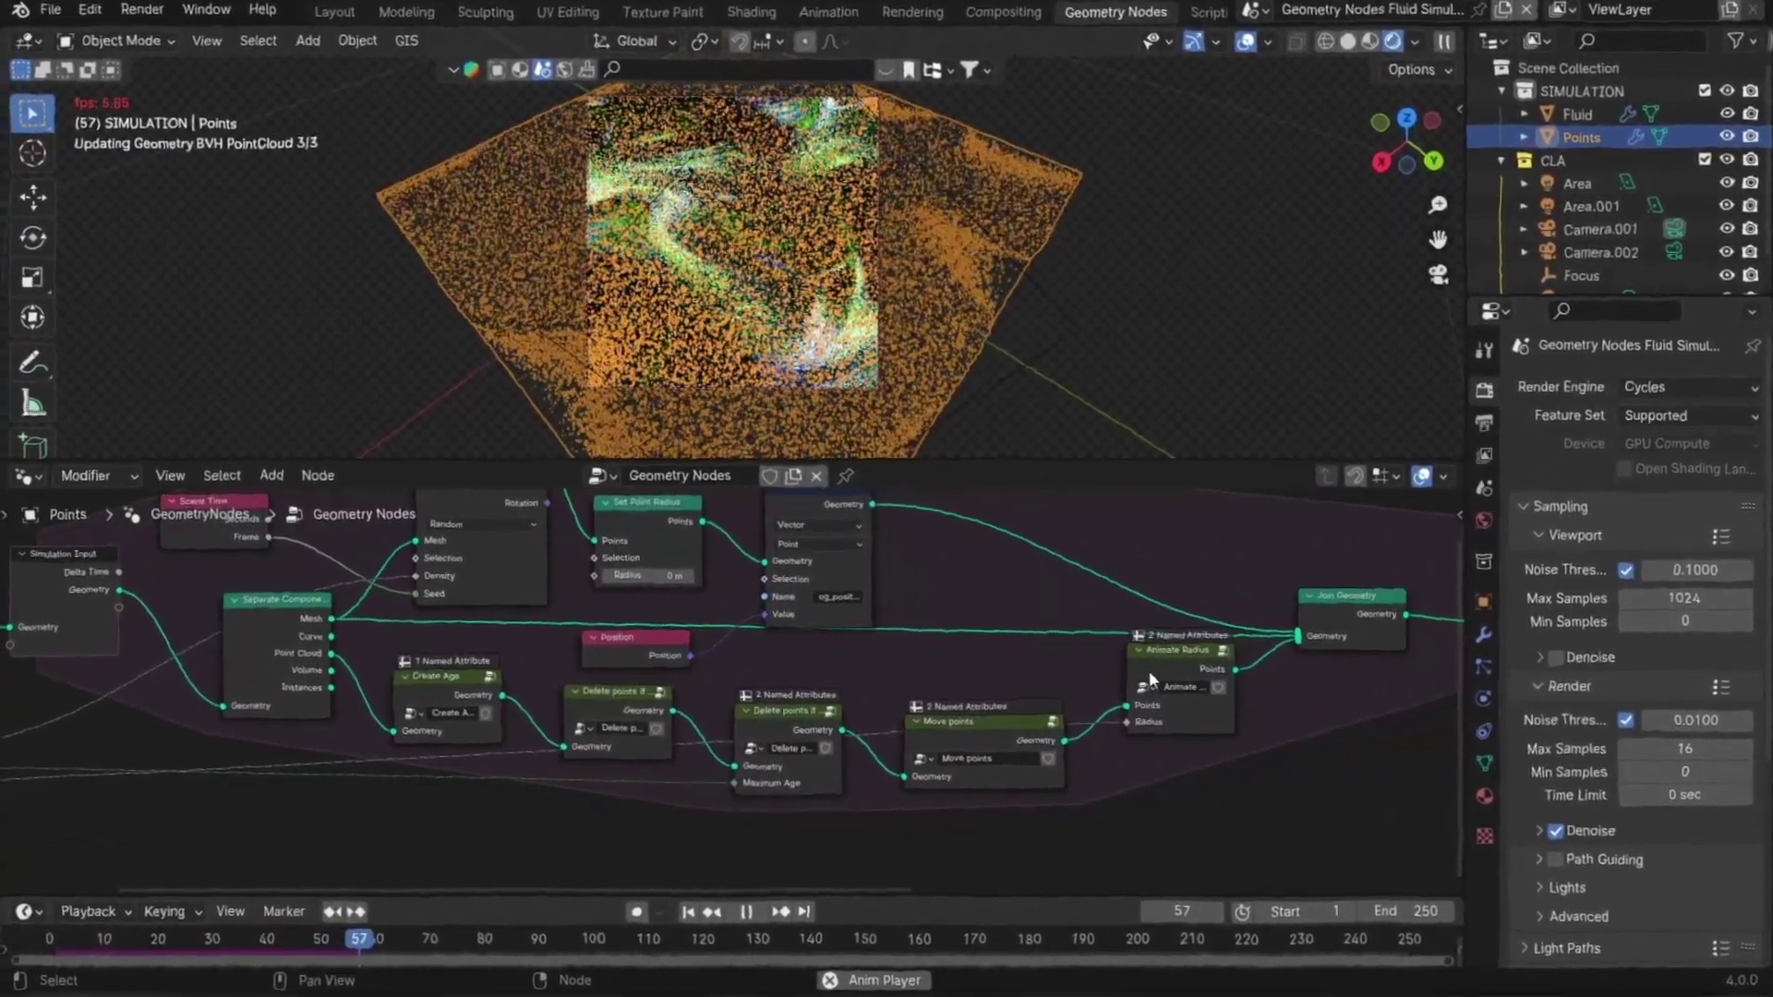
{"action": "middle_click_drag", "start_coordinate": [1088, 688], "coordinate": [183, 759]}
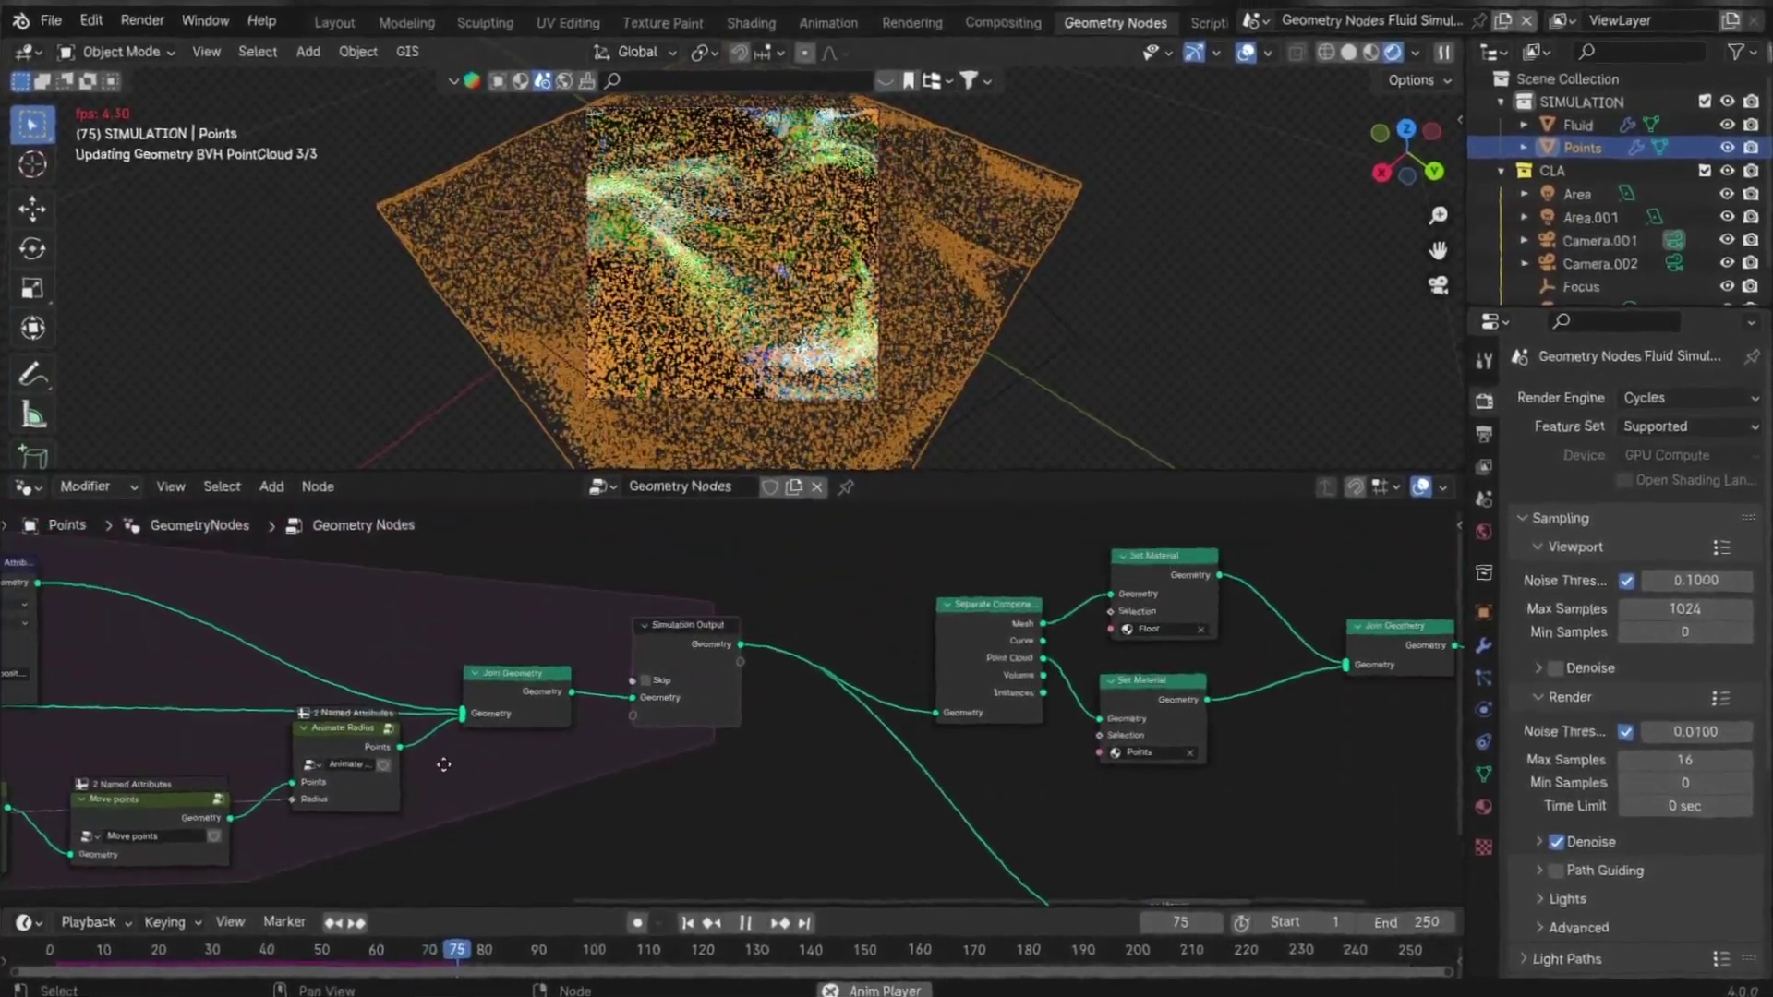
{"action": "middle_click_drag", "start_coordinate": [479, 701], "coordinate": [1090, 606]}
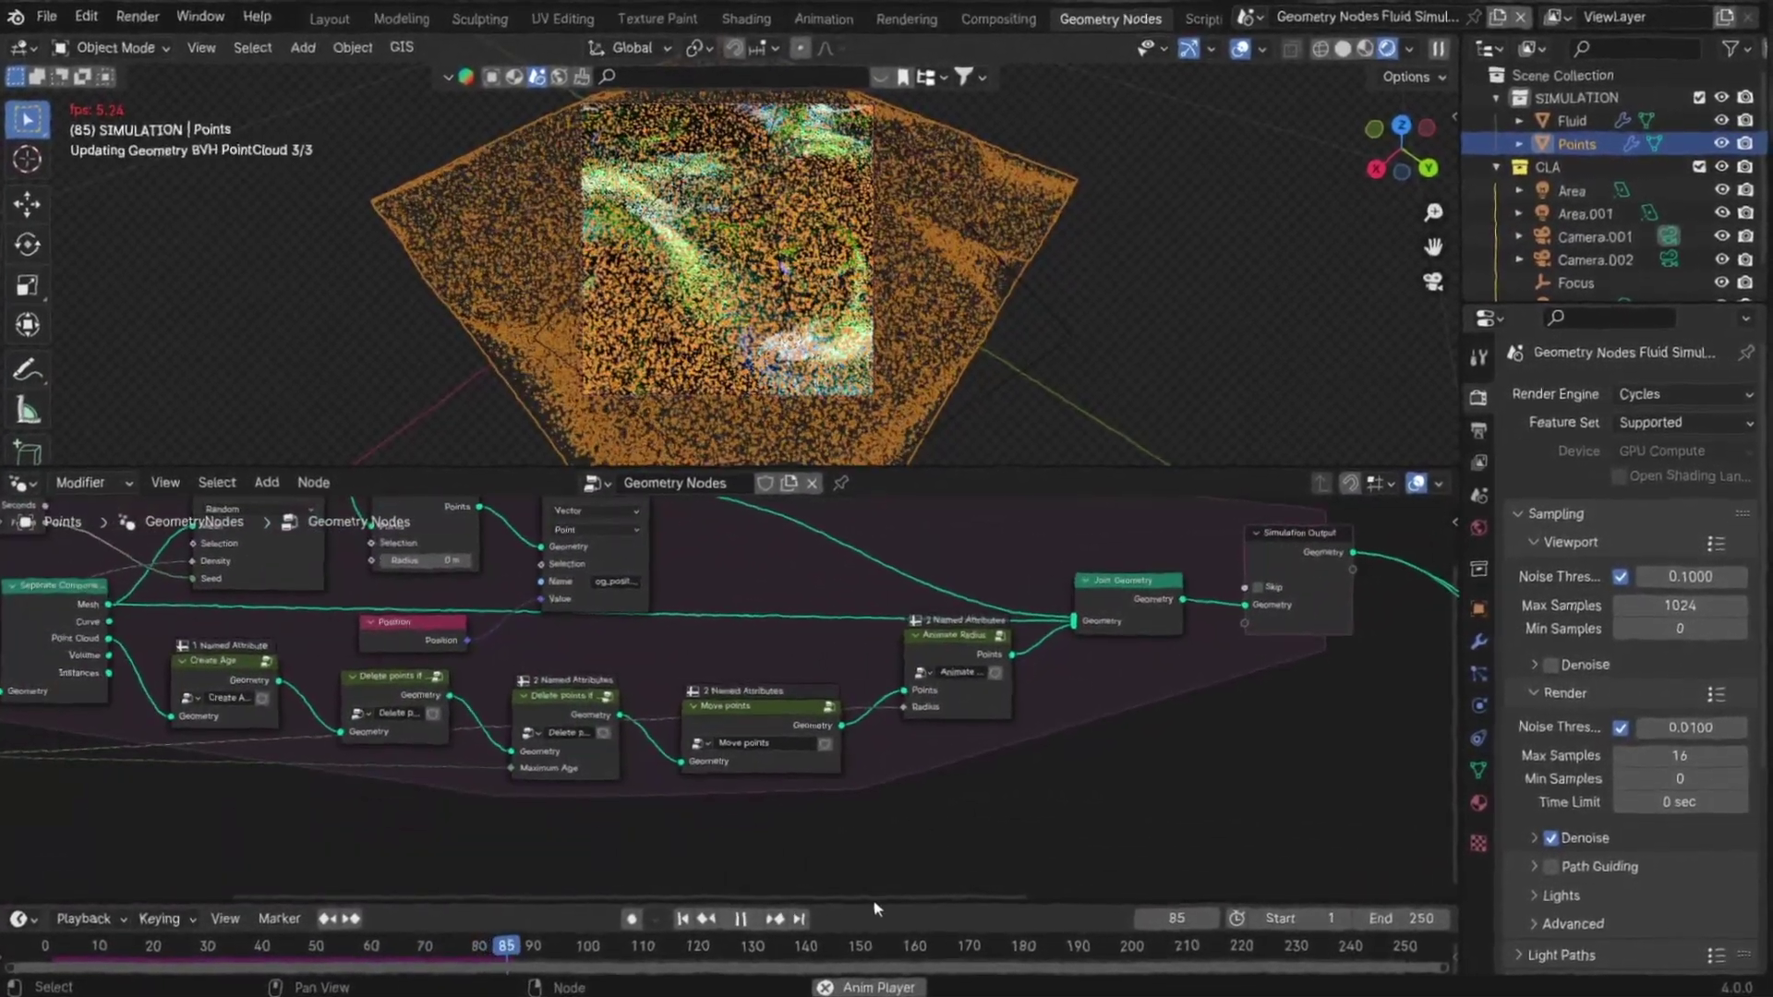
Enlarge the timeline area and examine the earlier nodes in the Points object's simulation node tree
{"action": "left_click_drag", "start_coordinate": [888, 909], "coordinate": [882, 802]}
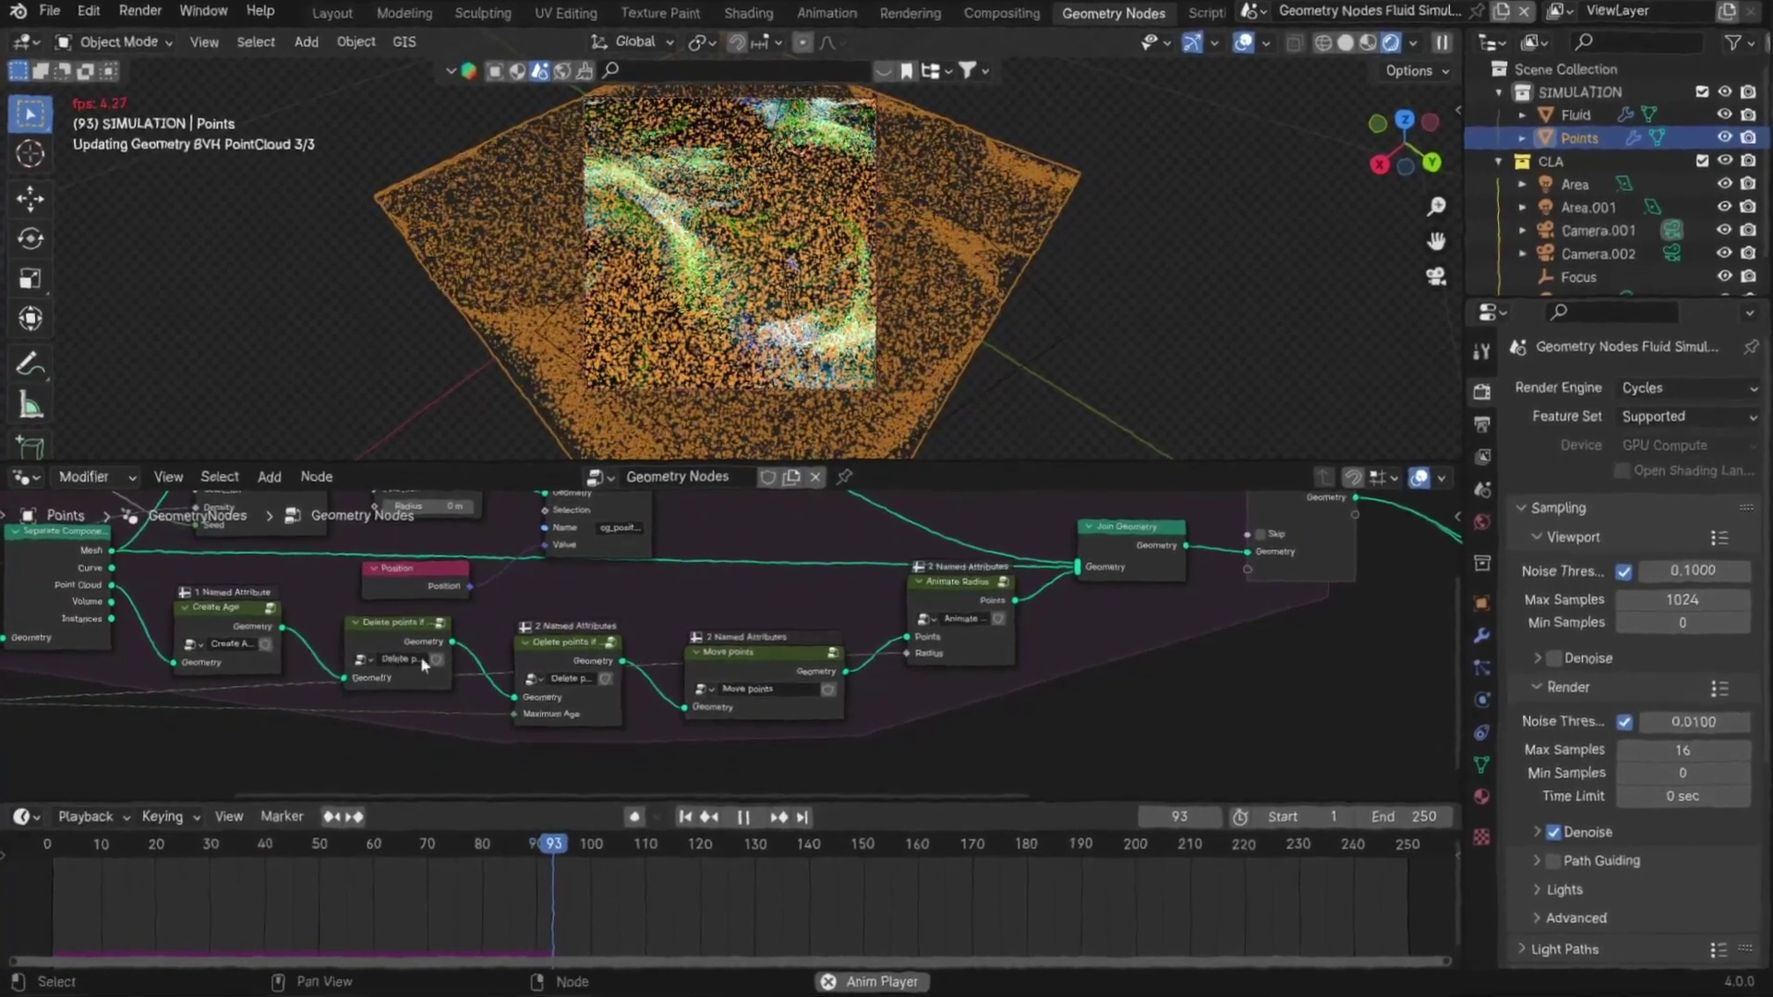
{"action": "middle_click_drag", "start_coordinate": [495, 674], "coordinate": [808, 760]}
{"action": "scroll", "coordinate": [706, 728], "scroll_direction": "down", "scroll_amount": 3}
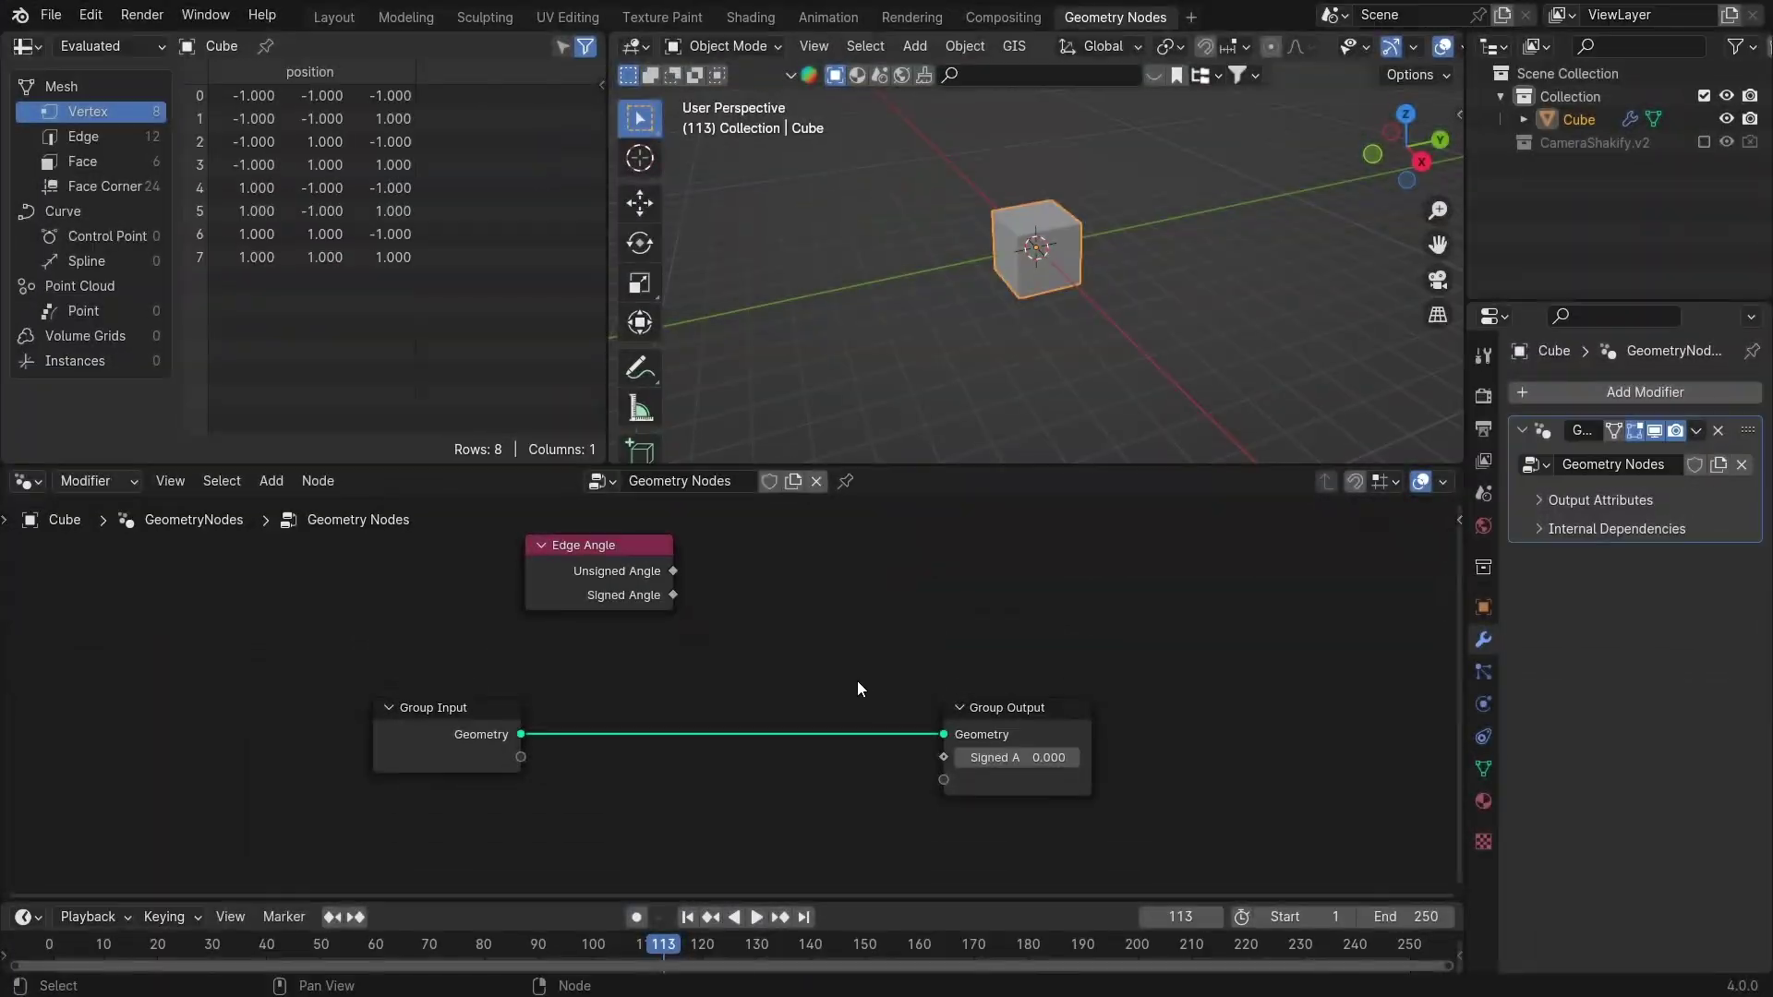
Add a Volume Cube node to the cube's node tree and feed it into the Group Output geometry
{"action": "key", "text": "shift+a"}
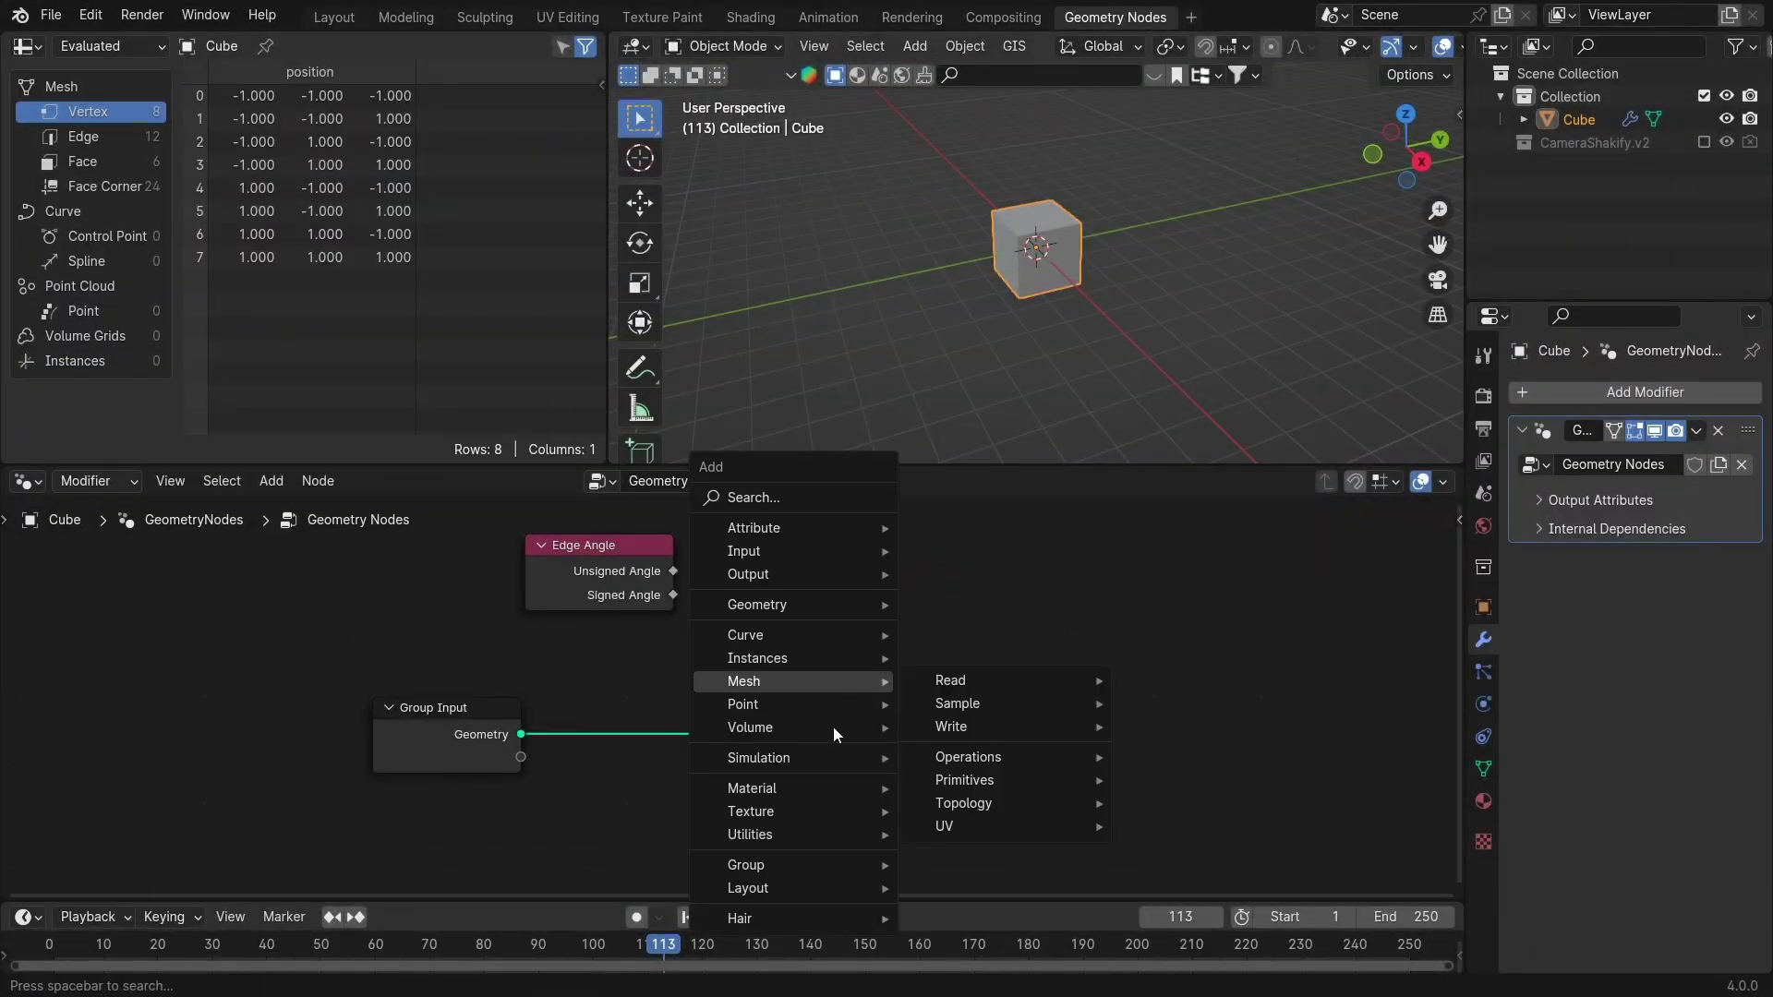
{"action": "mouse_move", "coordinate": [833, 728]}
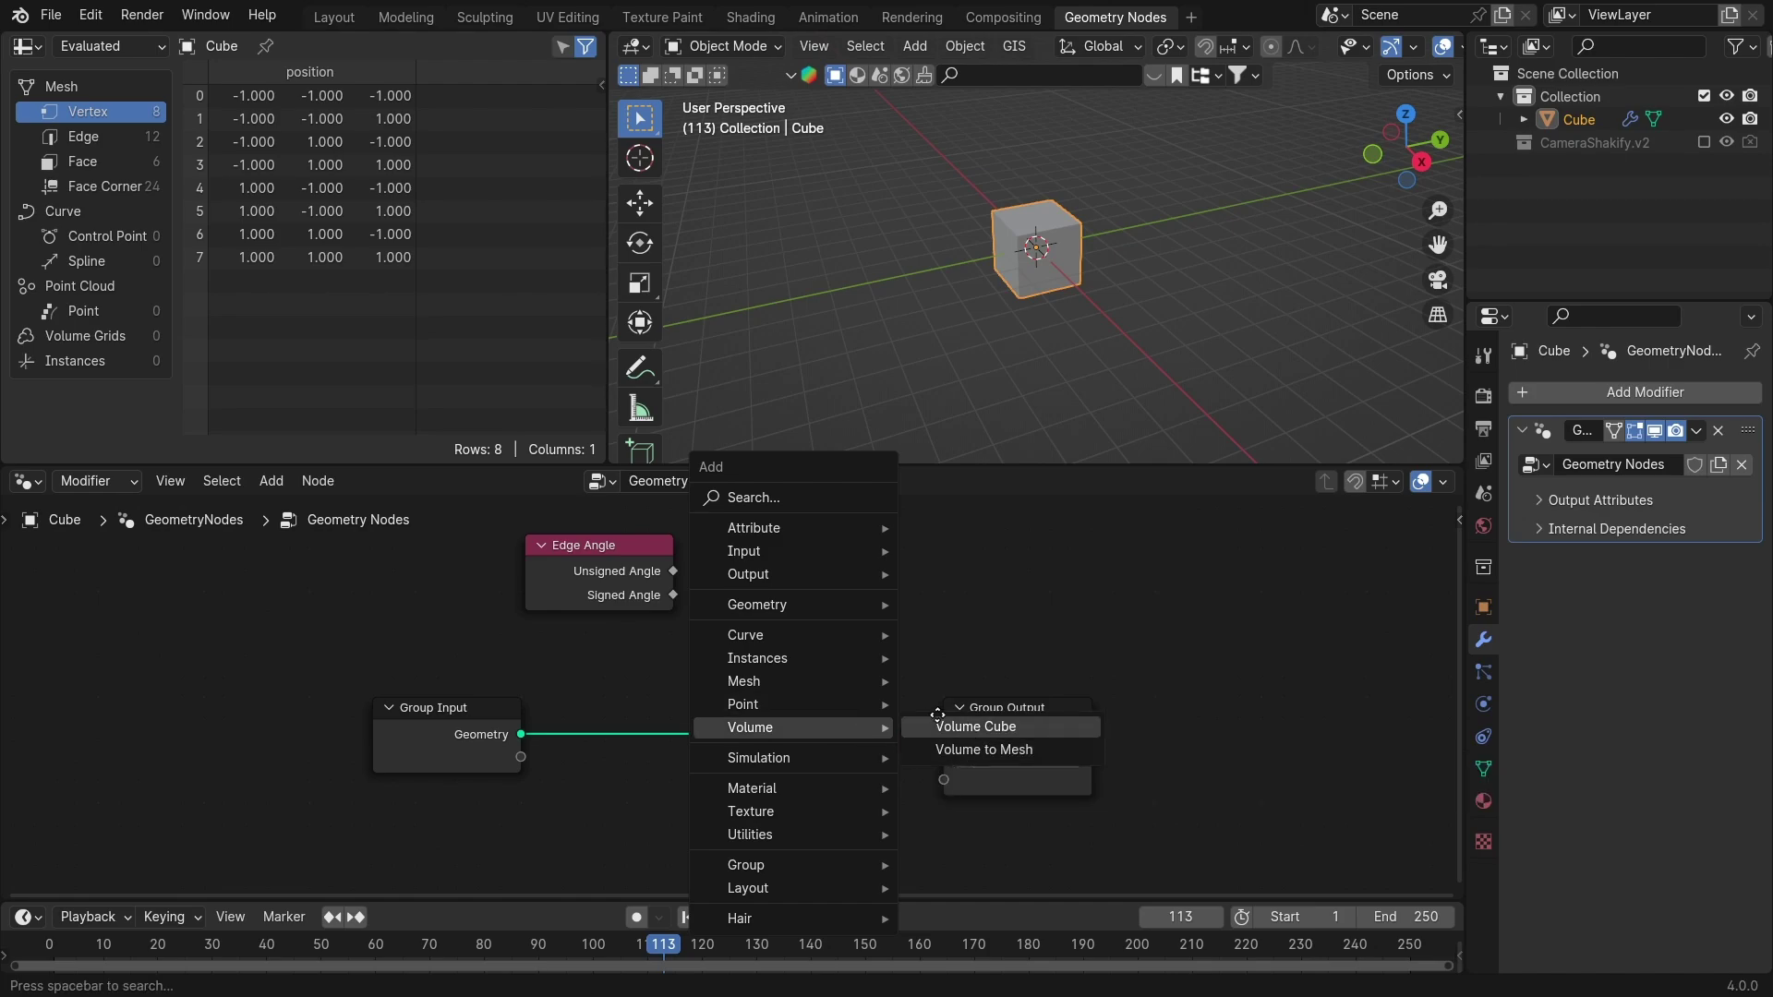
{"action": "left_click", "coordinate": [965, 730]}
{"action": "left_click", "coordinate": [761, 730]}
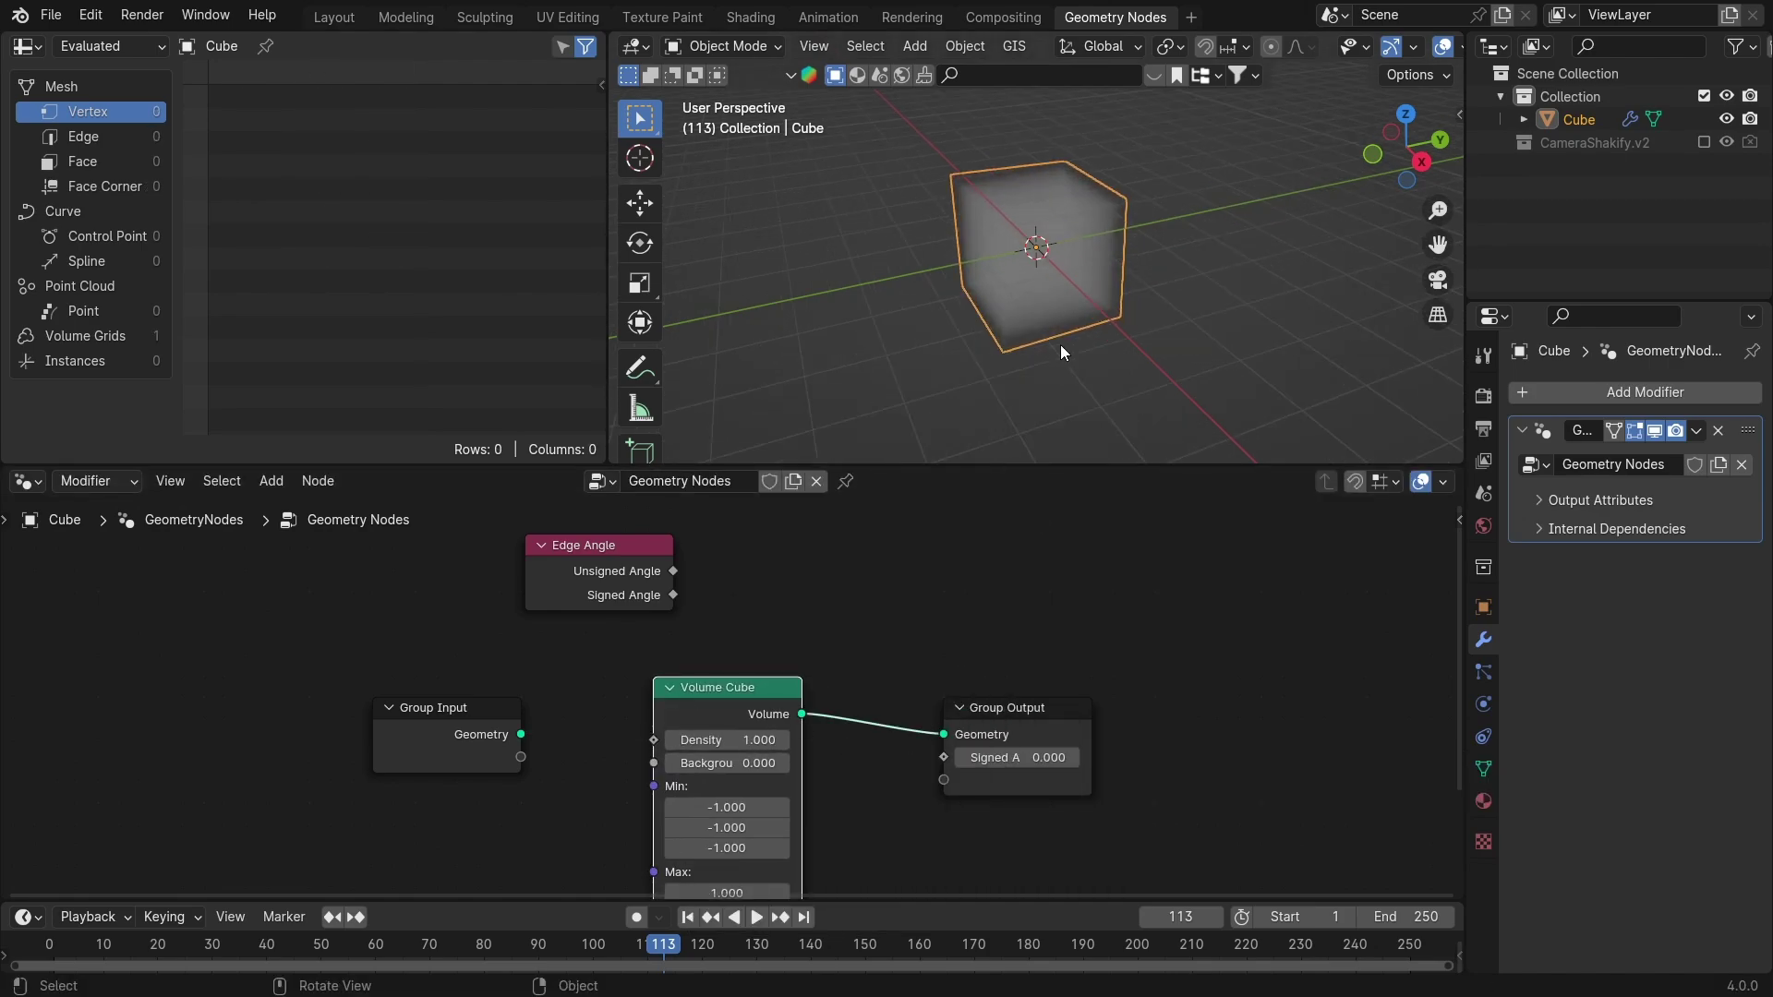
{"action": "middle_click_drag", "start_coordinate": [1060, 346], "coordinate": [875, 563]}
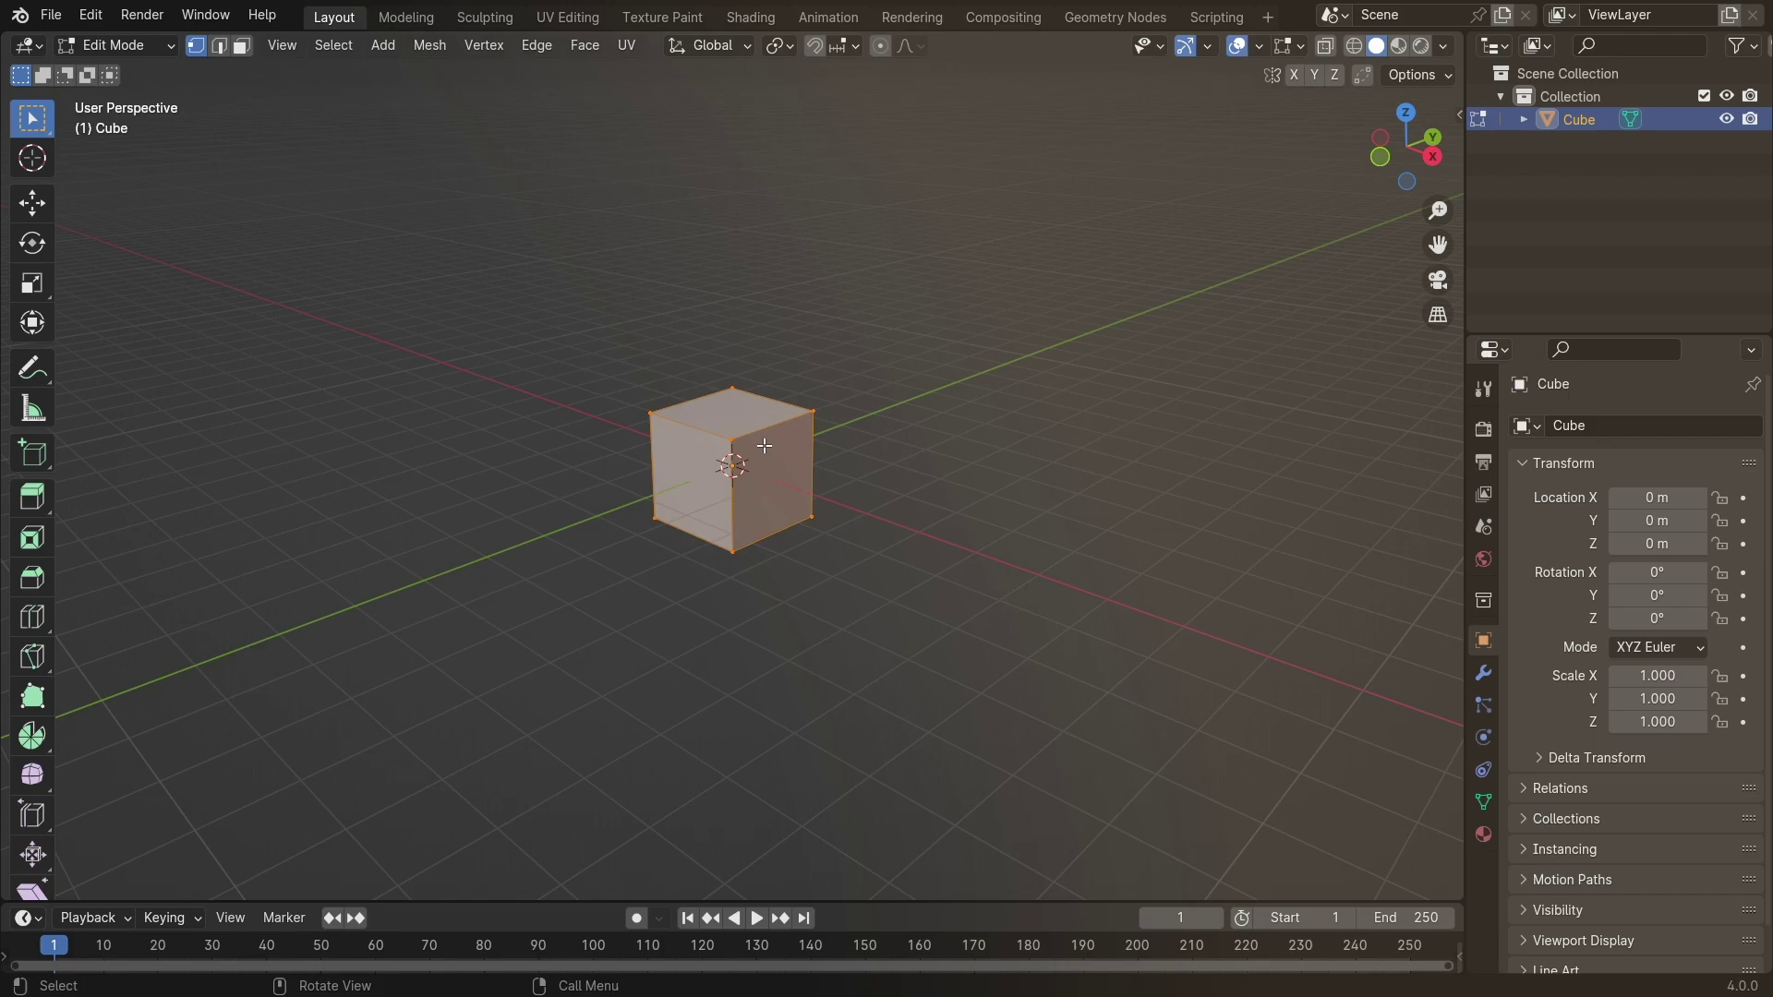
Deselect the cube's geometry, switch to face selection and select one side face
{"action": "scroll", "coordinate": [1009, 341], "scroll_direction": "up", "scroll_amount": 5}
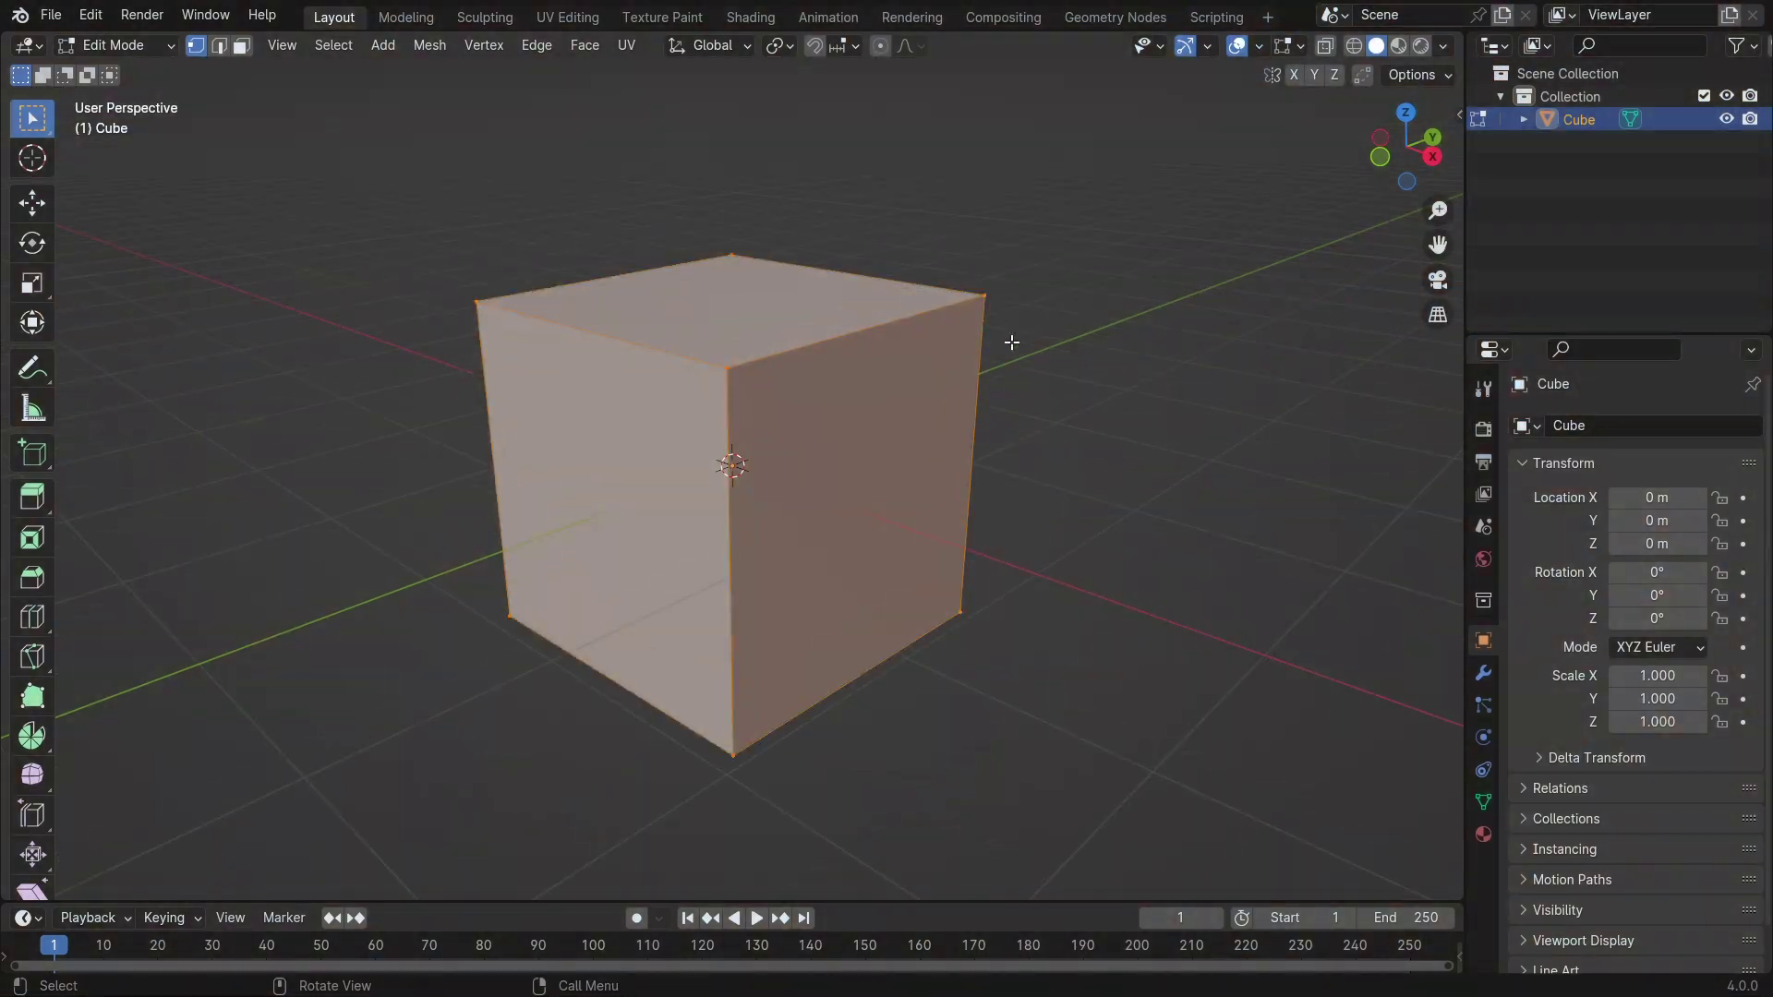
{"action": "key", "text": "alt+a"}
{"action": "middle_click_drag", "start_coordinate": [1009, 341], "coordinate": [362, 116]}
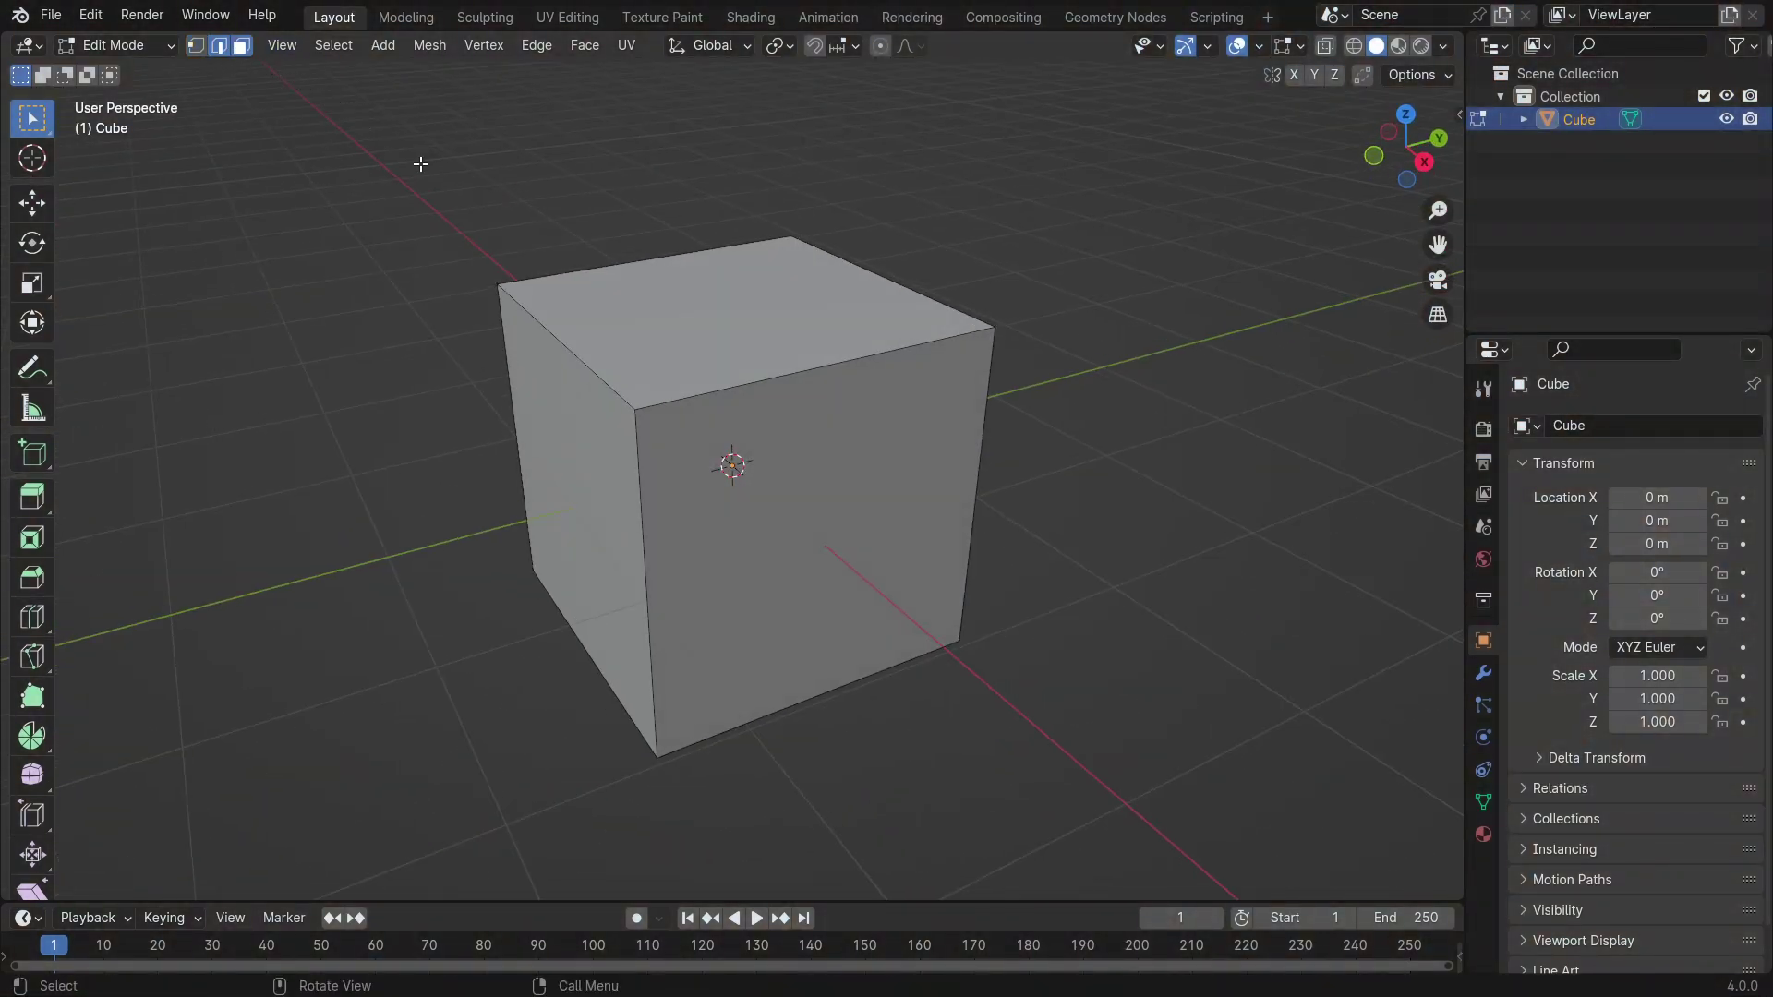
{"action": "middle_click_drag", "start_coordinate": [738, 434], "coordinate": [872, 534]}
{"action": "left_click", "coordinate": [872, 535]}
Try moving the cube's selected side face along the global Y axis and shrinking it
{"action": "key", "text": "y"}
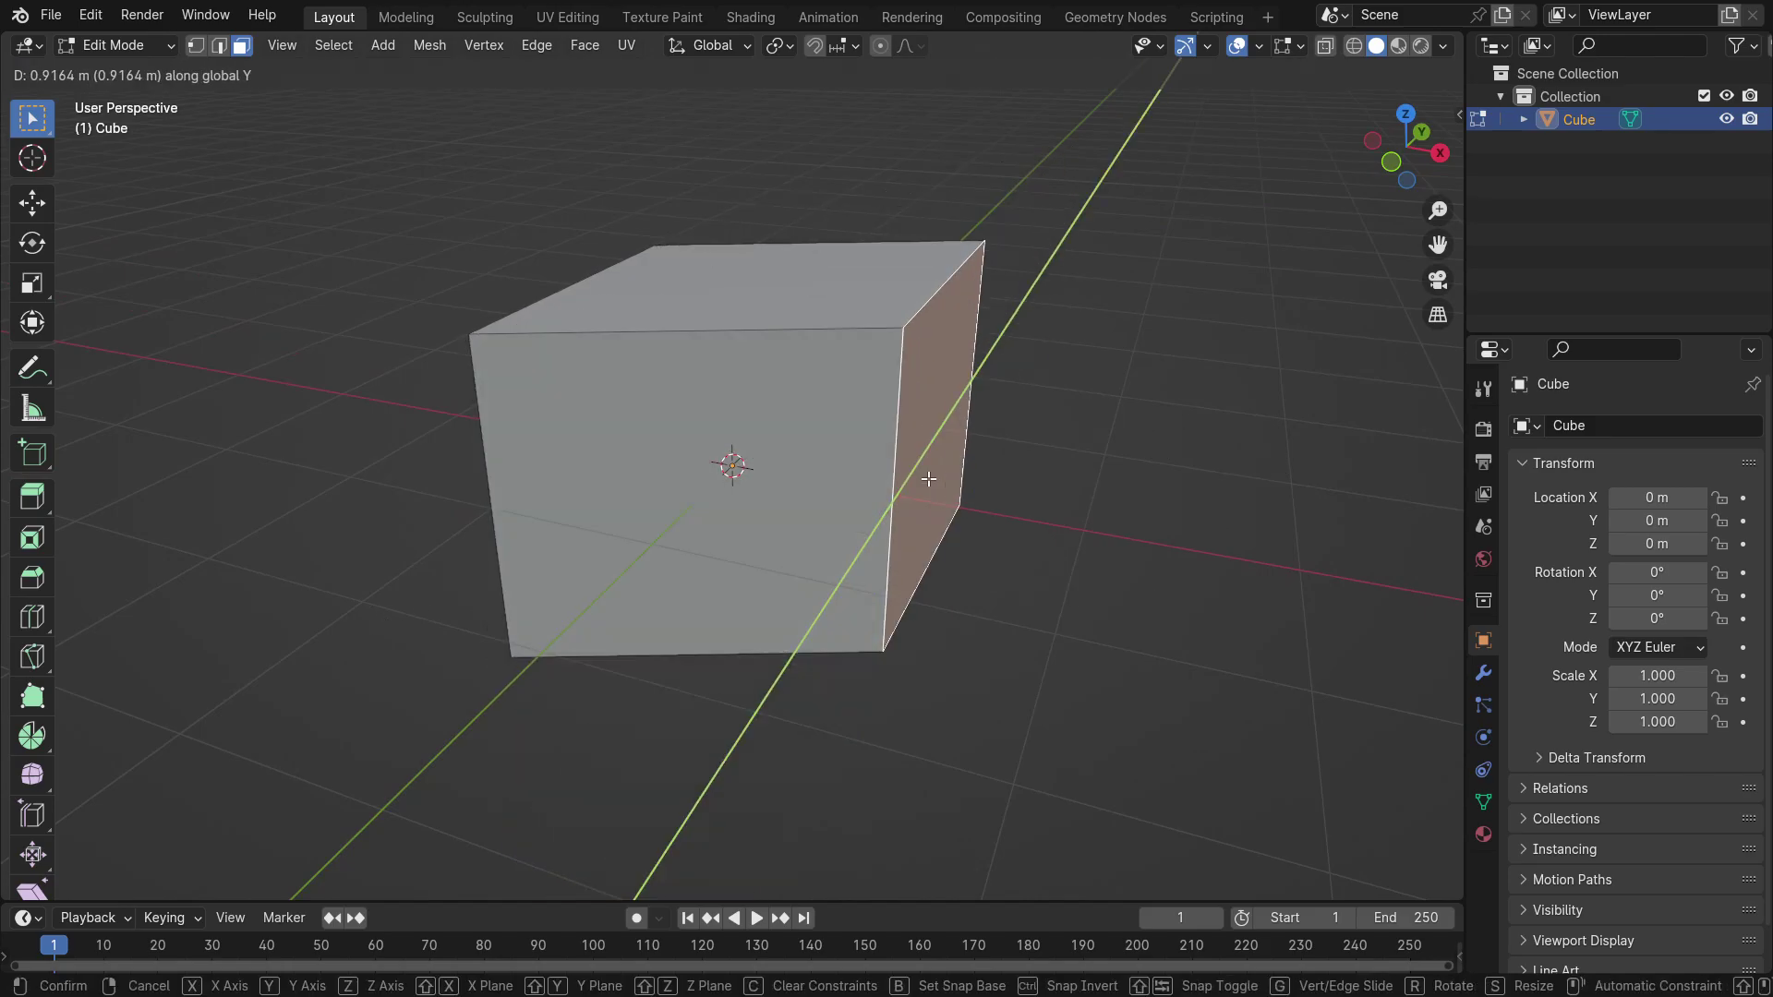
{"action": "right_click", "coordinate": [954, 502]}
{"action": "right_click", "coordinate": [1053, 512]}
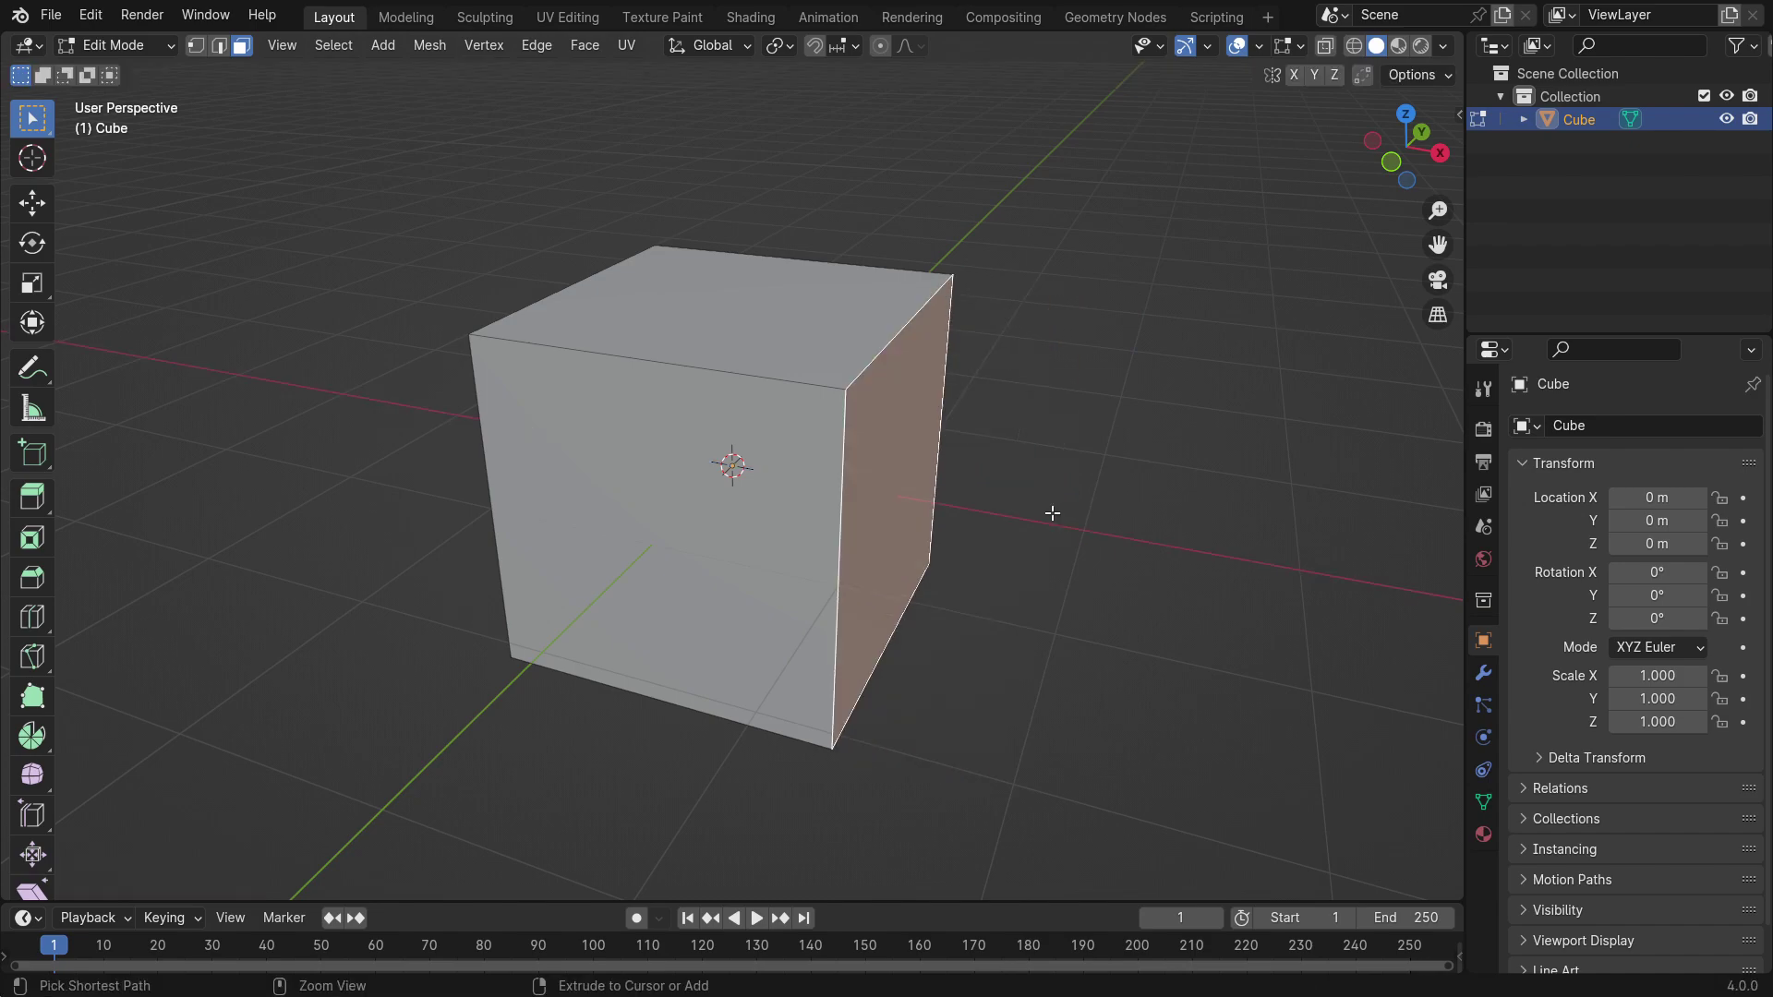
{"action": "key", "text": "ctrl+z"}
{"action": "key", "text": "s"}
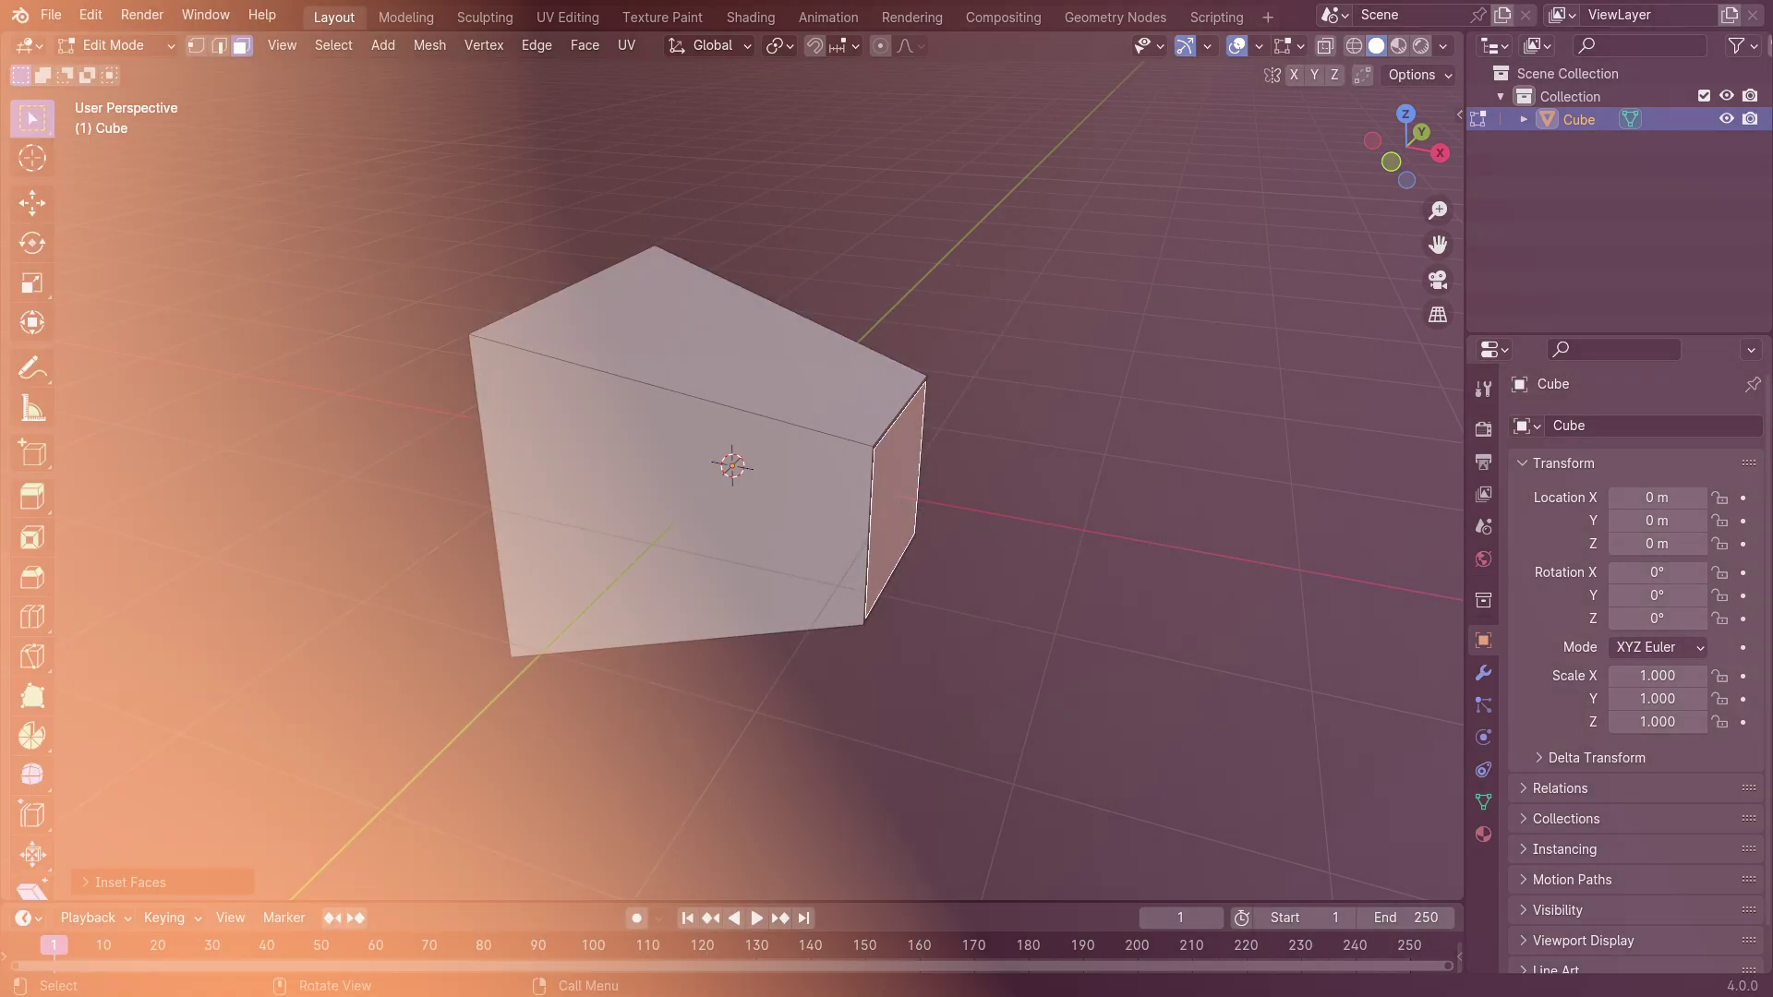
{"action": "right_click", "coordinate": [920, 578]}
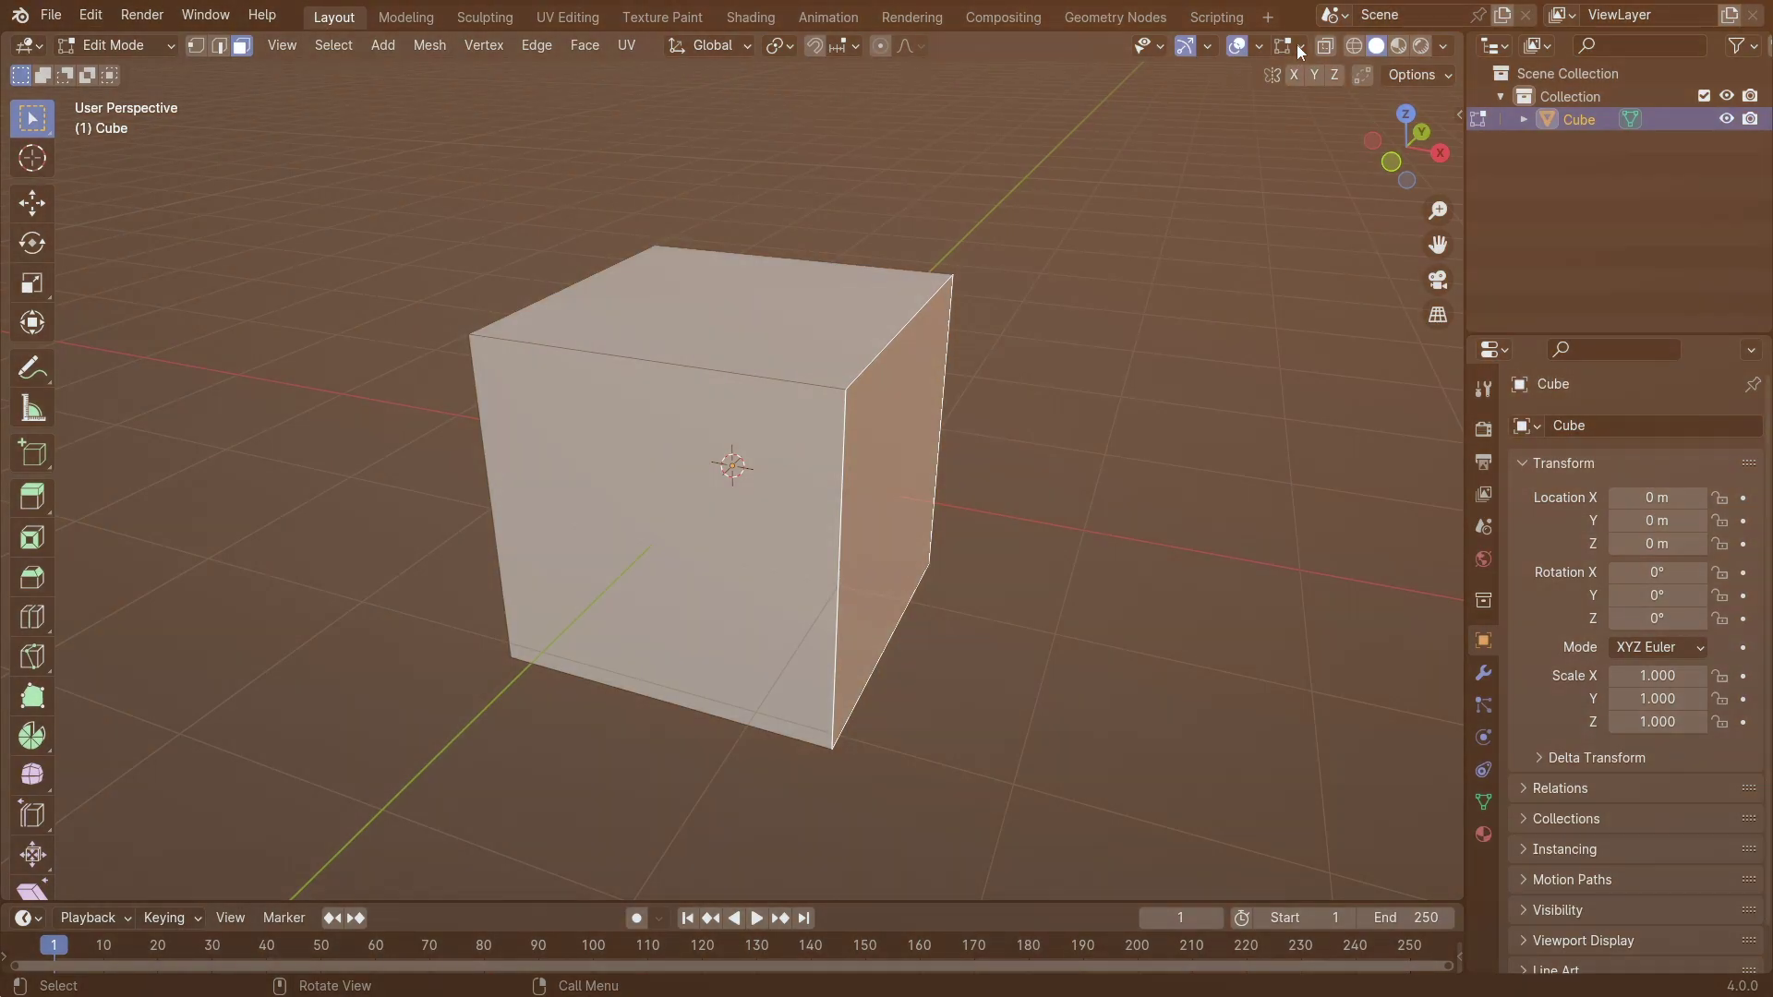
Display the cube's face normals in the Edit Mode overlays and increase their display size
{"action": "left_click", "coordinate": [1296, 44]}
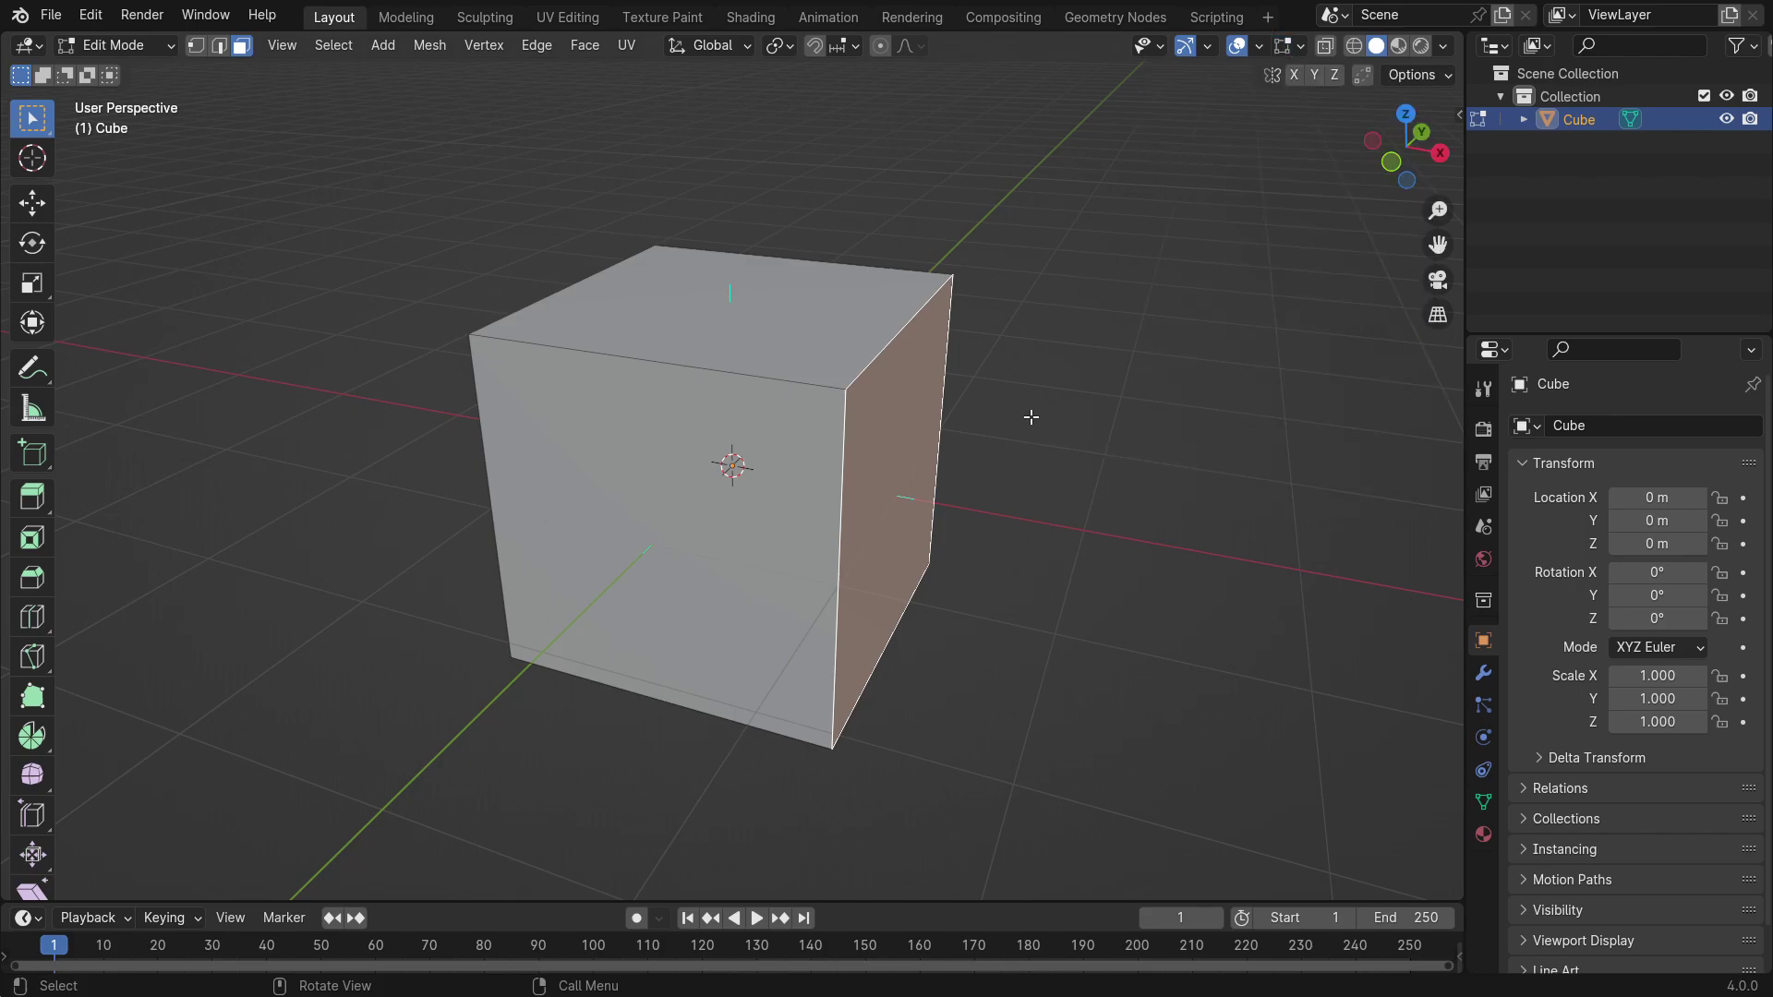
{"action": "middle_click_drag", "start_coordinate": [1011, 391], "coordinate": [1145, 310]}
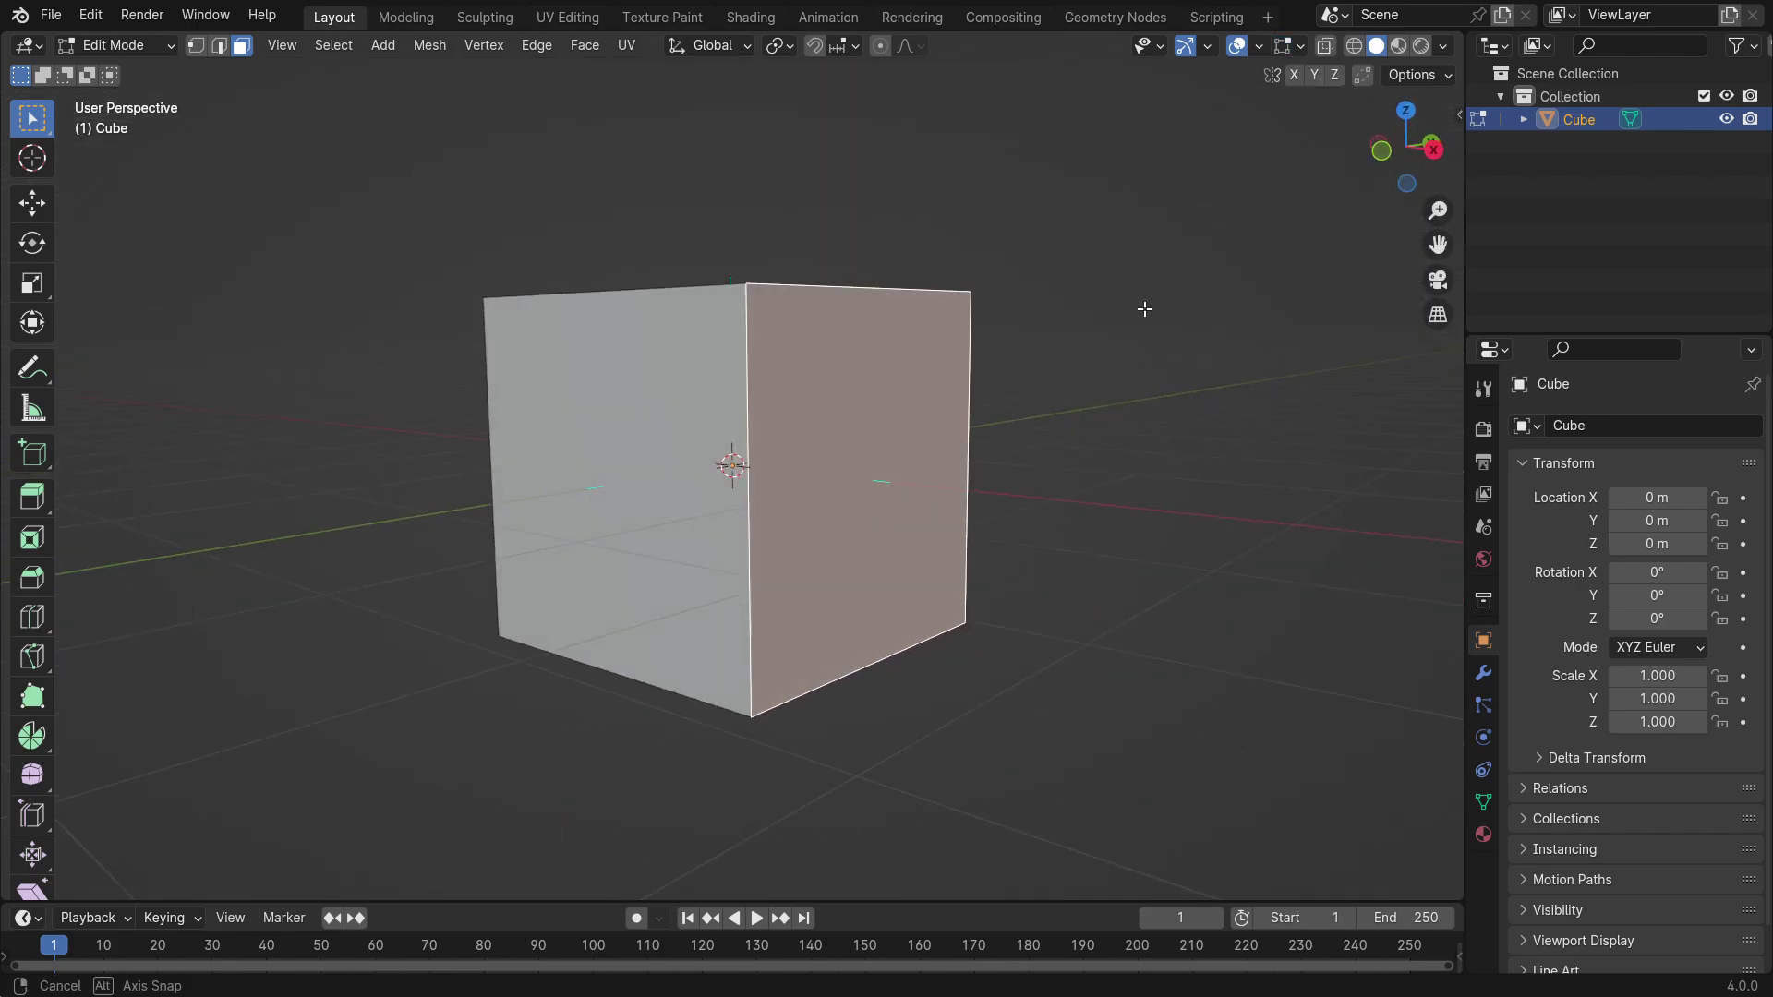
{"action": "left_click", "coordinate": [1298, 51]}
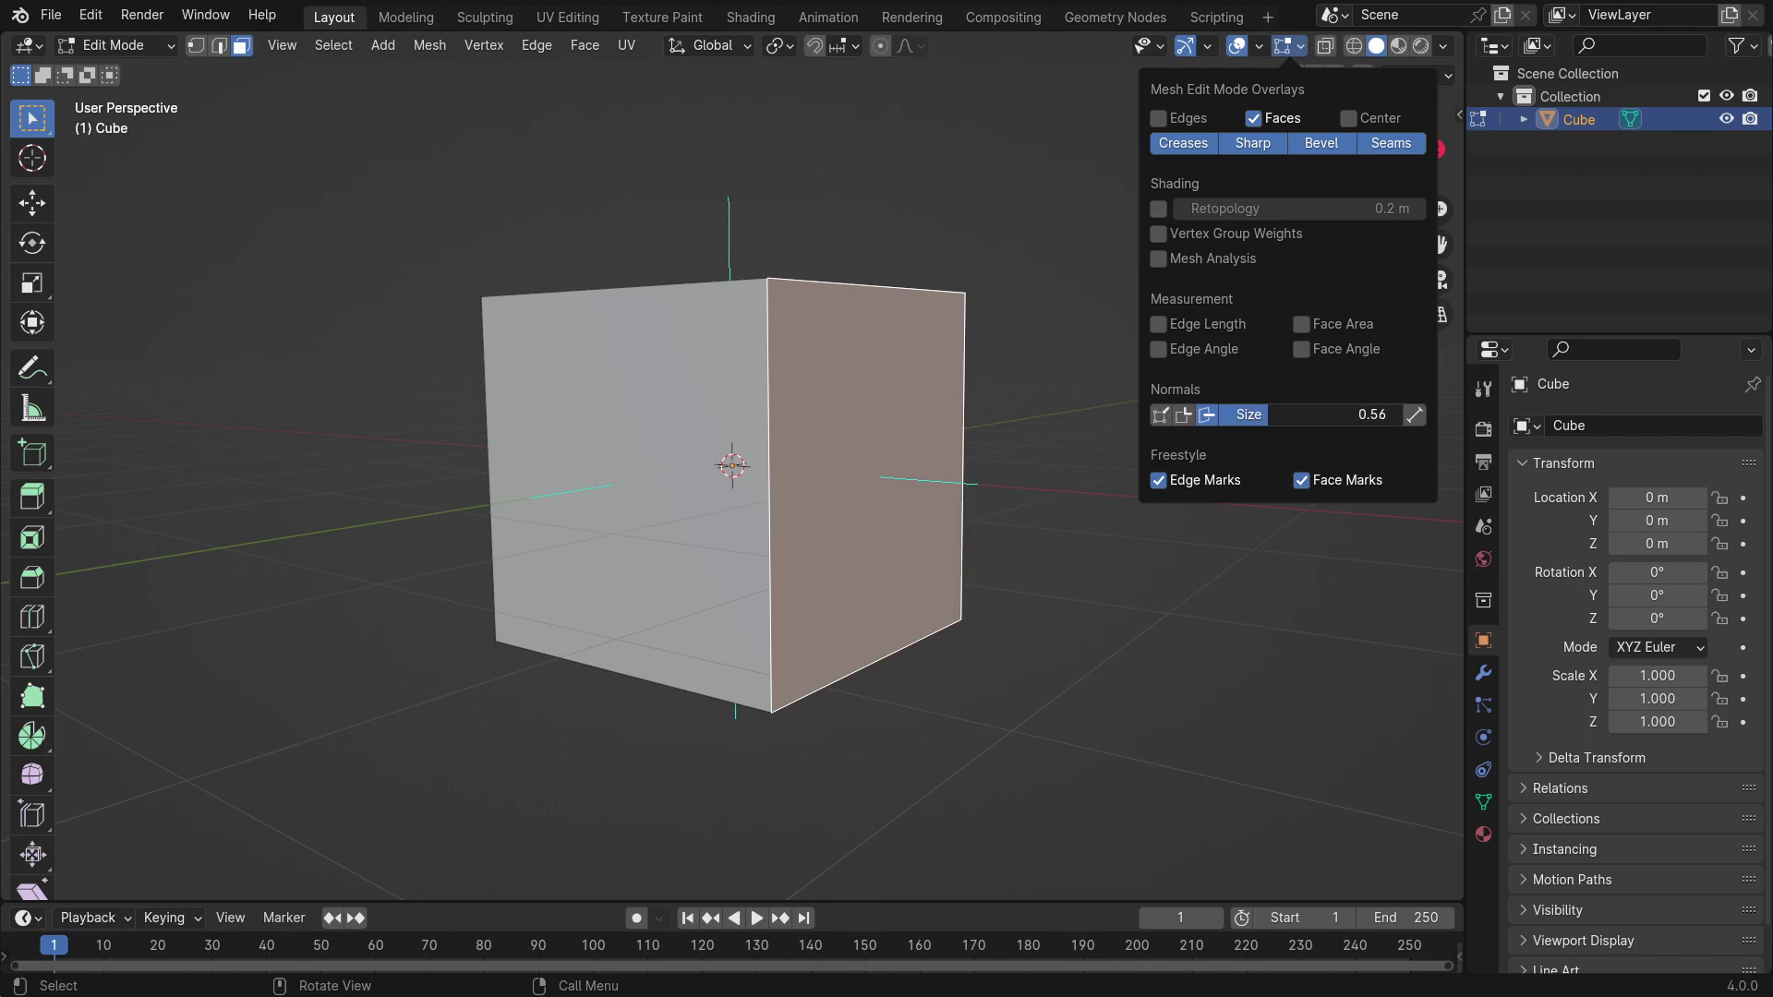
{"action": "middle_click_drag", "start_coordinate": [1099, 408], "coordinate": [1200, 342]}
Turn on X-ray display in Edit Mode and select all of the cube's faces
{"action": "key", "text": "Tab"}
{"action": "key", "text": "Tab"}
{"action": "left_click", "coordinate": [1323, 48]}
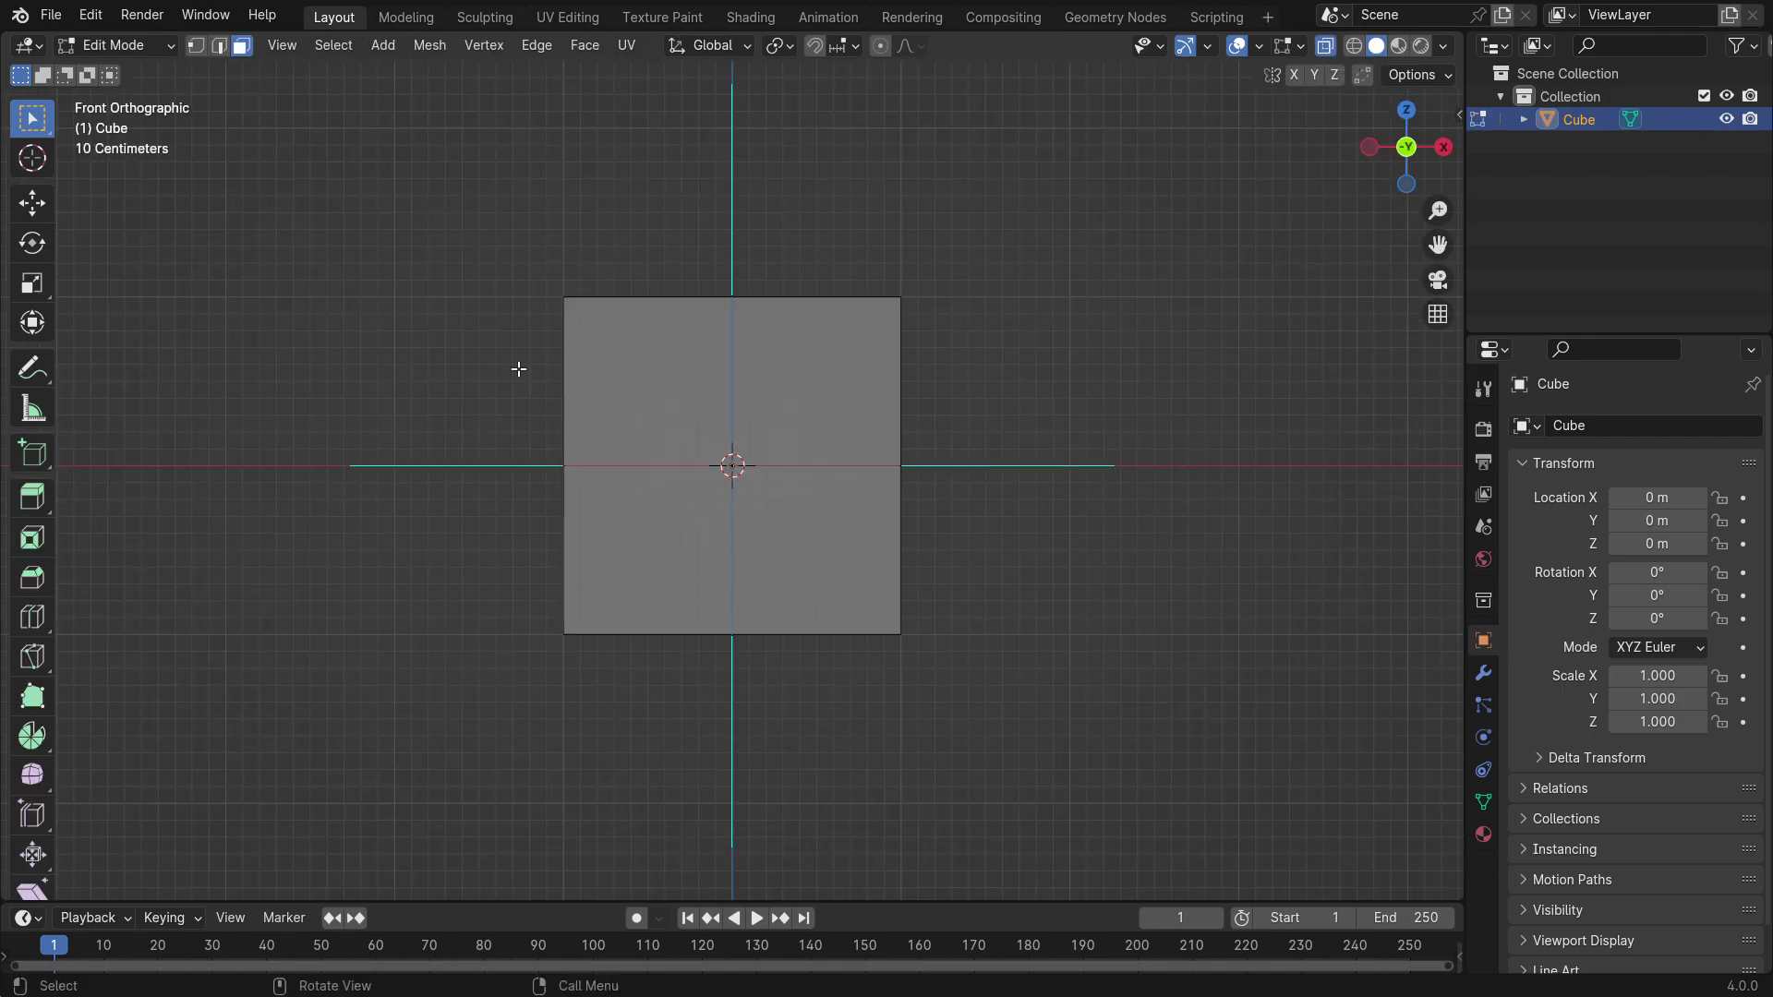
{"action": "key", "text": "a"}
{"action": "middle_click_drag", "start_coordinate": [973, 455], "coordinate": [890, 507]}
{"action": "key", "text": "x"}
{"action": "key", "text": "Escape"}
{"action": "key", "text": "alt+a"}
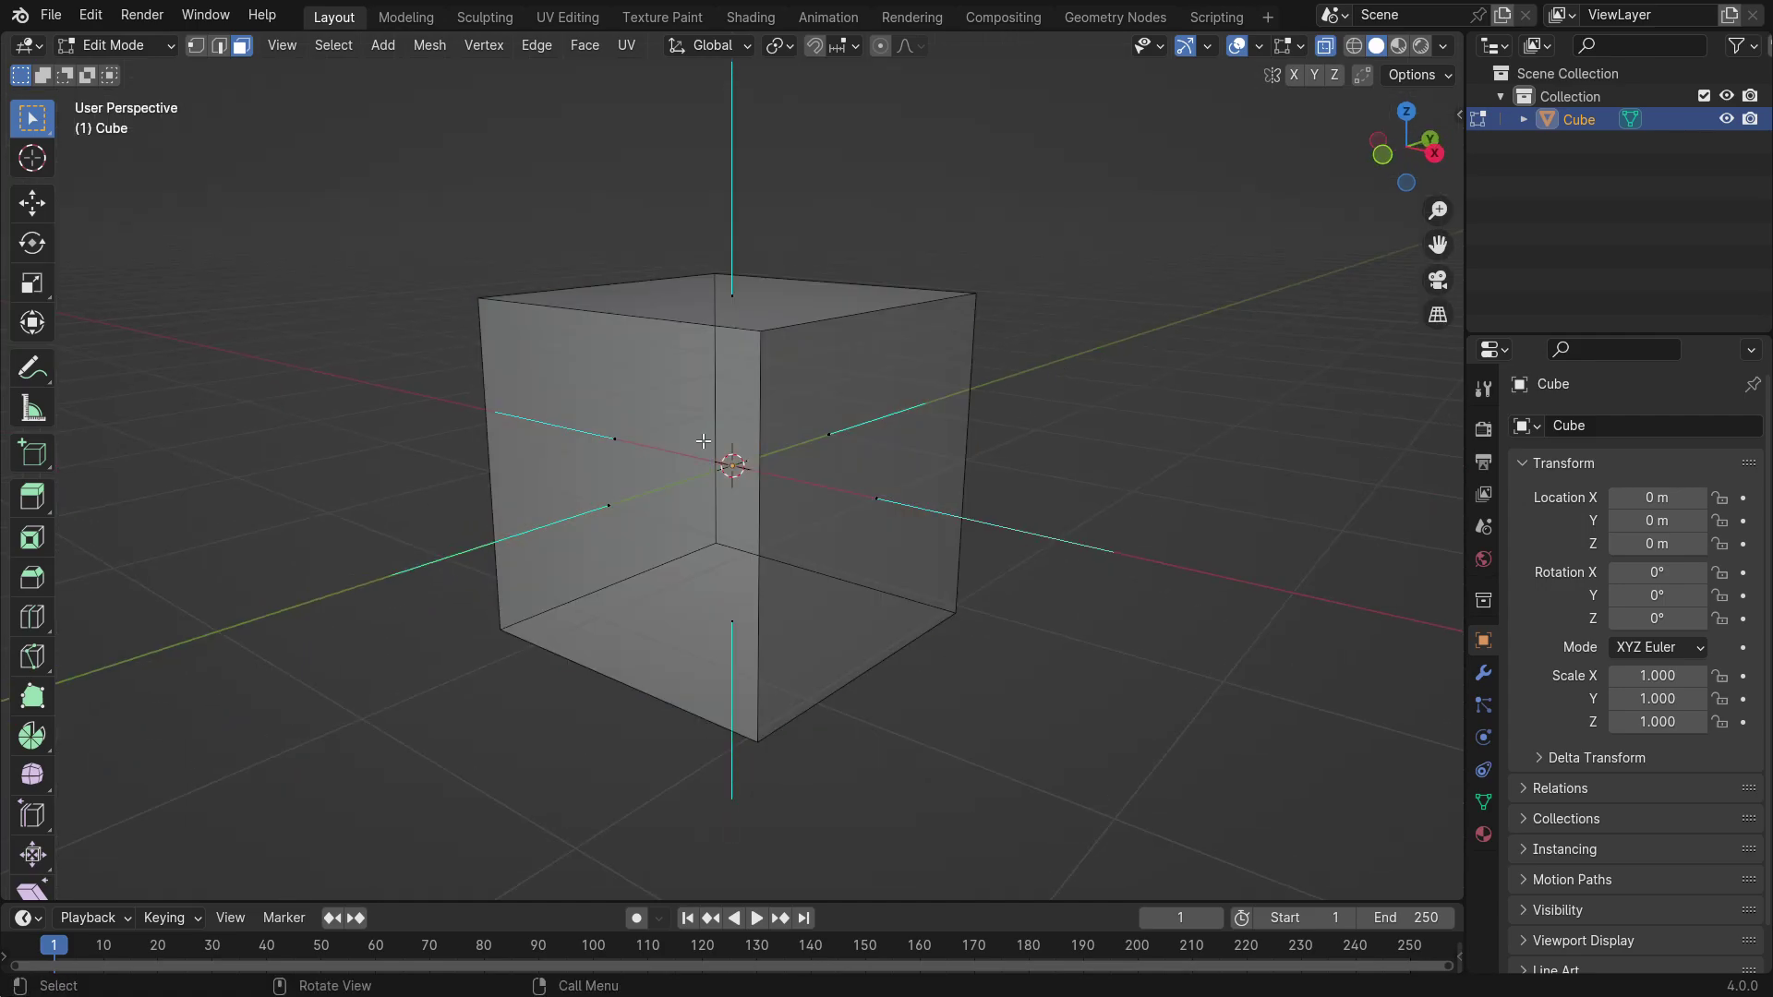
{"action": "key", "text": "a"}
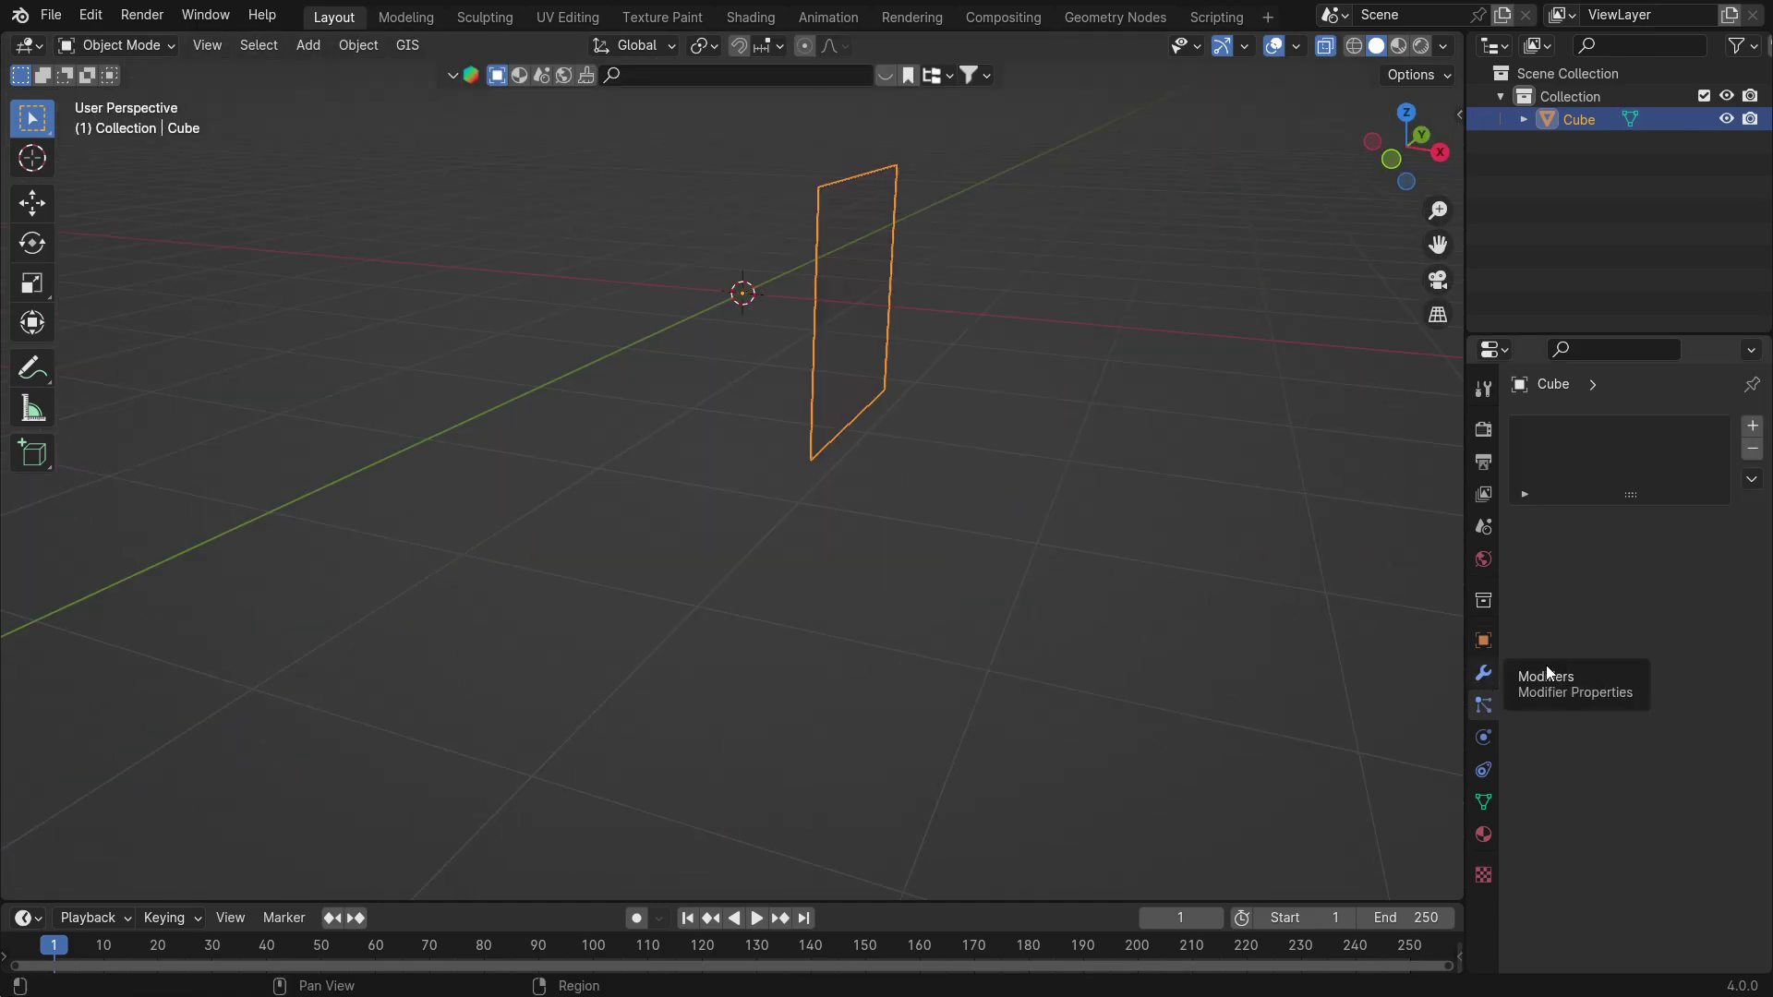
Add a particle system to the single remaining face, preview its emission and return the timeline to frame 0
{"action": "left_click", "coordinate": [1754, 431]}
{"action": "key", "text": "space"}
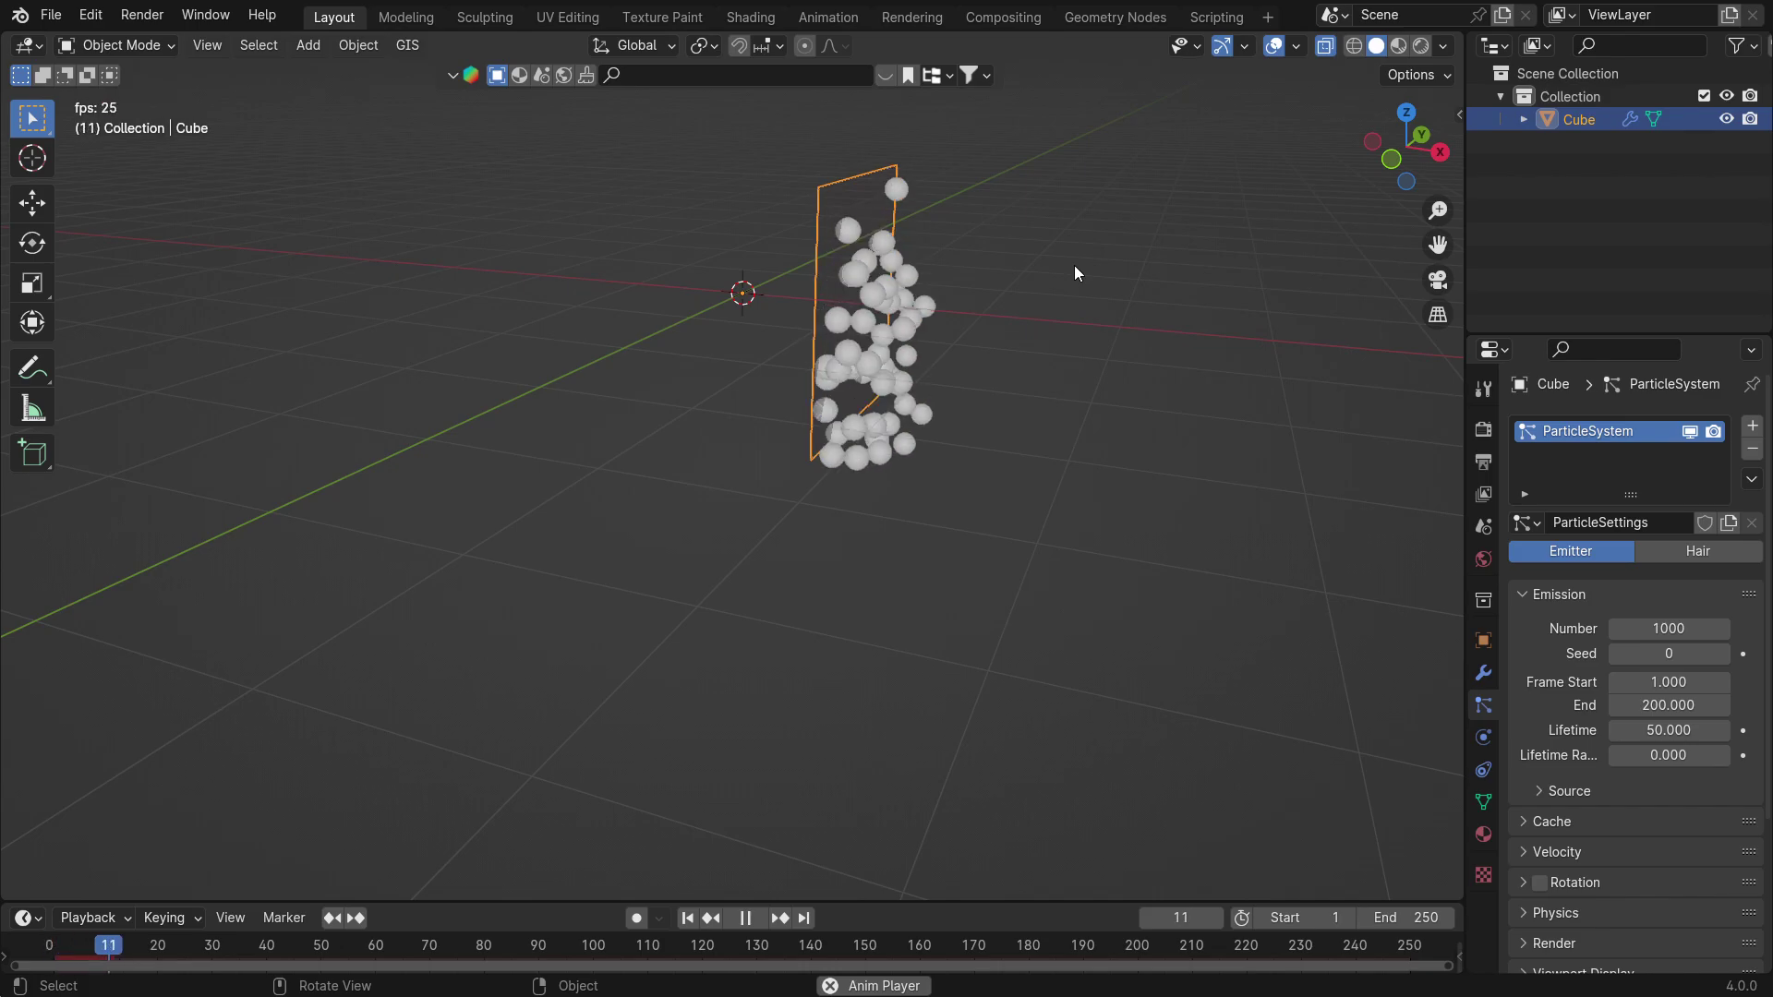
{"action": "key", "text": "space"}
{"action": "middle_click_drag", "start_coordinate": [1036, 292], "coordinate": [907, 323]}
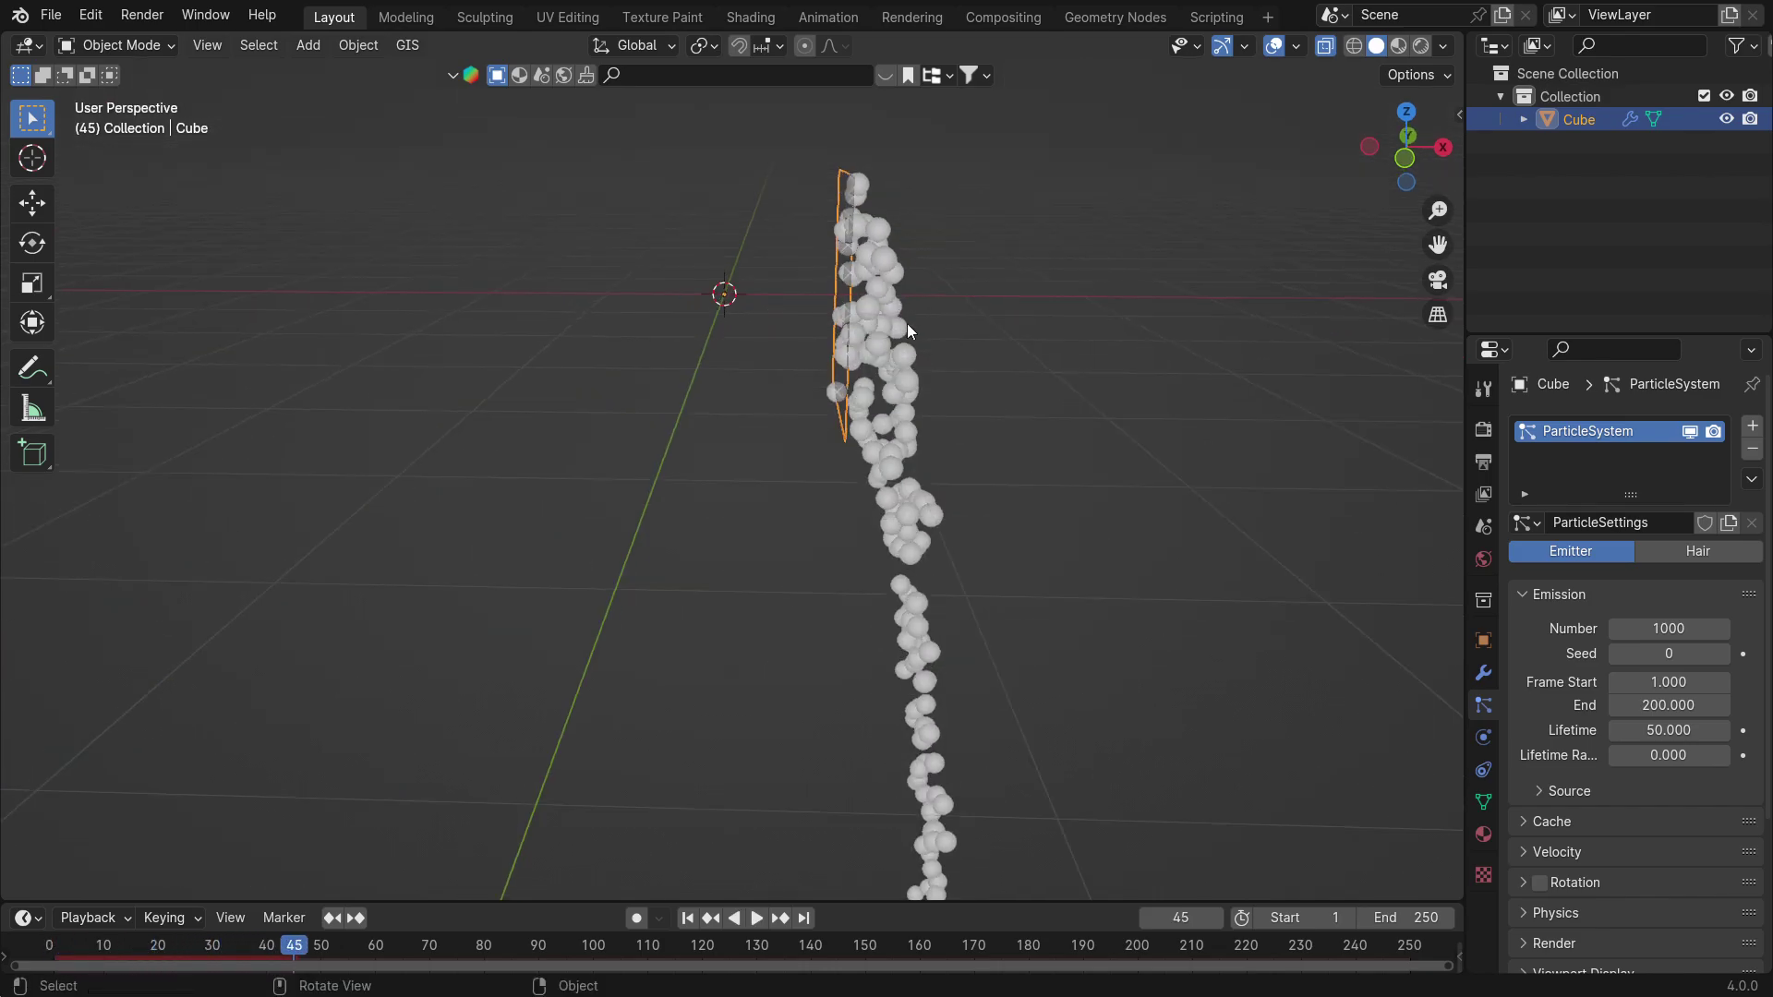
{"action": "left_click_drag", "start_coordinate": [293, 949], "coordinate": [49, 947]}
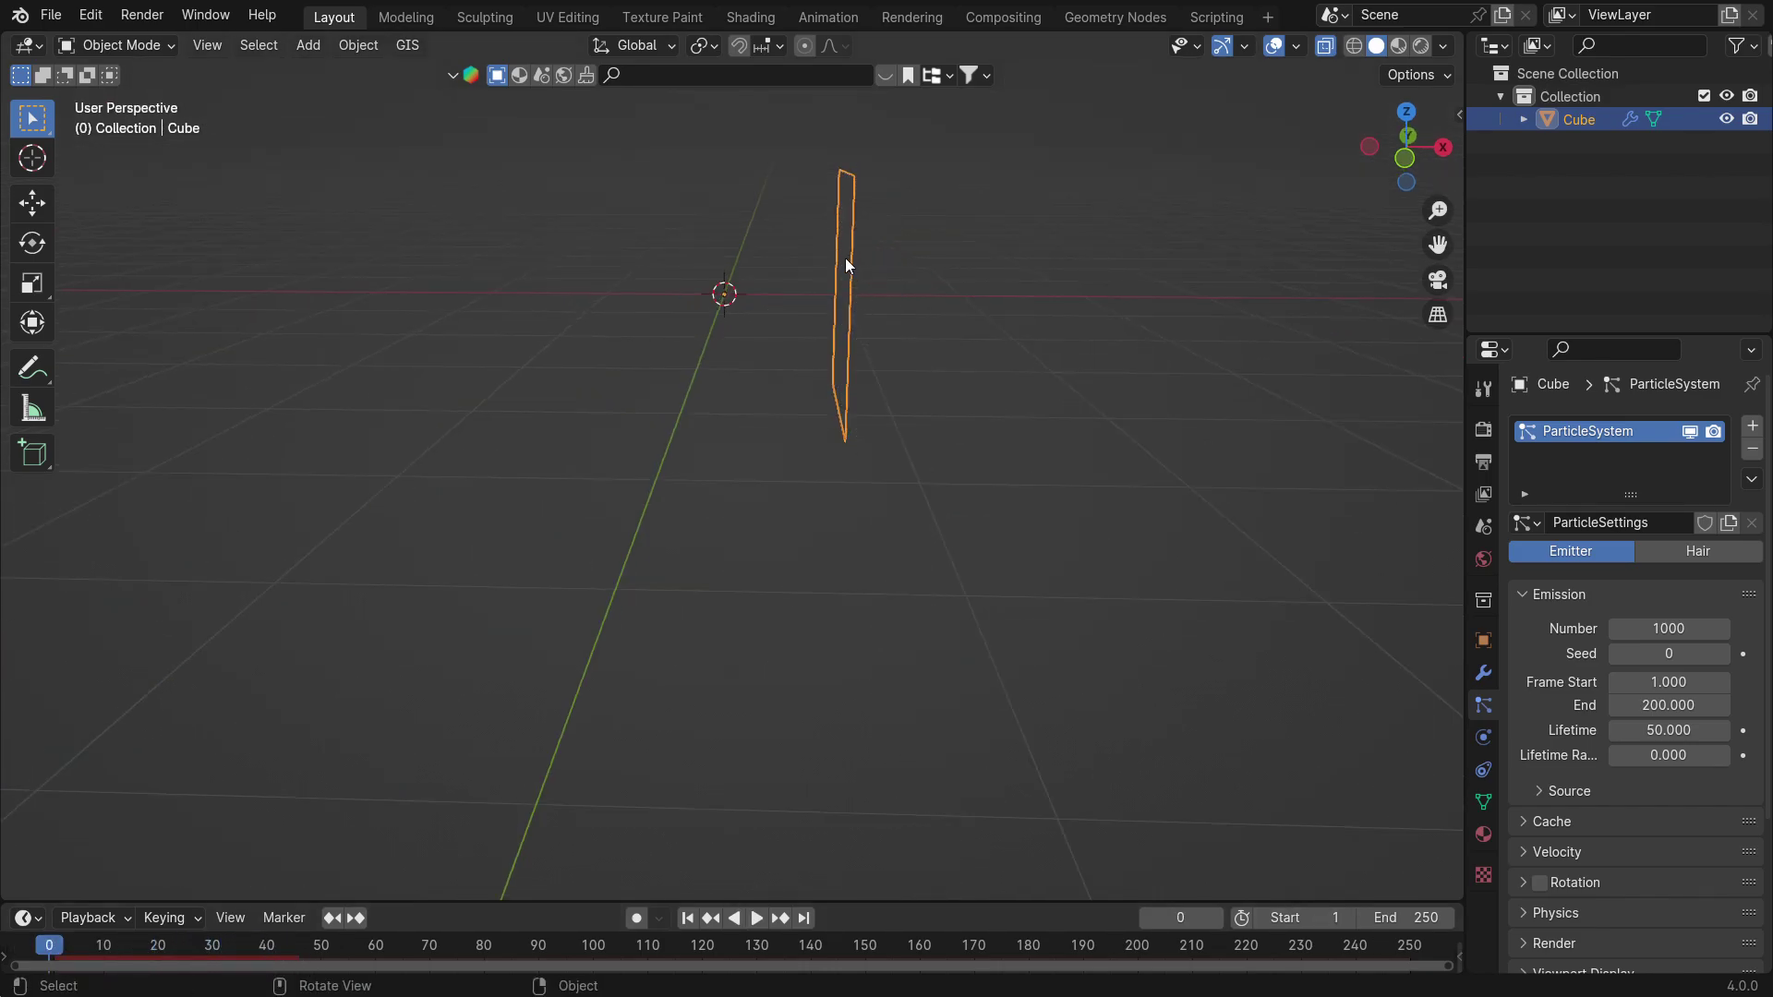
{"action": "key", "text": "r"}
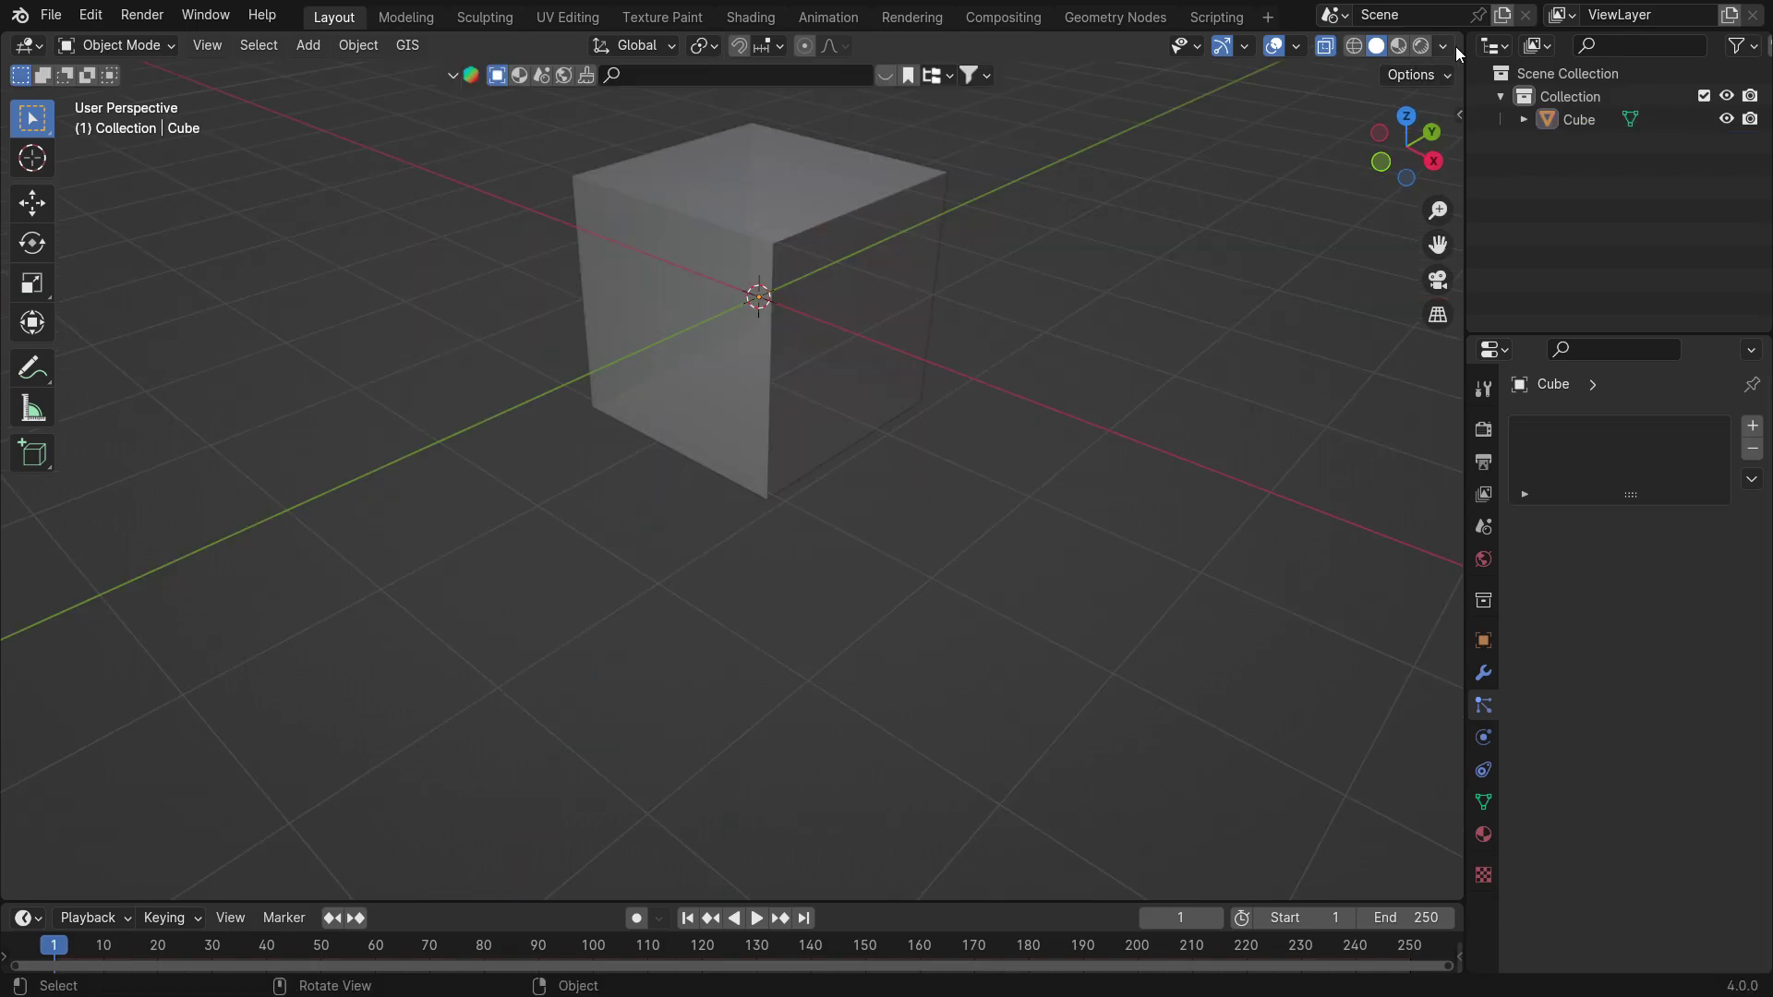
Turn off X-ray display and choose the fifth studio light for the viewport's solid shading
{"action": "left_click", "coordinate": [1446, 46]}
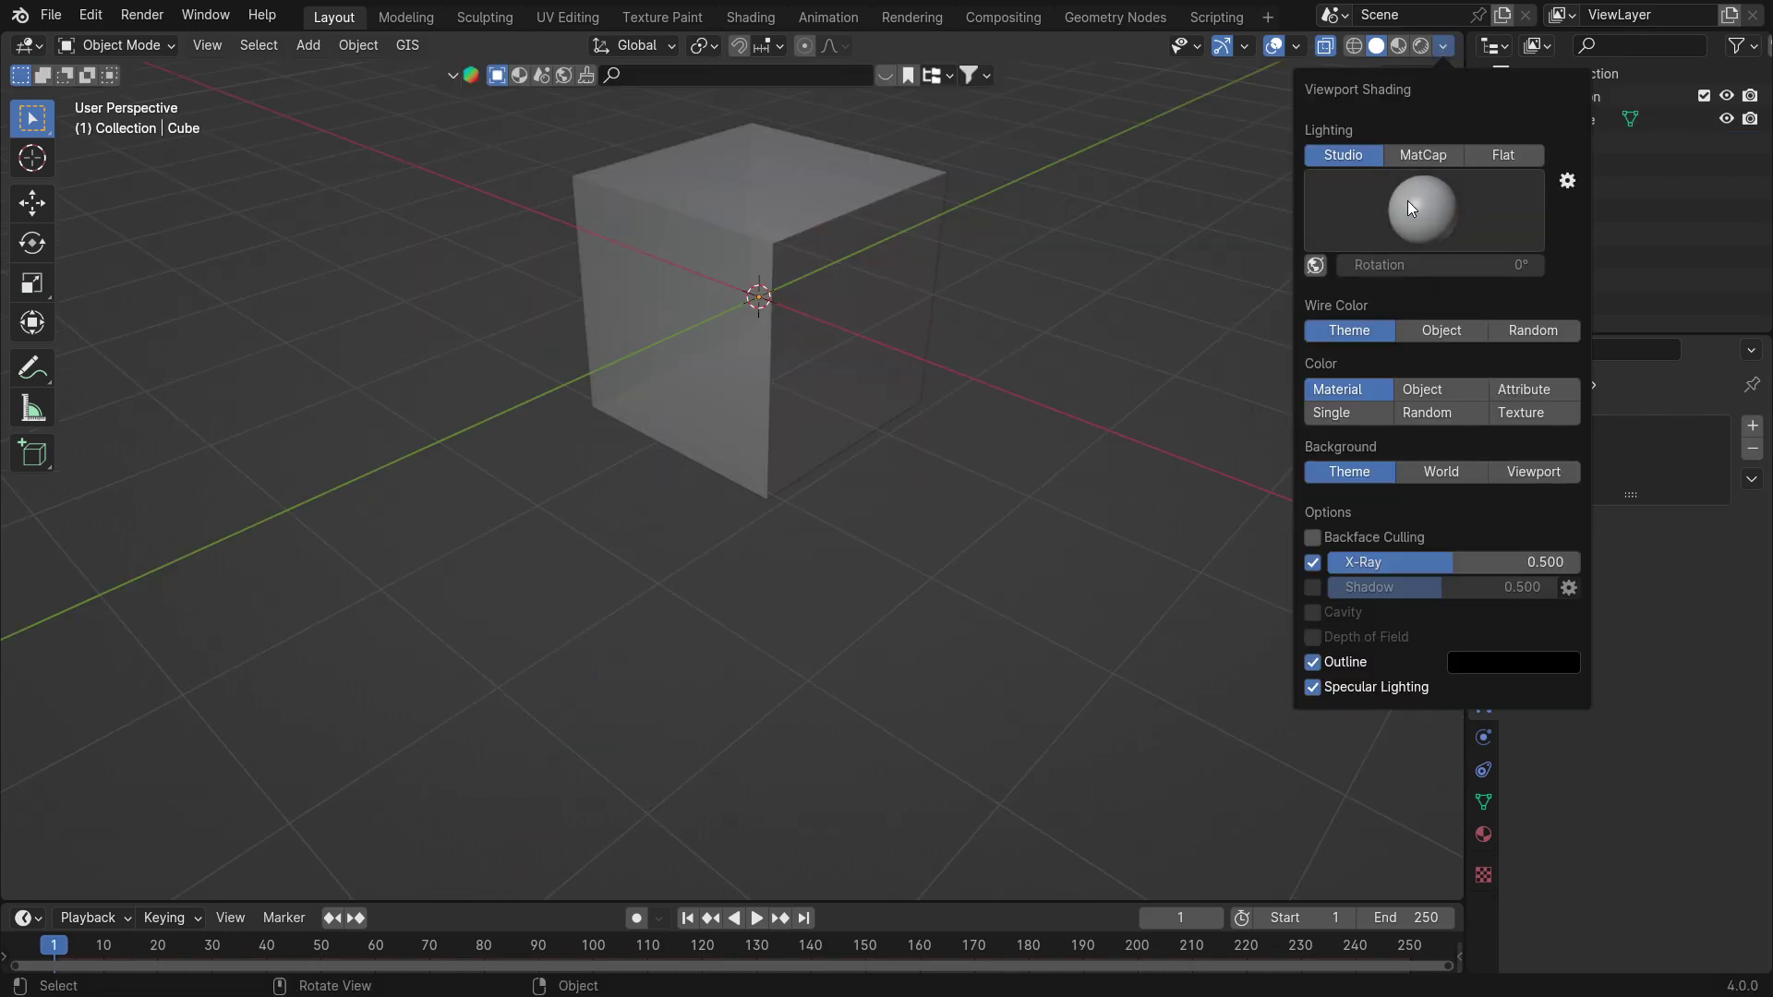
{"action": "left_click", "coordinate": [1326, 48]}
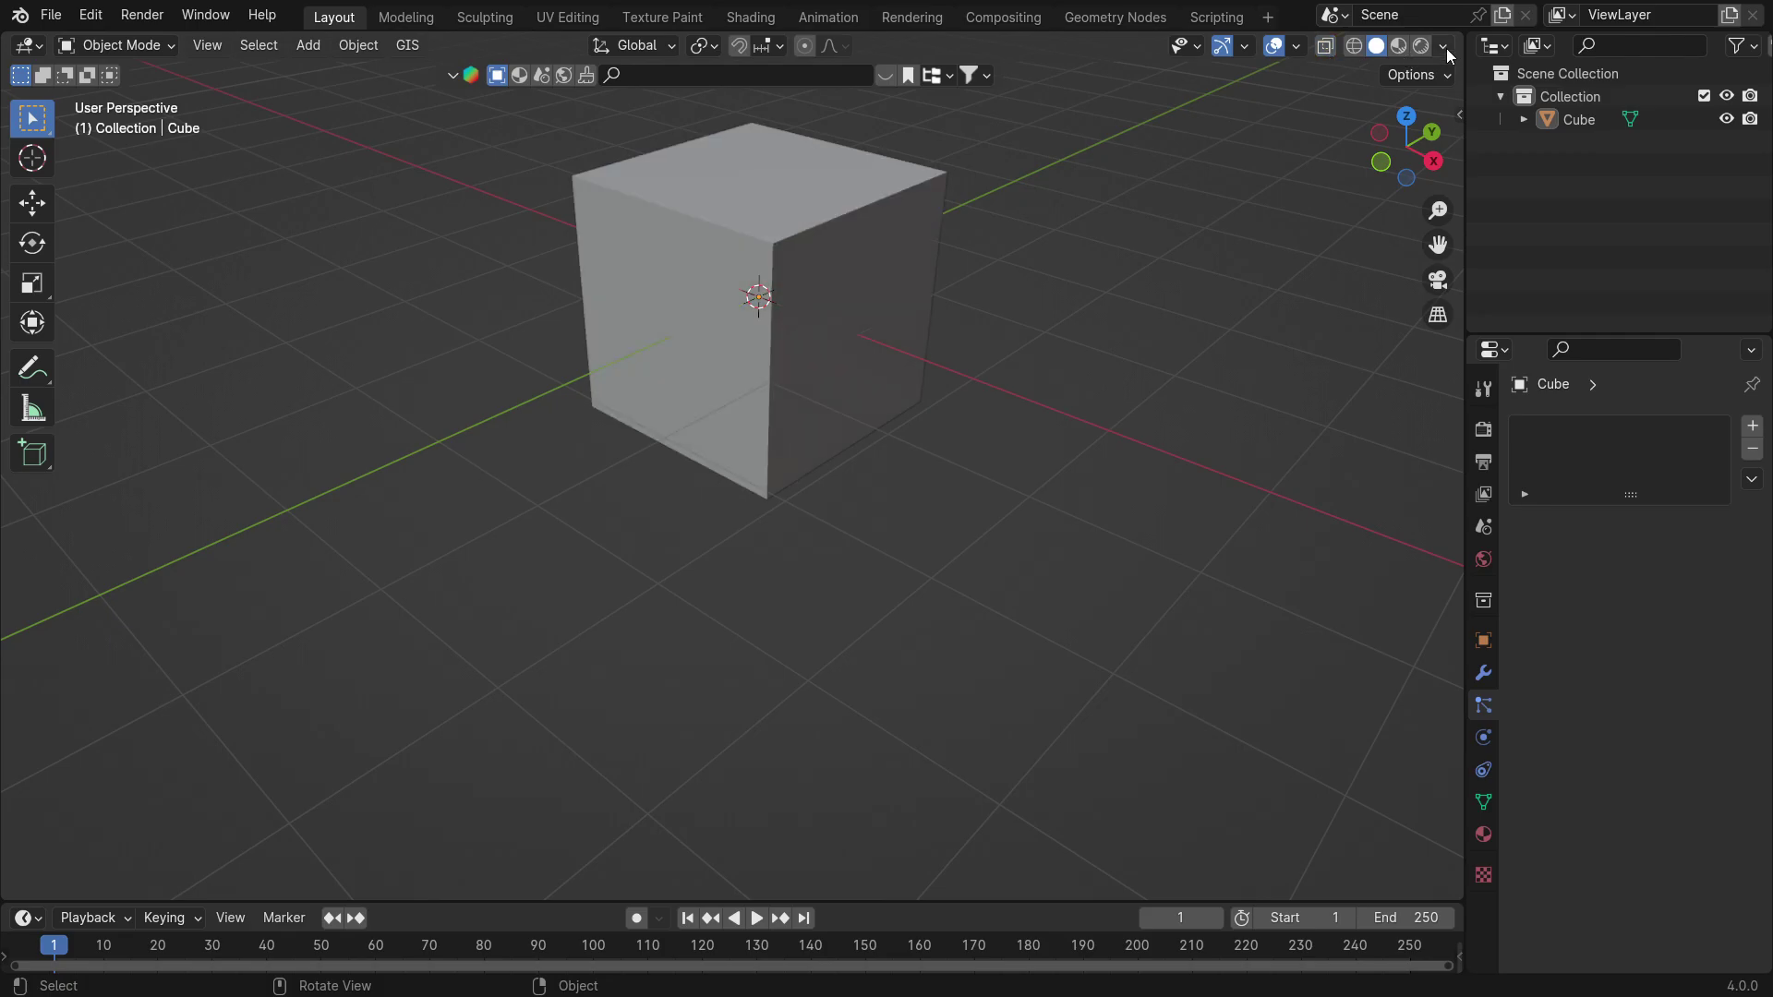
{"action": "left_click", "coordinate": [1446, 48]}
{"action": "left_click", "coordinate": [1419, 185]}
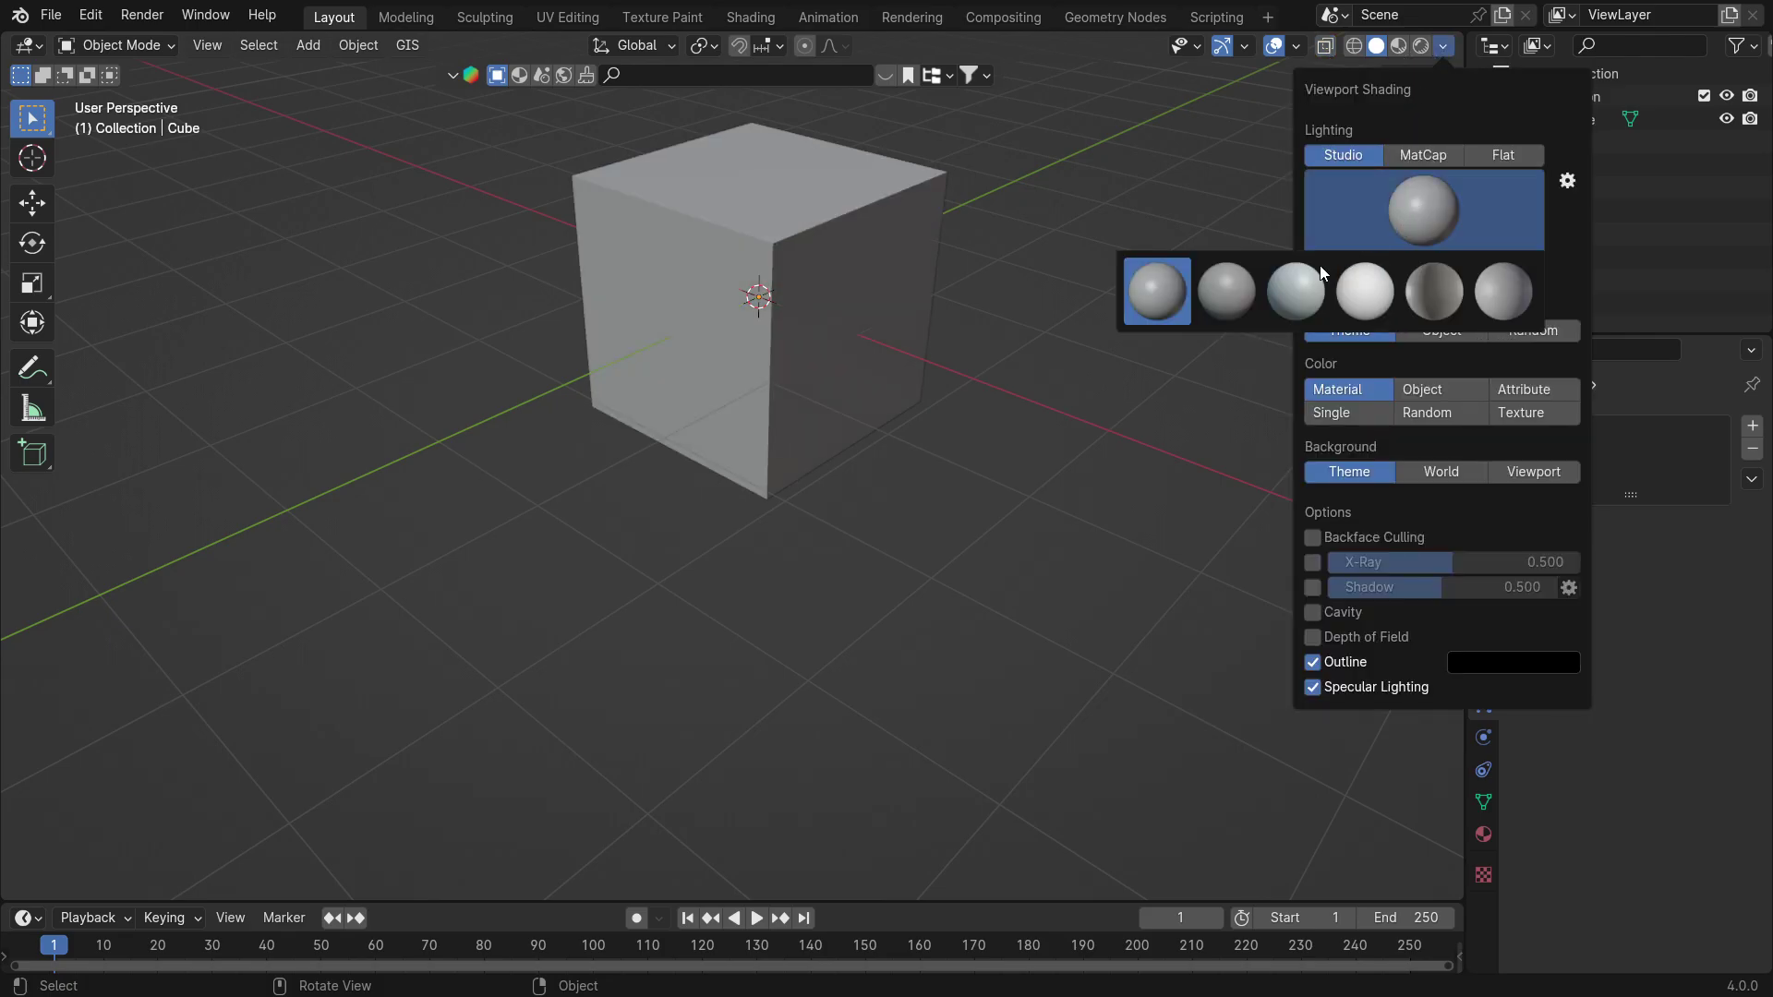
{"action": "left_click", "coordinate": [1425, 286]}
{"action": "middle_click_drag", "start_coordinate": [1049, 286], "coordinate": [1383, 103]}
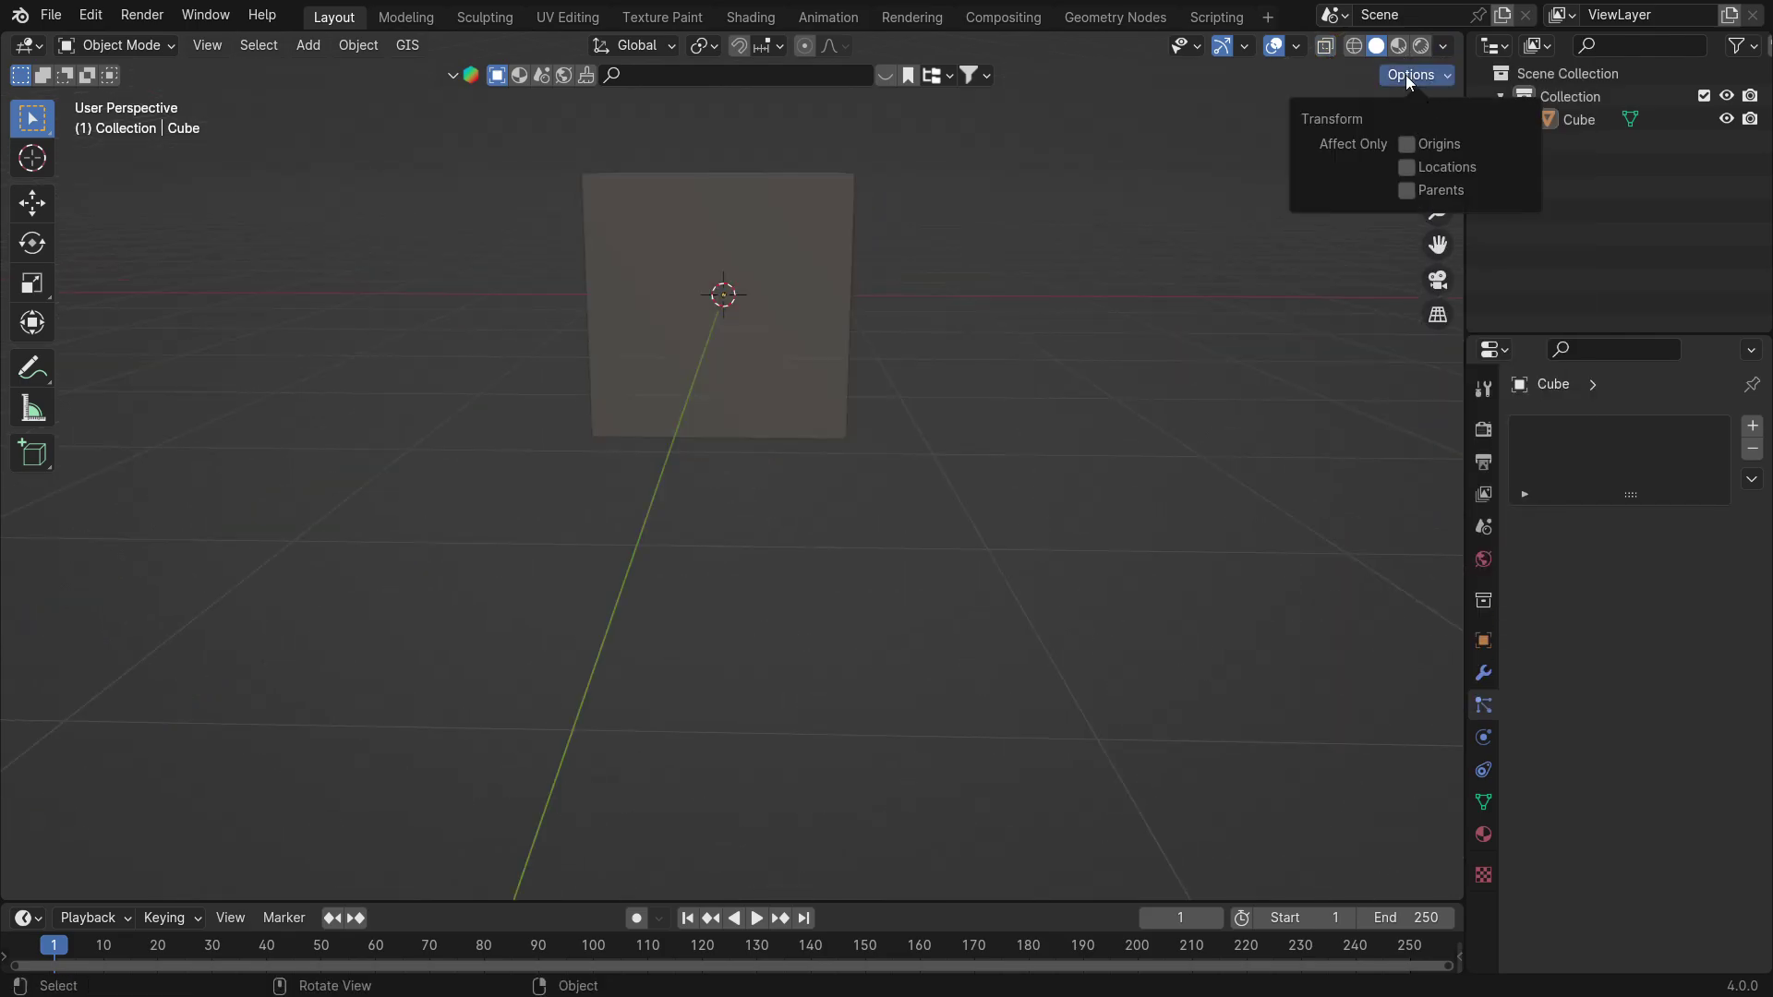
Compare the MatCap and Flat lighting modes for the viewport's solid shading, ending with MatCap
{"action": "left_click", "coordinate": [1443, 46]}
{"action": "left_click", "coordinate": [1423, 154]}
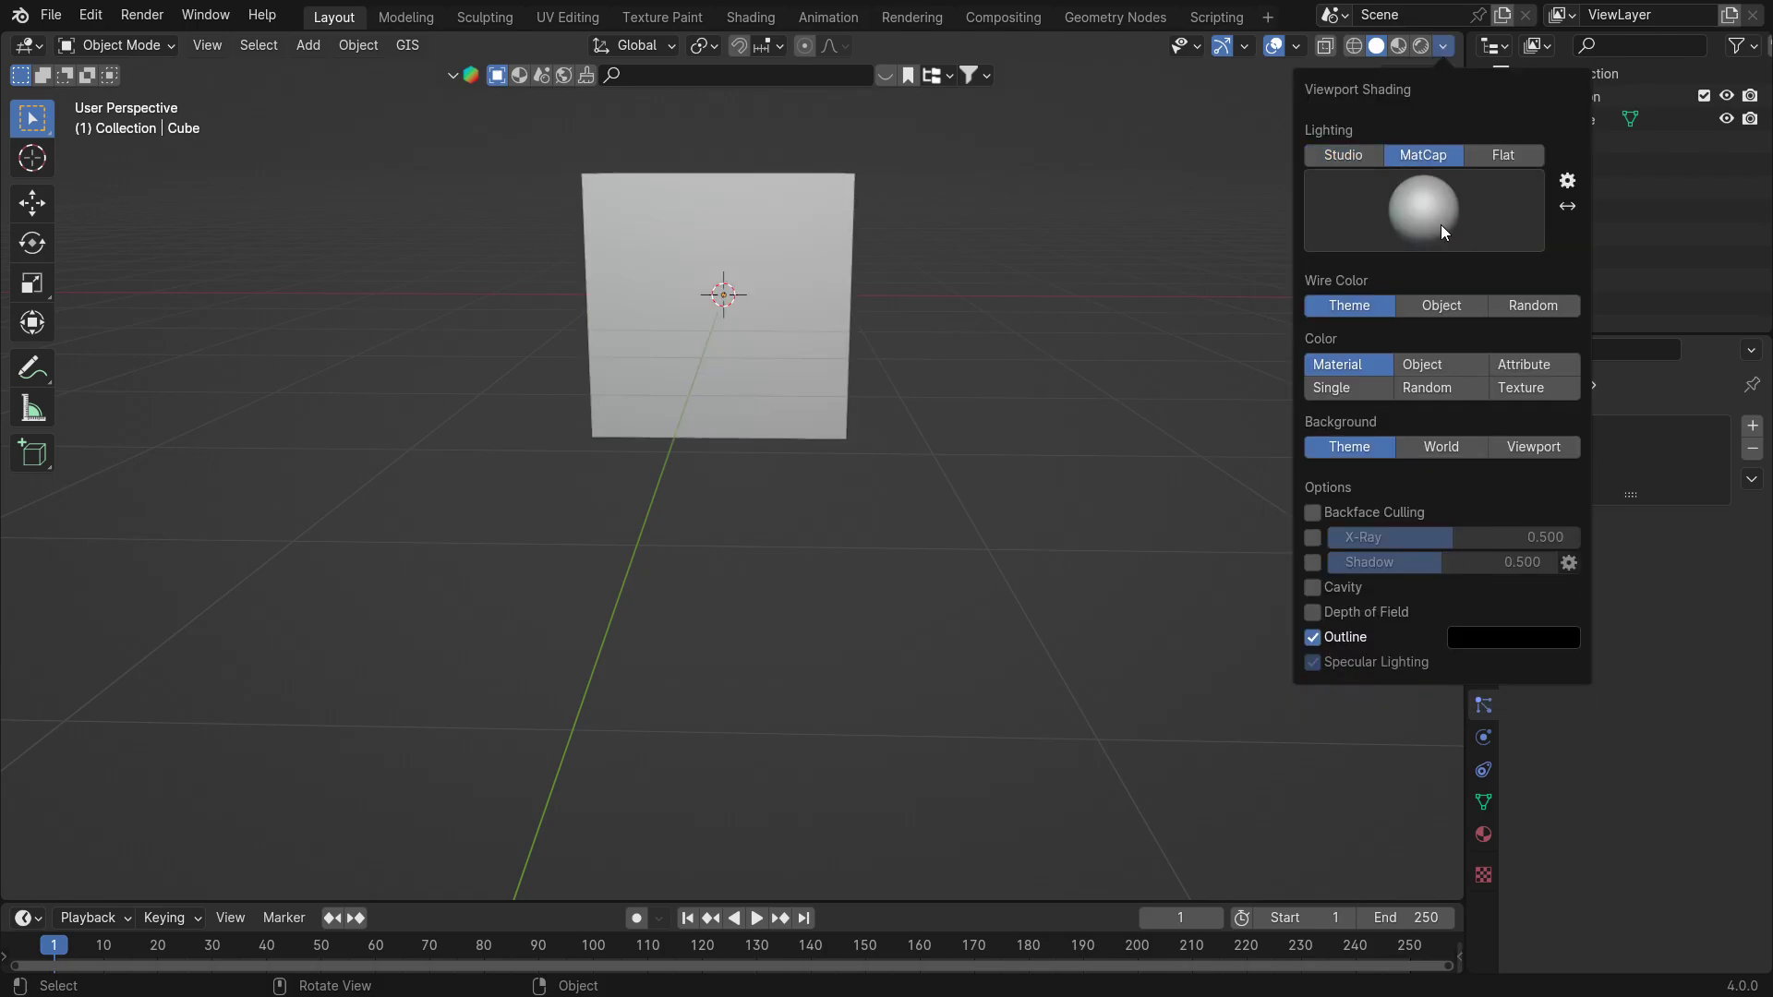
{"action": "left_click", "coordinate": [1441, 225]}
{"action": "left_click", "coordinate": [1442, 301]}
{"action": "left_click", "coordinate": [1503, 157]}
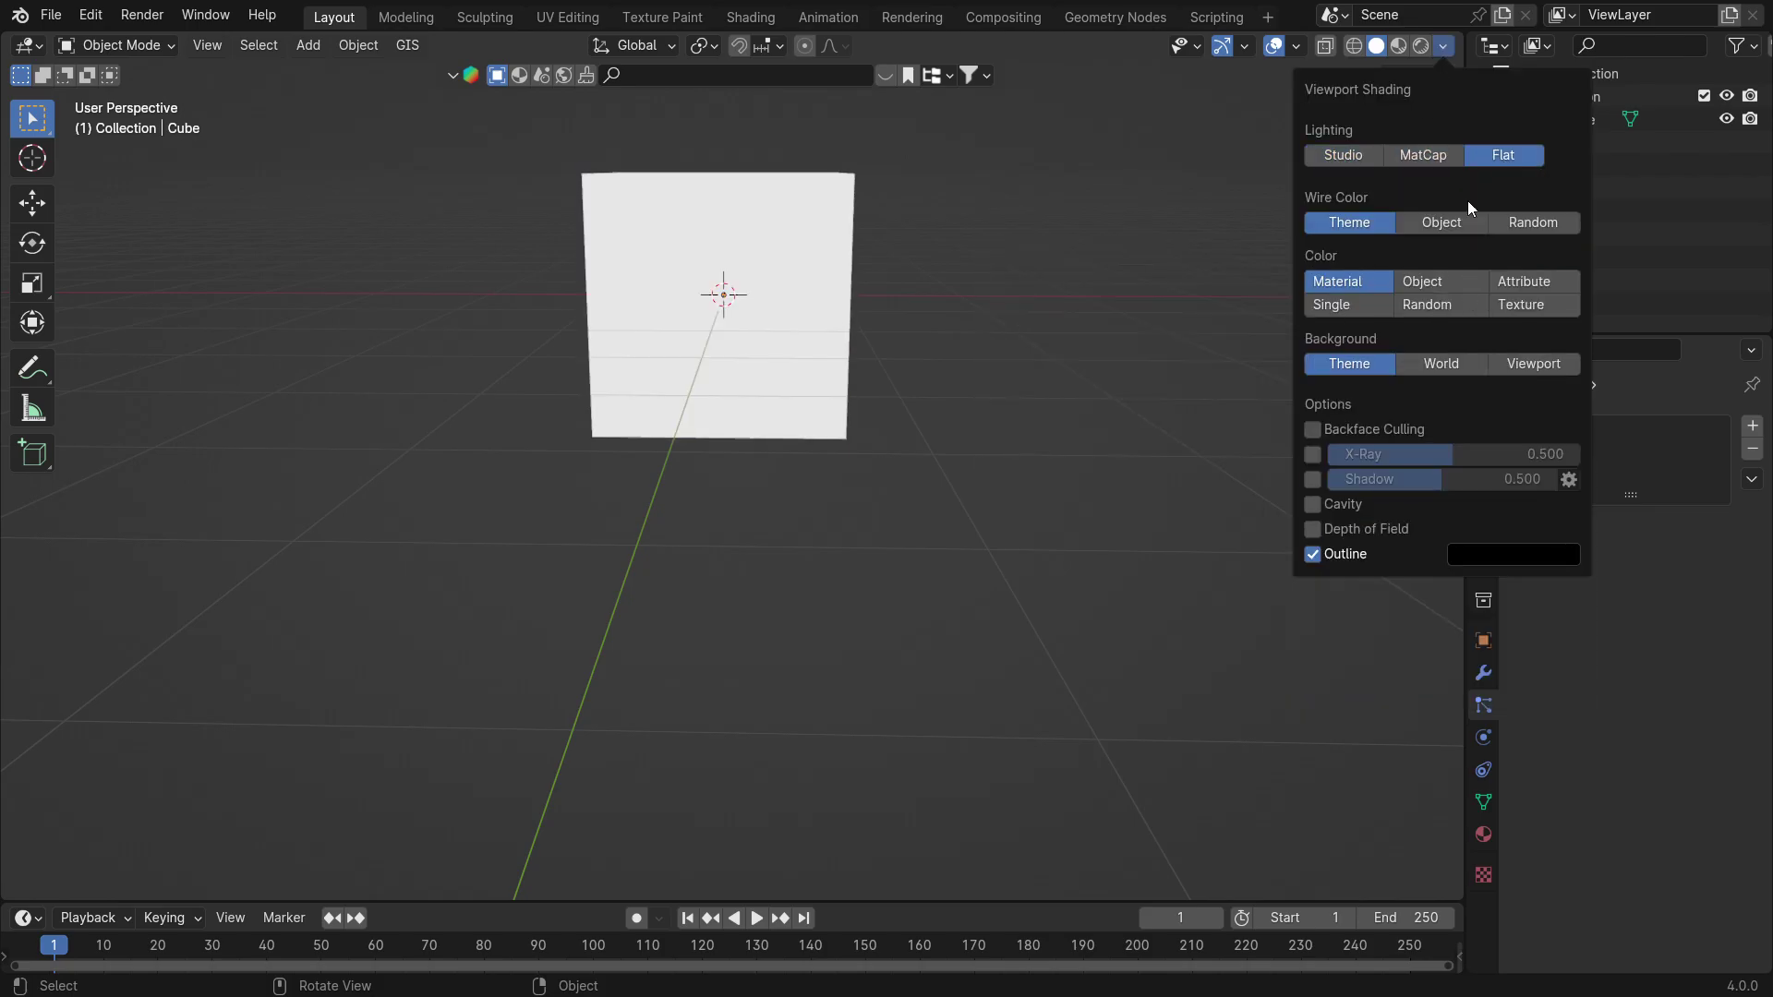
{"action": "left_click", "coordinate": [1425, 227]}
{"action": "left_click", "coordinate": [1423, 155]}
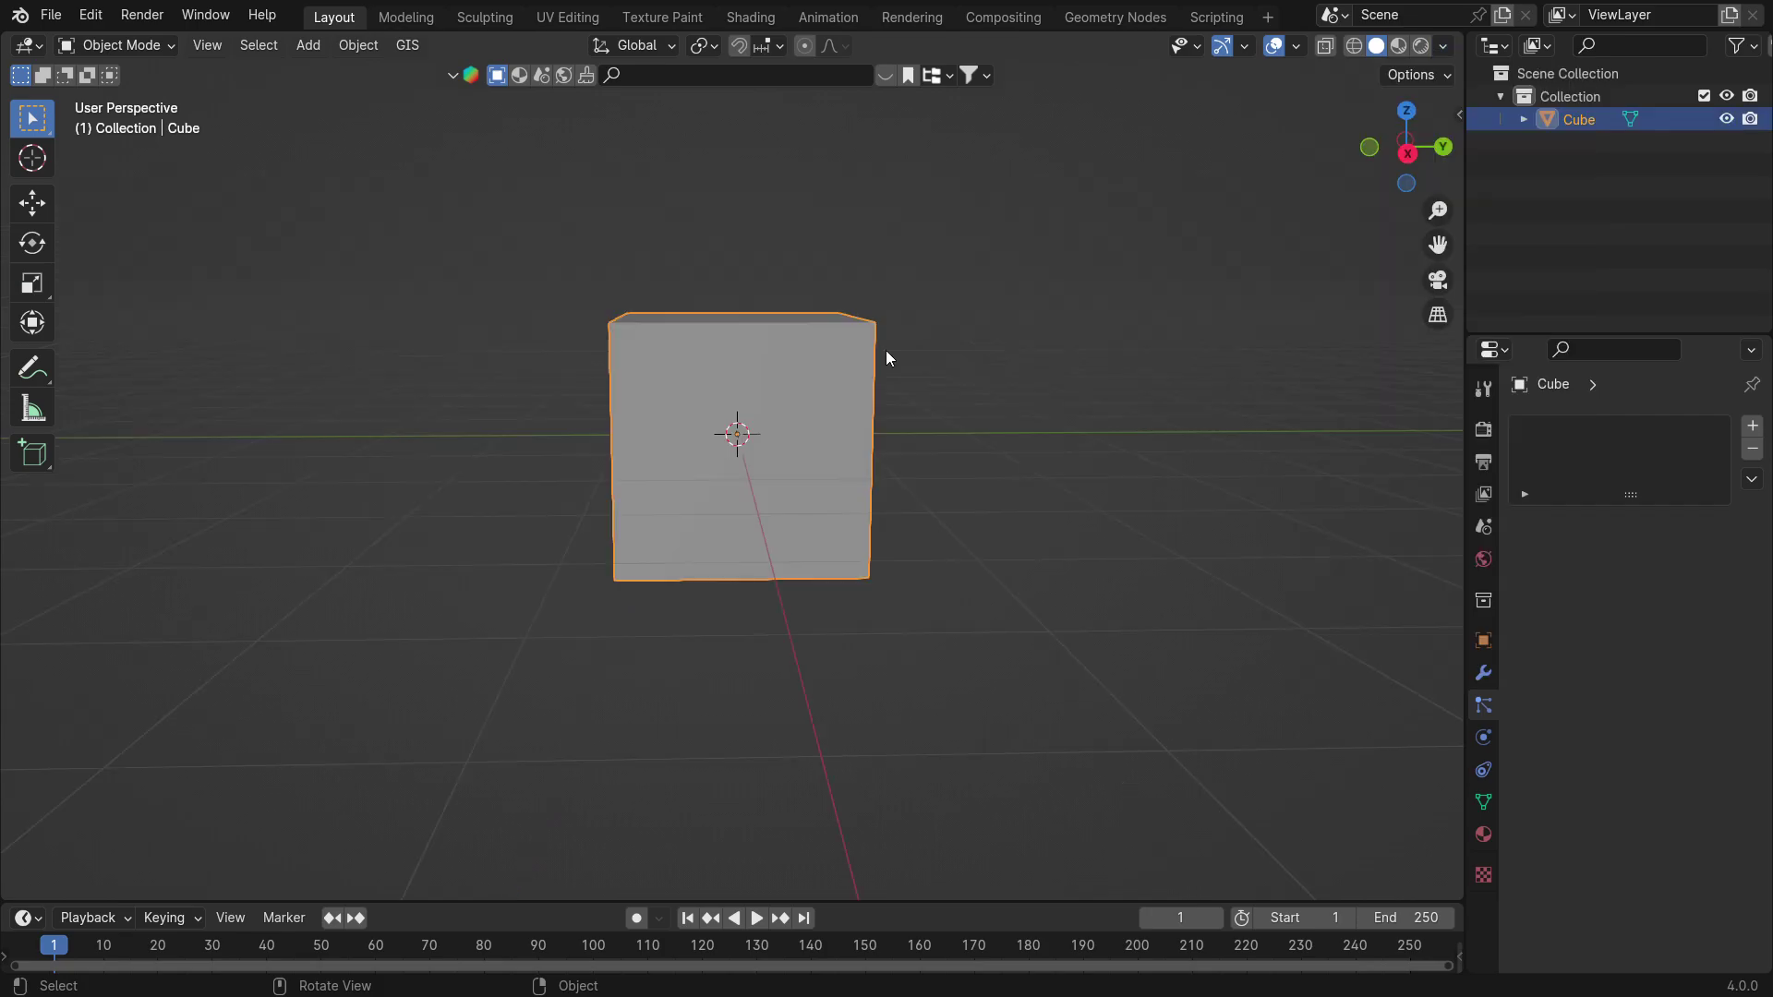
From the right orthographic view, move only the cube's origin along the positive Y axis, outside the geometry
{"action": "key", "text": "KP_3"}
{"action": "scroll", "coordinate": [1004, 425], "scroll_direction": "up", "scroll_amount": 3}
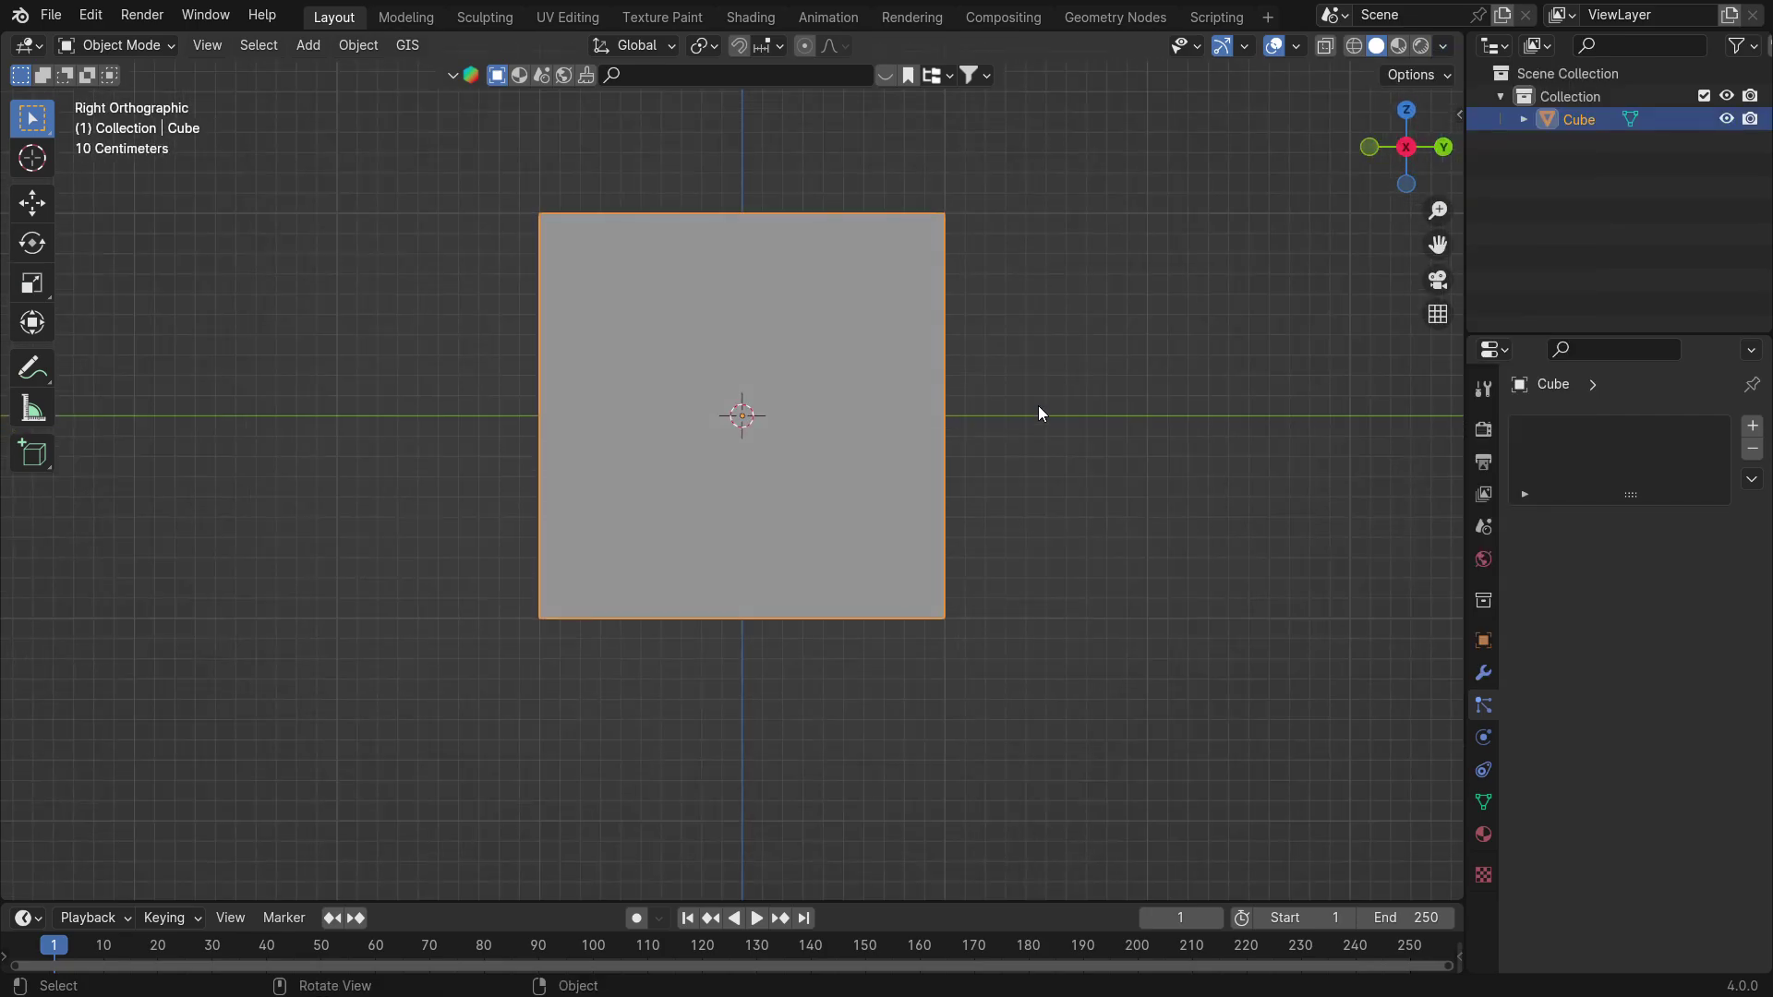
{"action": "key", "text": "g"}
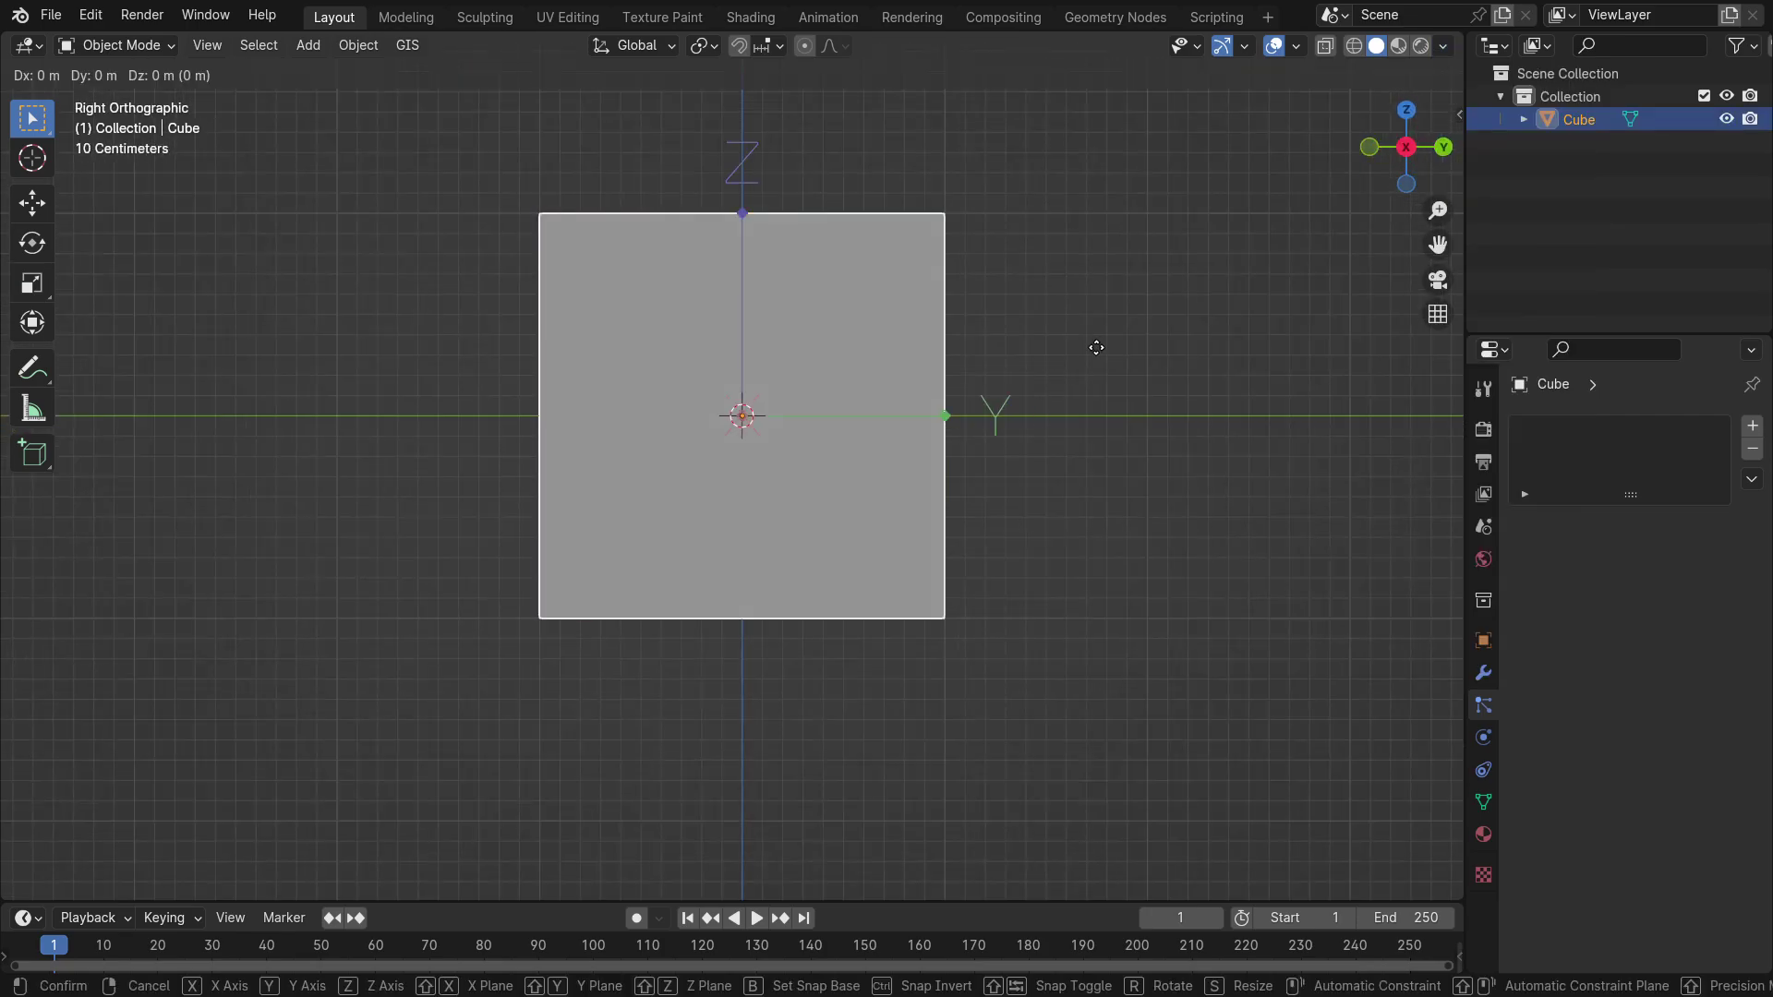
{"action": "left_click", "coordinate": [1267, 340]}
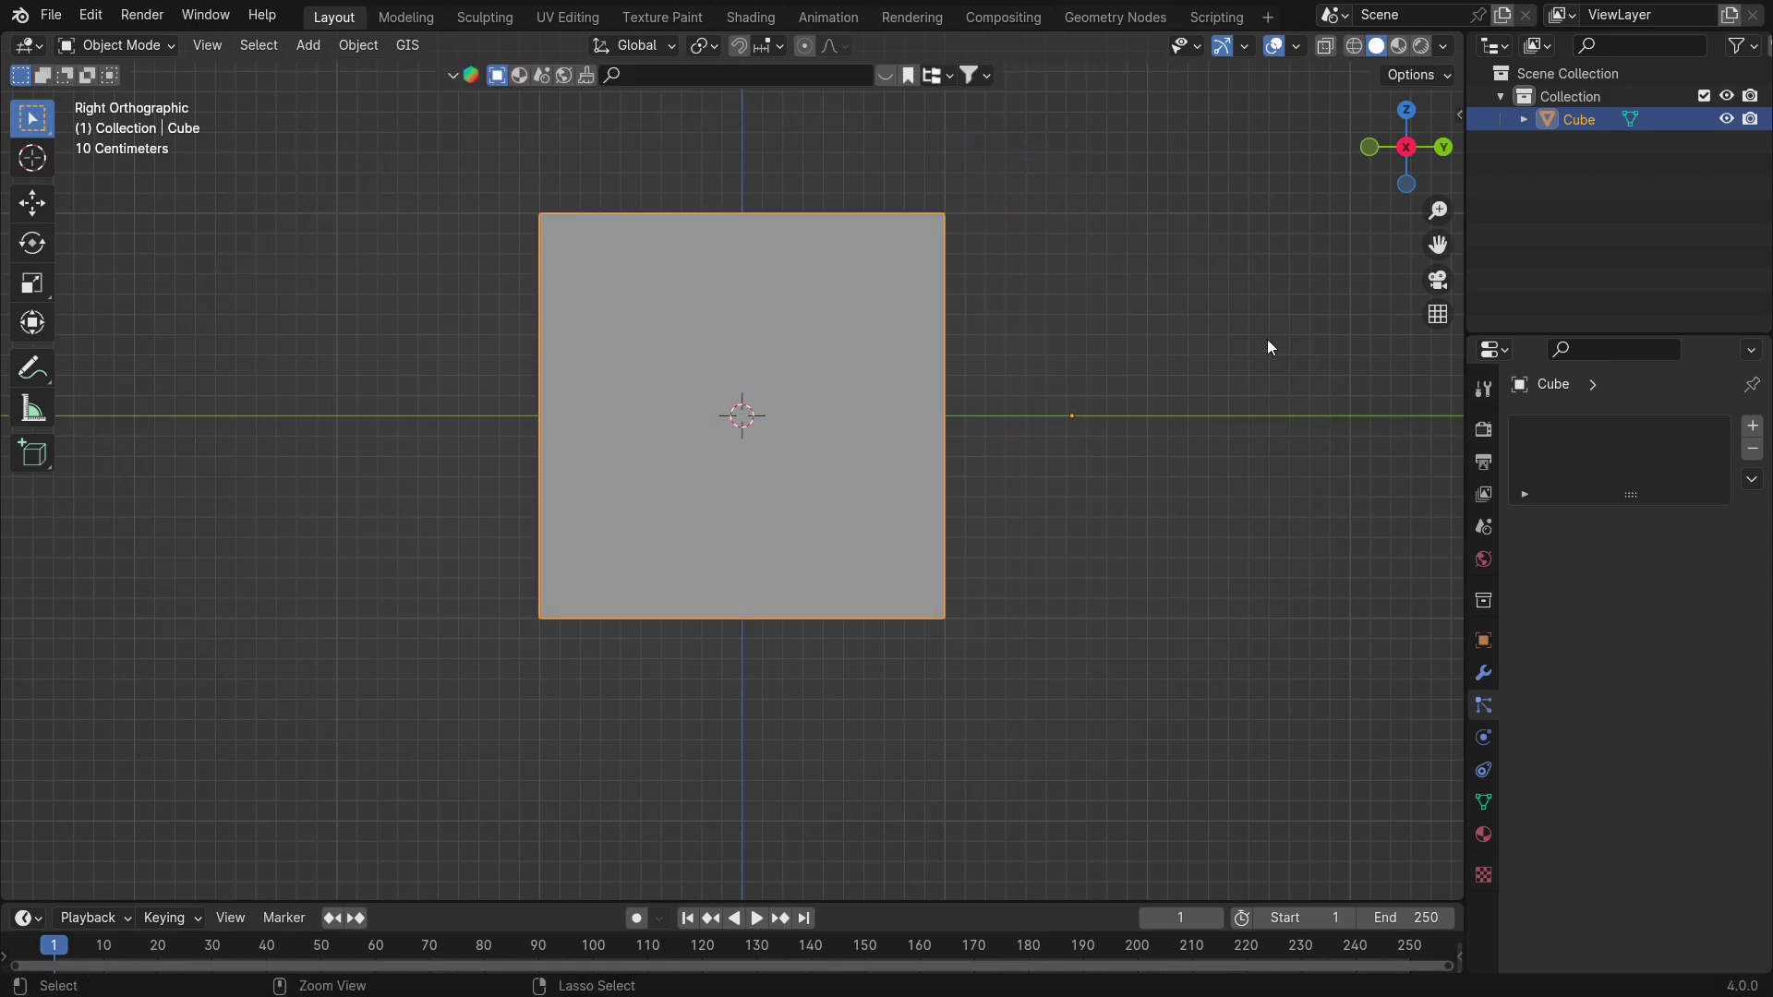
Try rotating the cube around its offset origin
{"action": "scroll", "coordinate": [890, 436], "scroll_direction": "down", "scroll_amount": 4}
{"action": "key", "text": "r"}
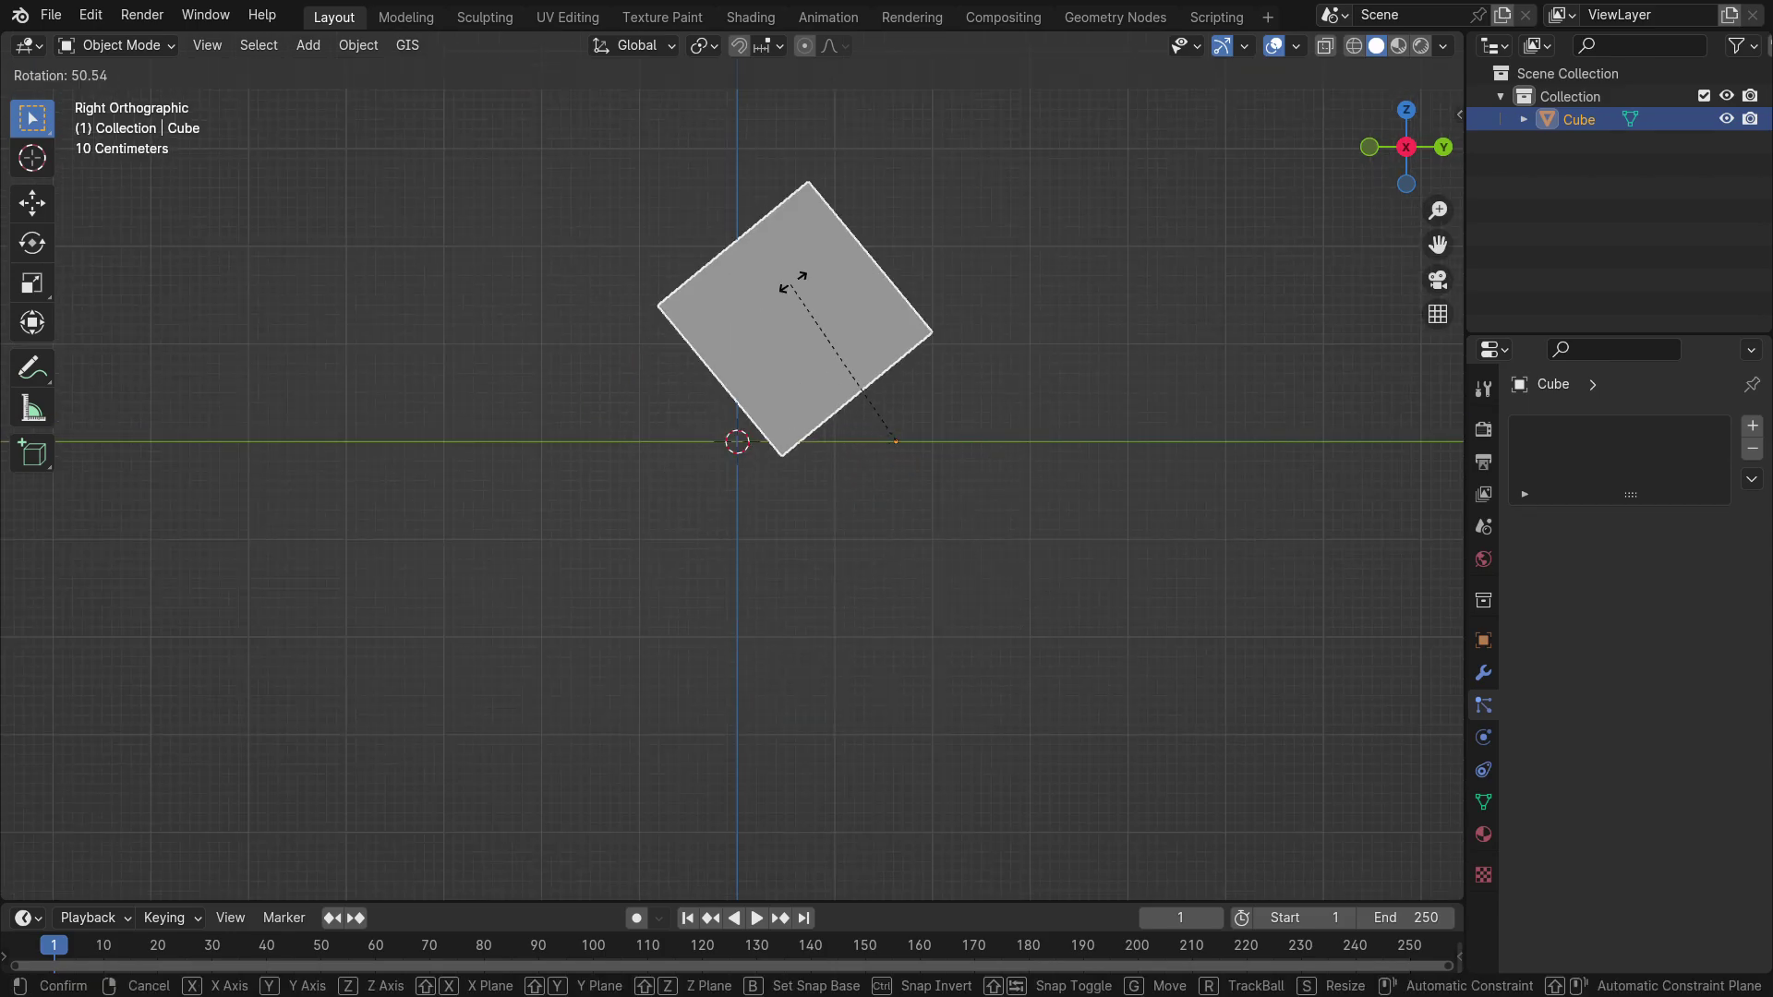
{"action": "key", "text": "Escape"}
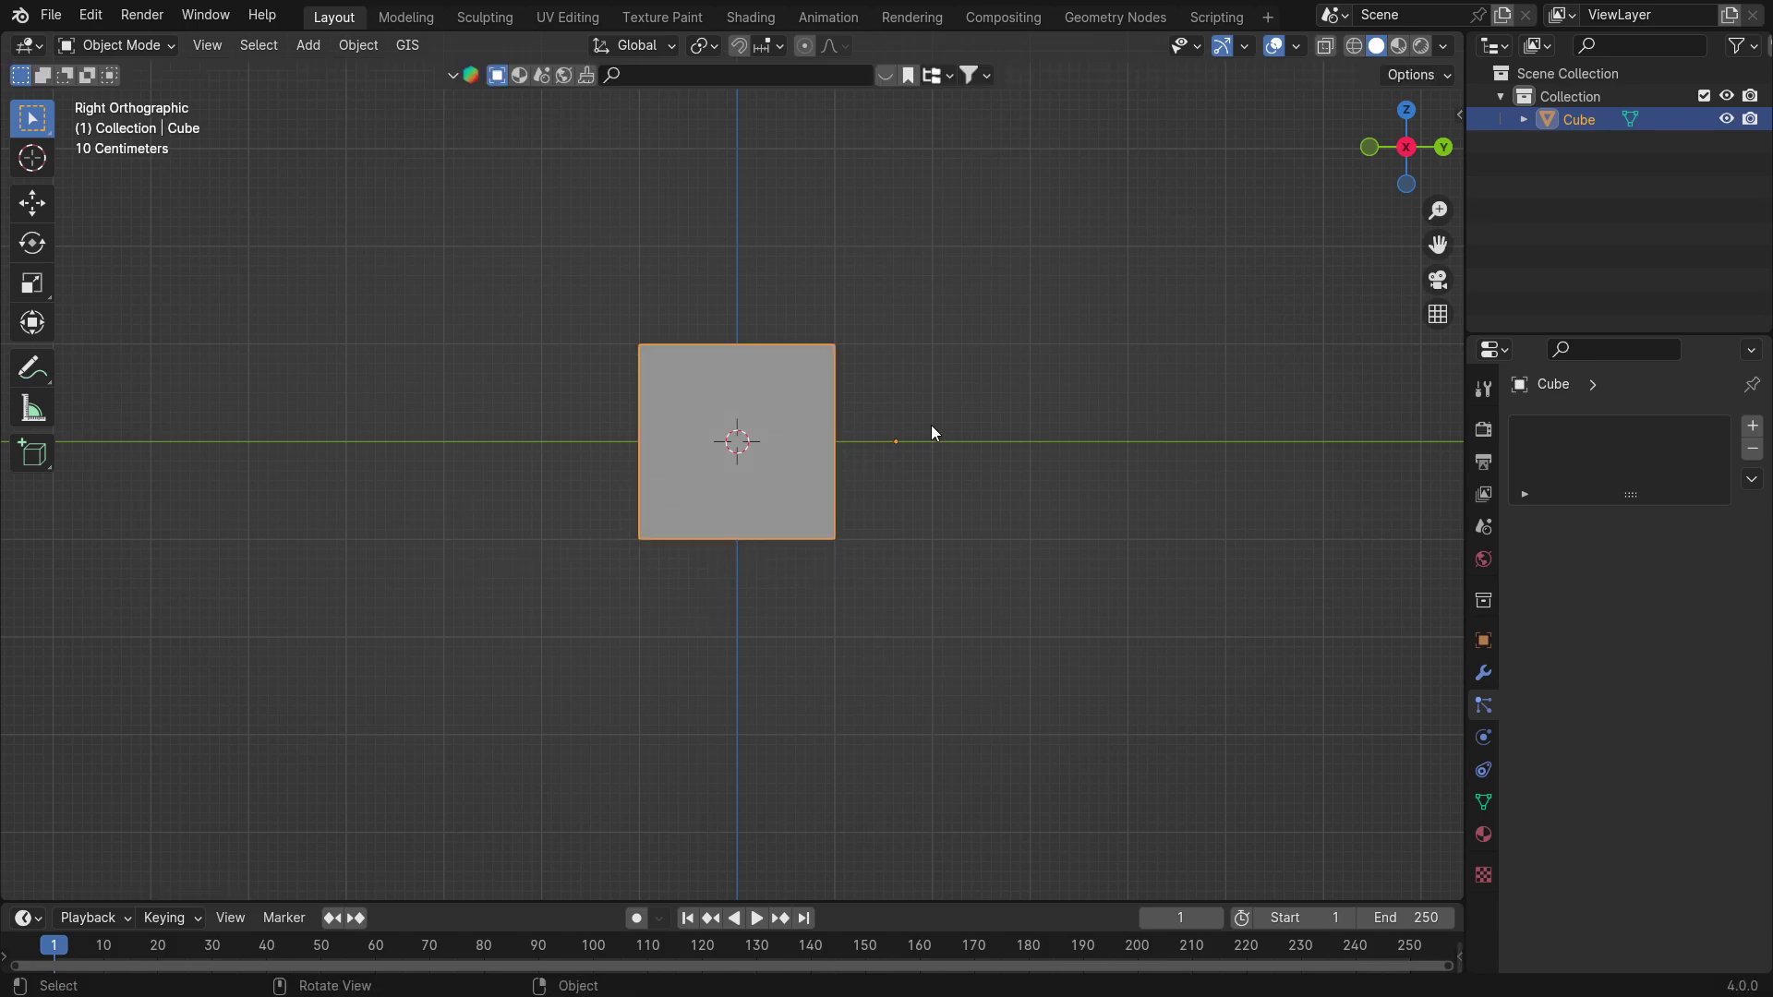
Set the cube's origin back to its geometry
{"action": "left_click", "coordinate": [359, 44]}
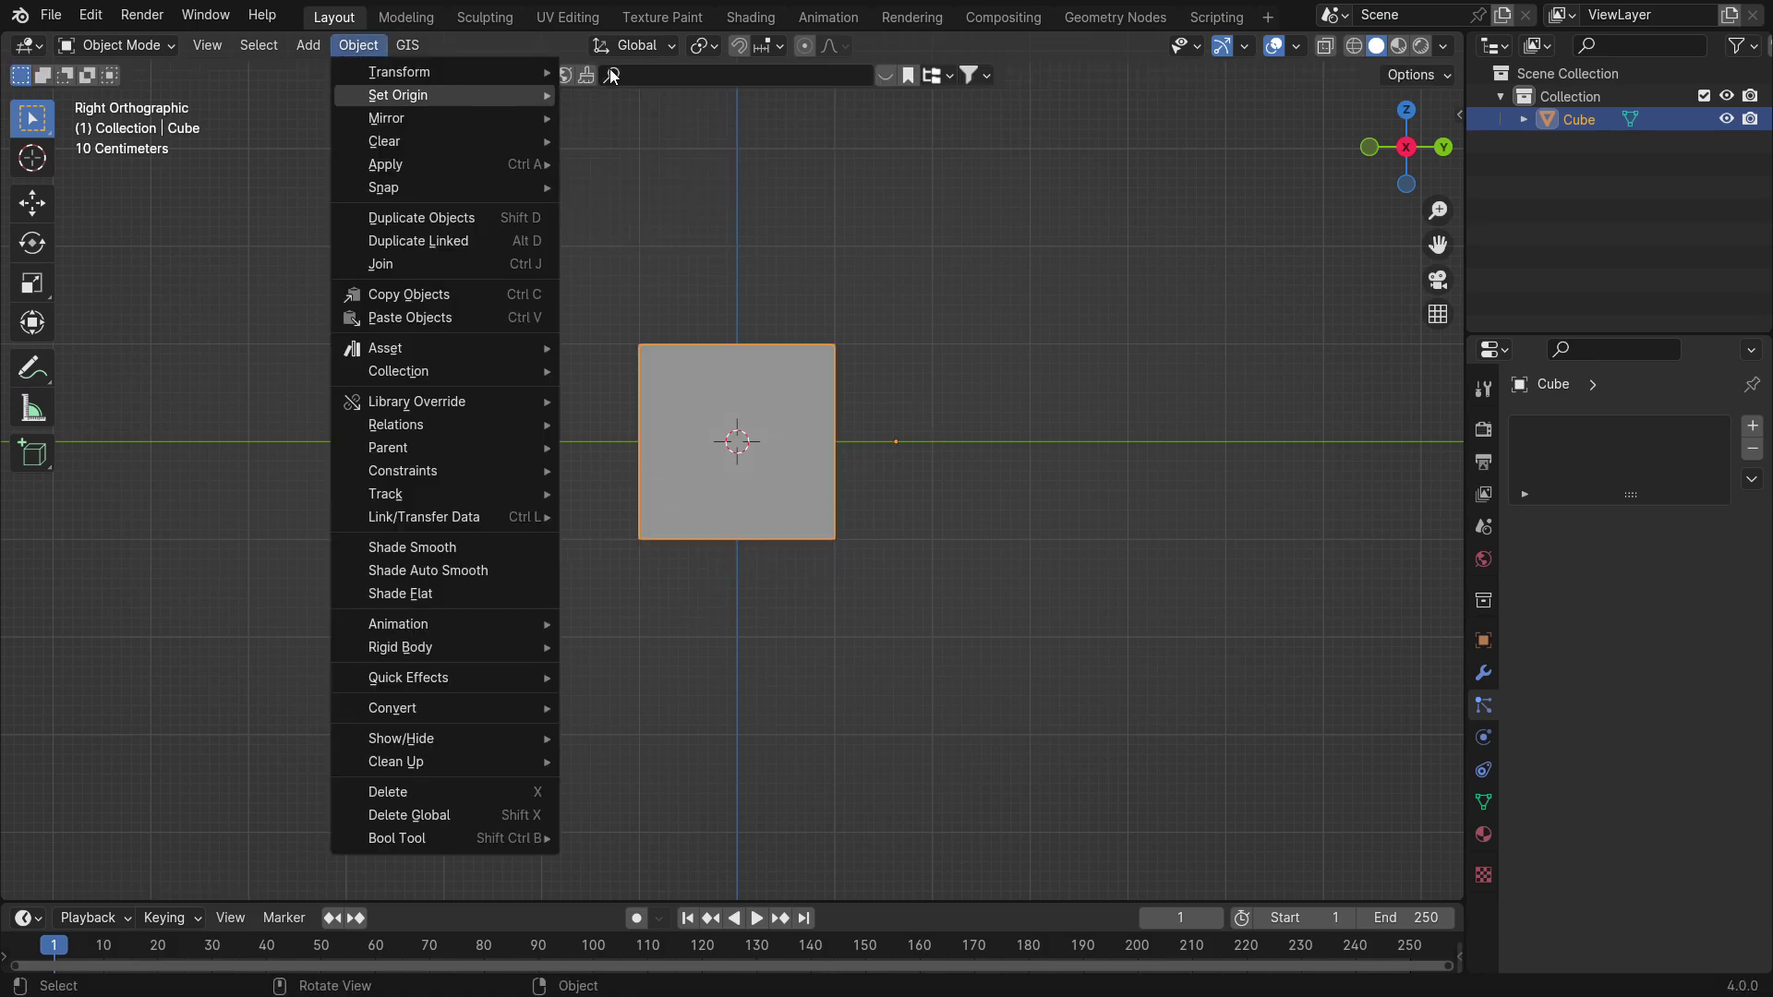
{"action": "left_click", "coordinate": [358, 44]}
{"action": "left_click", "coordinate": [358, 45]}
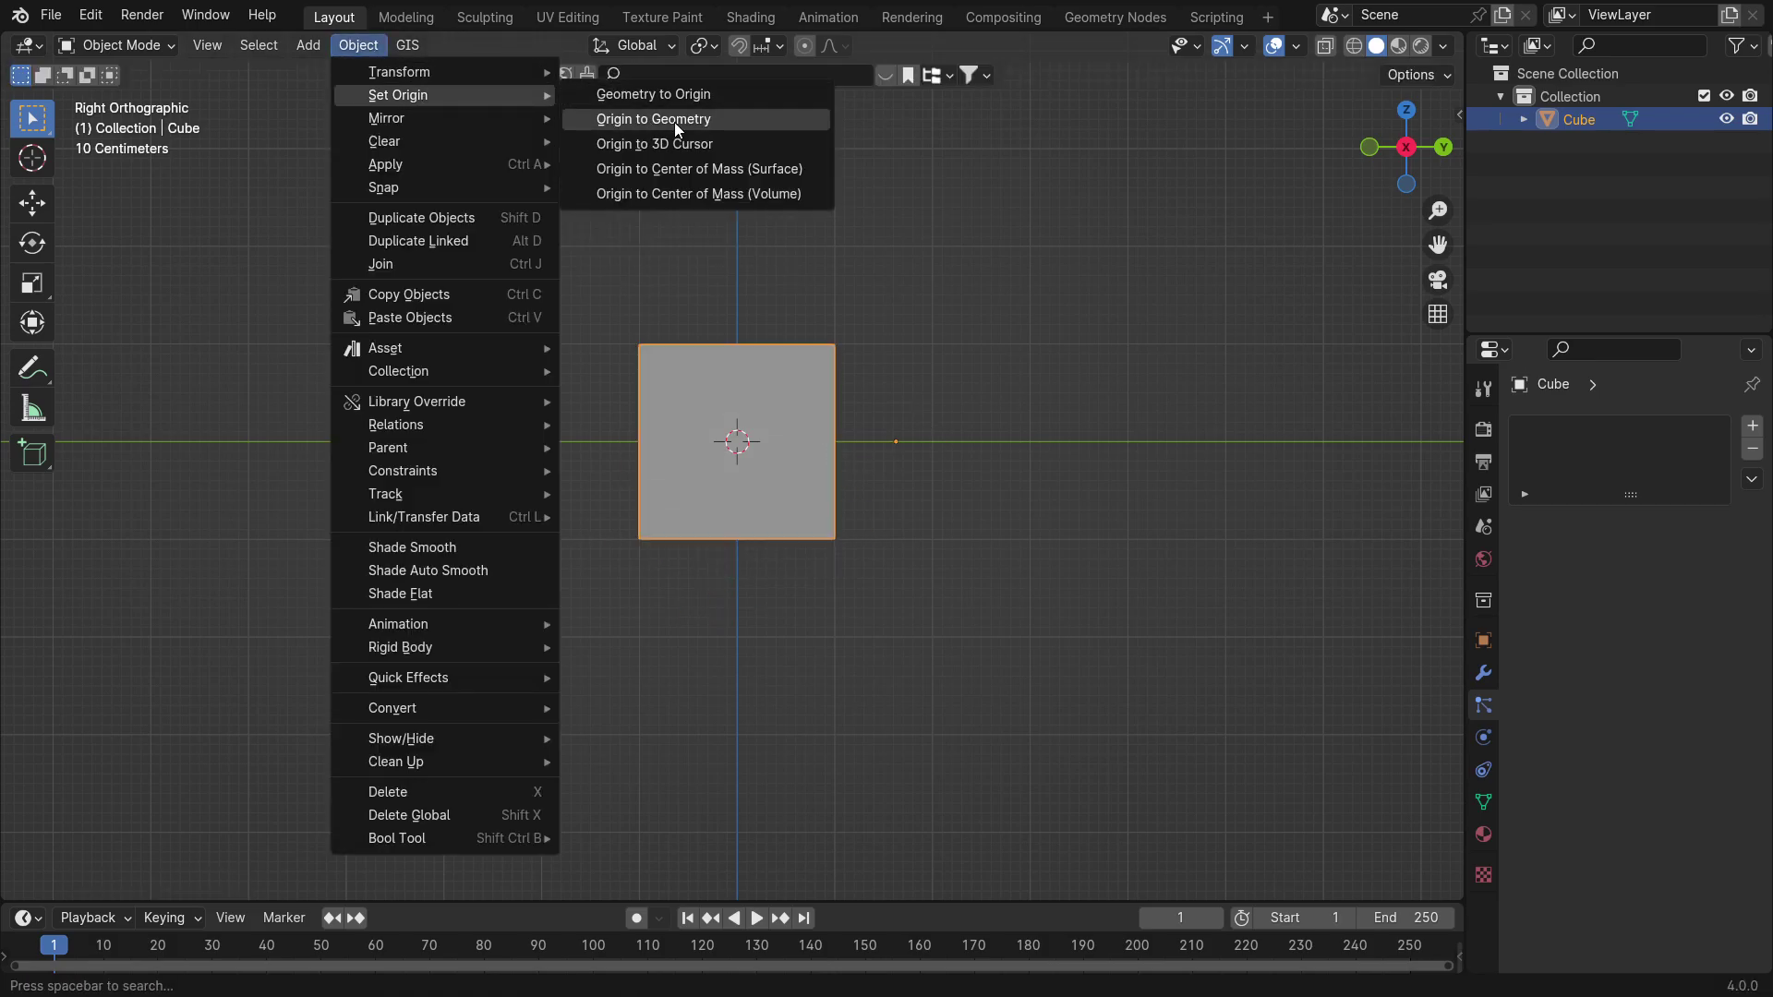
{"action": "left_click", "coordinate": [674, 122]}
{"action": "left_click", "coordinate": [367, 51]}
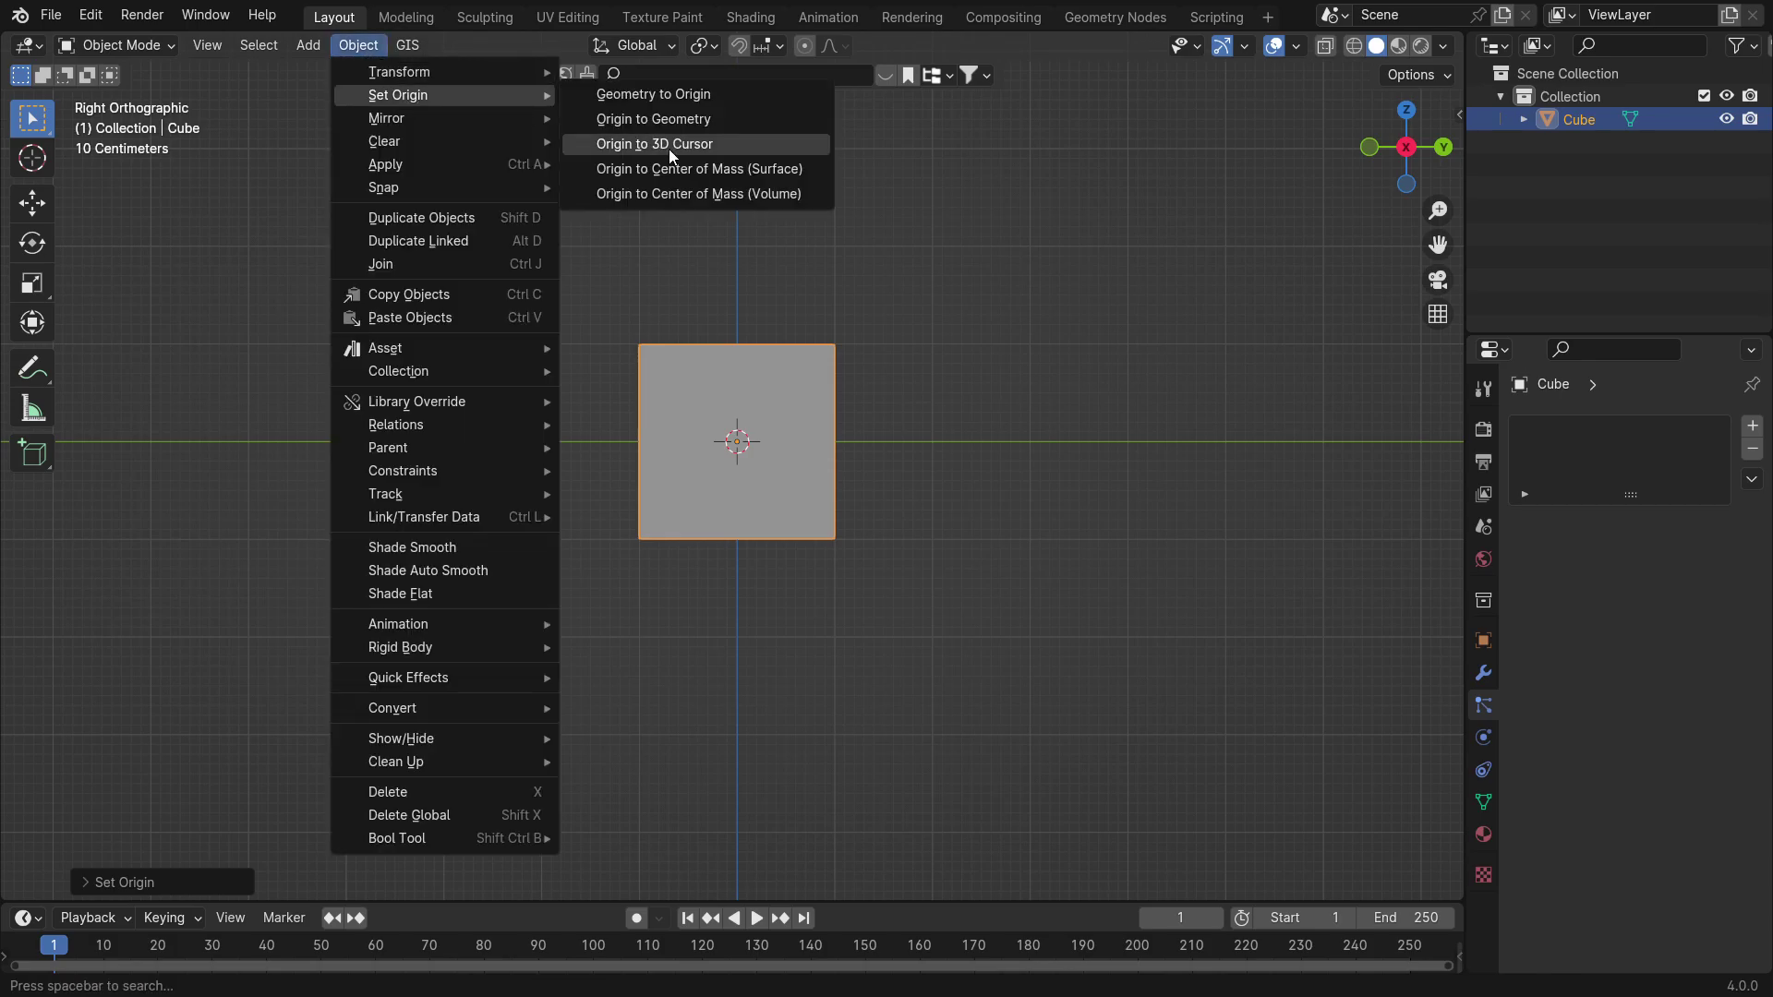
{"action": "left_click", "coordinate": [942, 382]}
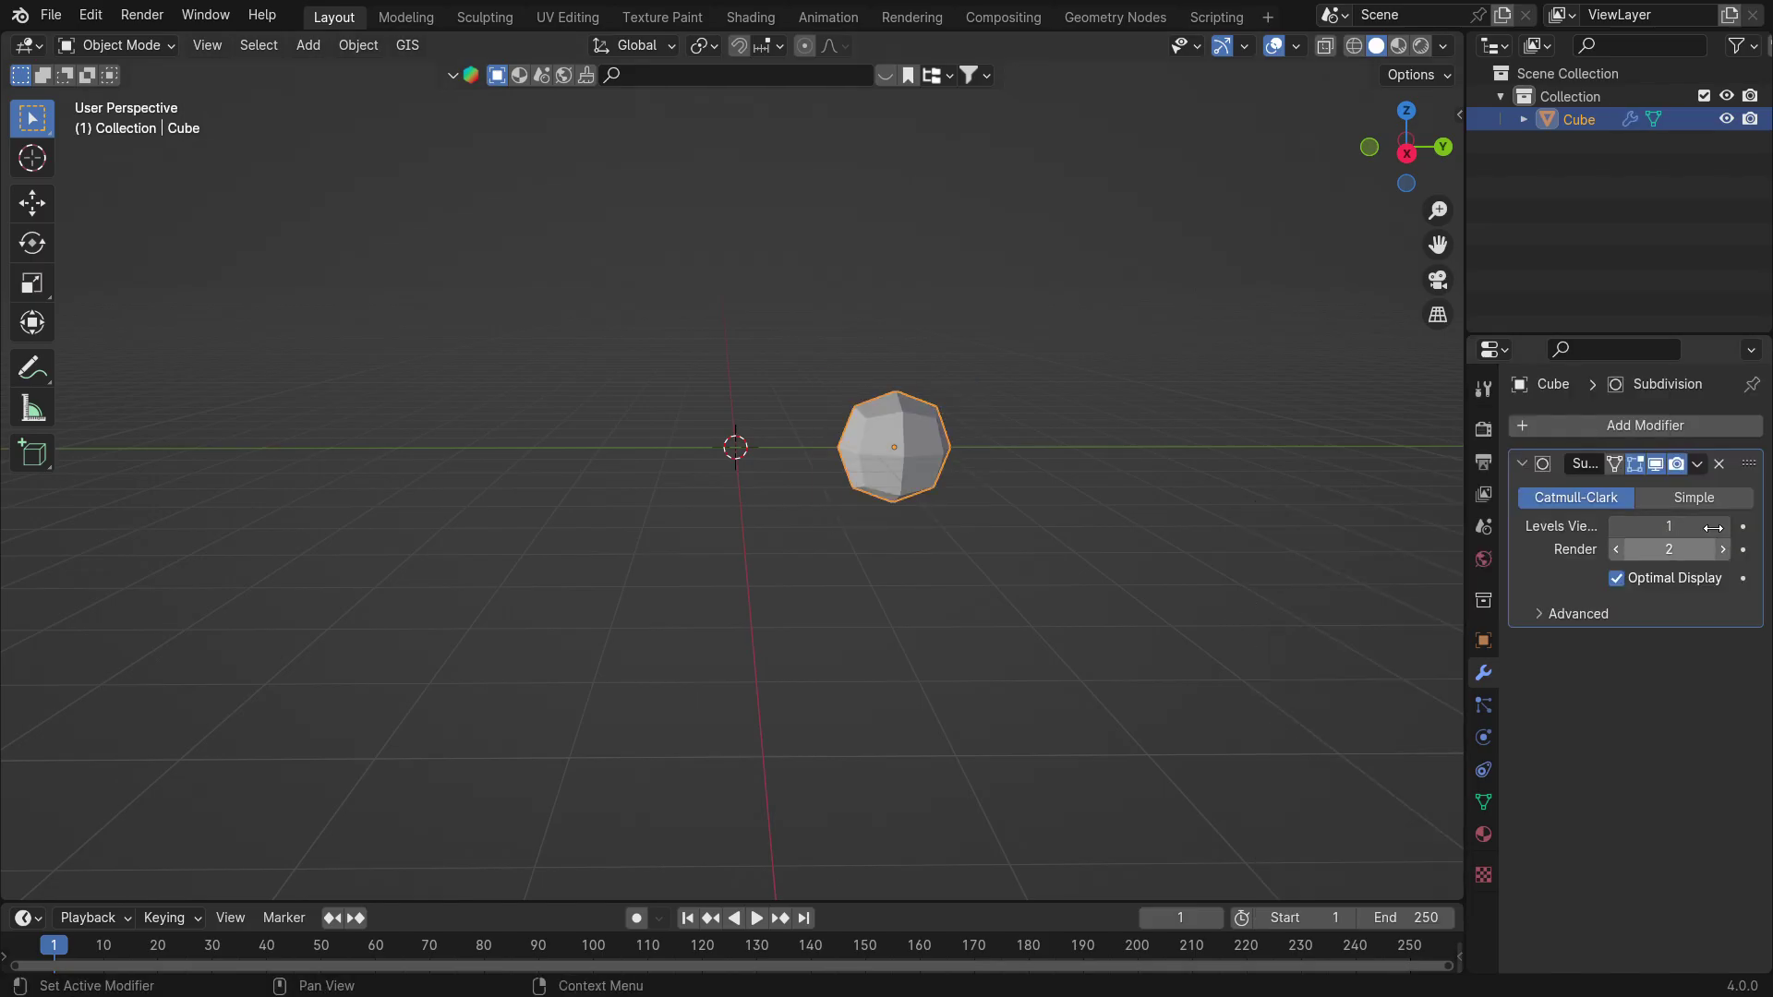
Set the Subdivision modifier's viewport levels to 3 and add a Solidify modifier to the cube
{"action": "left_click", "coordinate": [1723, 527]}
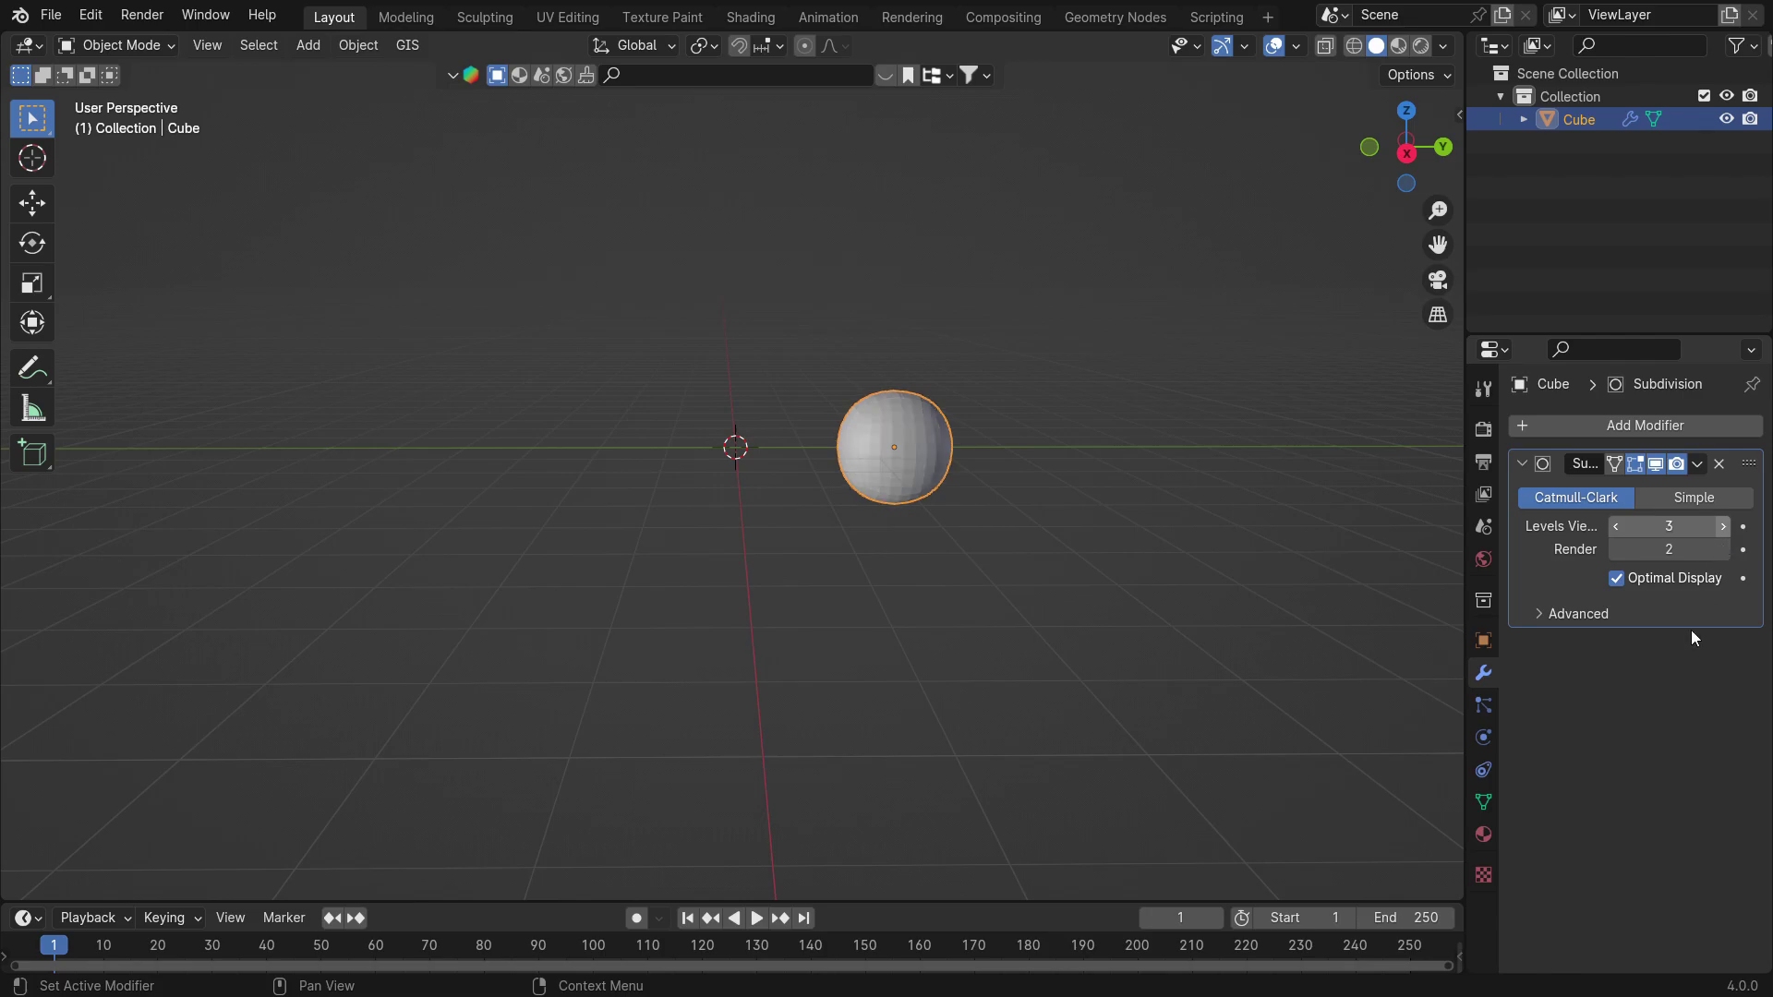
{"action": "left_click", "coordinate": [1711, 425]}
{"action": "mouse_move", "coordinate": [1686, 432]}
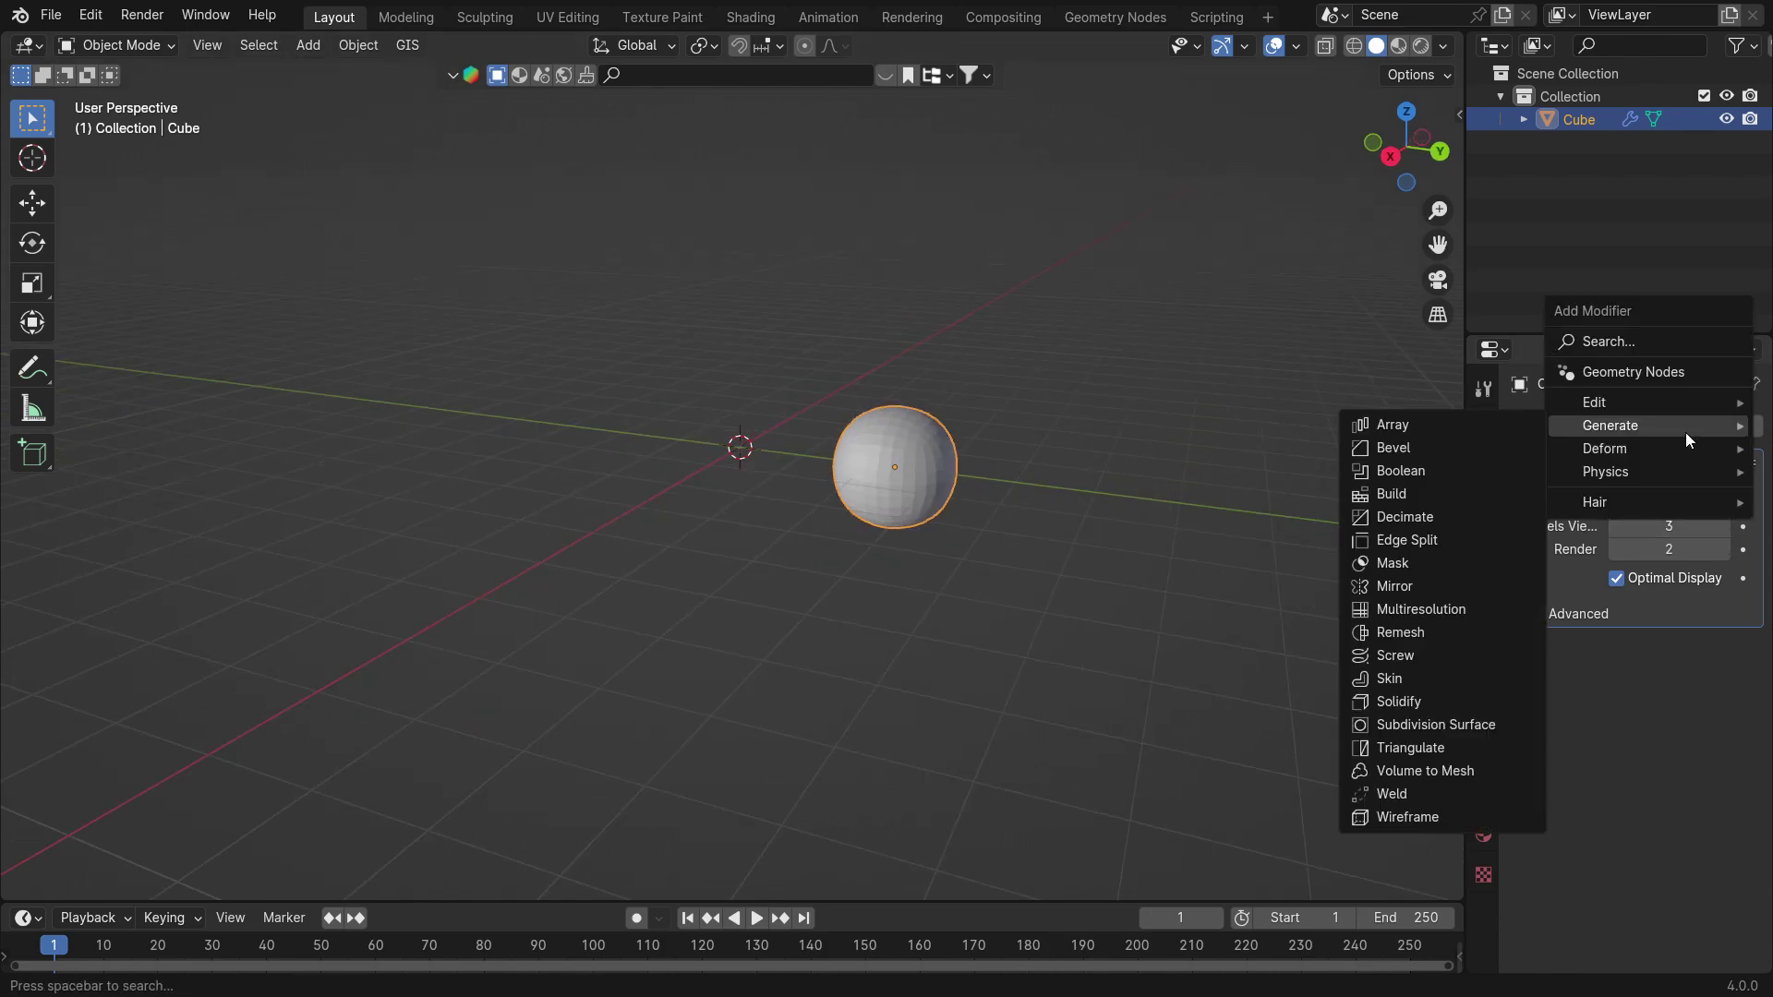
{"action": "left_click", "coordinate": [1427, 702]}
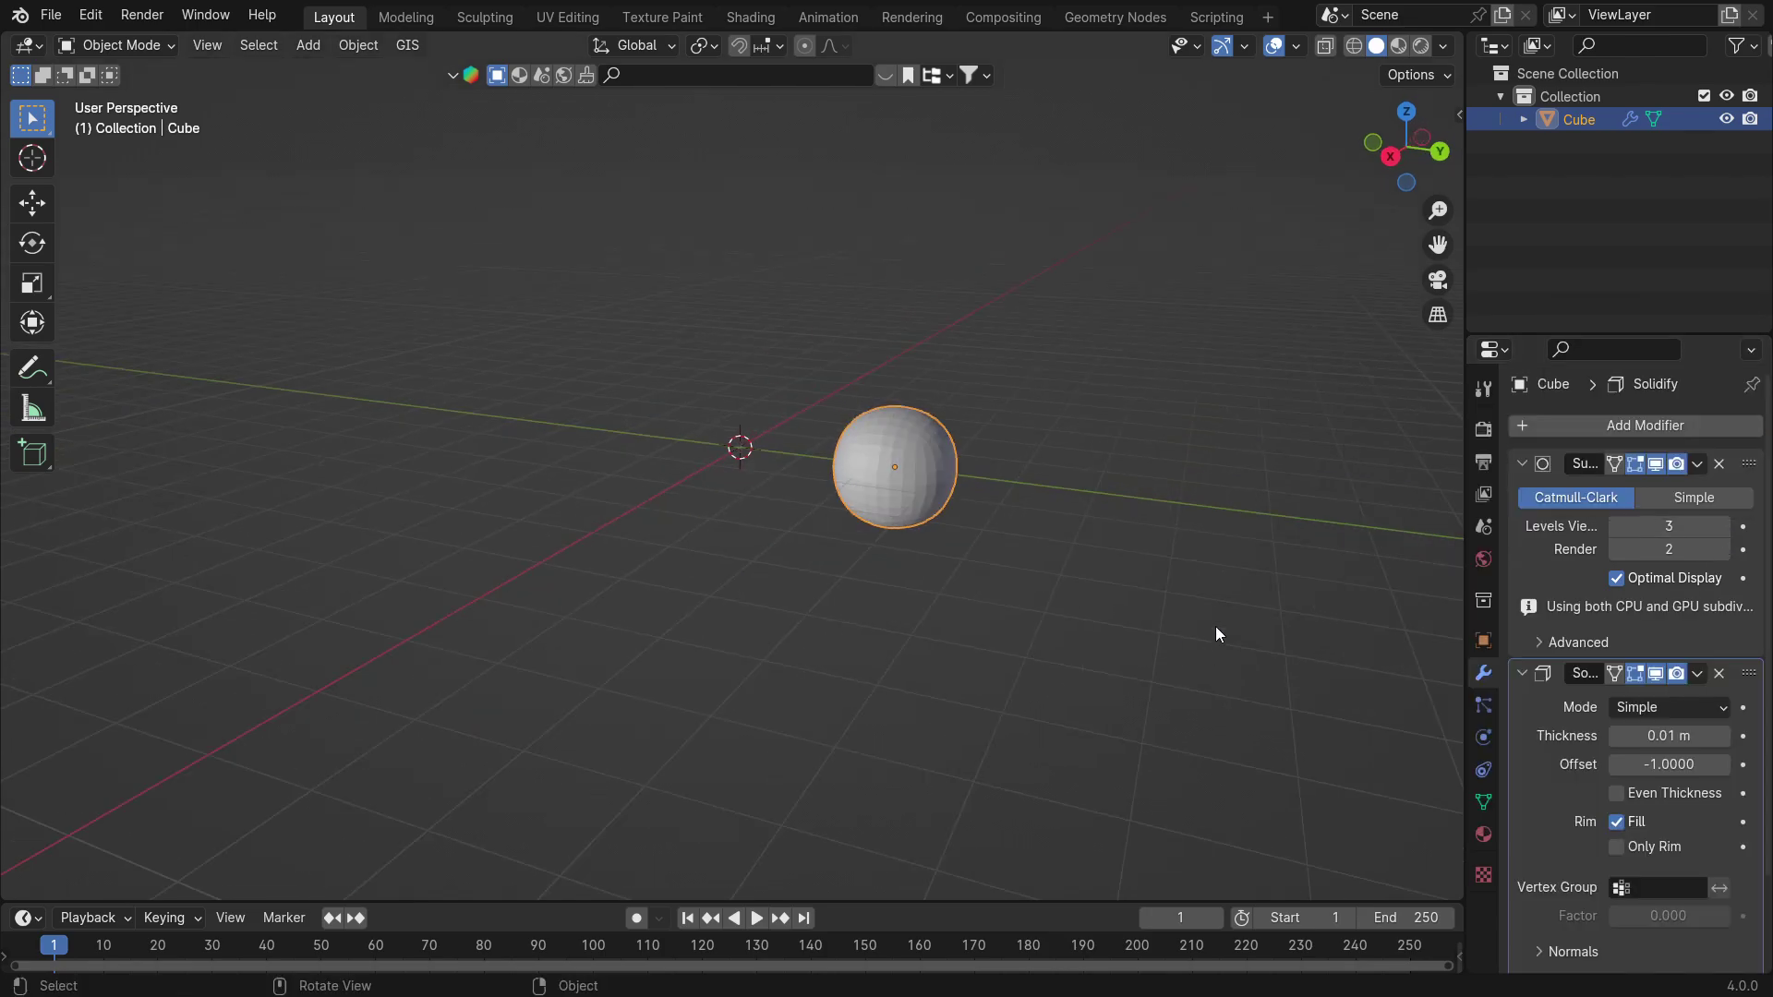
Move the Solidify modifier above the Subdivision modifier in the stack and remove it
{"action": "middle_click_drag", "start_coordinate": [1215, 625], "coordinate": [950, 582]}
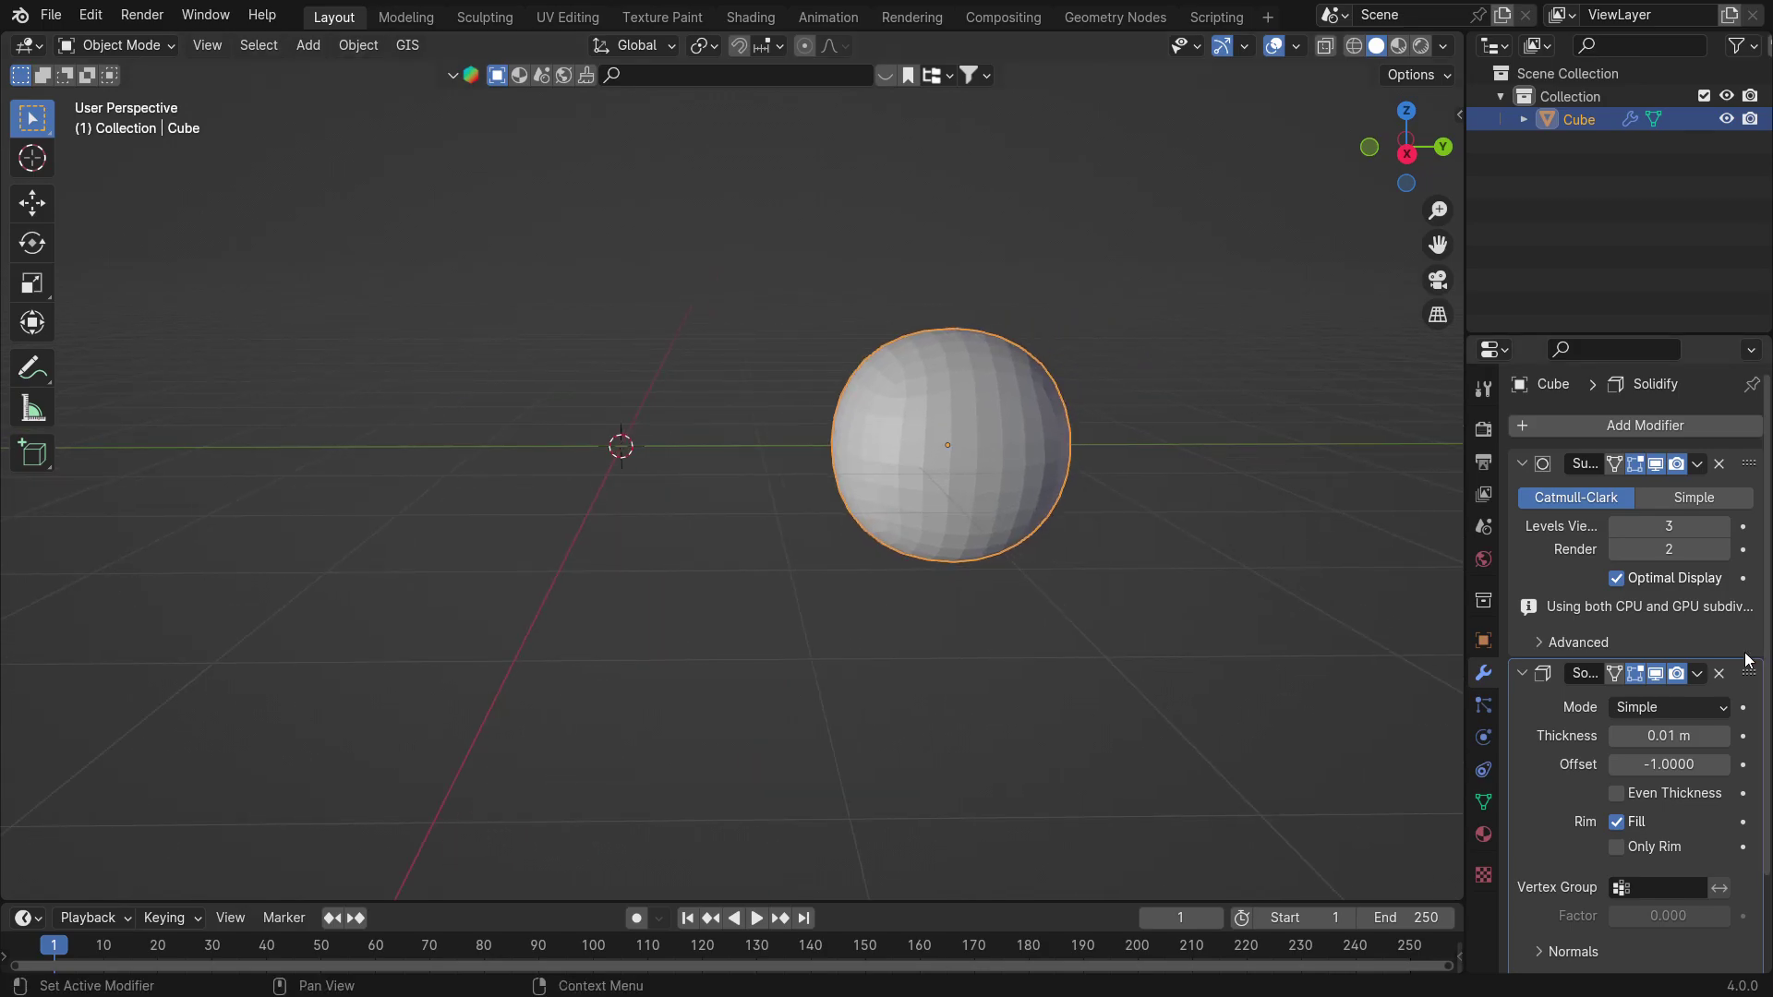
{"action": "left_click_drag", "start_coordinate": [1748, 672], "coordinate": [1750, 467]}
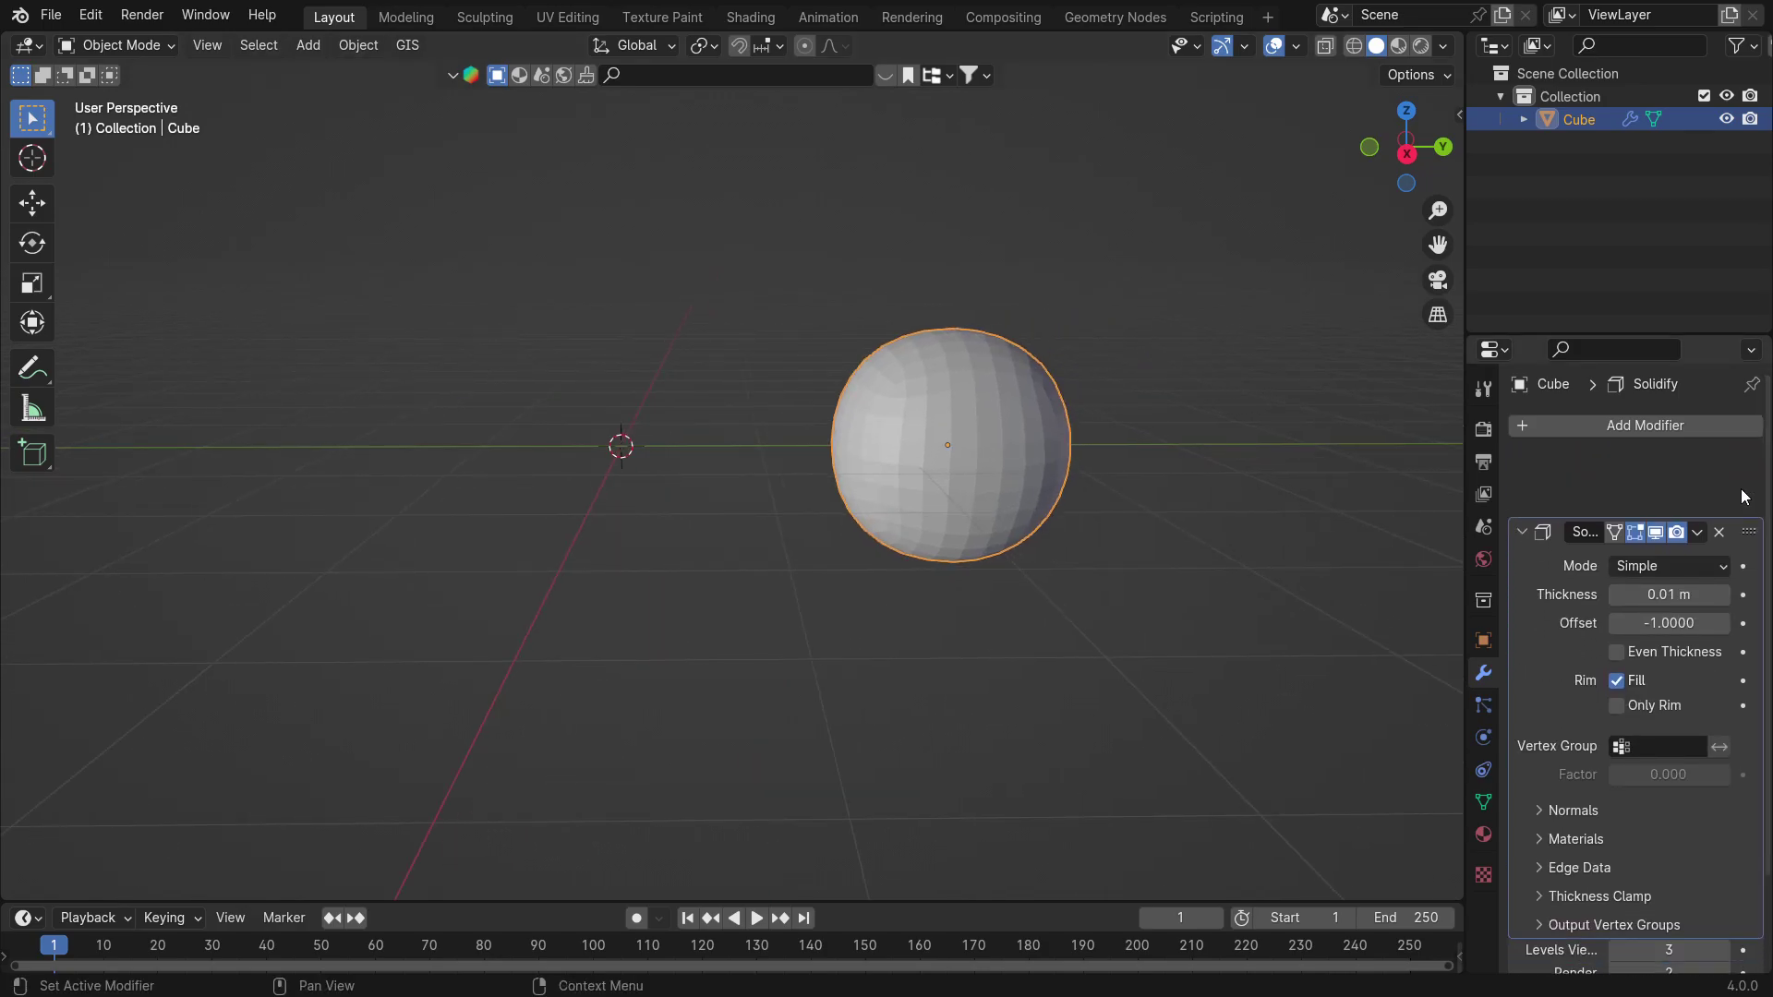
{"action": "left_click", "coordinate": [1718, 461]}
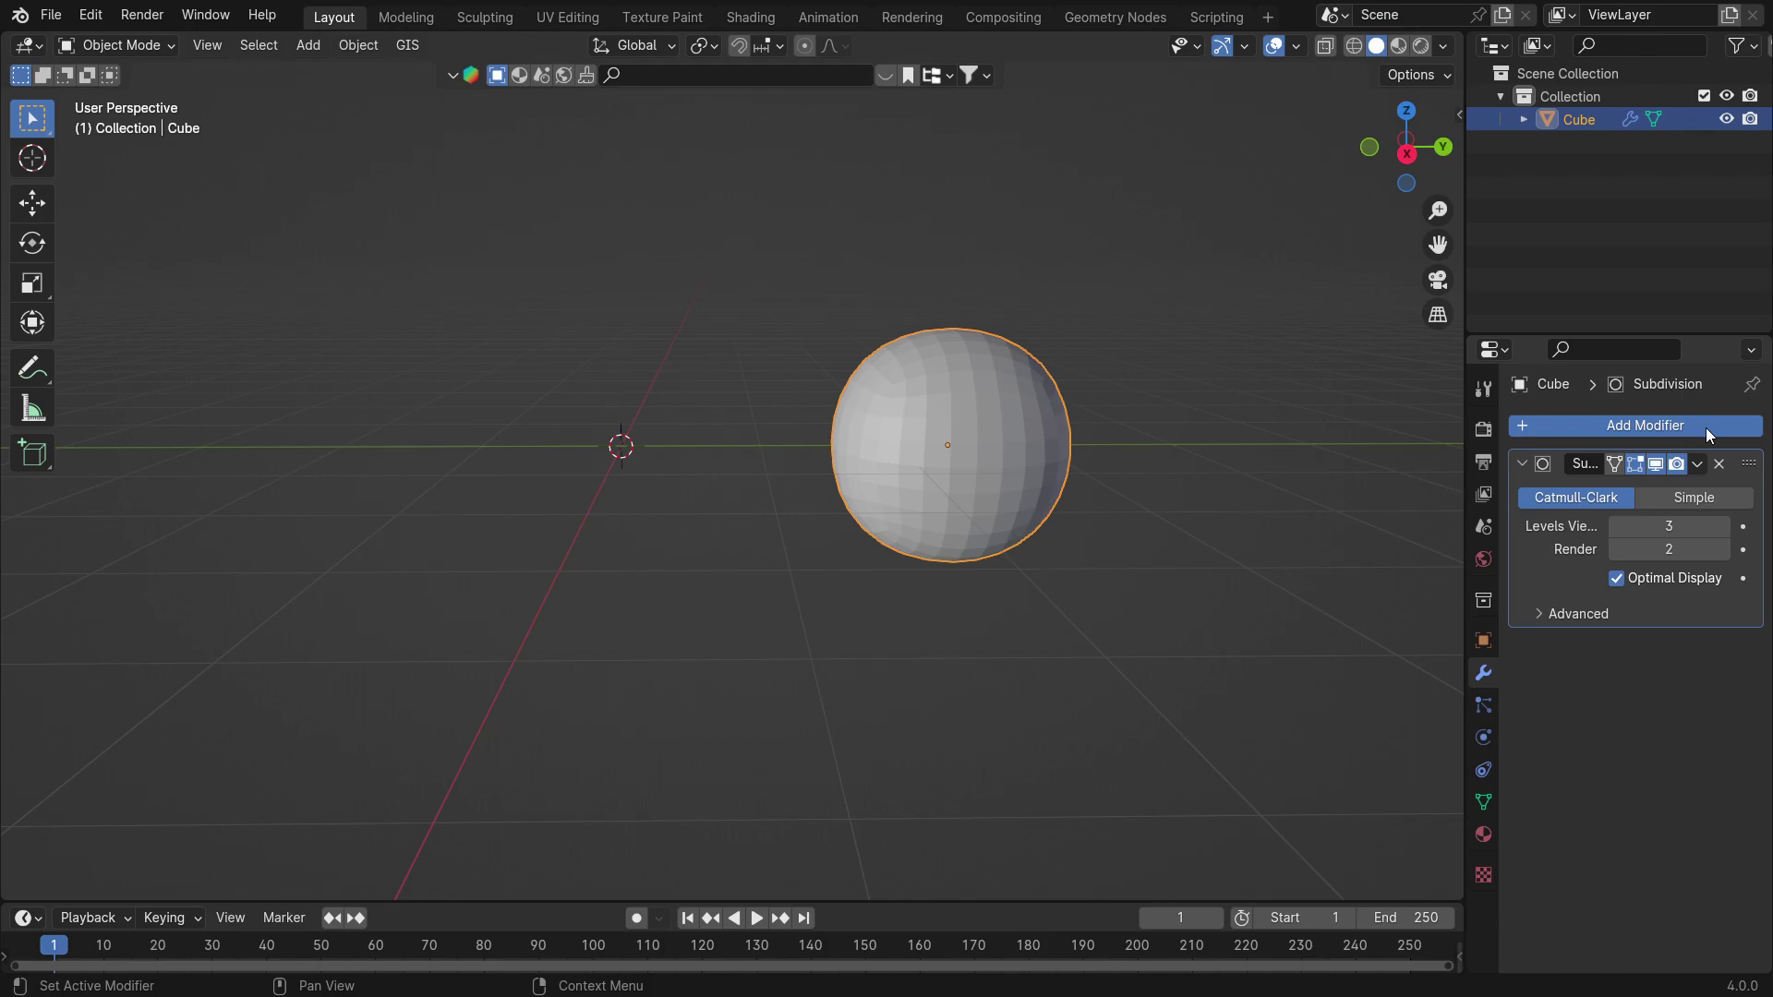
Add a Smooth modifier to the cube and set its factor to about -4.127
{"action": "left_click", "coordinate": [1704, 428]}
{"action": "mouse_move", "coordinate": [1702, 447]}
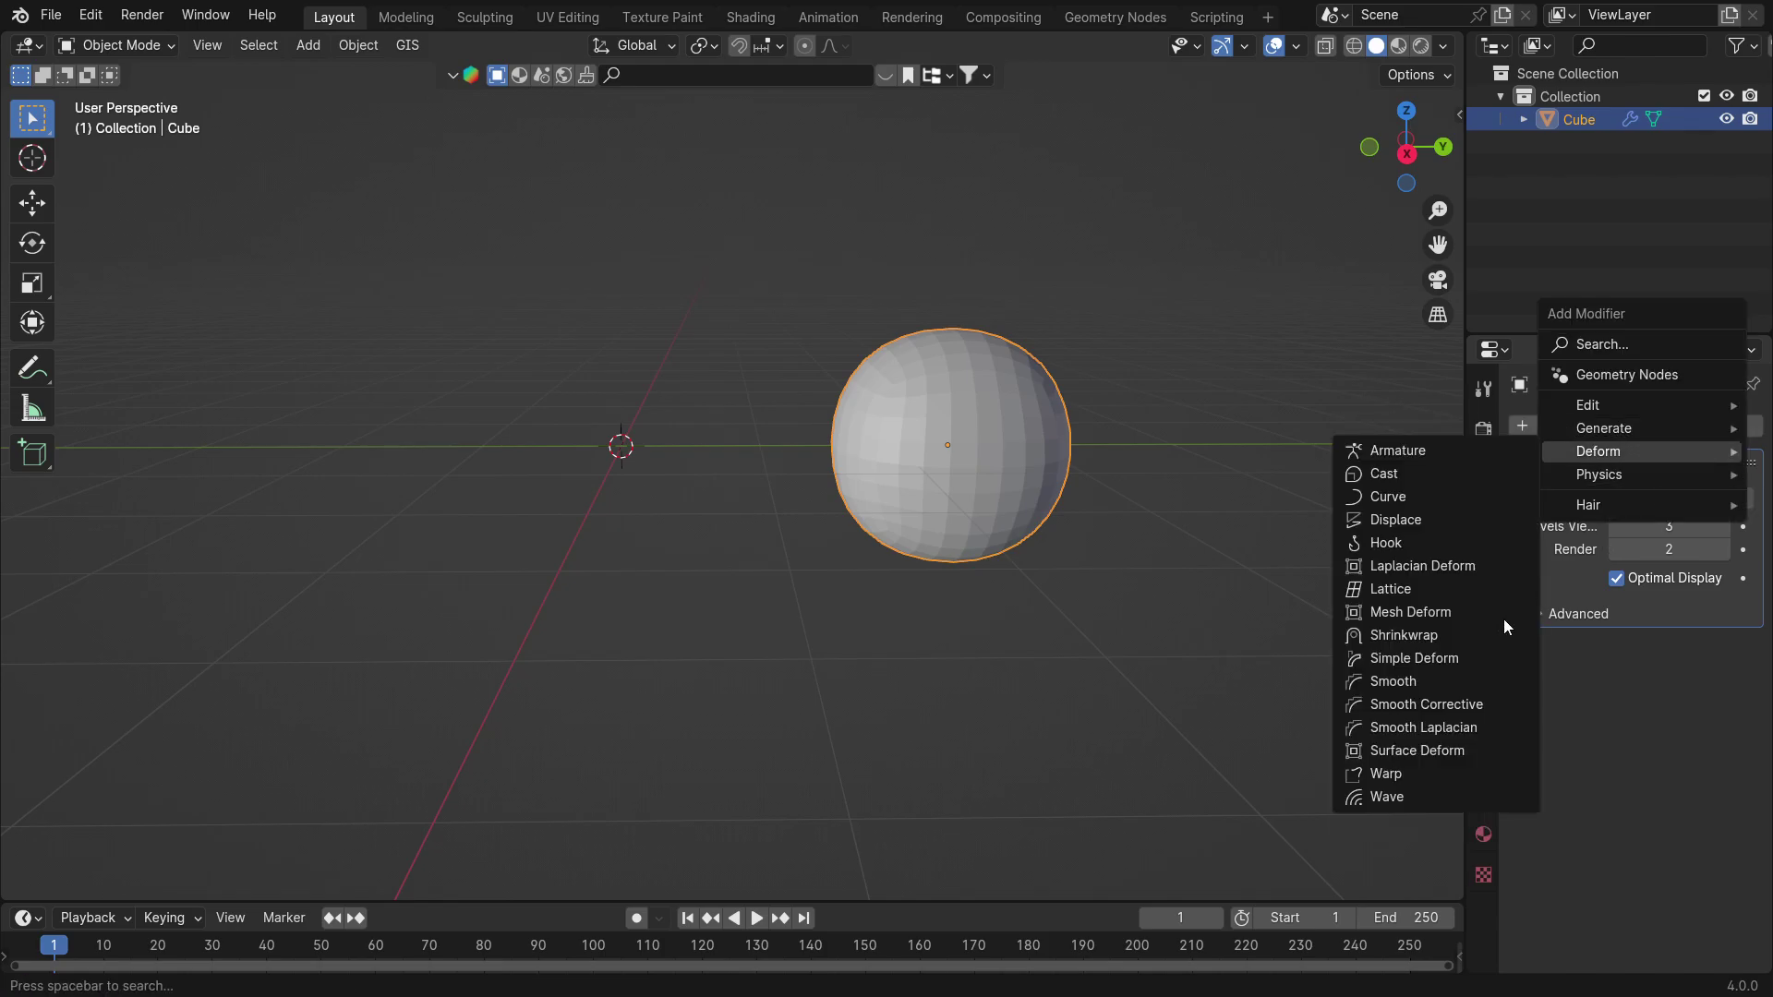
{"action": "left_click", "coordinate": [1422, 680]}
{"action": "middle_click_drag", "start_coordinate": [1311, 615], "coordinate": [1250, 617]}
{"action": "left_click_drag", "start_coordinate": [1671, 737], "coordinate": [1630, 737]}
Move the Smooth modifier above the Subdivision modifier and set its factor to about -1.291
{"action": "left_click_drag", "start_coordinate": [1747, 673], "coordinate": [1751, 463]}
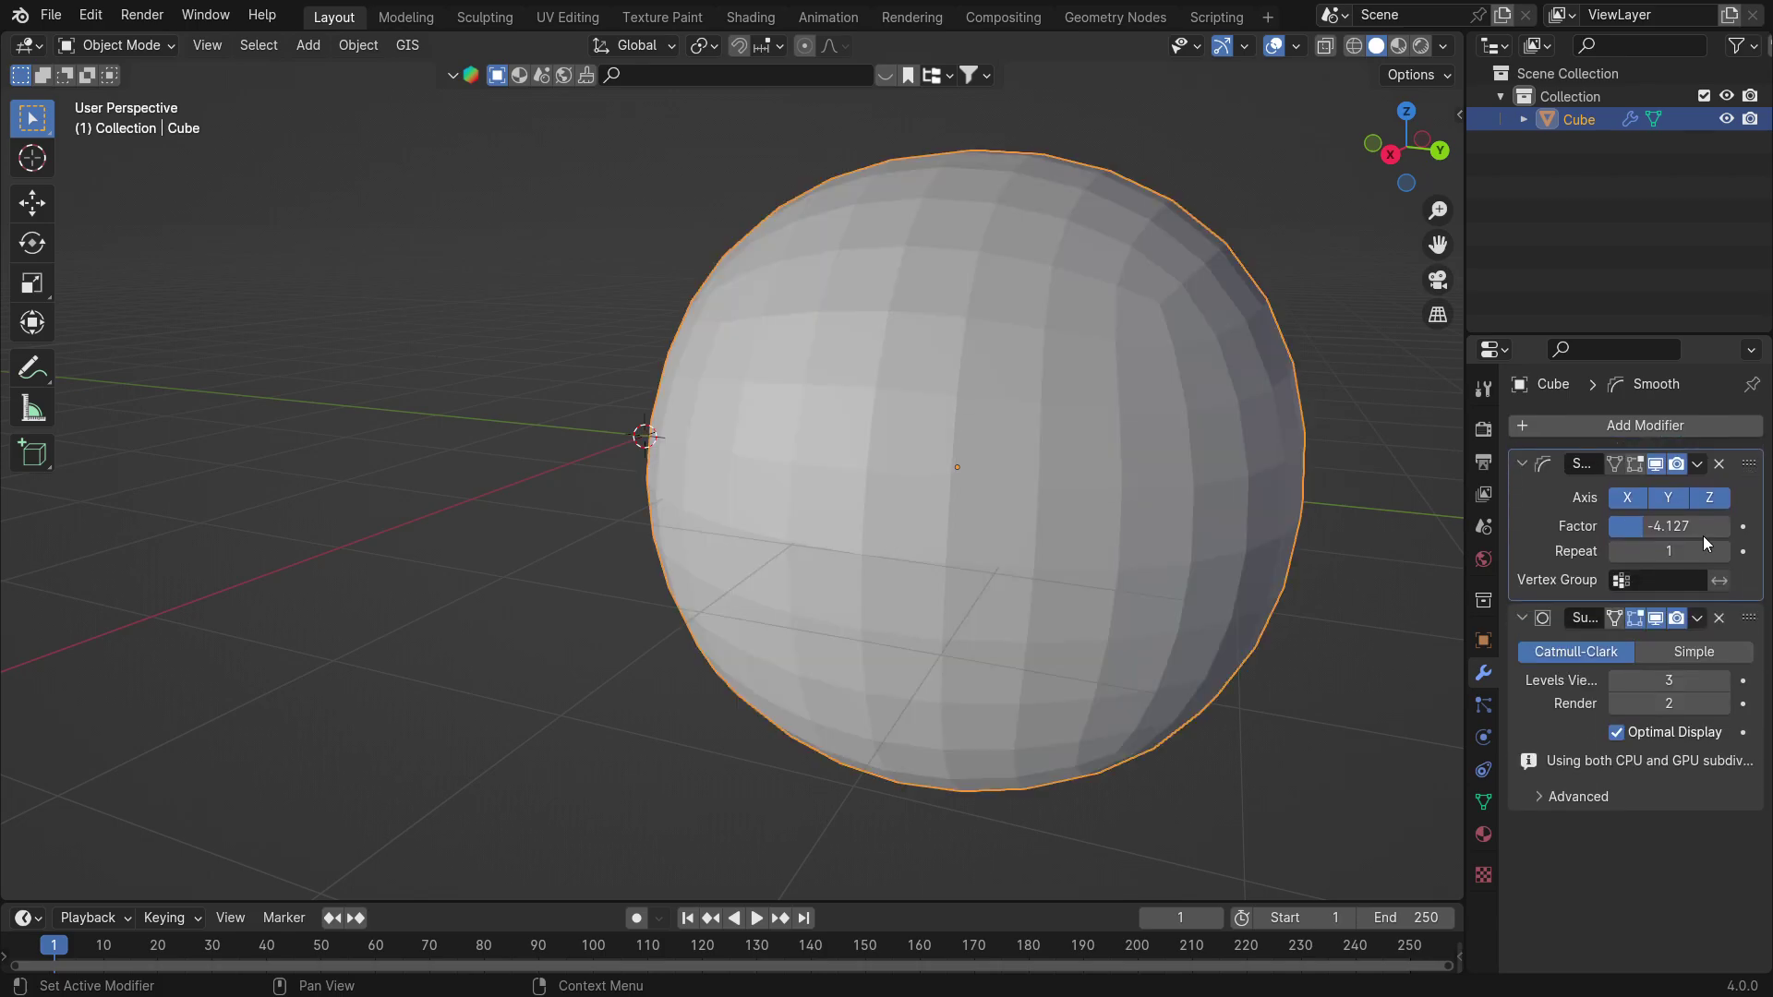
{"action": "mouse_move", "coordinate": [1679, 527]}
{"action": "left_mouse_down"}
{"action": "mouse_move", "coordinate": [1653, 527]}
{"action": "mouse_move", "coordinate": [1671, 527]}
{"action": "left_mouse_up"}
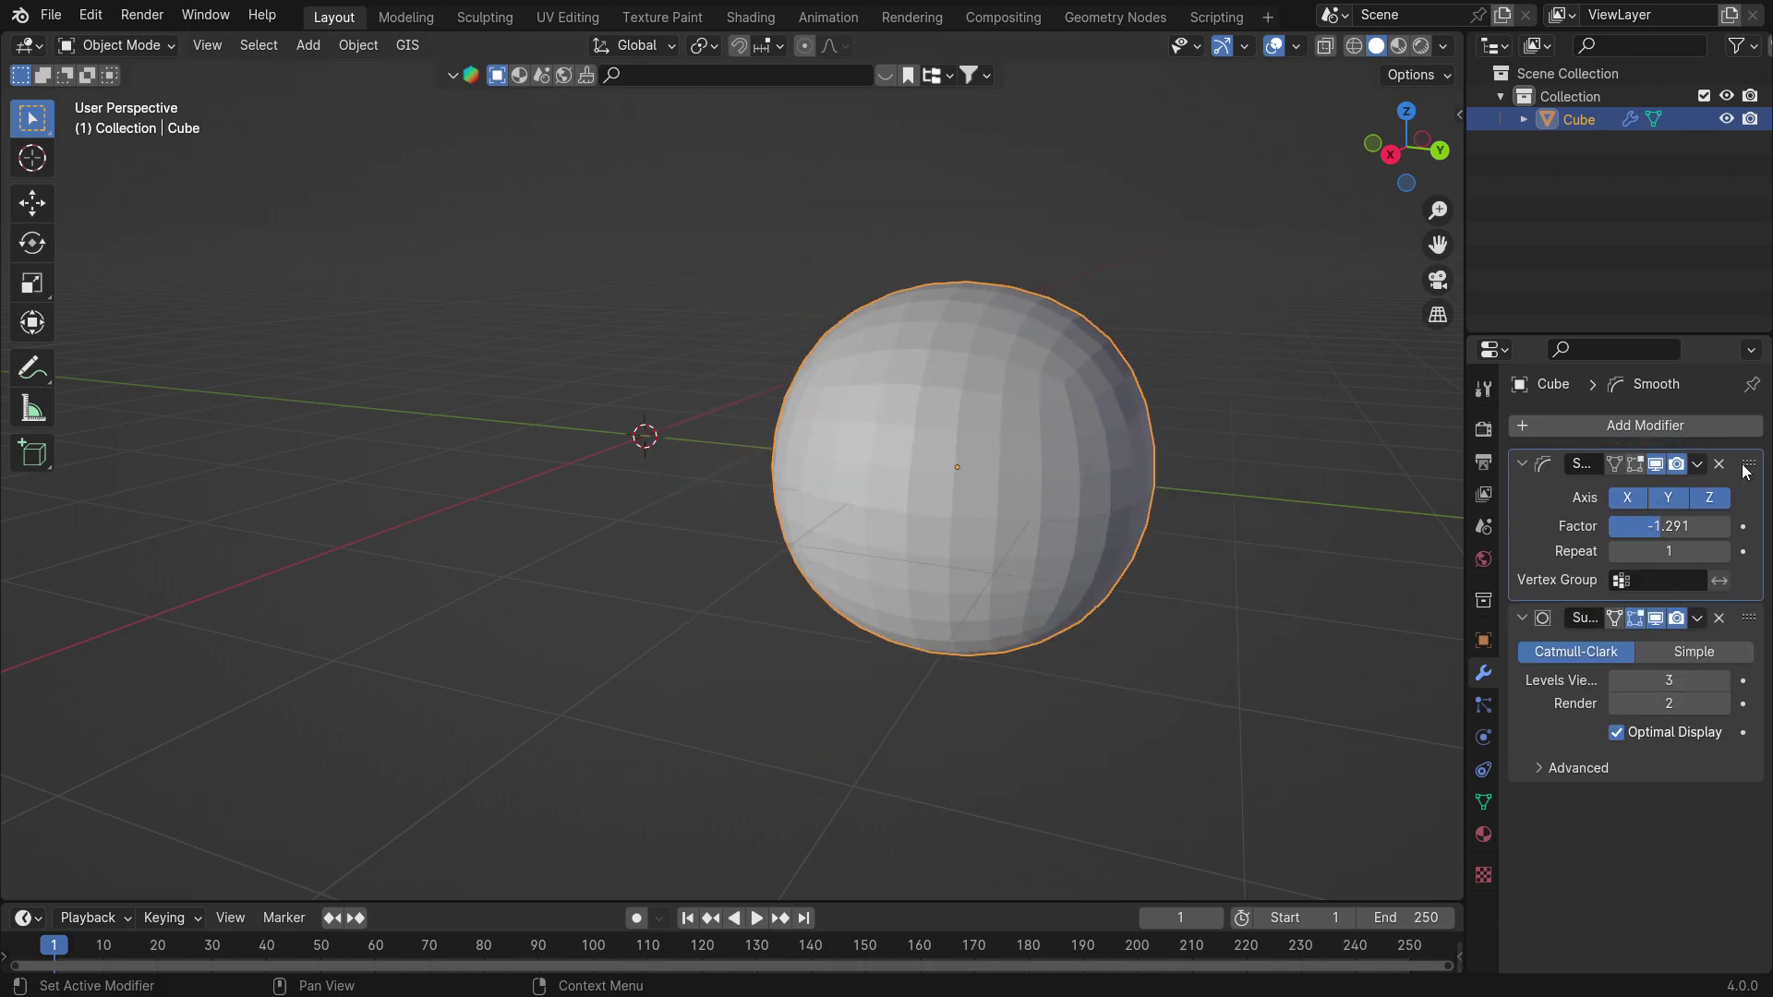
{"action": "mouse_move", "coordinate": [1747, 463]}
{"action": "left_mouse_down"}
{"action": "mouse_move", "coordinate": [1687, 688]}
{"action": "mouse_move", "coordinate": [1749, 463]}
{"action": "left_mouse_up"}
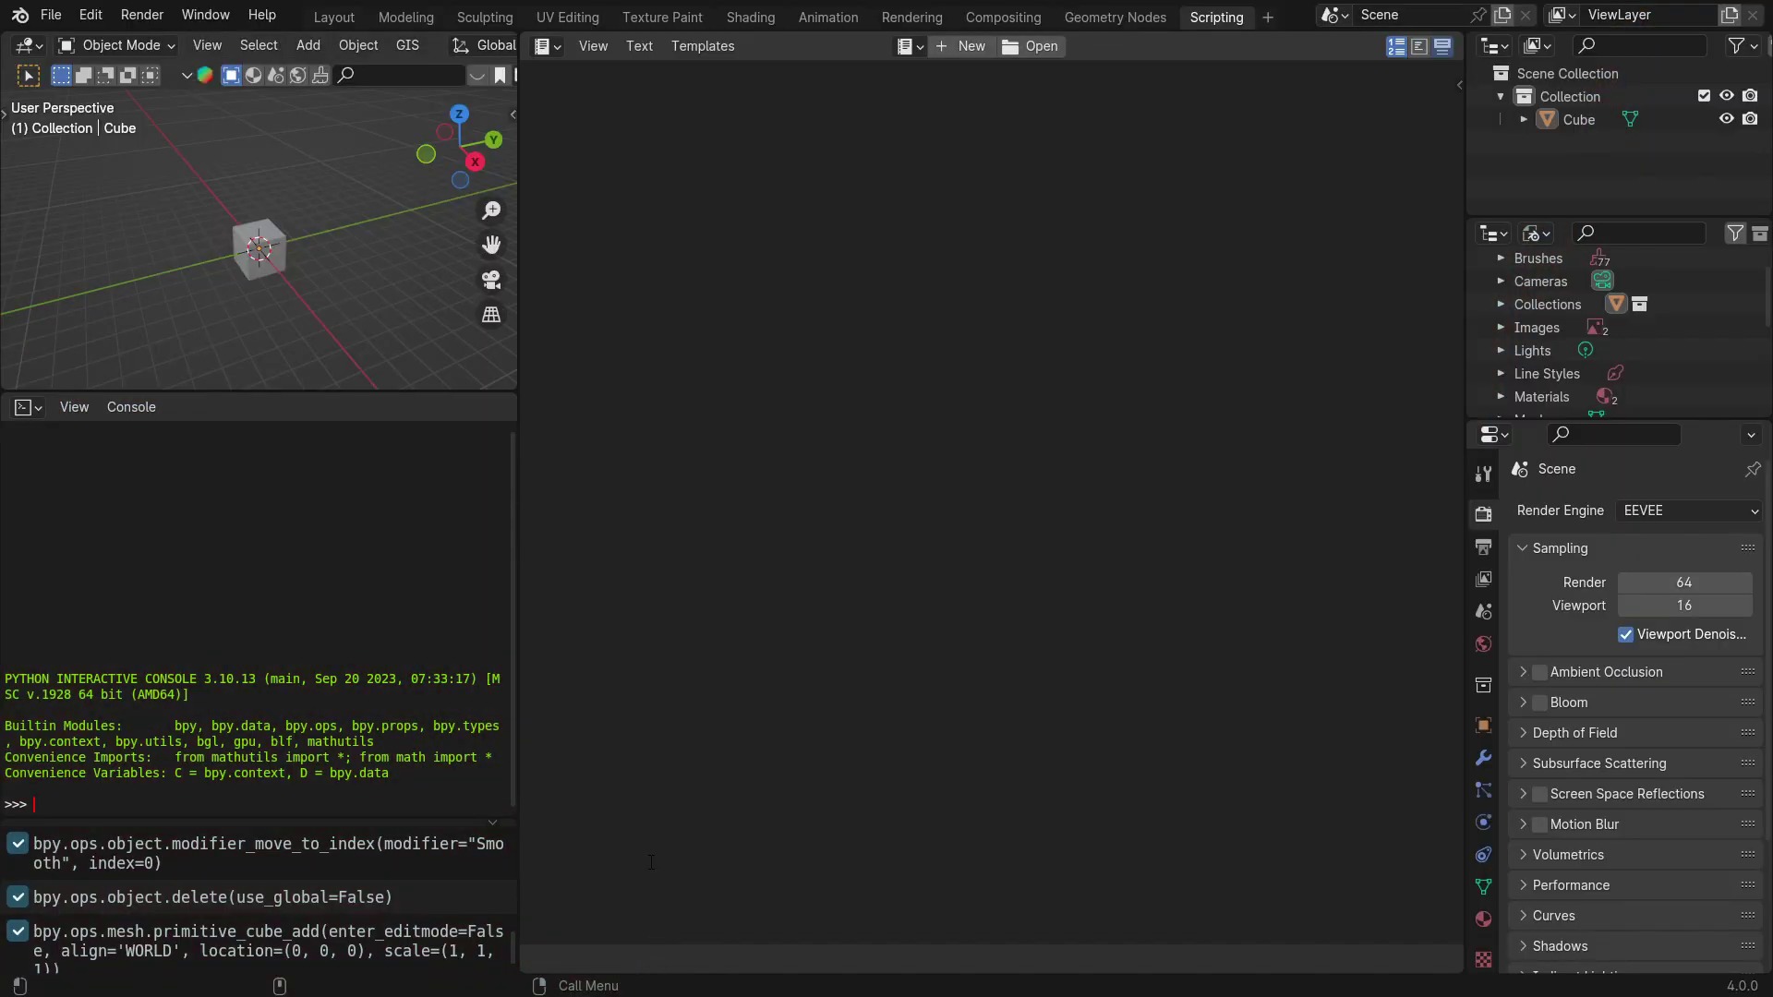
Create a new script in the Scripting workspace's text editor
{"action": "left_click", "coordinate": [969, 47]}
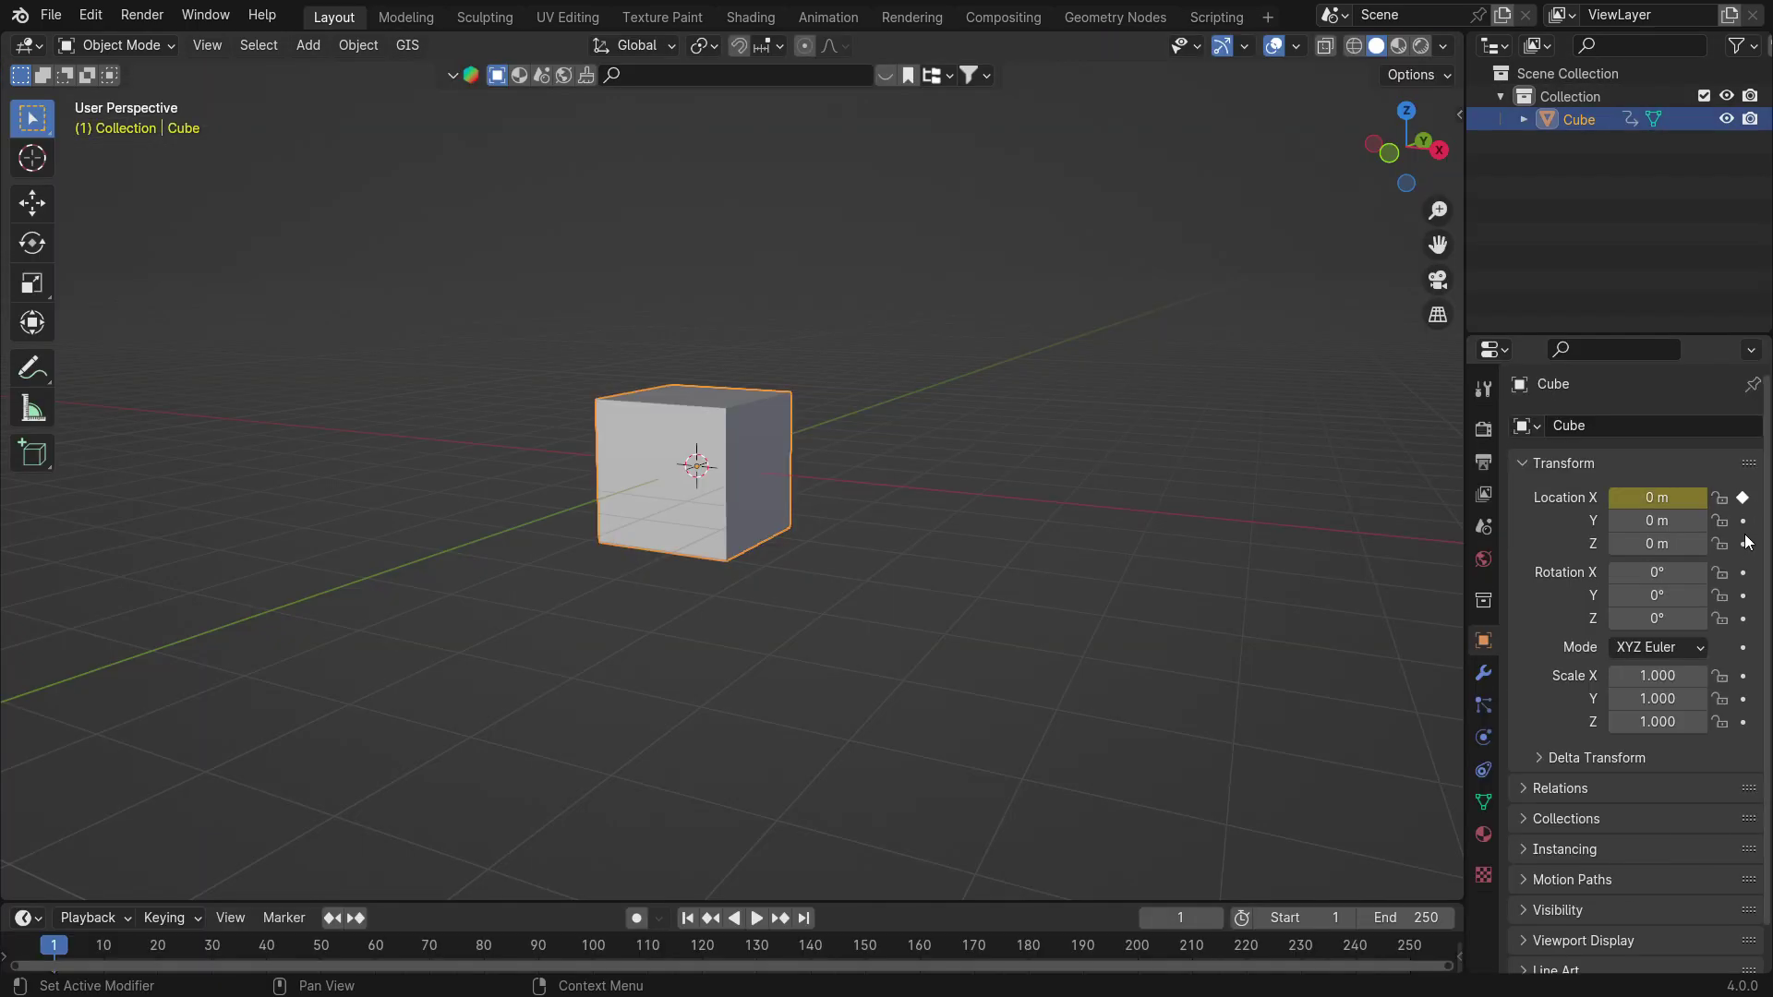
Keyframe the cube's location at frame 1, and keyframe it again at frame 30 raised about 4.47 m along Z
{"action": "key", "text": "i"}
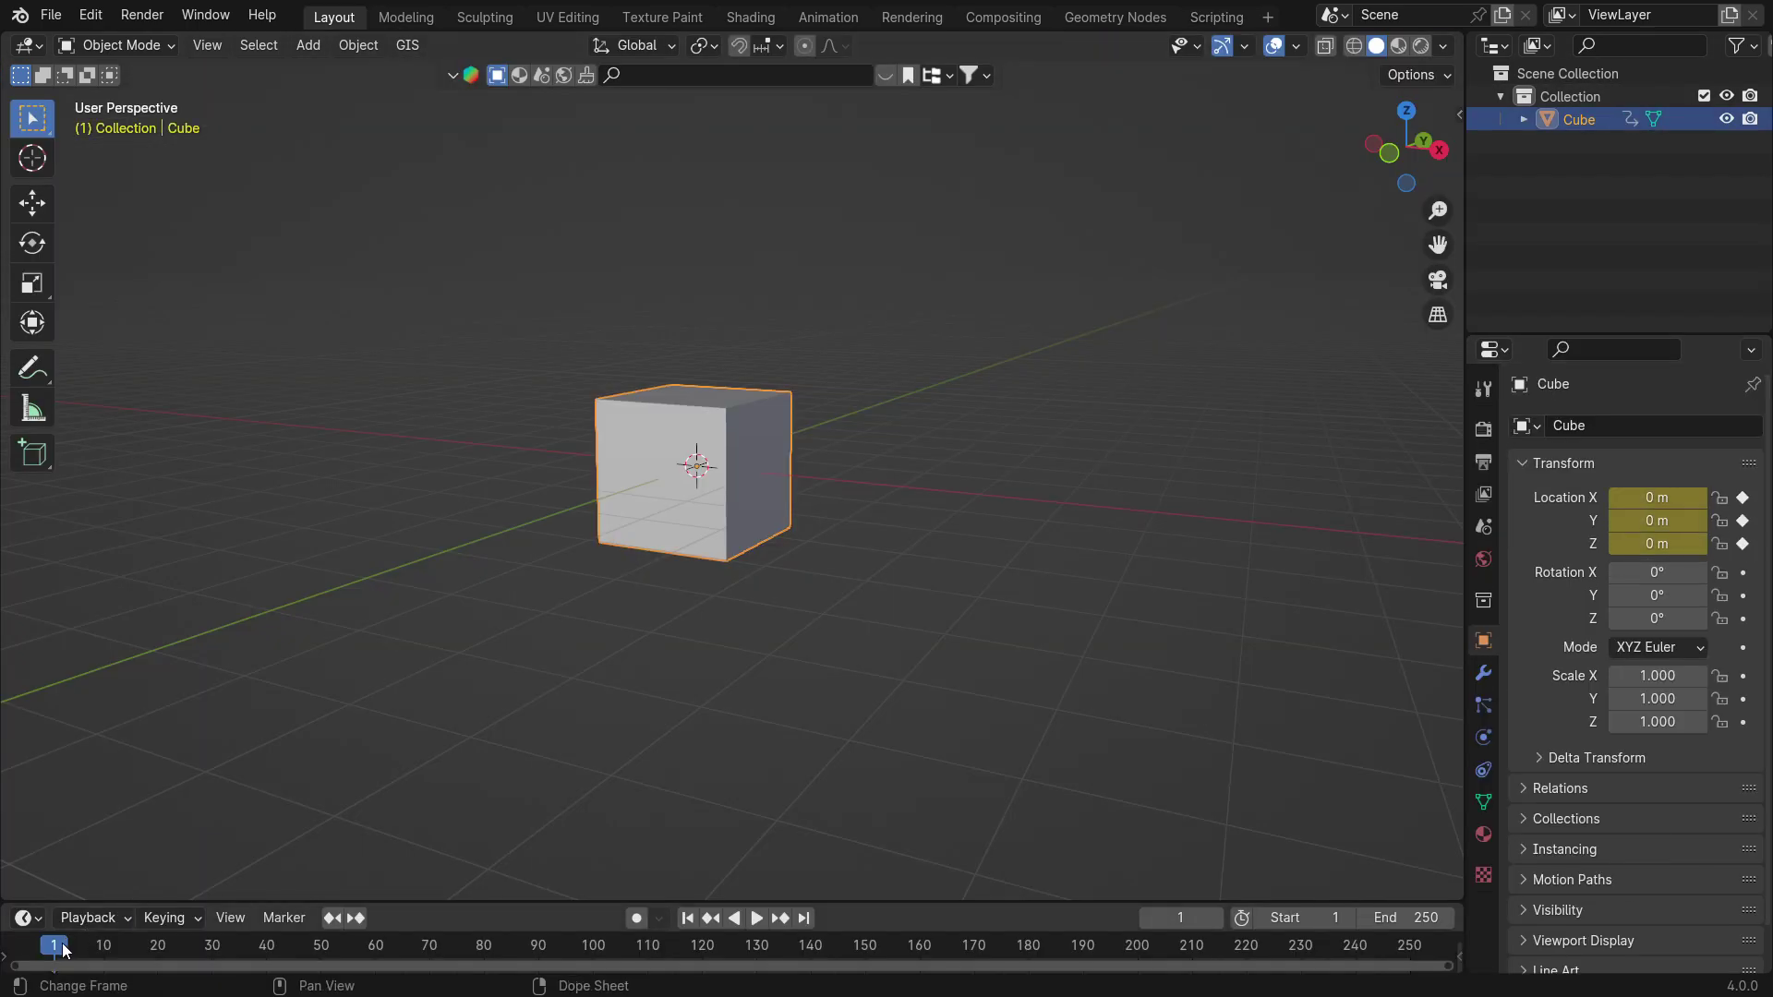
{"action": "key", "text": "space"}
{"action": "key", "text": "g"}
{"action": "key", "text": "z"}
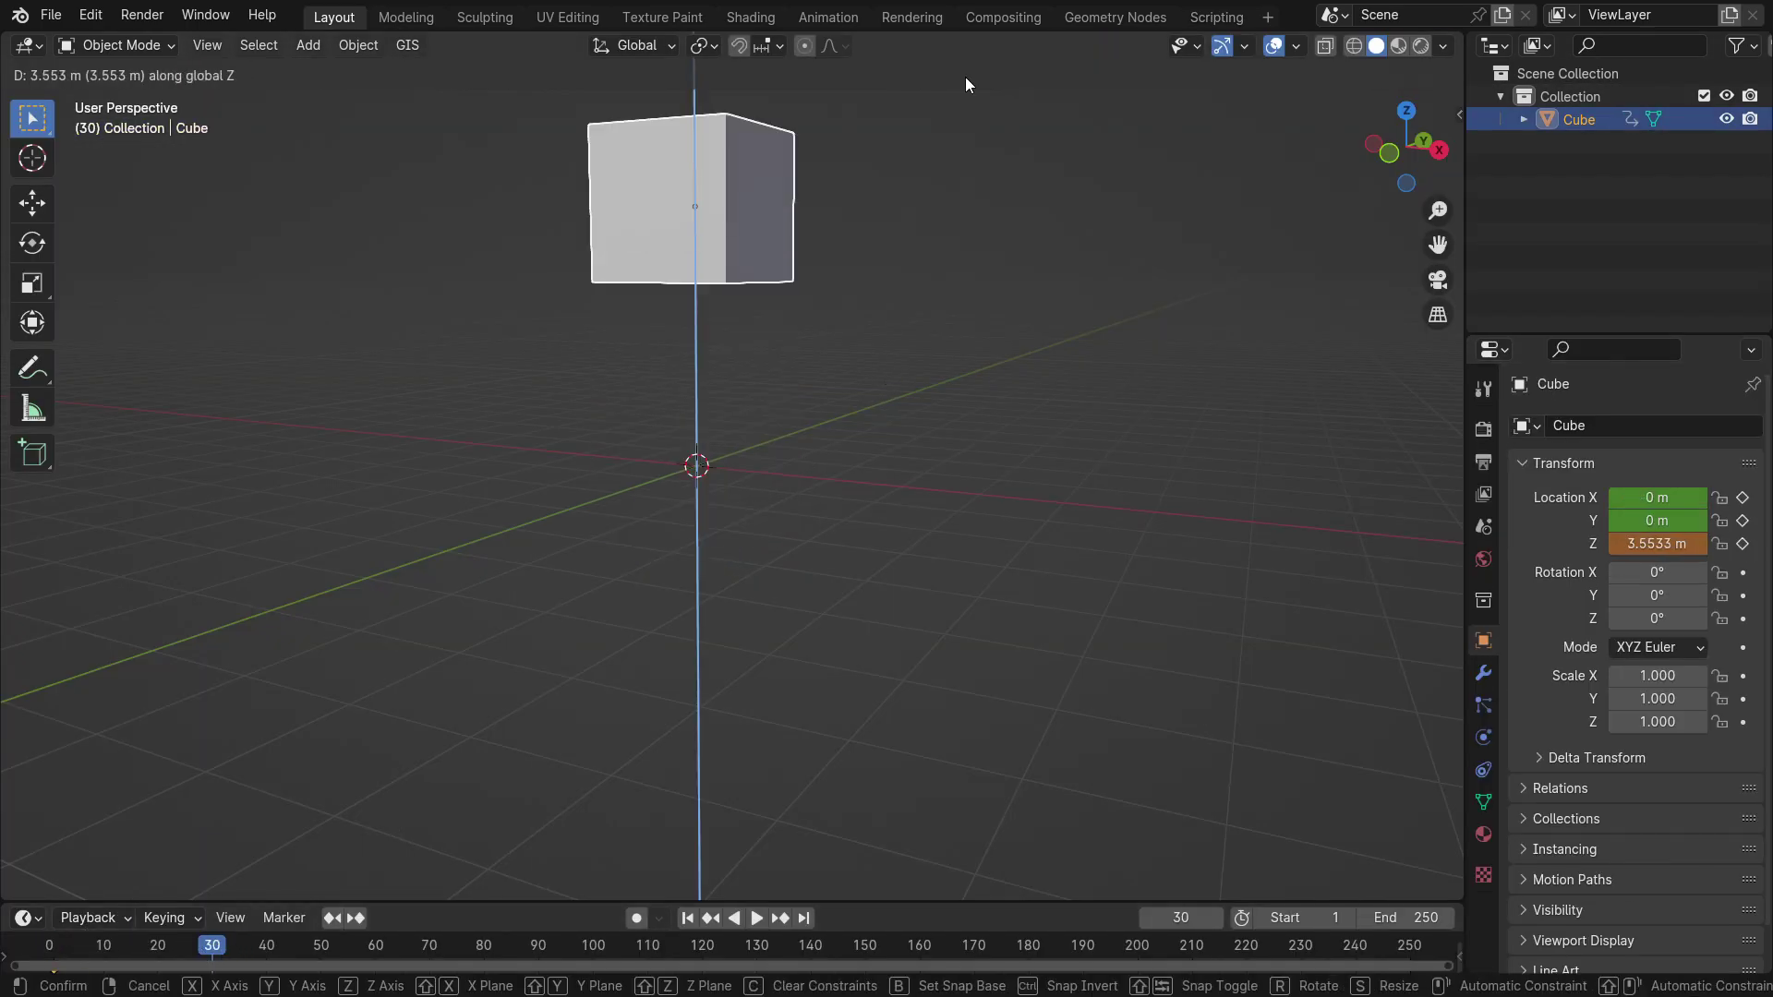
{"action": "left_click", "coordinate": [757, 848]}
{"action": "key", "text": "i"}
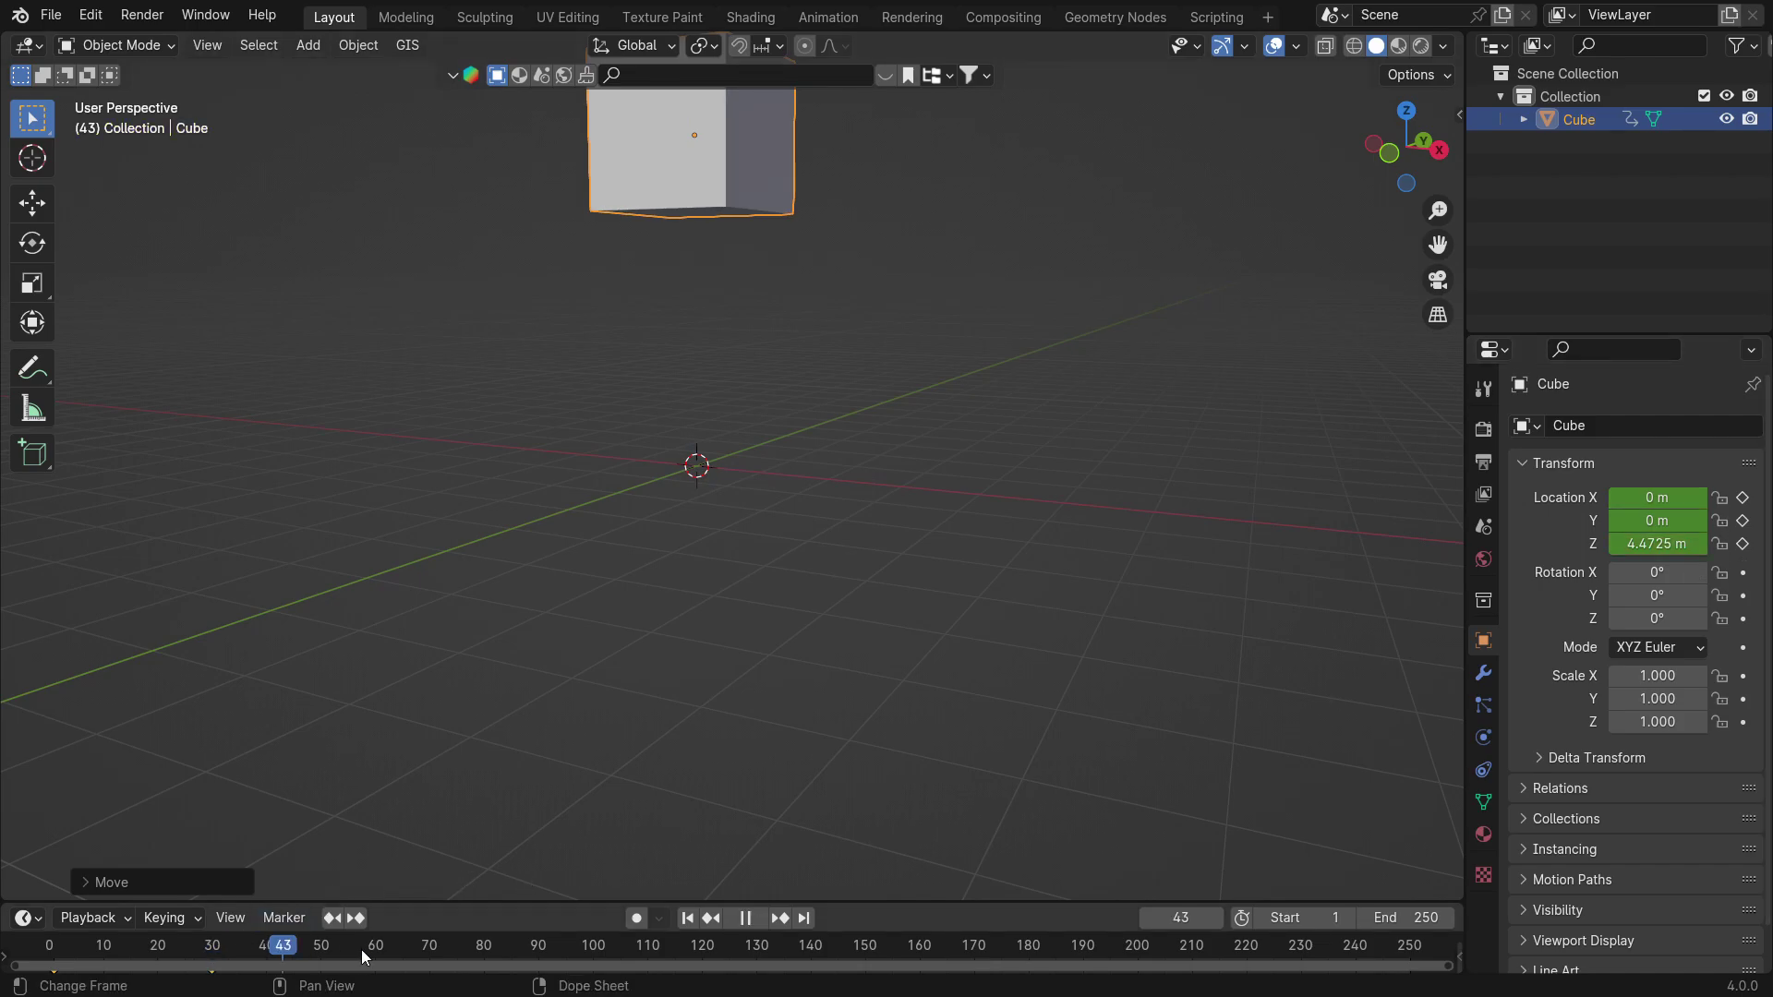
At frame 60, set the cube's Z location to 0 m and insert a location keyframe
{"action": "left_click_drag", "start_coordinate": [375, 960], "coordinate": [376, 960]}
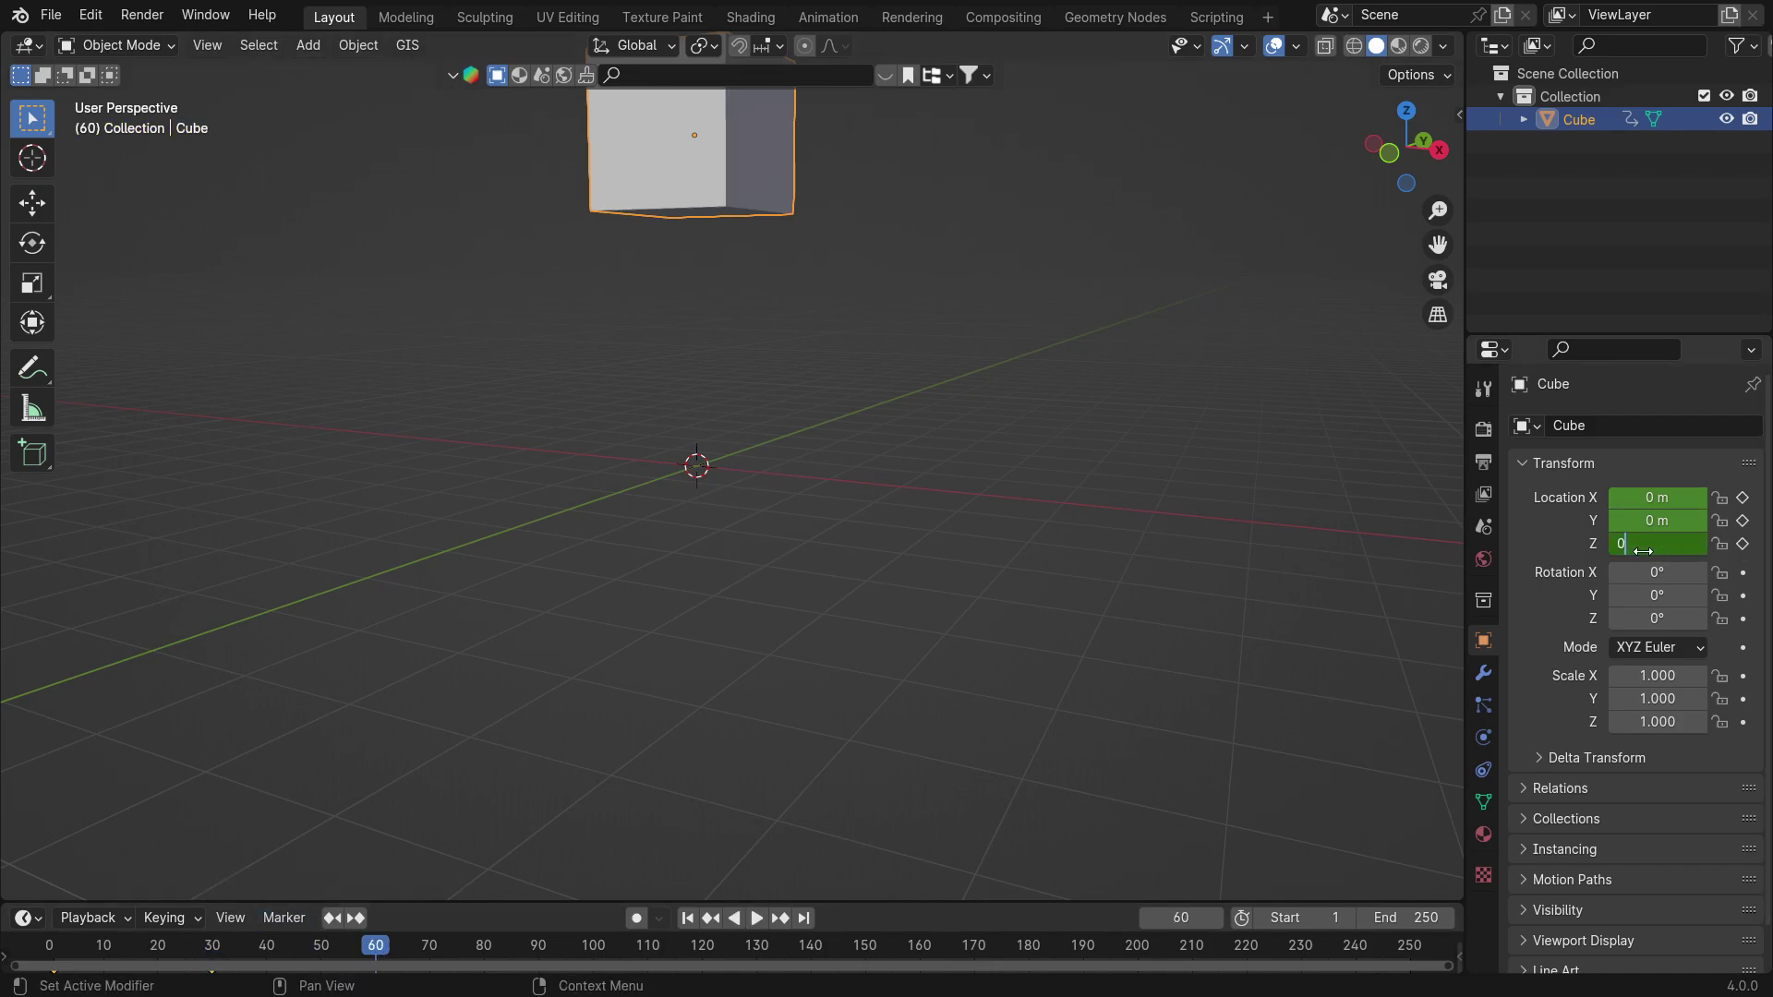
{"action": "key", "text": "Return"}
{"action": "key", "text": "i"}
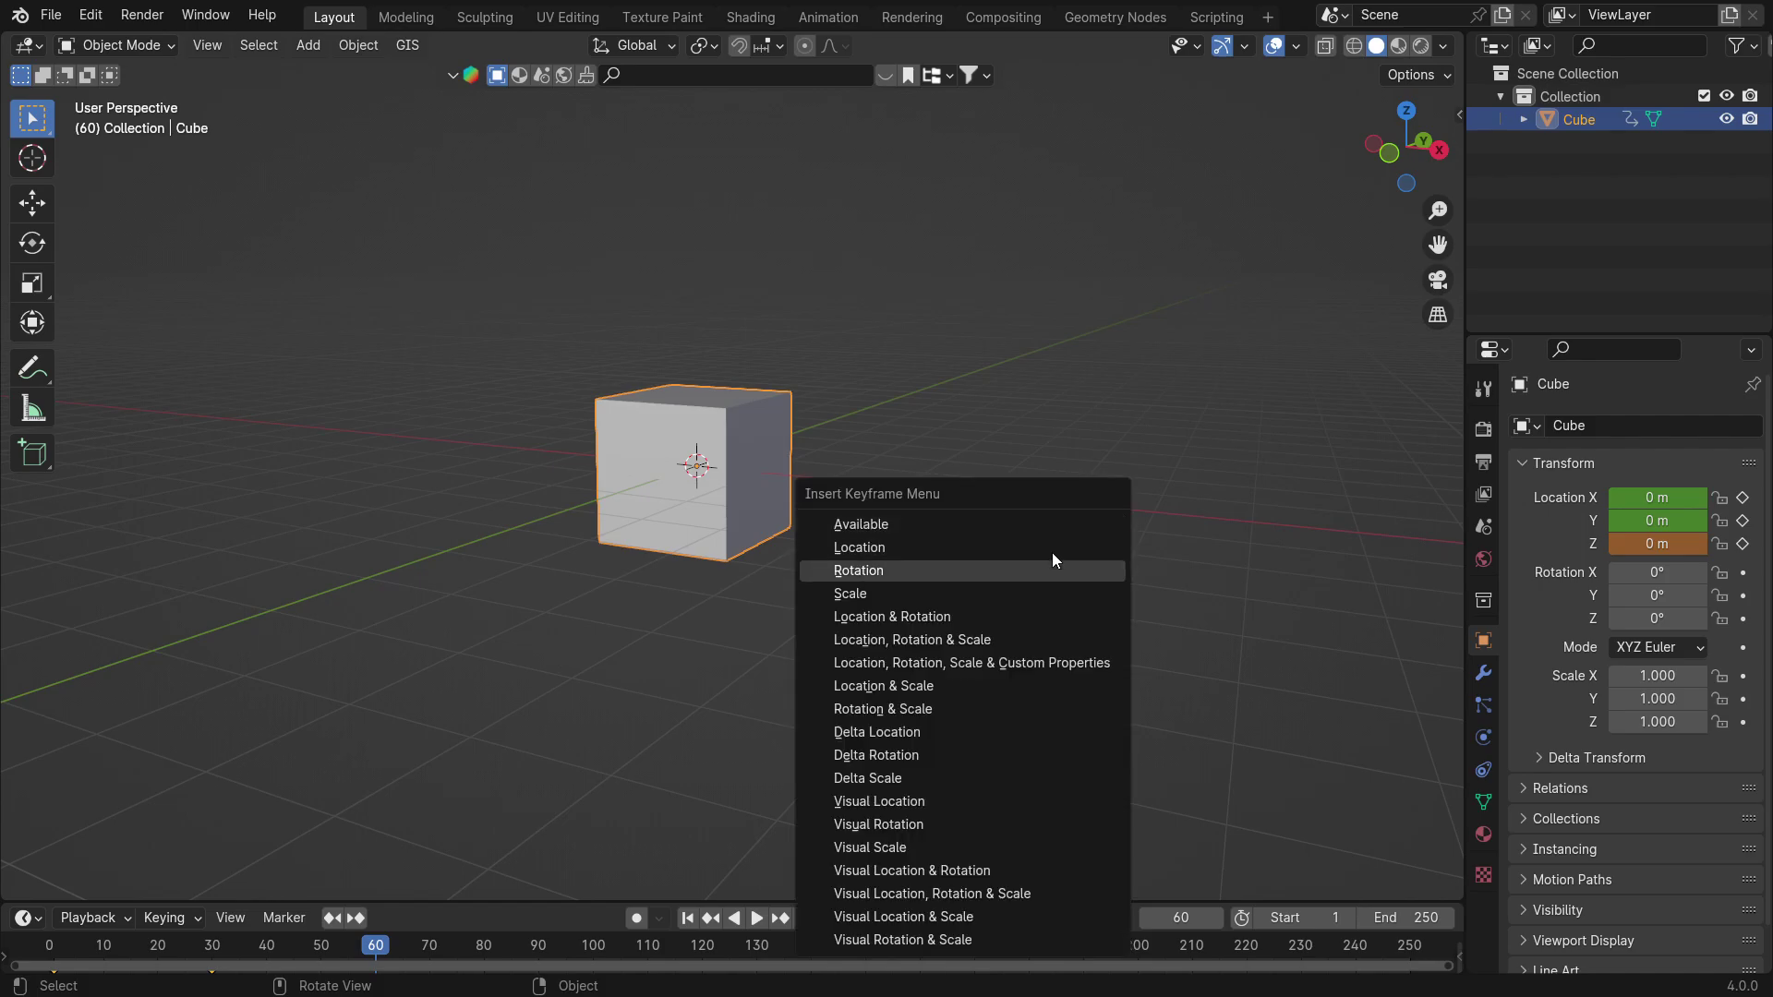
{"action": "left_click", "coordinate": [1051, 545]}
Play the cube's location animation from the start and scrub through its frames
{"action": "left_click_drag", "start_coordinate": [356, 943], "coordinate": [51, 943]}
{"action": "key", "text": "space"}
{"action": "scroll", "coordinate": [821, 702], "scroll_direction": "down", "scroll_amount": 2}
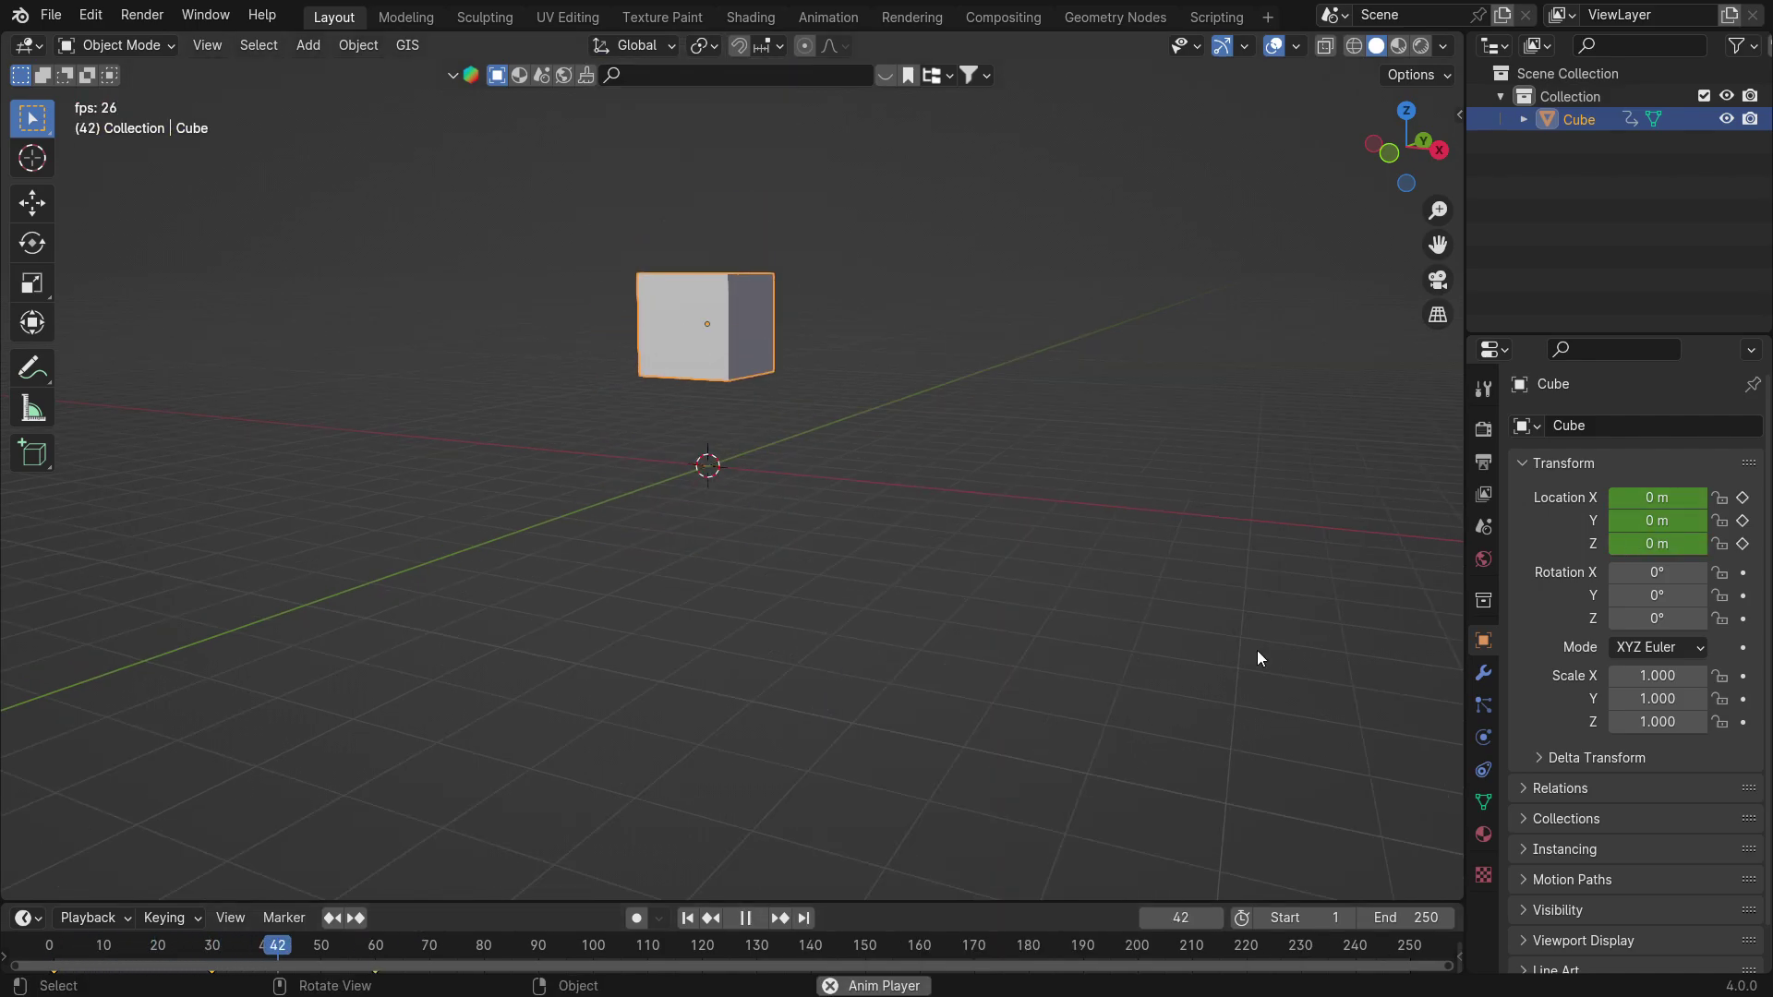
{"action": "middle_click_drag", "start_coordinate": [1159, 658], "coordinate": [1094, 663]}
{"action": "key", "text": "space"}
{"action": "left_click_drag", "start_coordinate": [402, 953], "coordinate": [135, 956]}
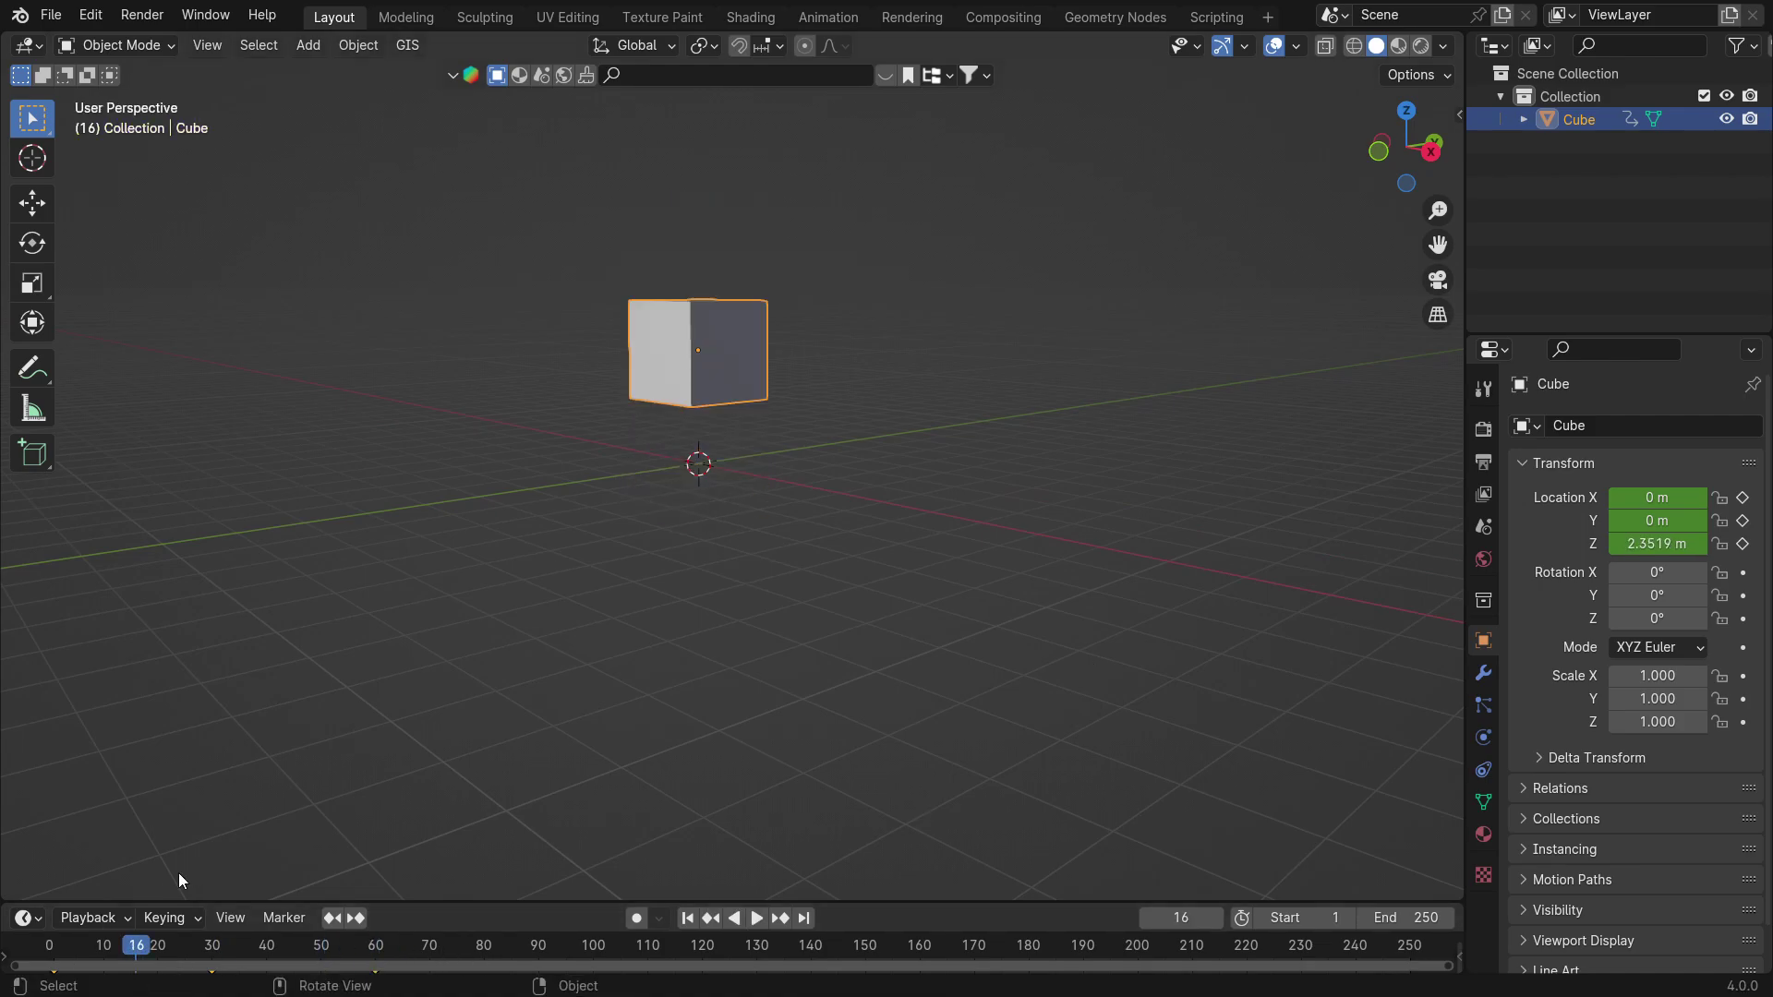
{"action": "key", "text": "space"}
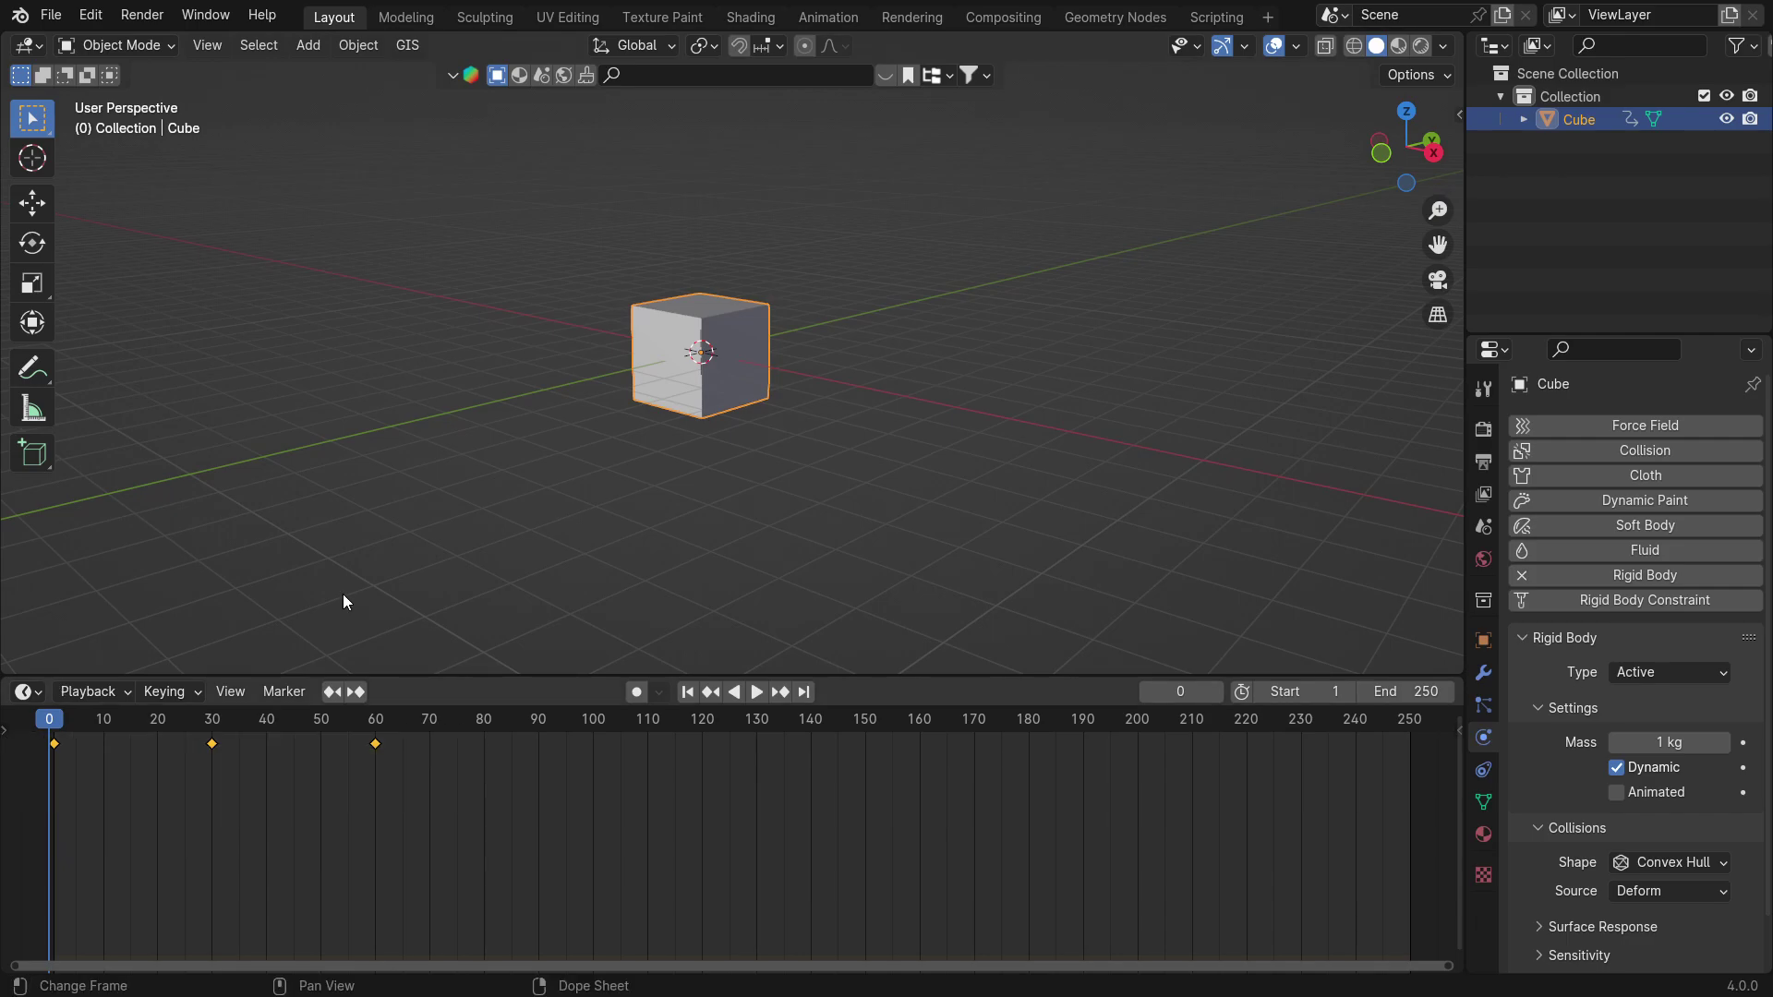
Delete the keyframed cube and add a new mesh cube
{"action": "key", "text": "Delete"}
{"action": "key", "text": "shift+a"}
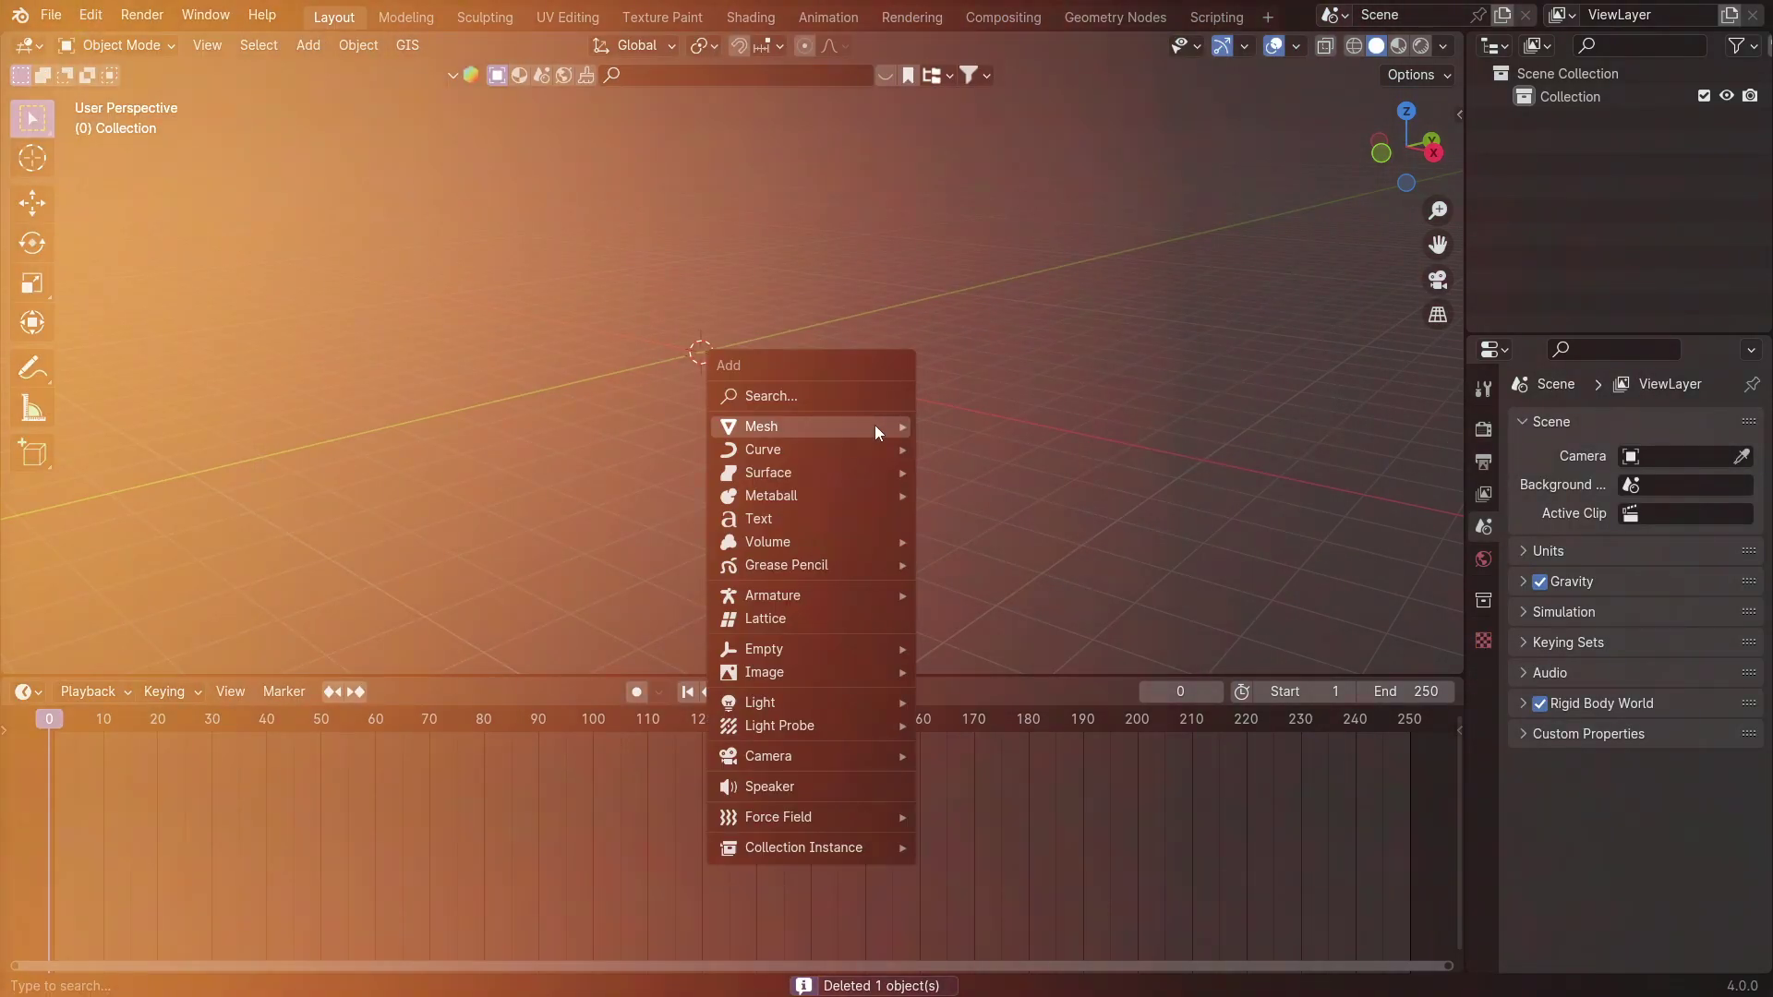
{"action": "mouse_move", "coordinate": [874, 424]}
{"action": "left_click", "coordinate": [1010, 446]}
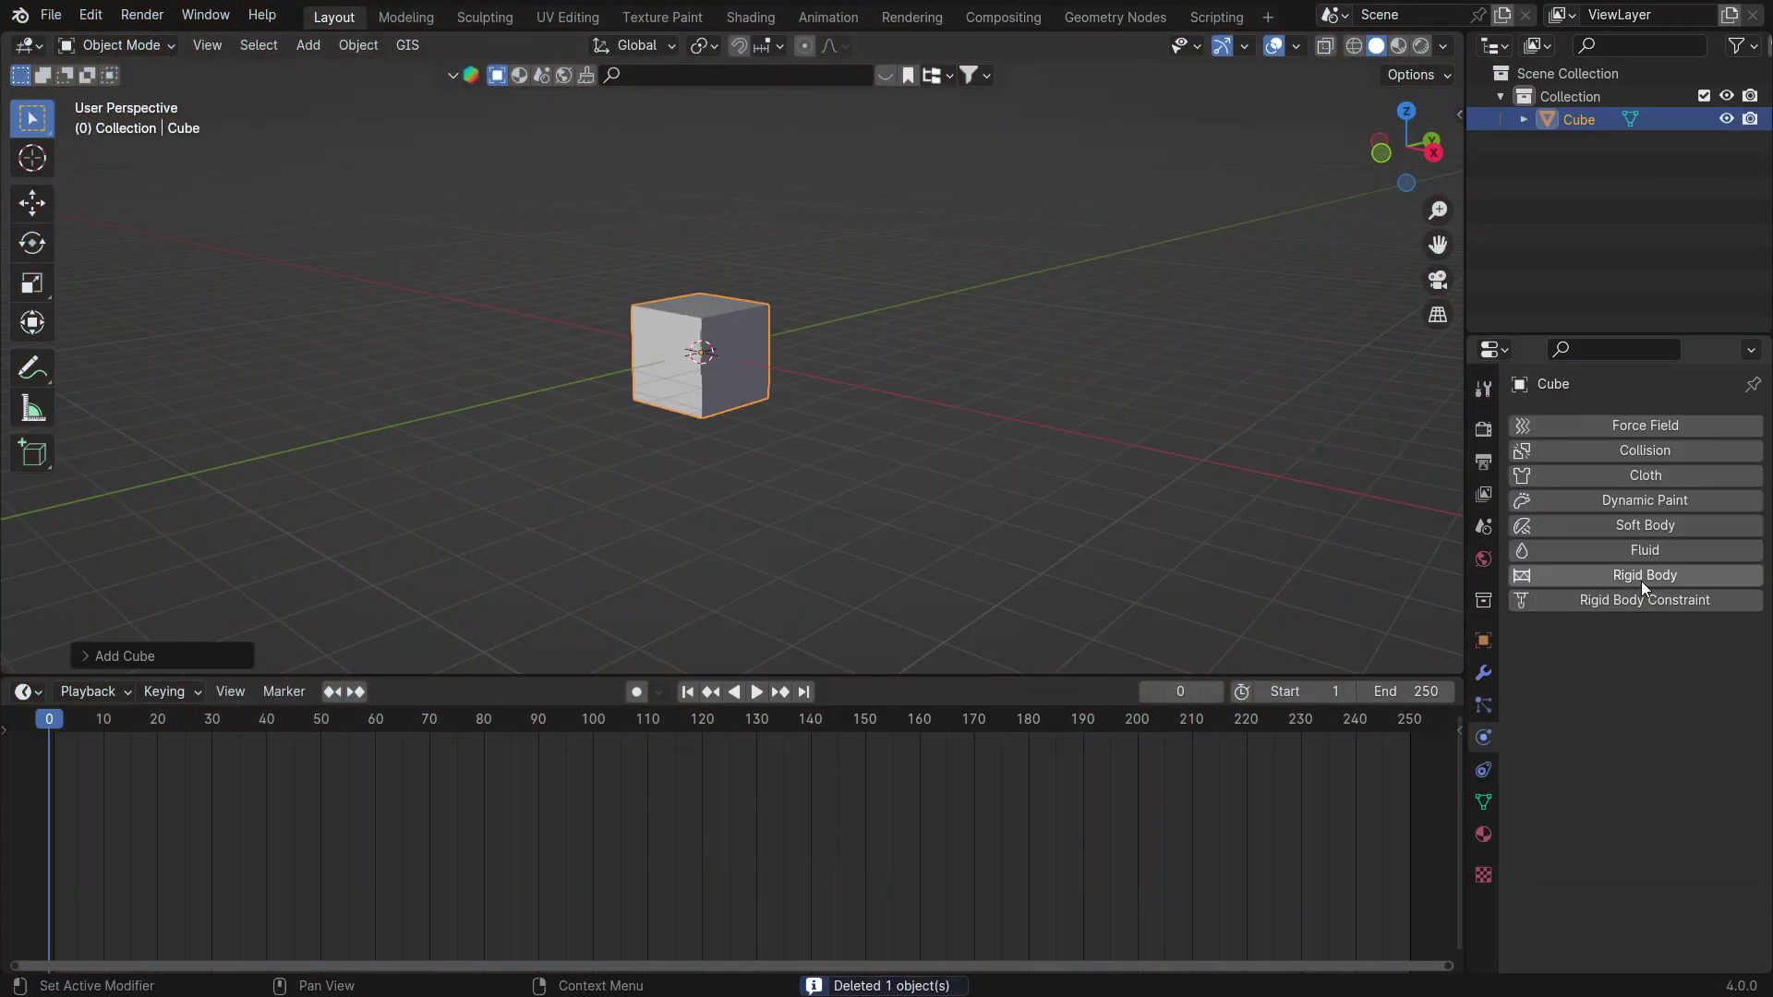
Make the new cube an active rigid body and play the simulation, finishing back at frame 0
{"action": "left_click", "coordinate": [1642, 575]}
{"action": "key", "text": "space"}
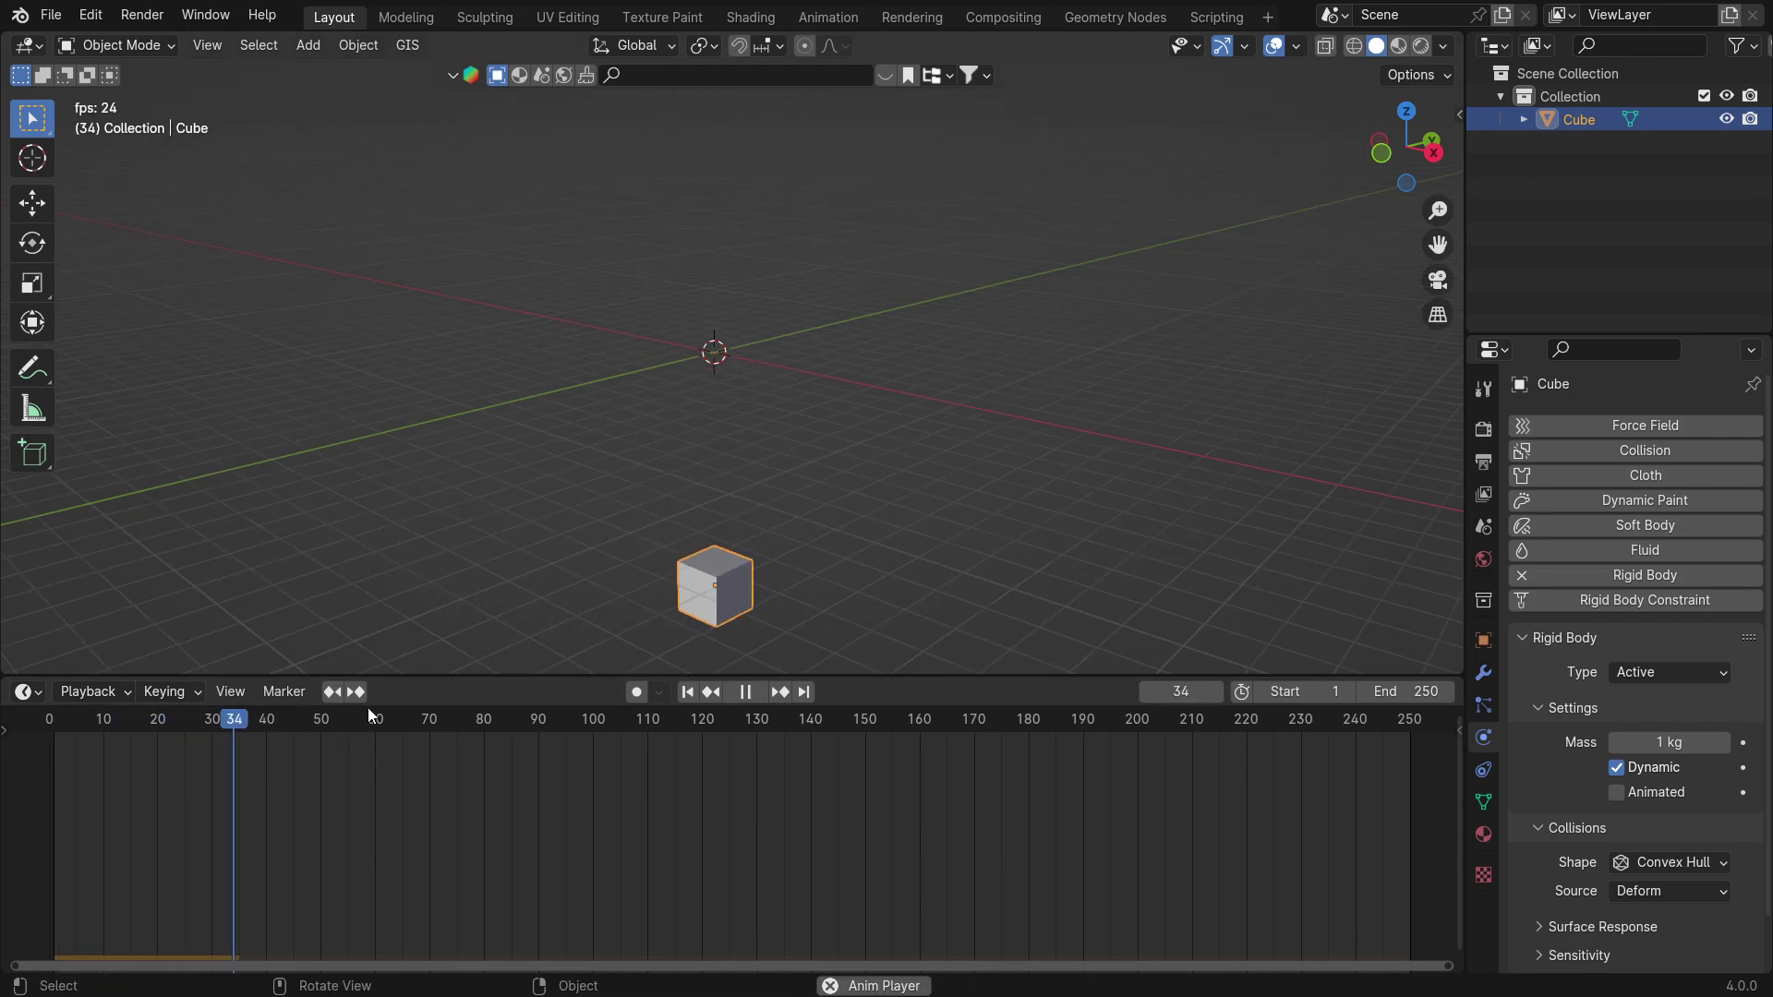
{"action": "left_click_drag", "start_coordinate": [209, 731], "coordinate": [142, 733]}
{"action": "key", "text": "Escape"}
Turn off the scene's gravity and play the cube's rigid body simulation
{"action": "left_click", "coordinate": [1483, 558]}
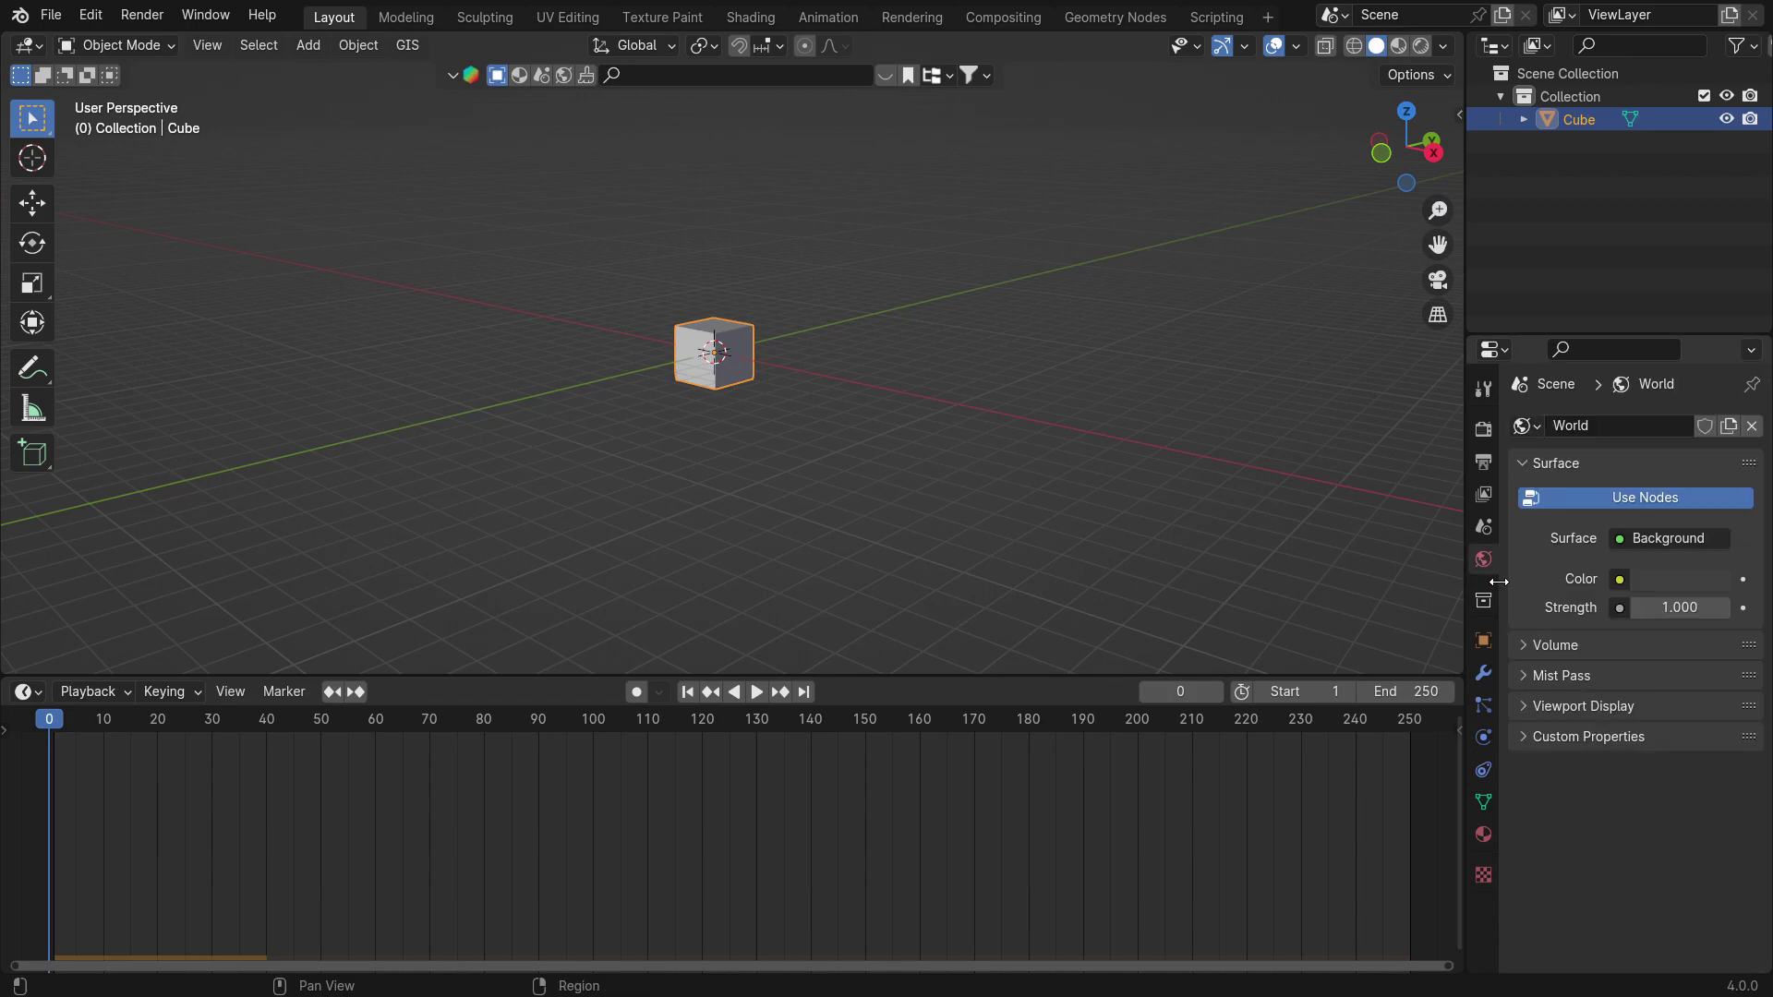
{"action": "left_click", "coordinate": [1482, 529]}
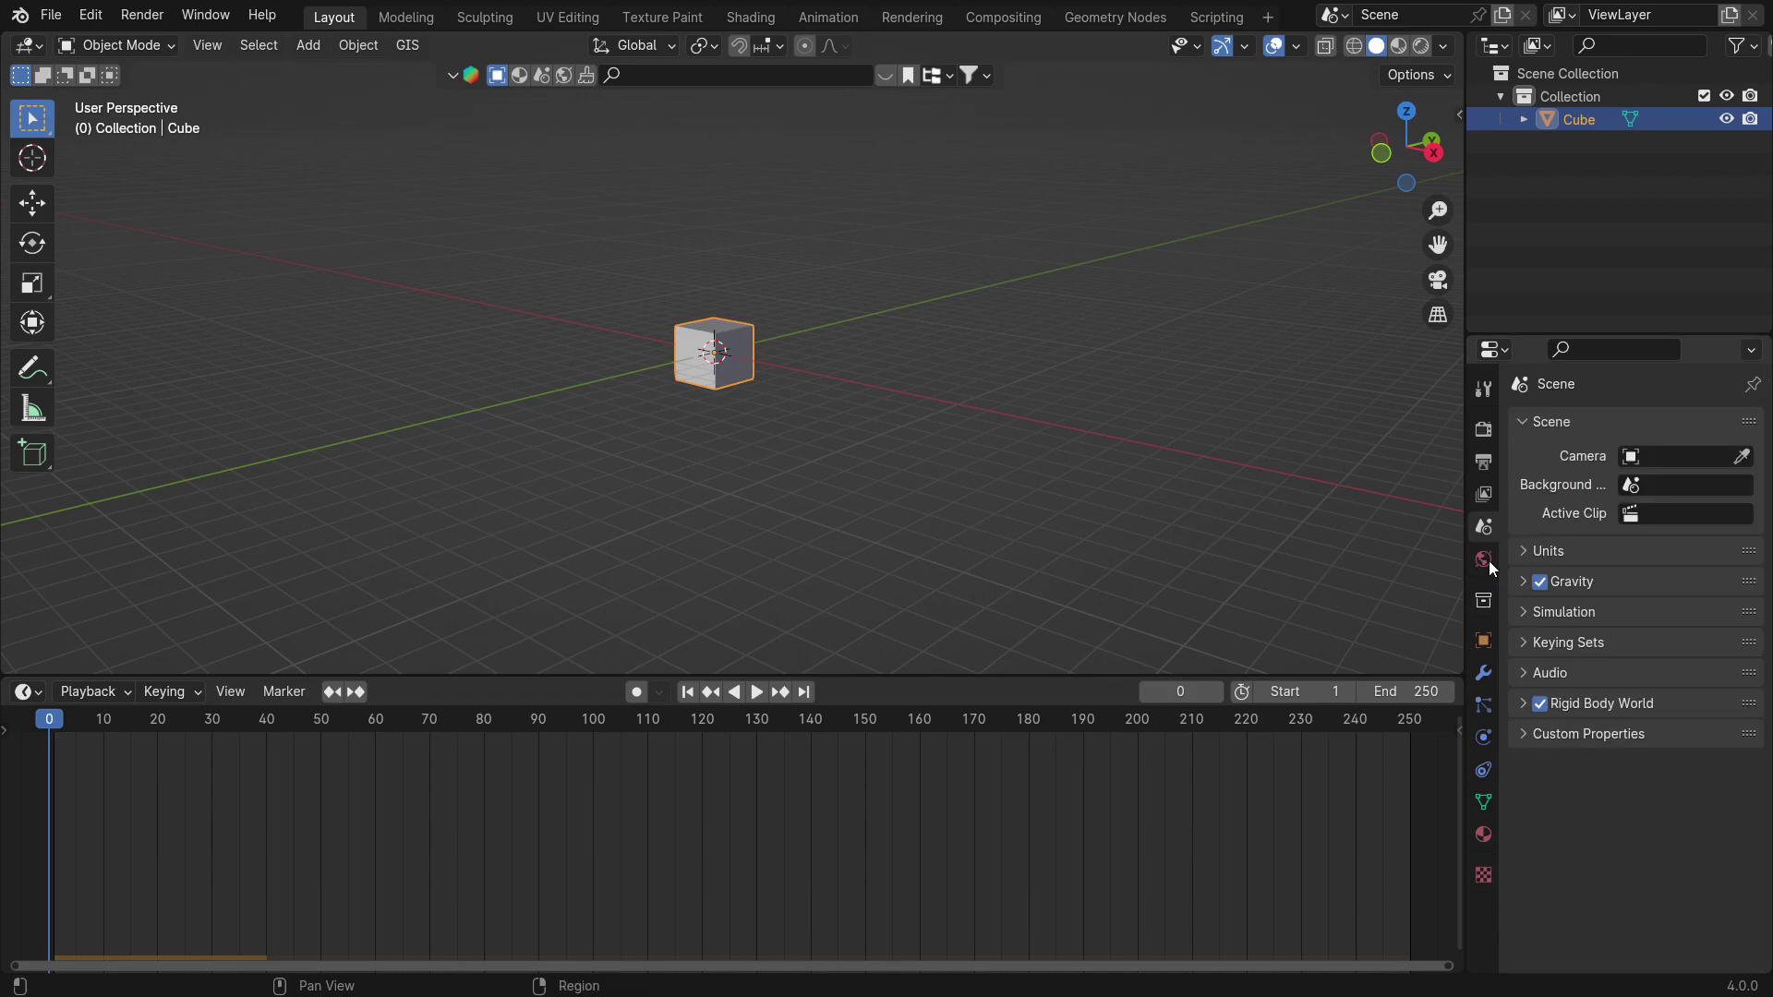
{"action": "left_click", "coordinate": [1553, 587]}
{"action": "left_click", "coordinate": [1539, 582]}
{"action": "key", "text": "space"}
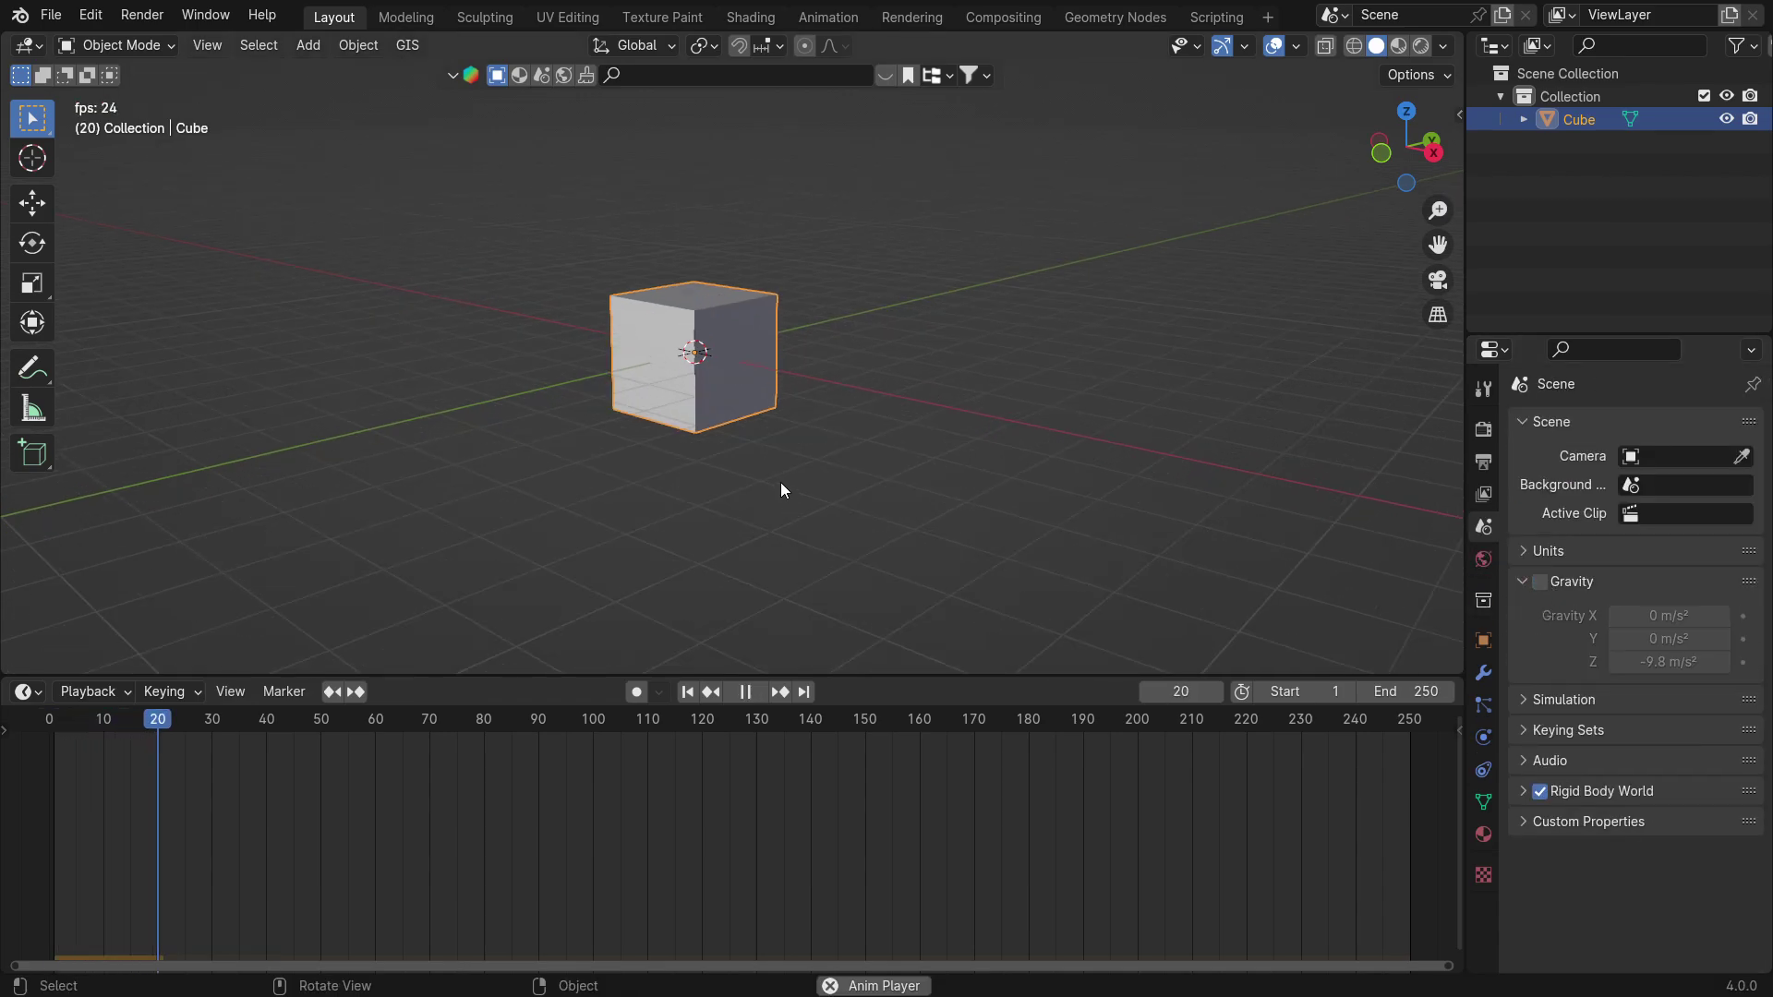
{"action": "key", "text": "space"}
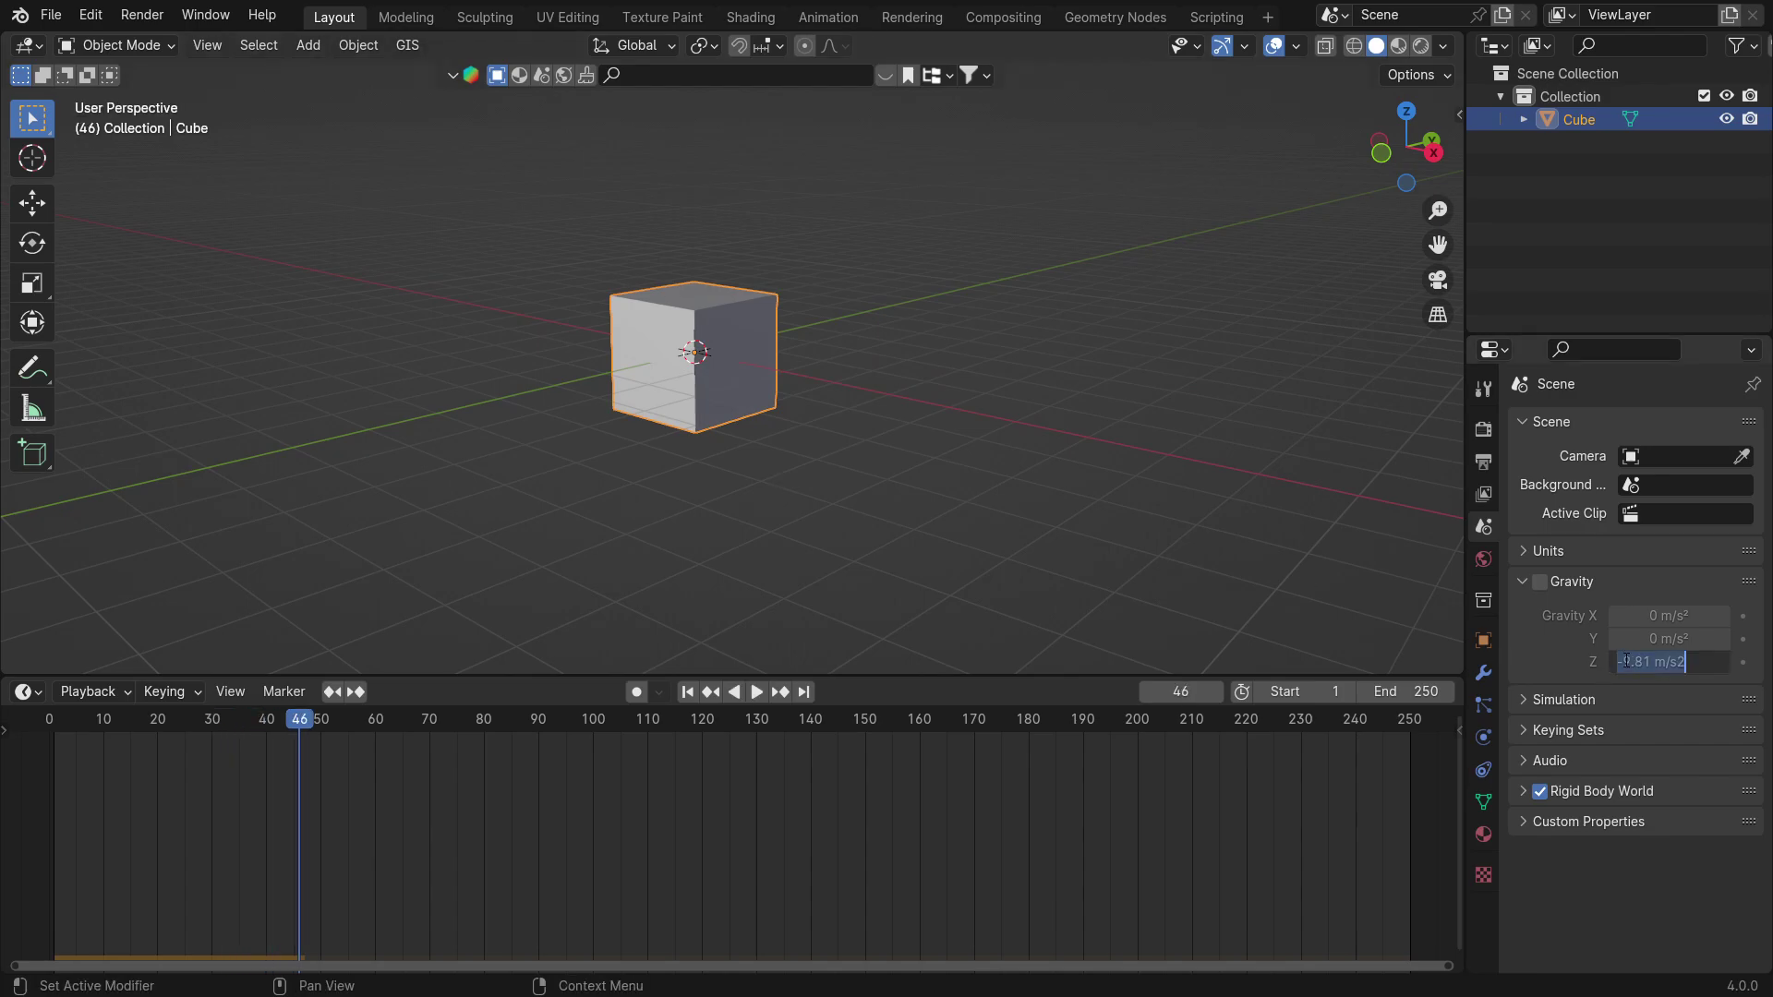
Set the scene's Z gravity to positive 9.8 m/s², enable gravity and play the simulation
{"action": "key", "text": "Return"}
{"action": "left_click", "coordinate": [1539, 582]}
{"action": "key", "text": "space"}
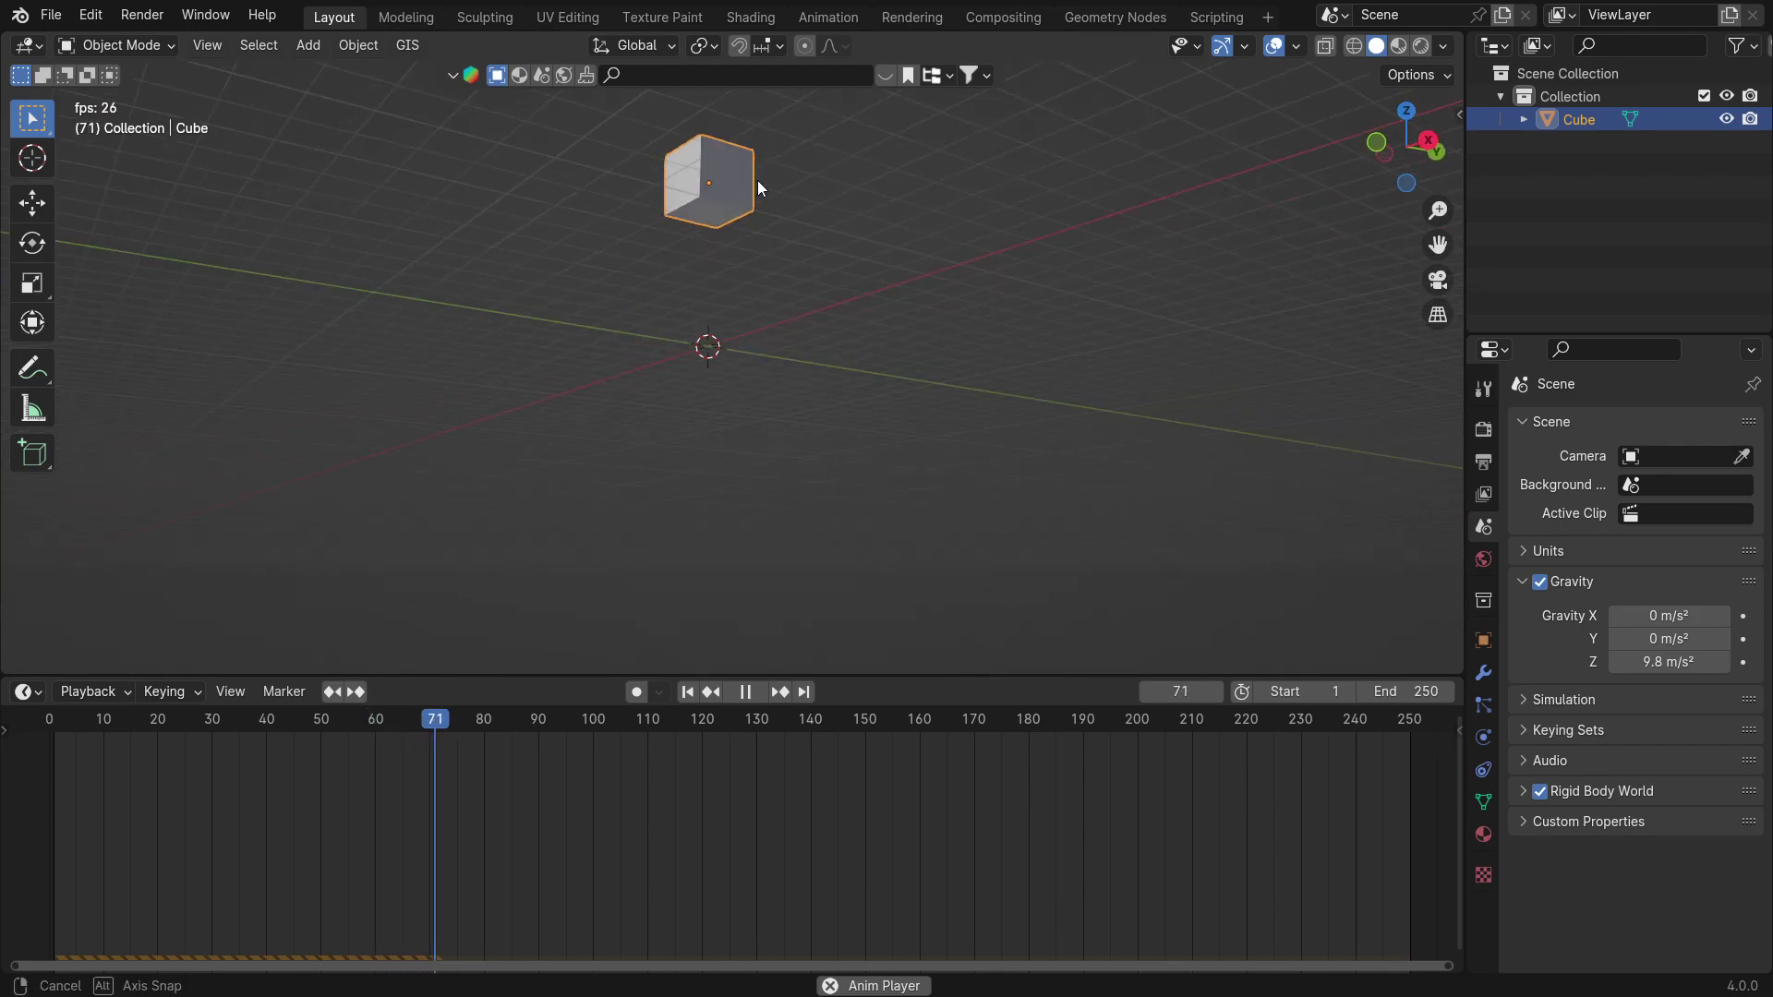
{"action": "middle_click_drag", "start_coordinate": [757, 180], "coordinate": [745, 457]}
{"action": "key", "text": "space"}
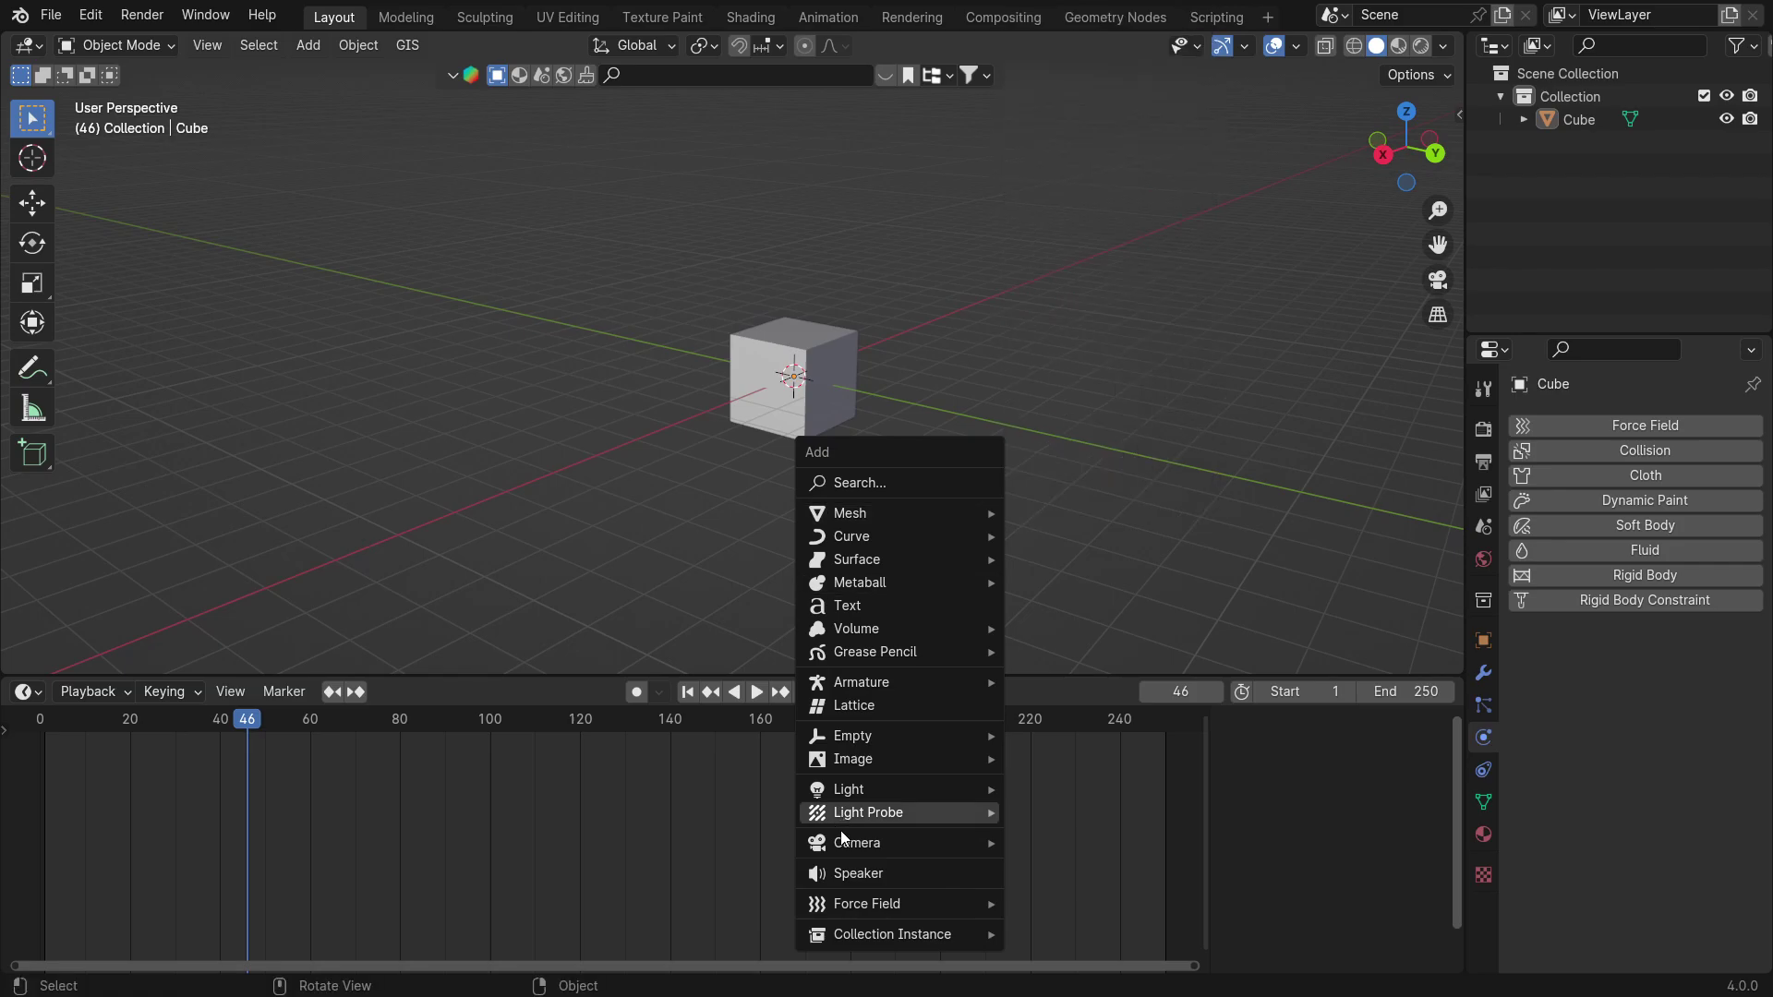
Add a camera and move it along the positive Y axis, away from the cube
{"action": "mouse_move", "coordinate": [969, 842]}
{"action": "left_click", "coordinate": [1071, 841]}
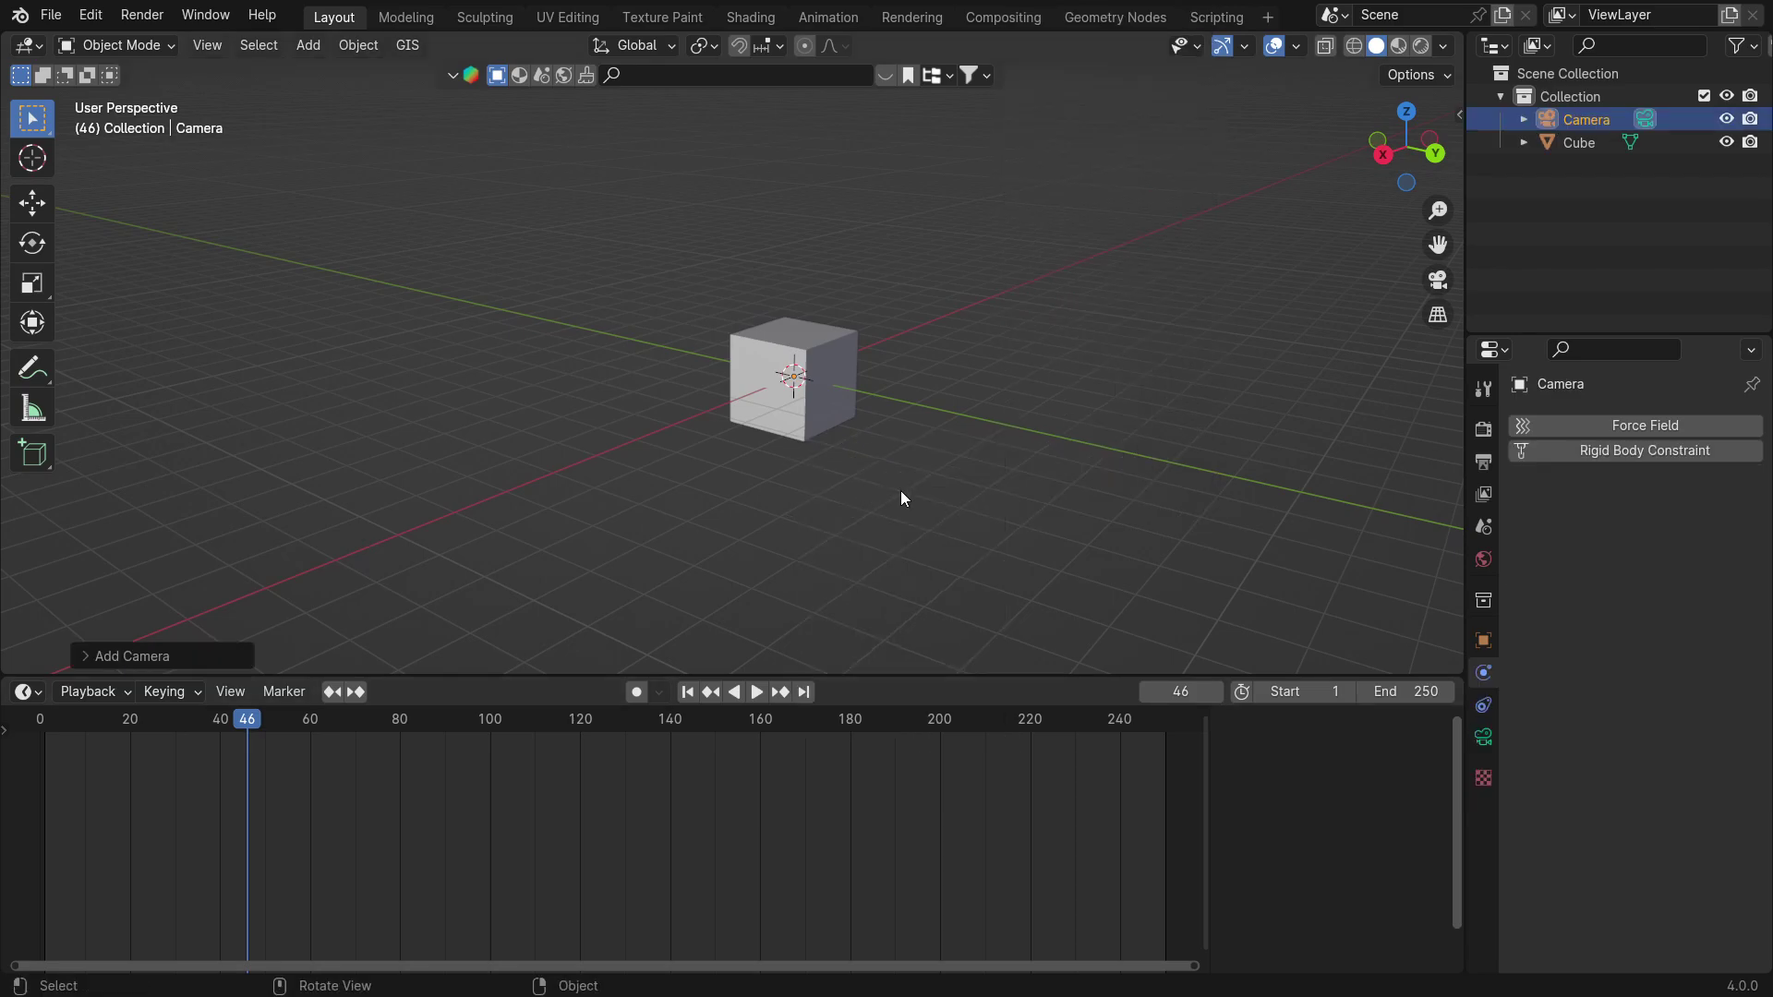
{"action": "key", "text": "g"}
{"action": "key", "text": "y"}
{"action": "left_click", "coordinate": [1231, 524]}
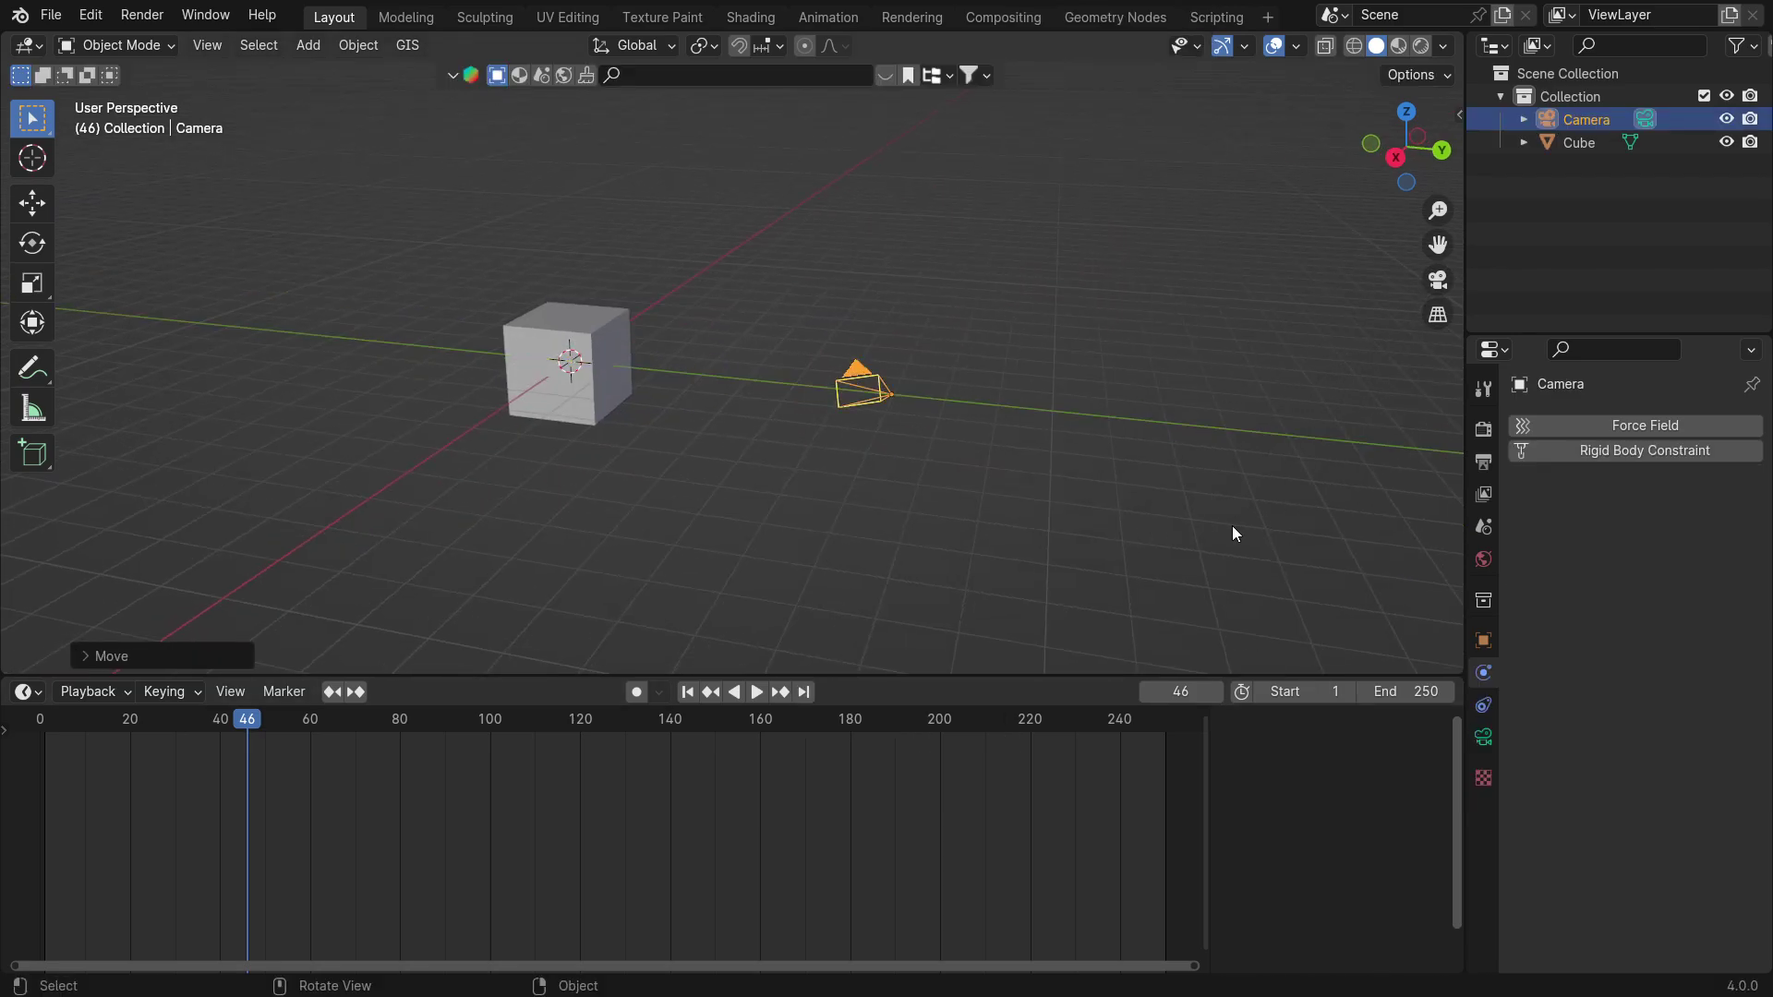
Look through the new camera, return to the perspective view and show the camera's lens settings
{"action": "key", "text": "KP_0"}
{"action": "key", "text": "KP_0"}
{"action": "left_click", "coordinate": [1481, 736]}
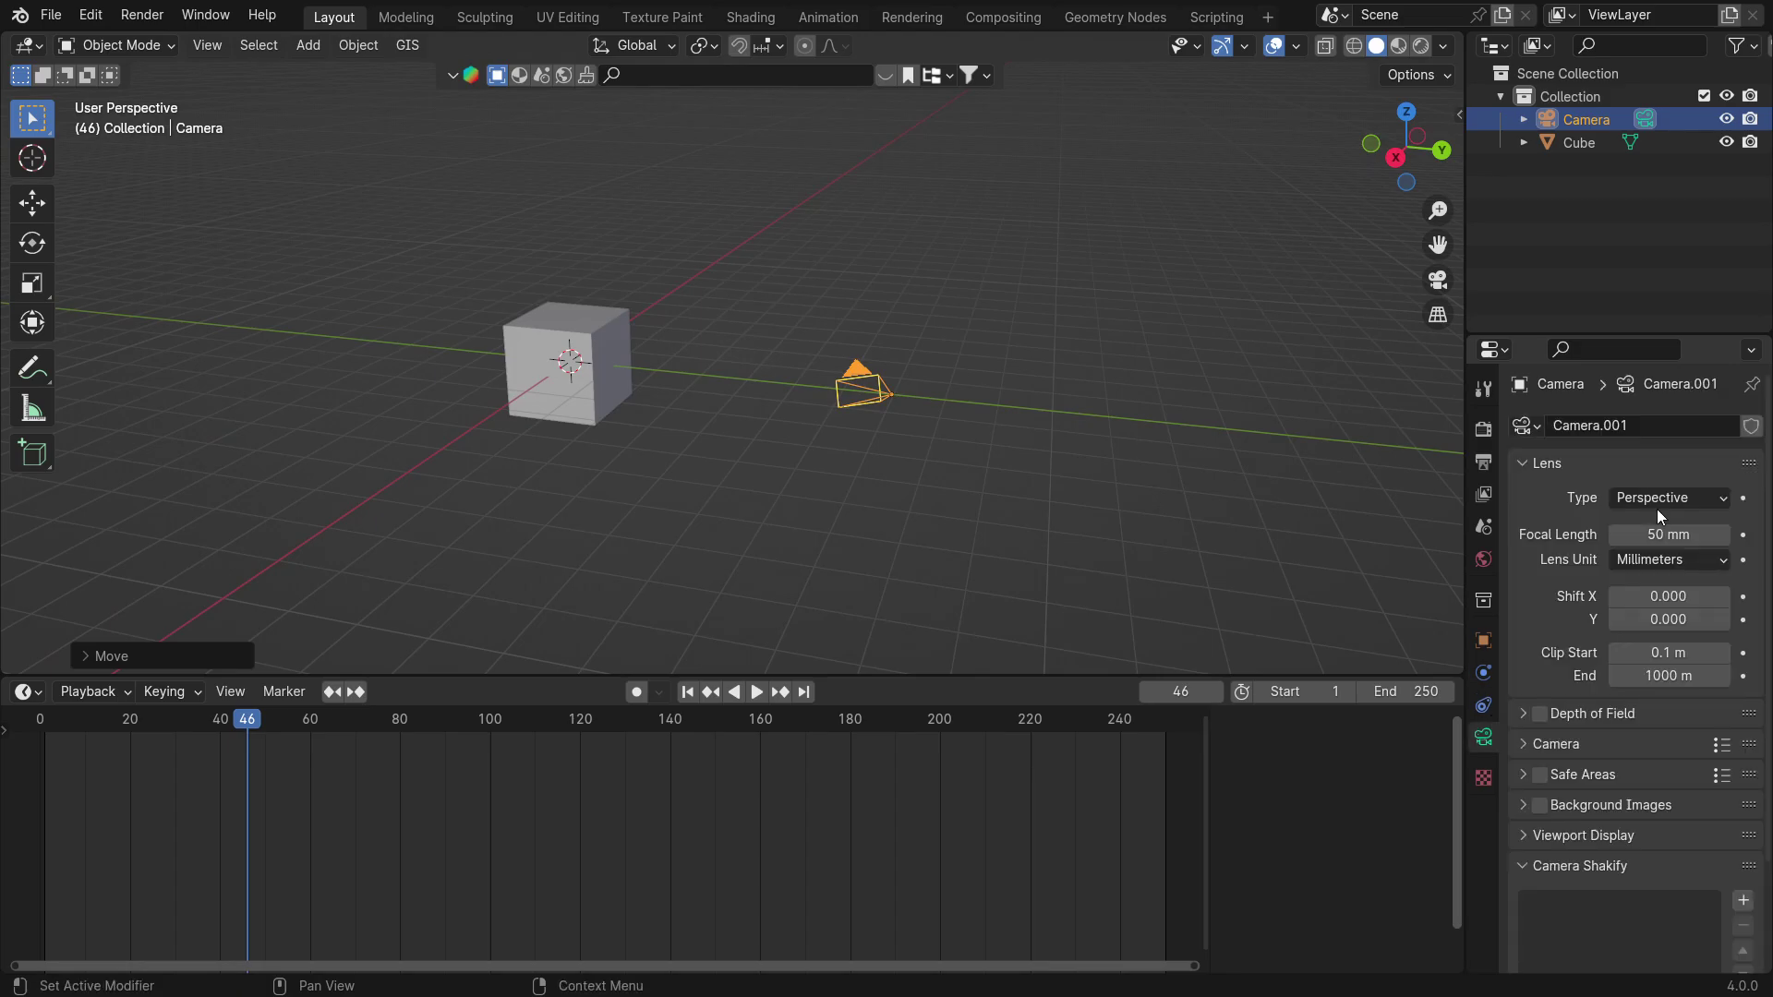
Add a Track To constraint to the camera with the cube as its target
{"action": "left_click", "coordinate": [1485, 706]}
{"action": "left_click", "coordinate": [1630, 426]}
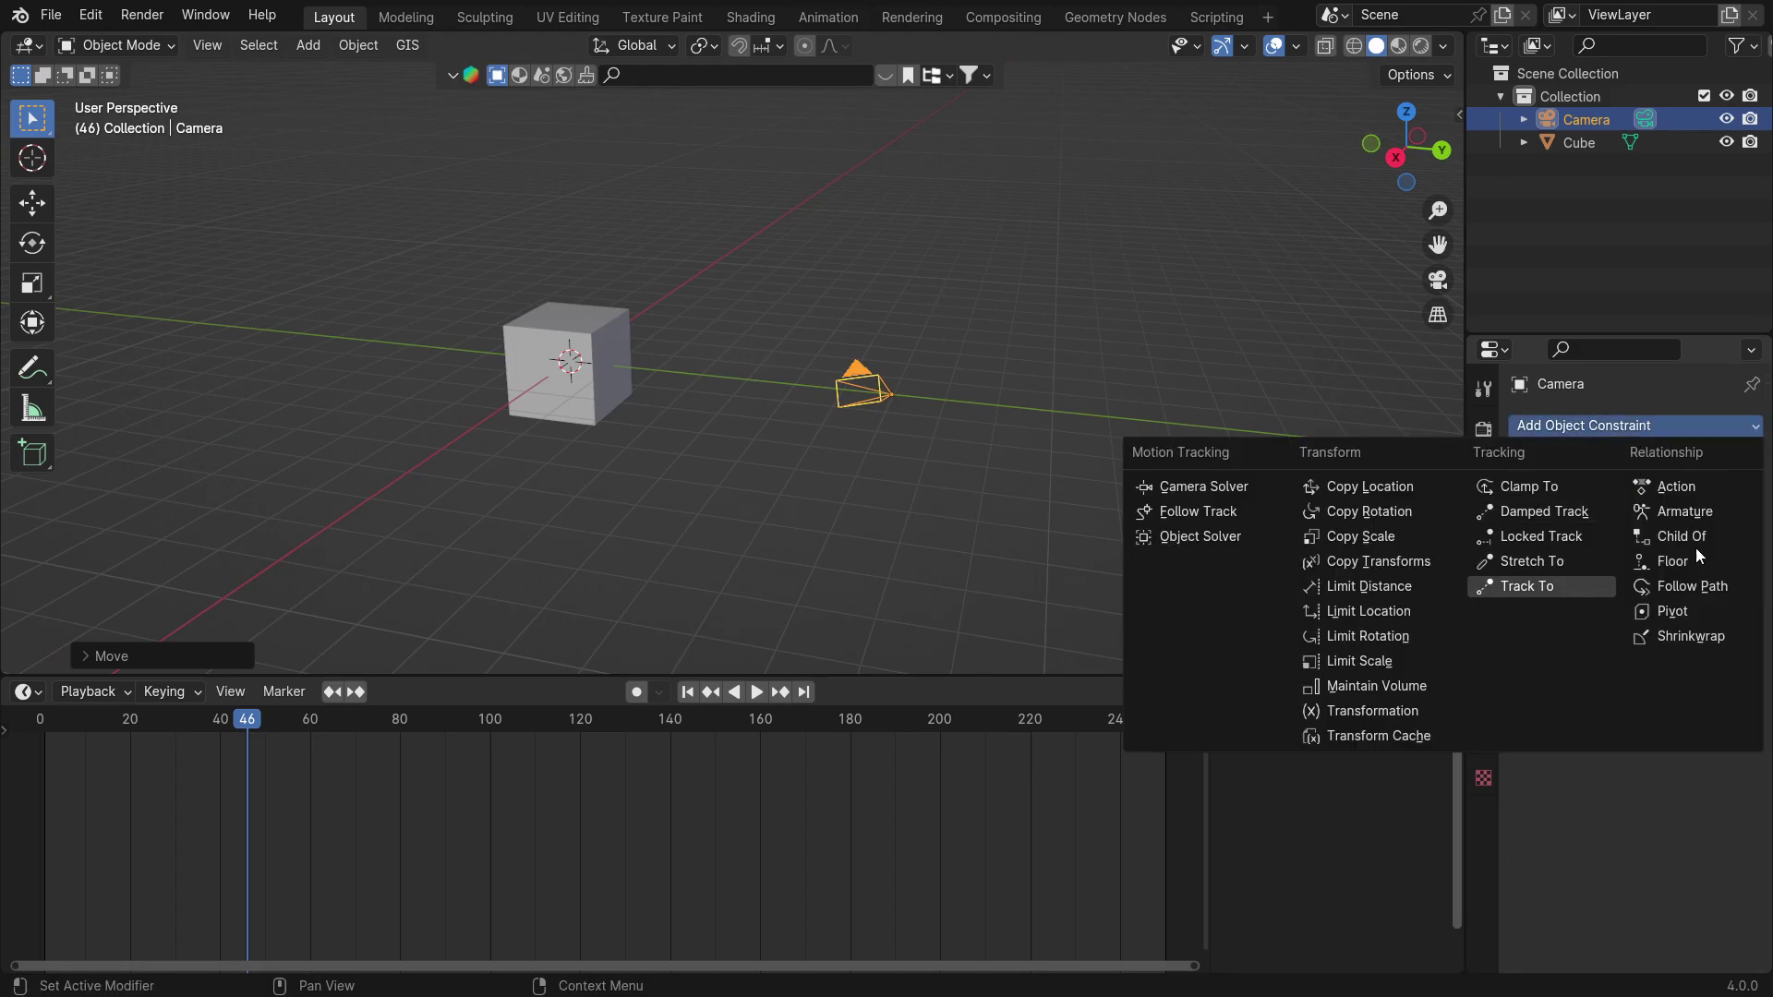
{"action": "left_click", "coordinate": [1544, 586]}
{"action": "left_click", "coordinate": [1719, 500]}
{"action": "left_click", "coordinate": [582, 325]}
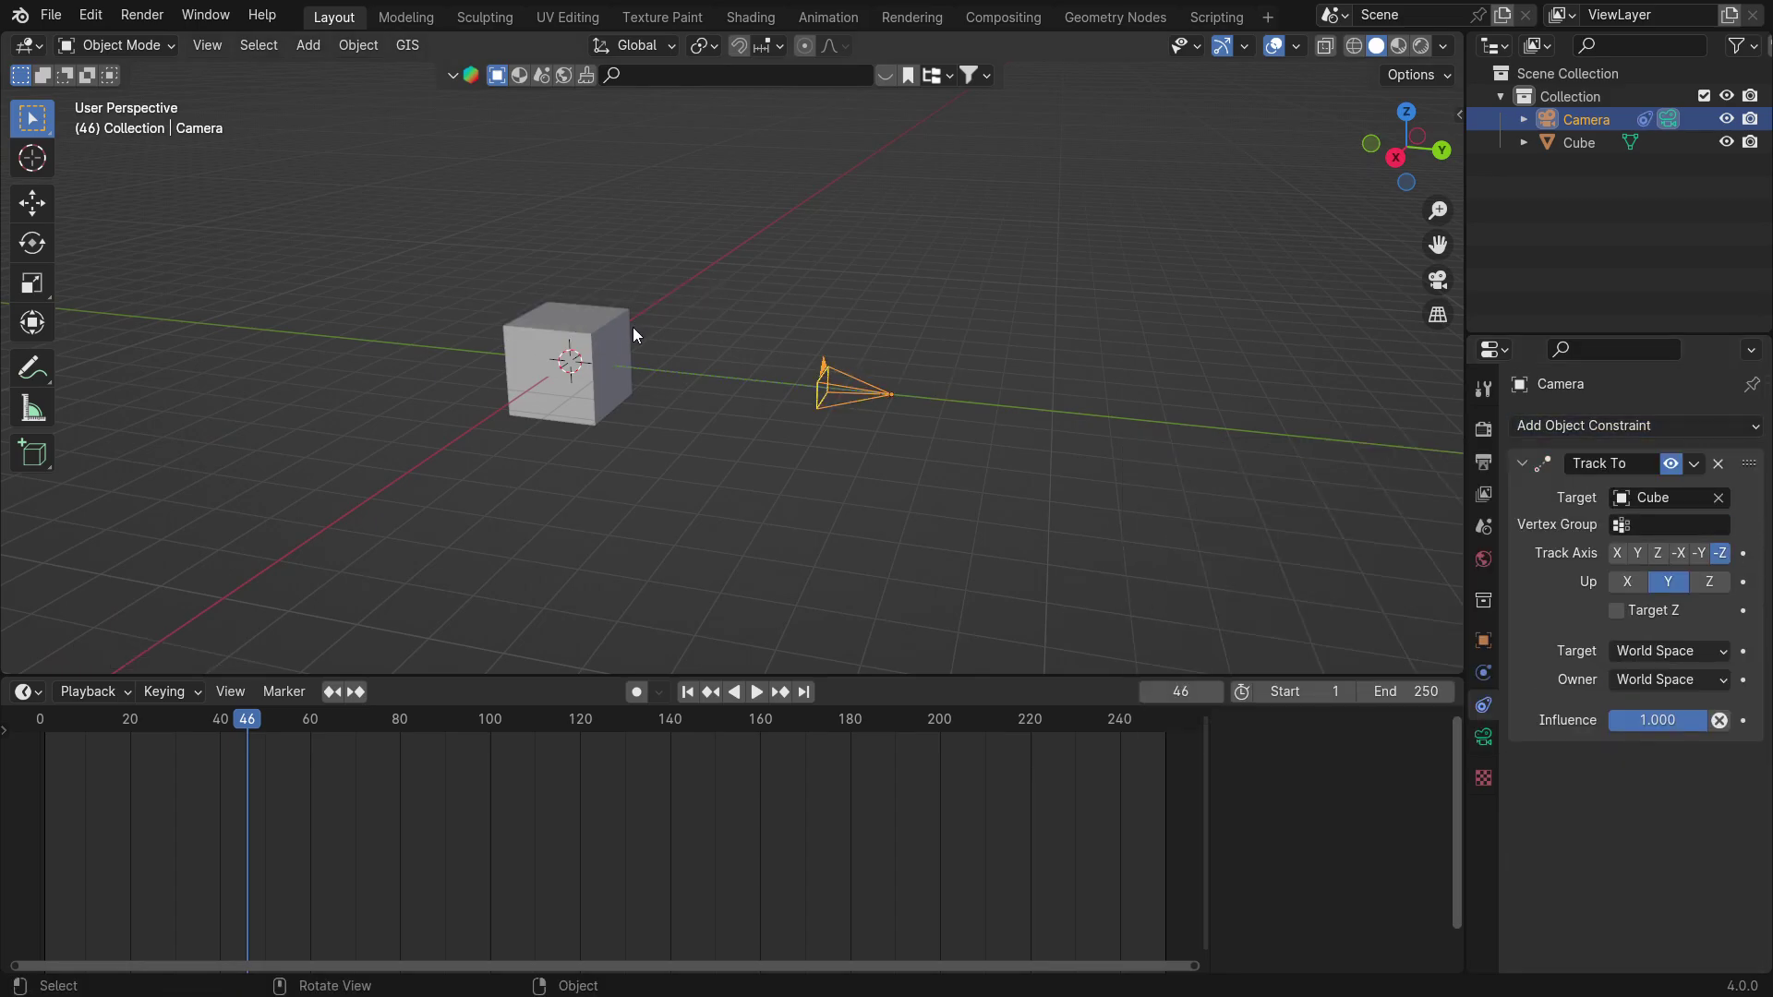
Look through the camera and move it along the Z axis to demonstrate that it keeps tracking the cube
{"action": "key", "text": "KP_0"}
{"action": "key", "text": "g"}
{"action": "key", "text": "z"}
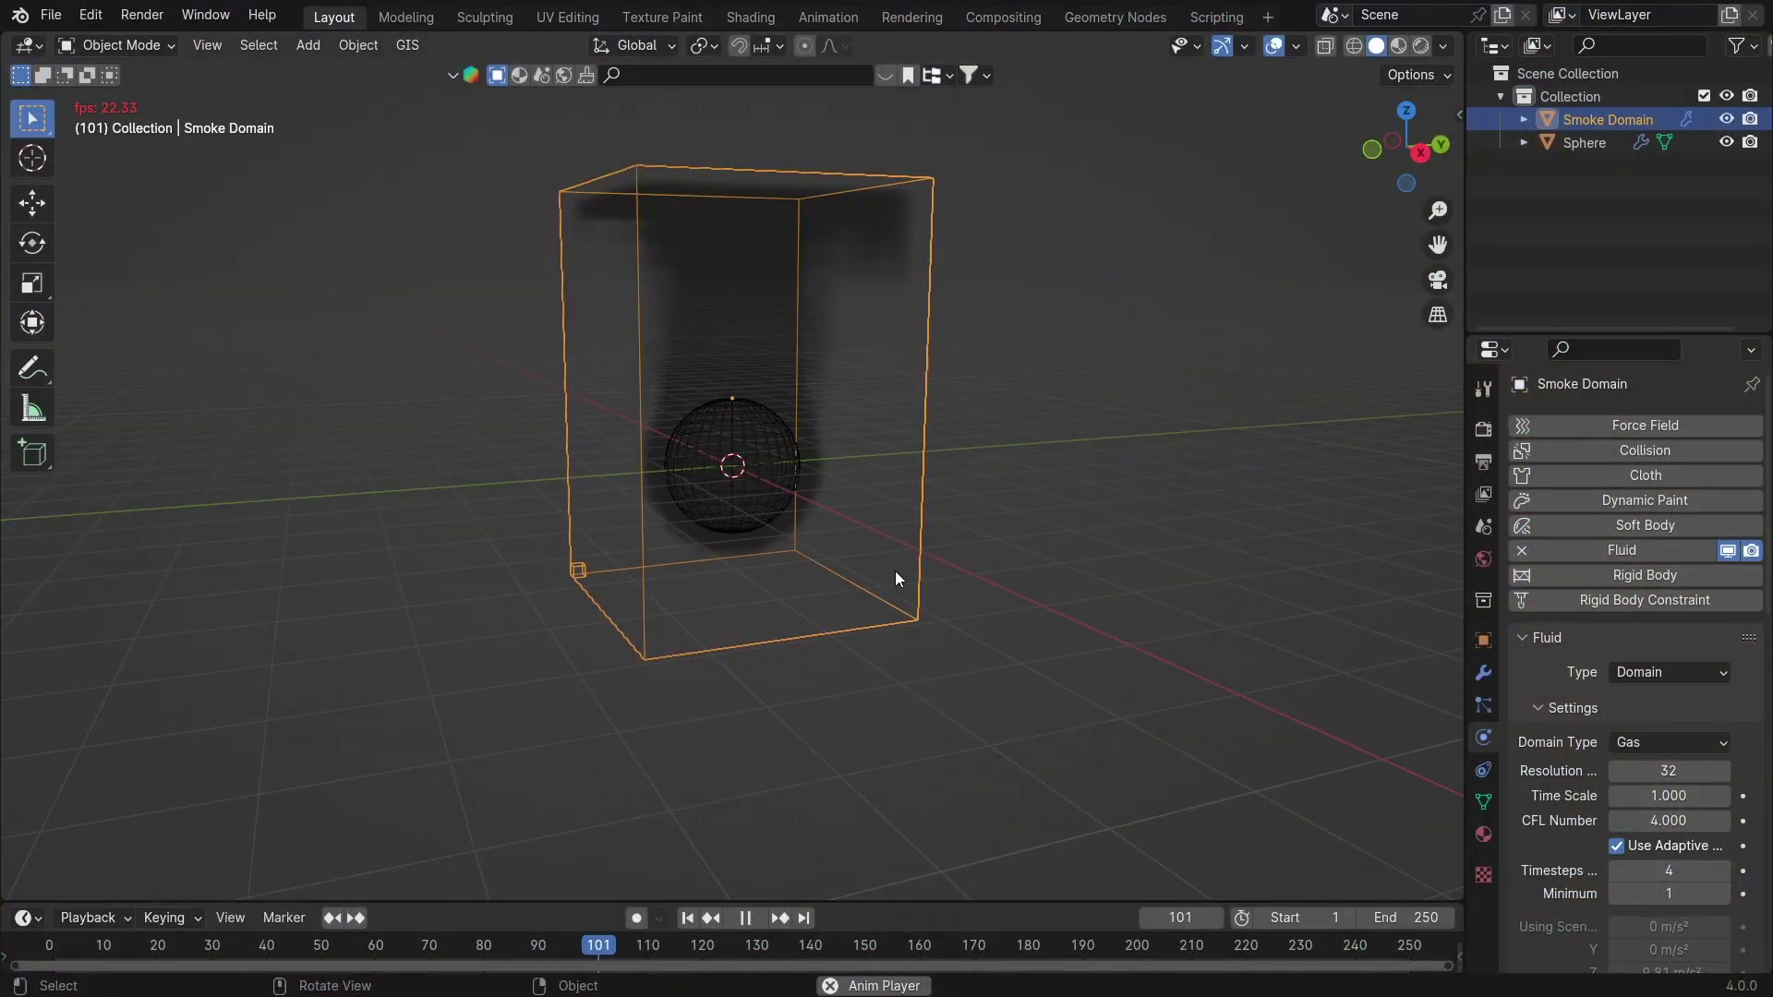
Stop the smoke simulation, set the sphere's fluid flow type to Fire + Smoke and replay it from the first frame
{"action": "key", "text": "space"}
{"action": "left_click", "coordinate": [757, 438]}
{"action": "left_click", "coordinate": [1667, 742]}
{"action": "left_click", "coordinate": [1649, 795]}
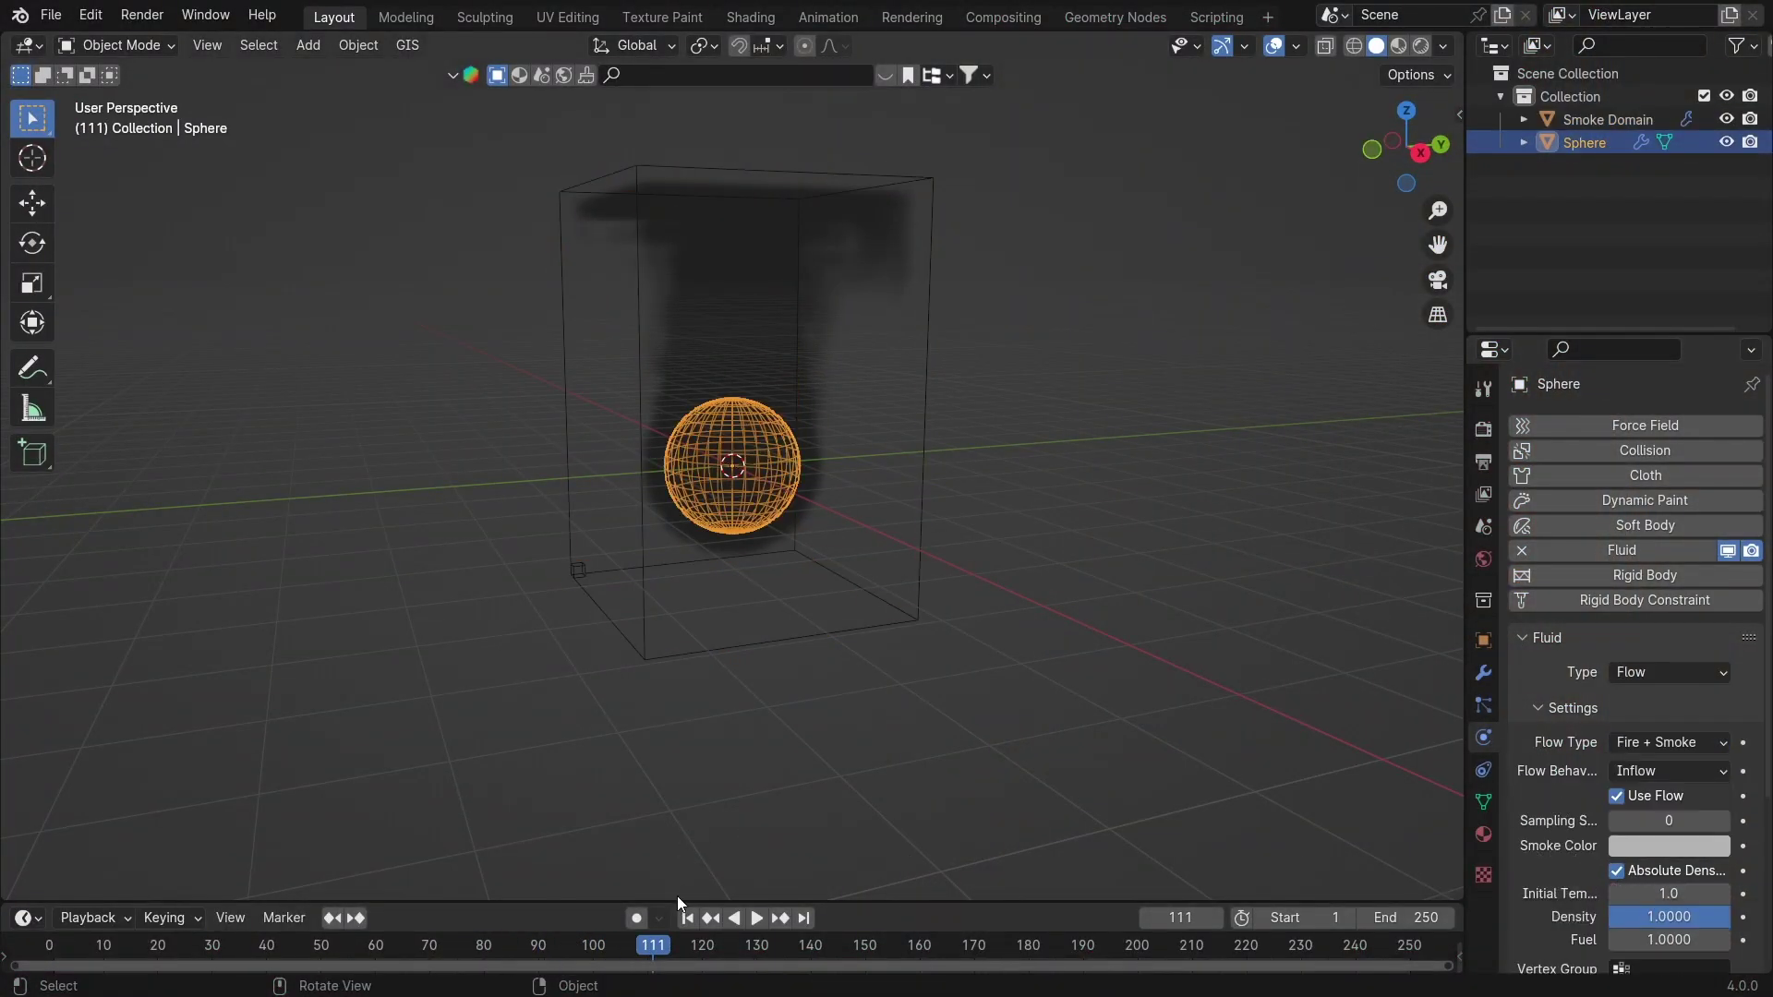
{"action": "key", "text": "shift+Left"}
{"action": "key", "text": "space"}
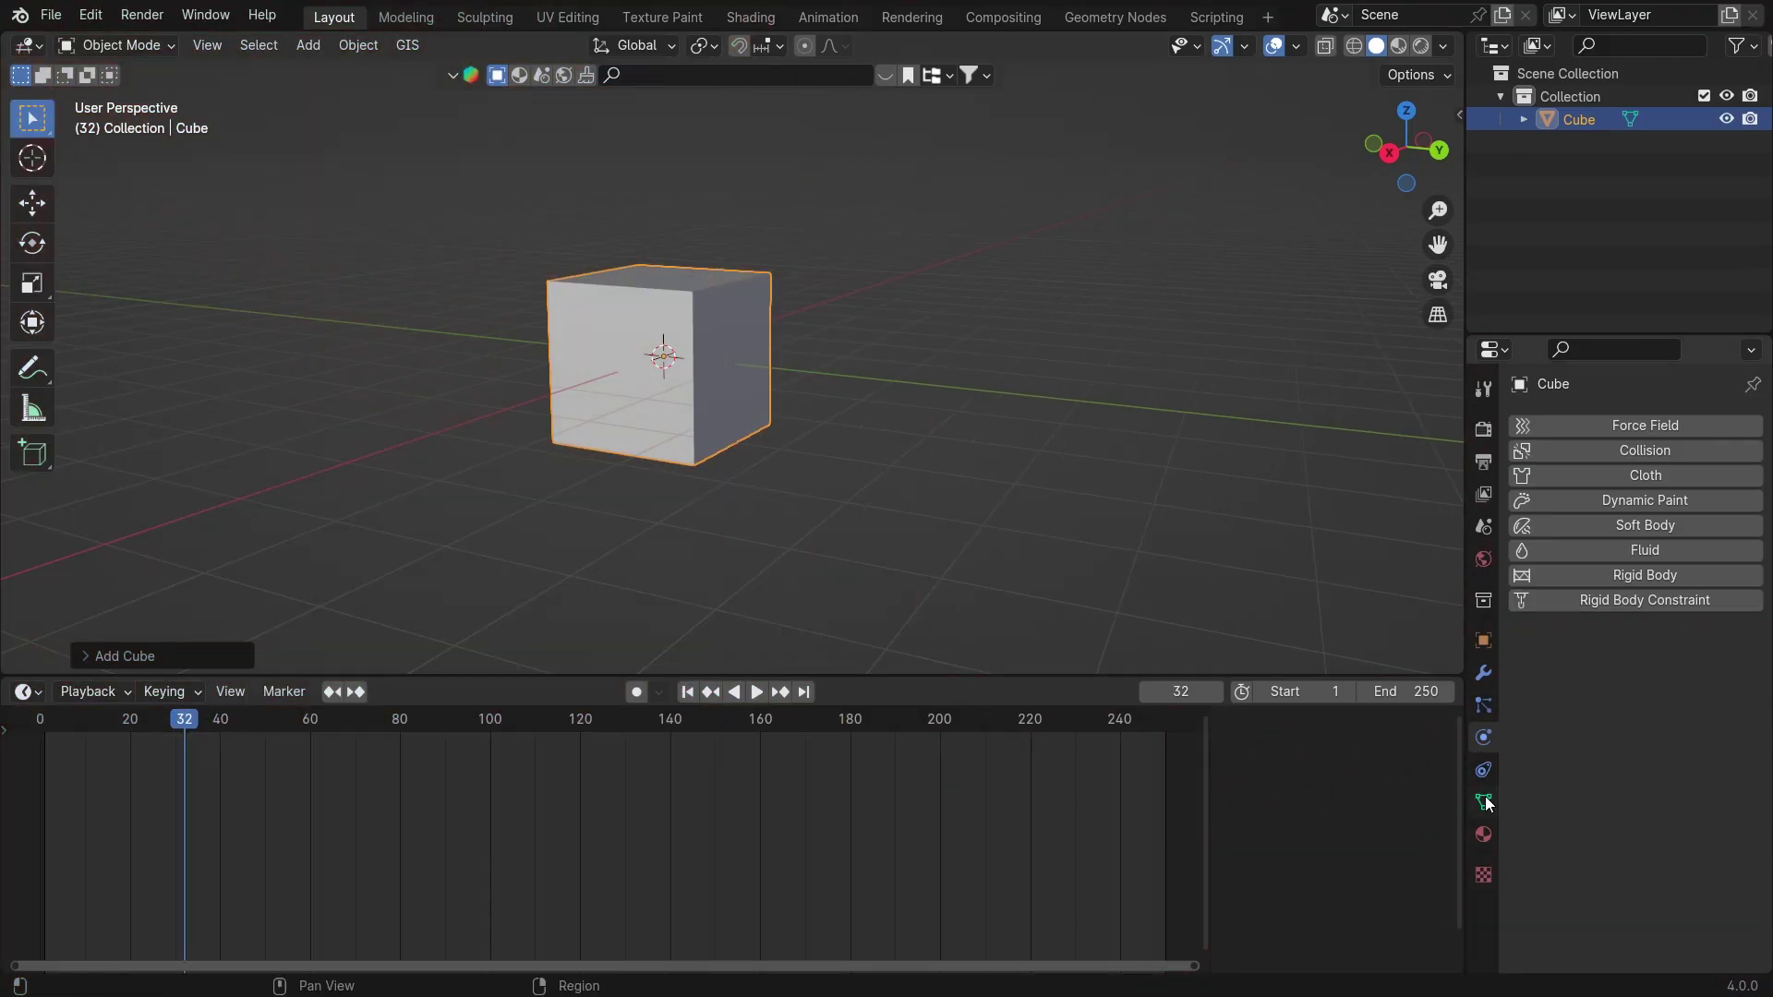
Create a vertex group on the cube, assign all its geometry to it in Edit Mode and return to Object Mode
{"action": "left_click", "coordinate": [1483, 802]}
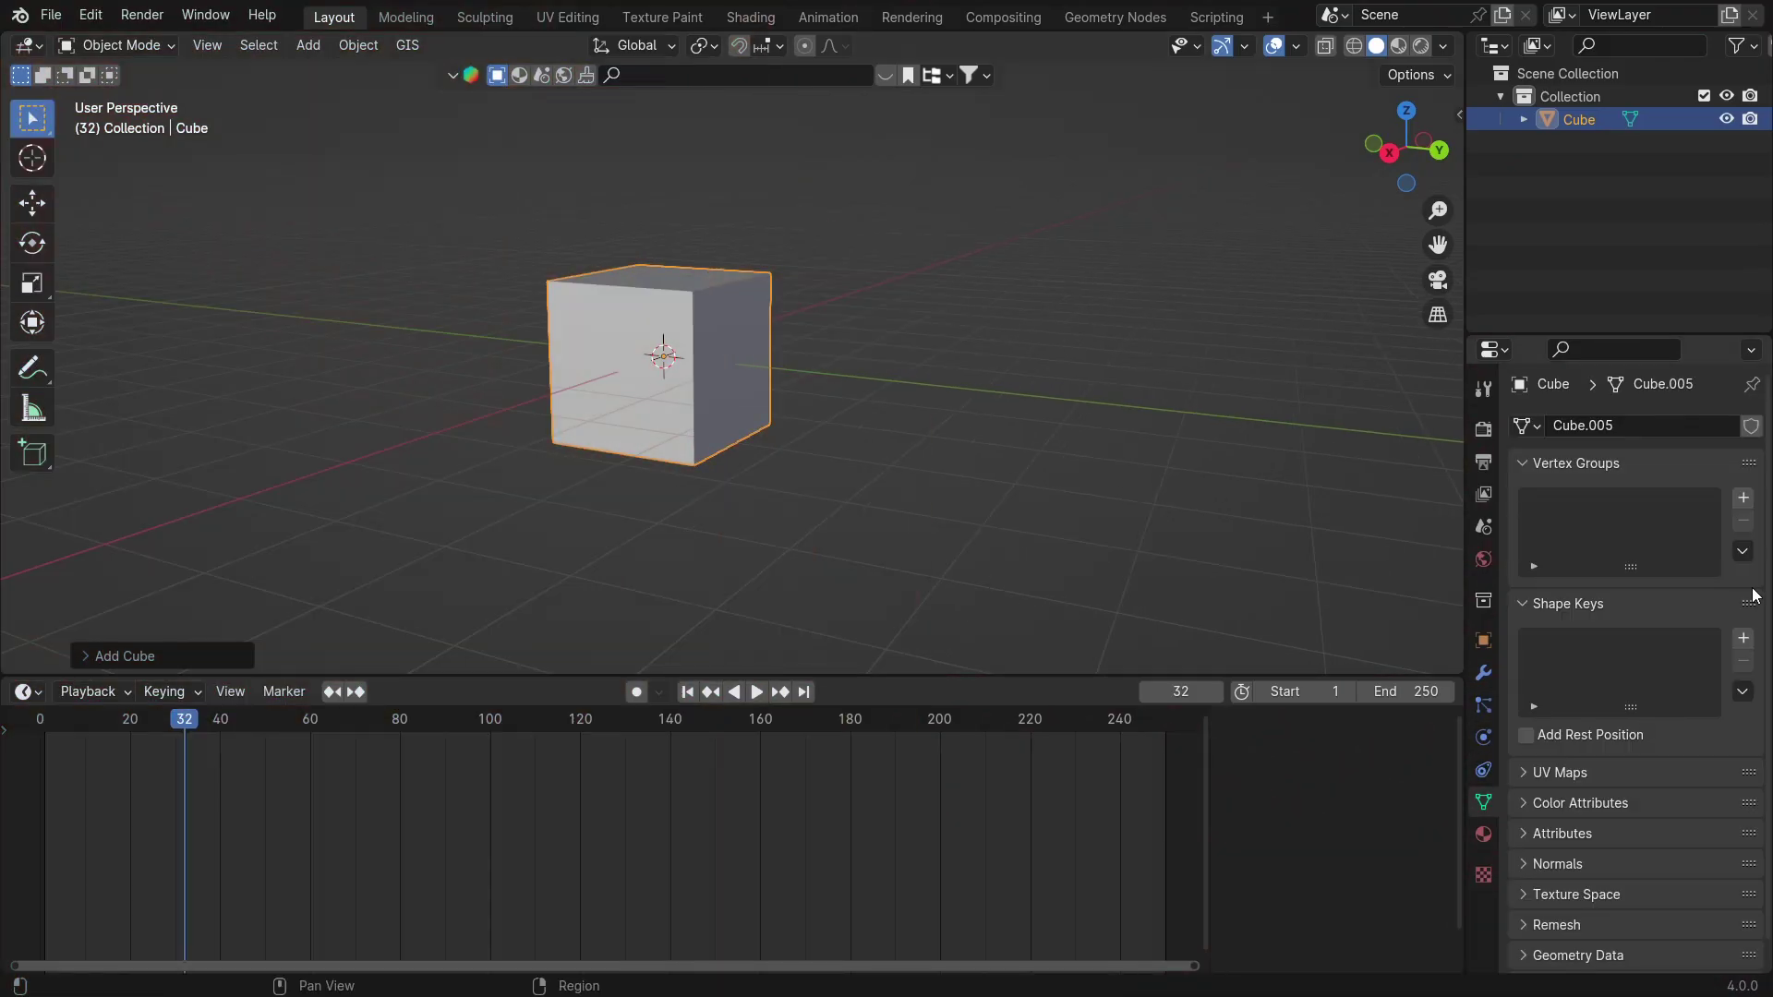
{"action": "left_click", "coordinate": [1742, 498]}
{"action": "key", "text": "Tab"}
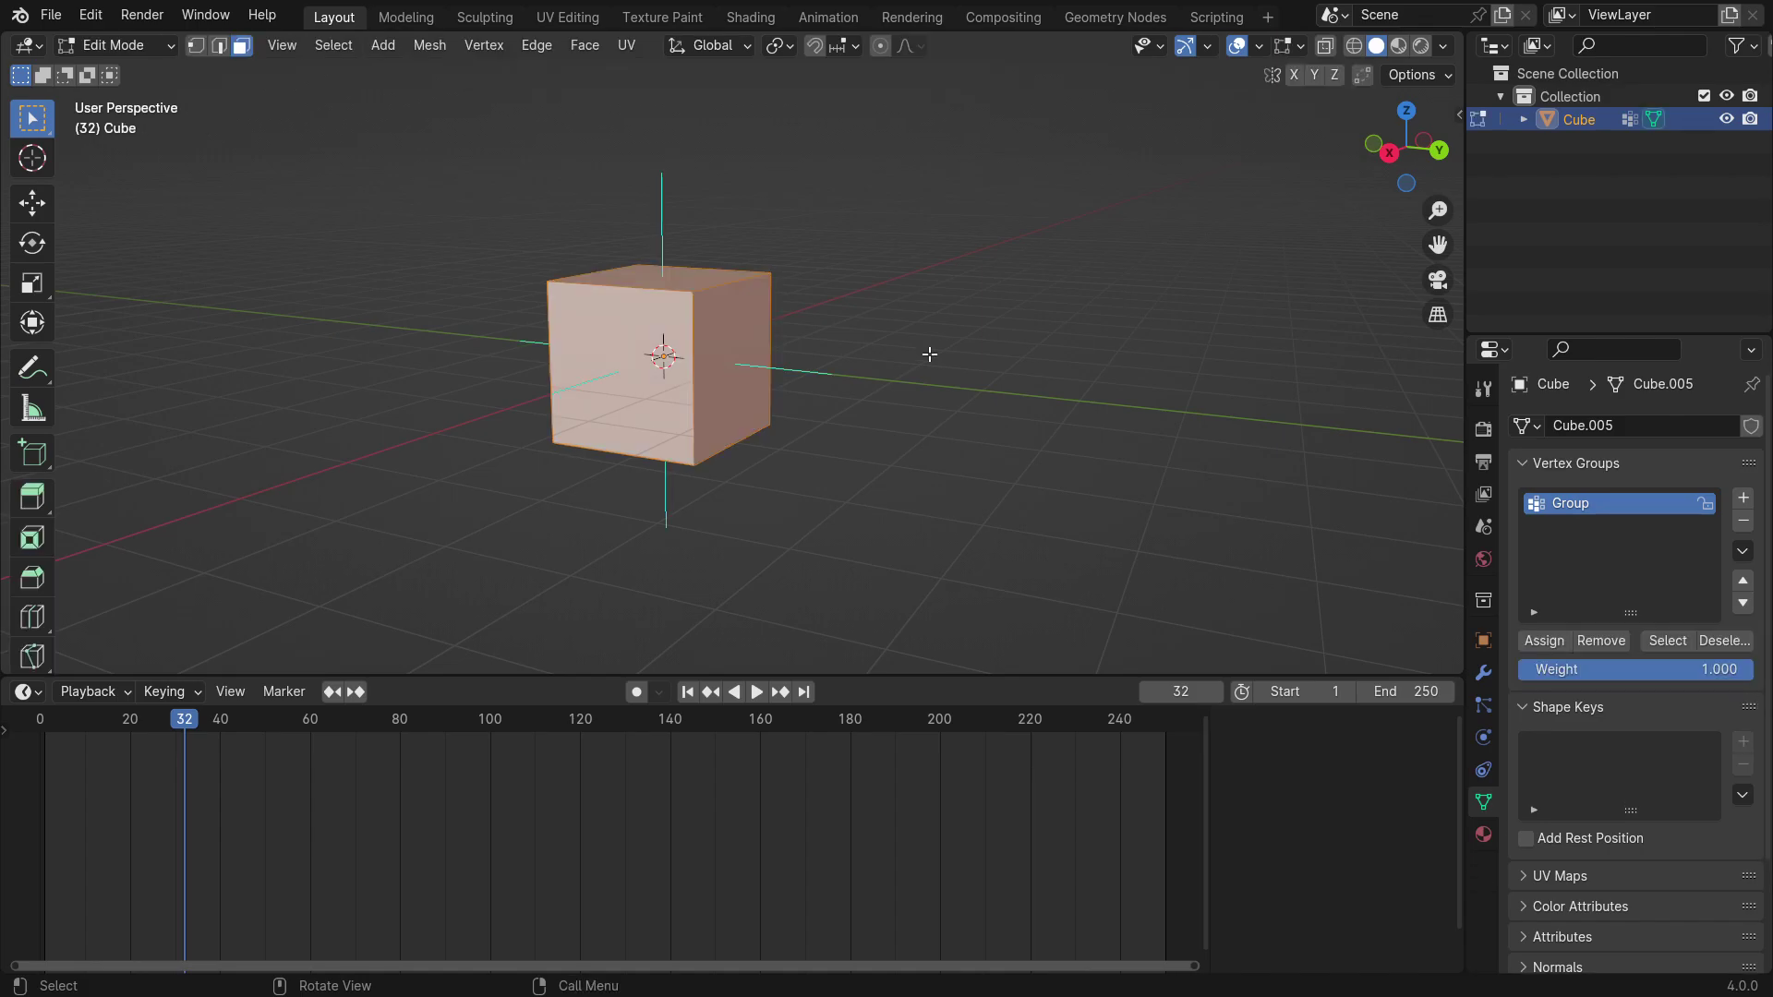
{"action": "left_click", "coordinate": [1551, 640]}
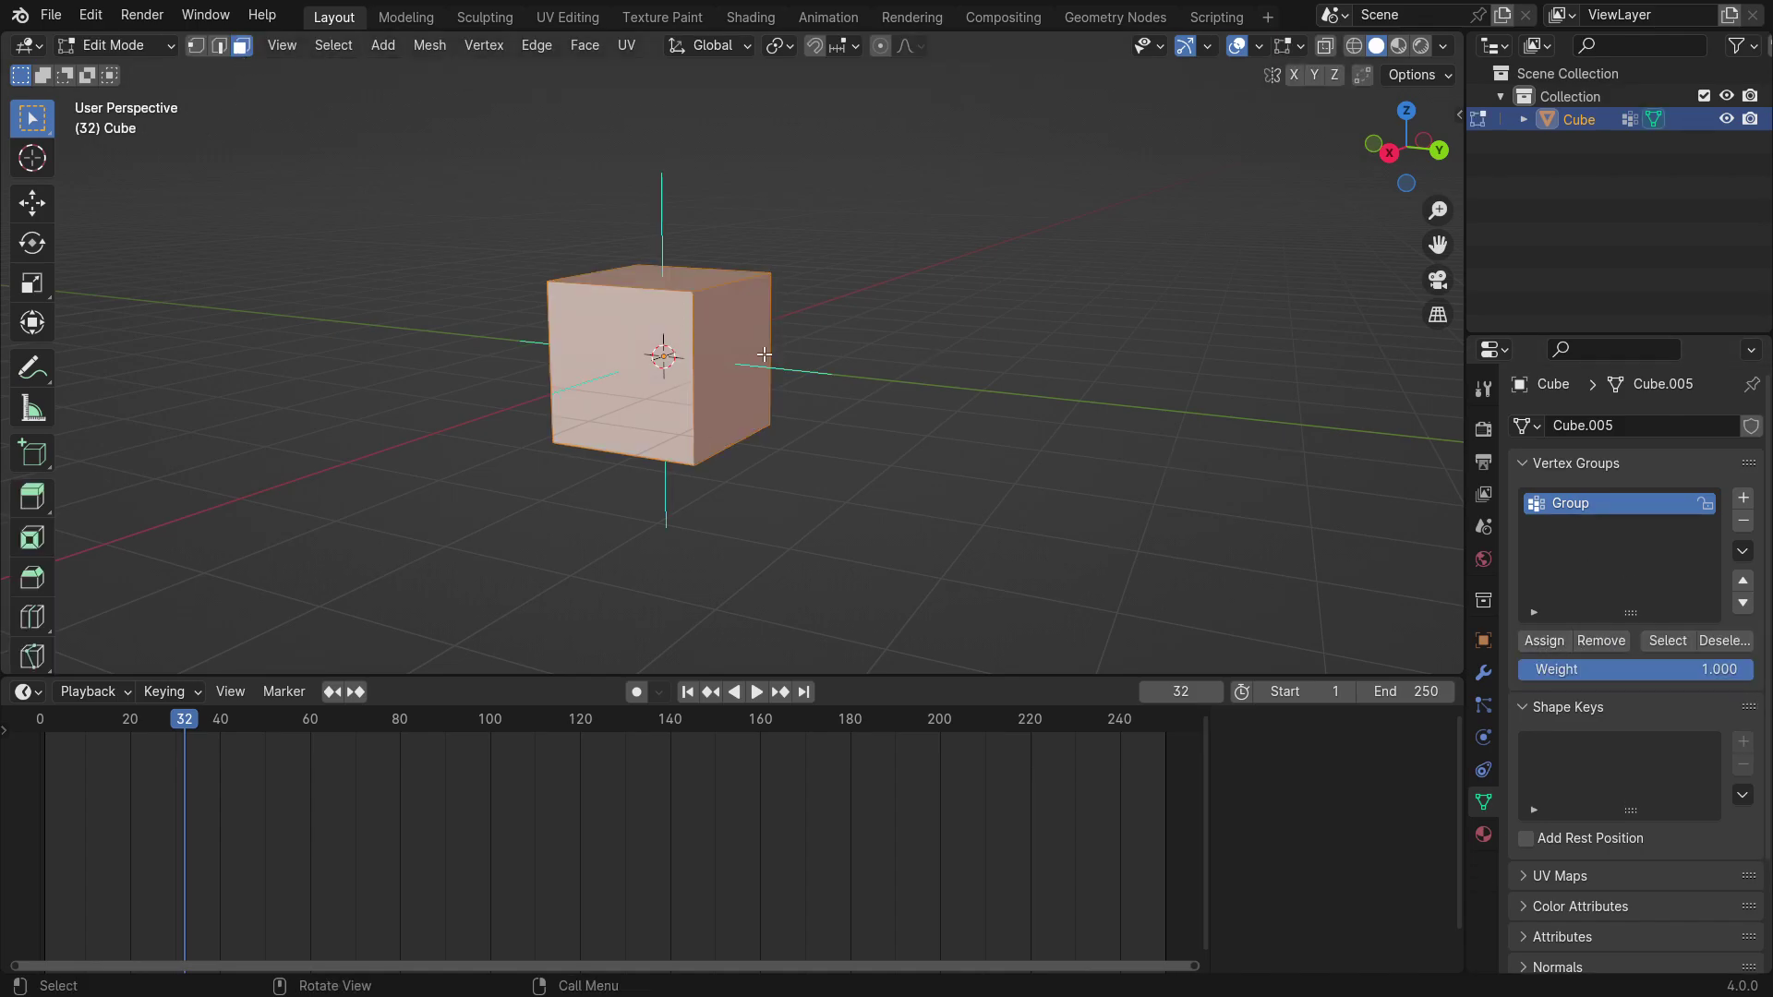
{"action": "left_click", "coordinate": [965, 441]}
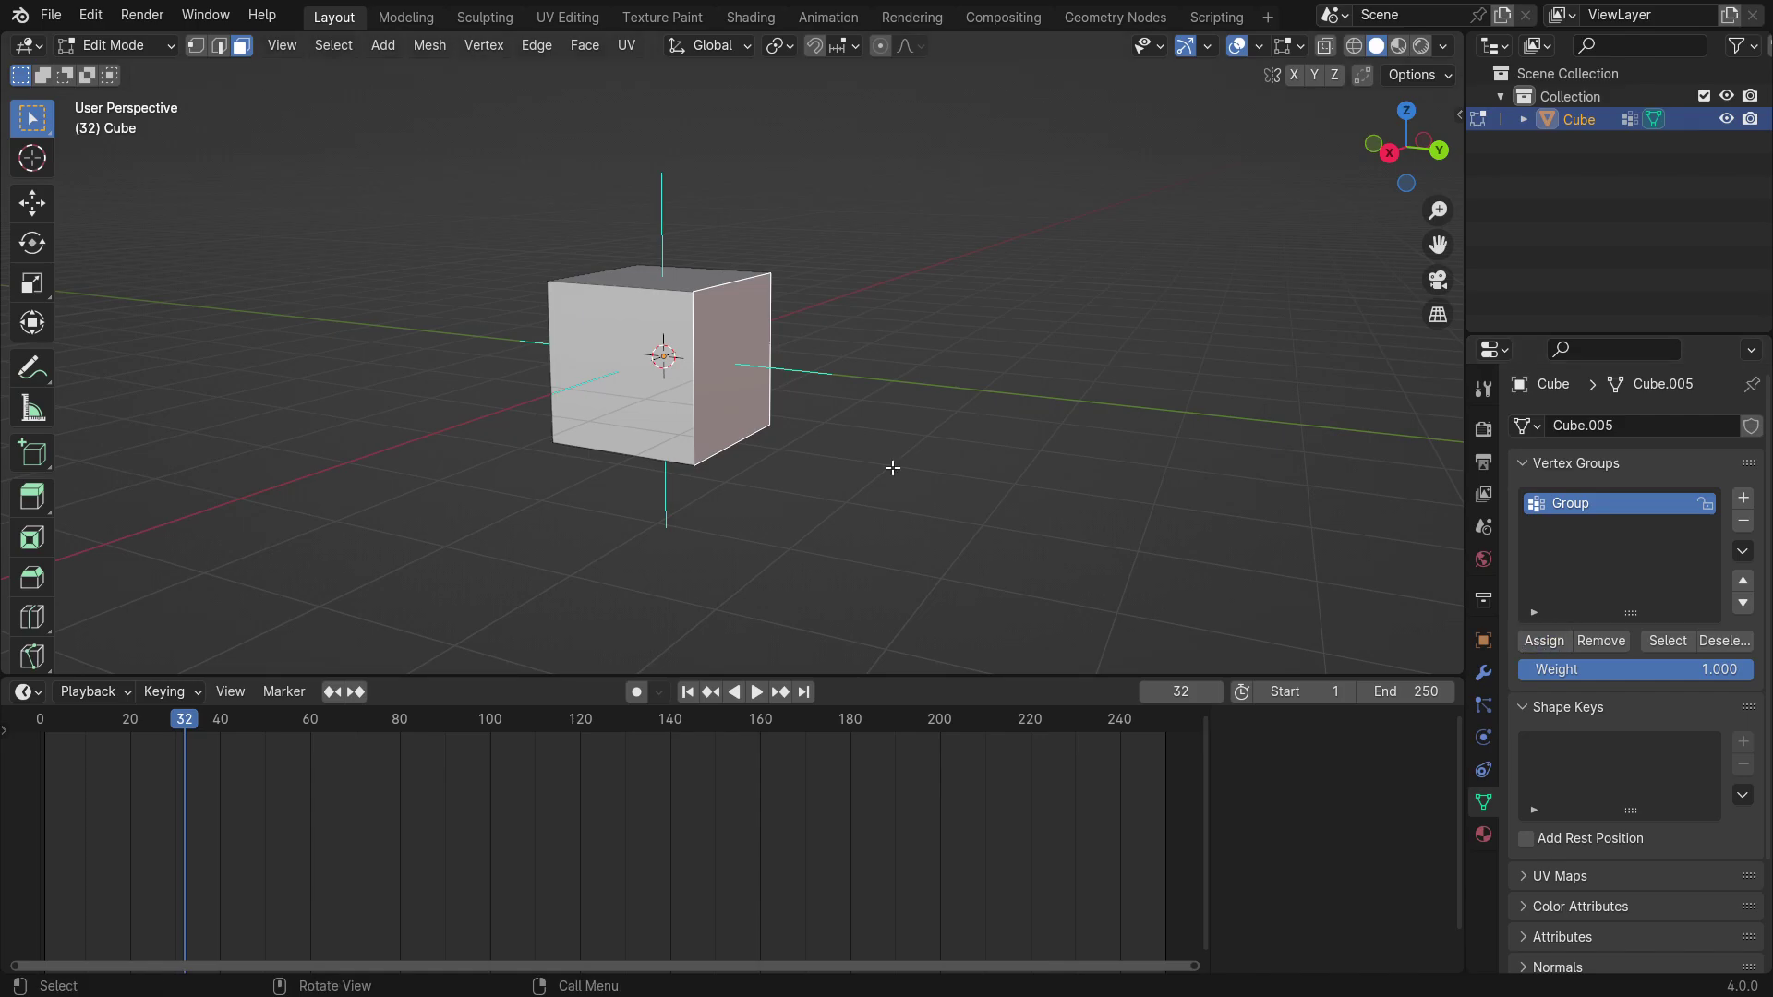
{"action": "key", "text": "Tab"}
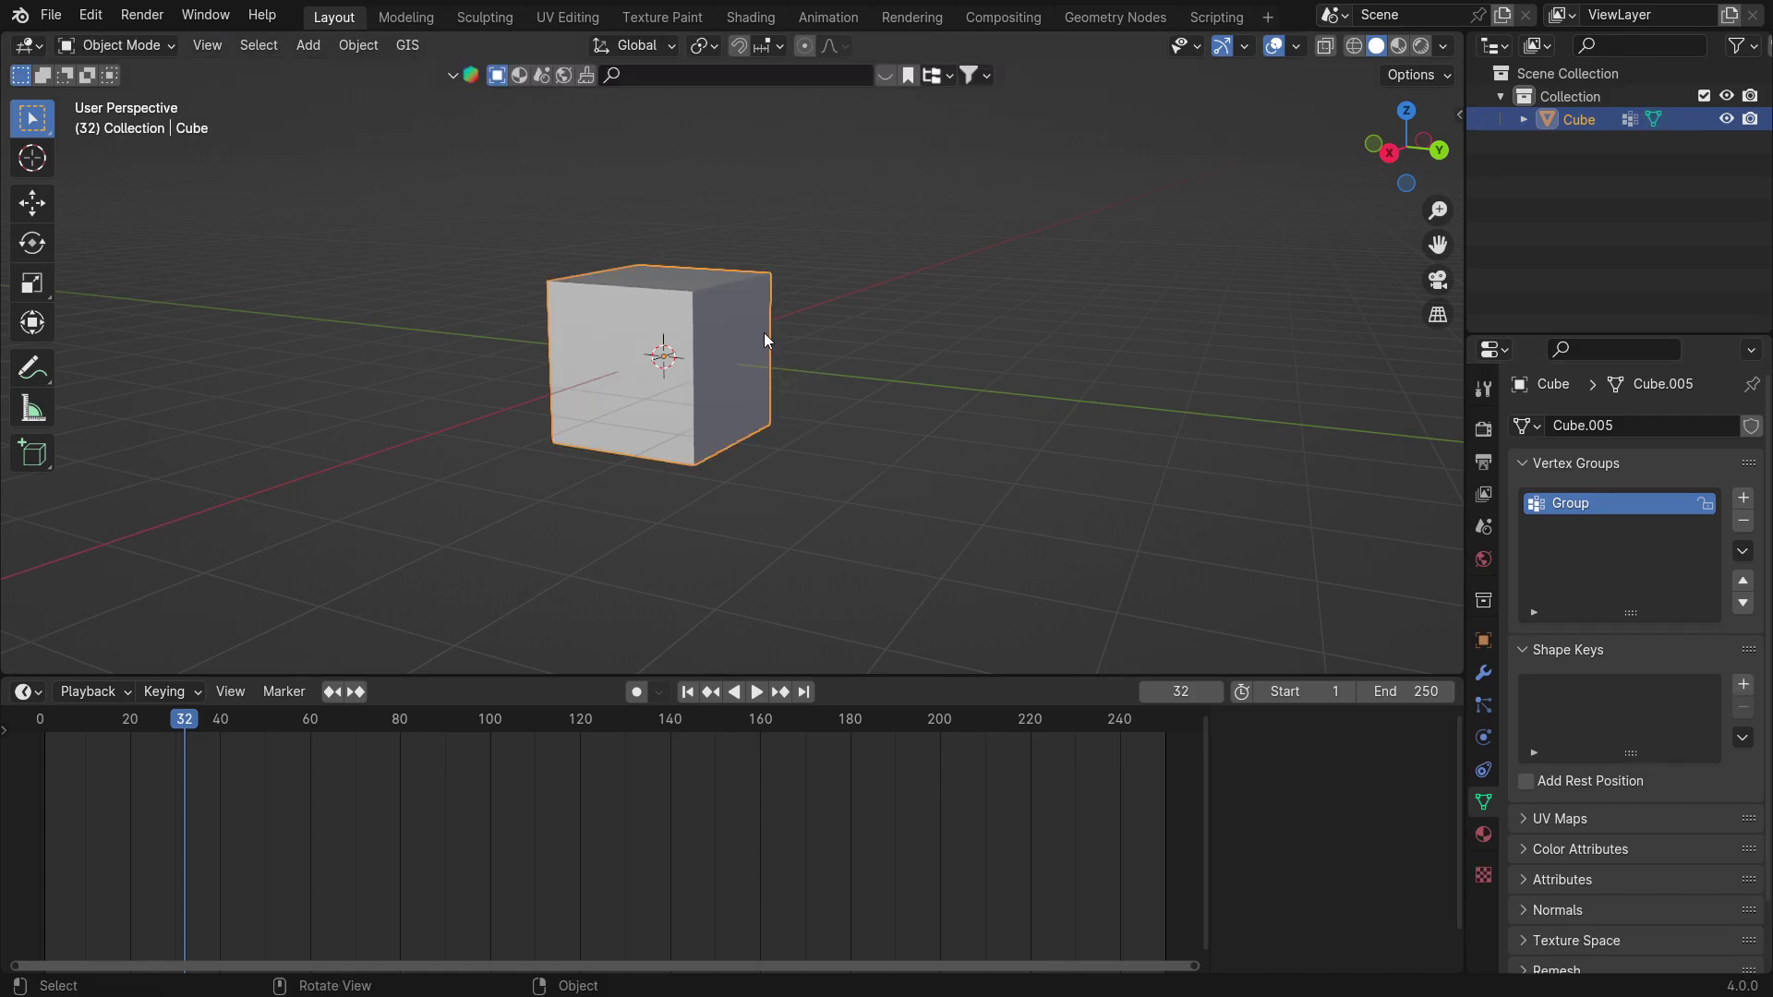
Add an emitter particle system to the cube and look through its settings and the available interaction modes
{"action": "left_click", "coordinate": [1483, 704]}
{"action": "left_click", "coordinate": [1752, 426]}
{"action": "scroll", "coordinate": [1671, 696], "scroll_direction": "down", "scroll_amount": 5}
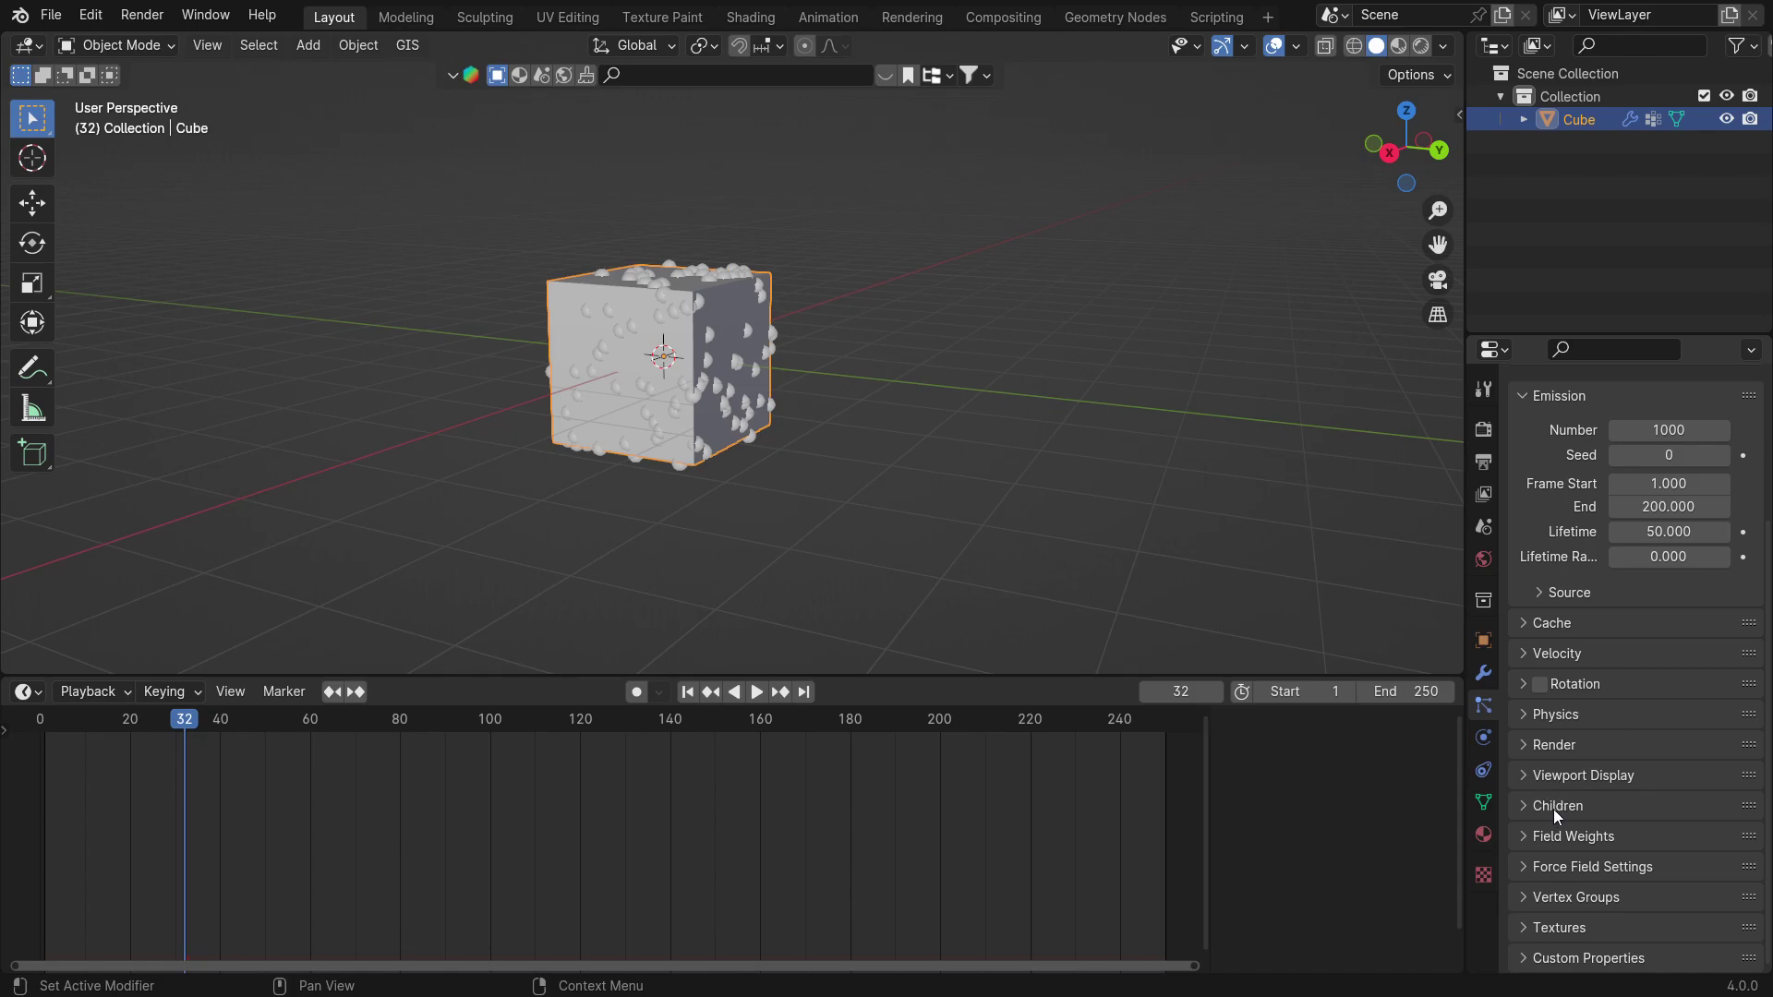
{"action": "scroll", "coordinate": [1559, 805], "scroll_direction": "up", "scroll_amount": 5}
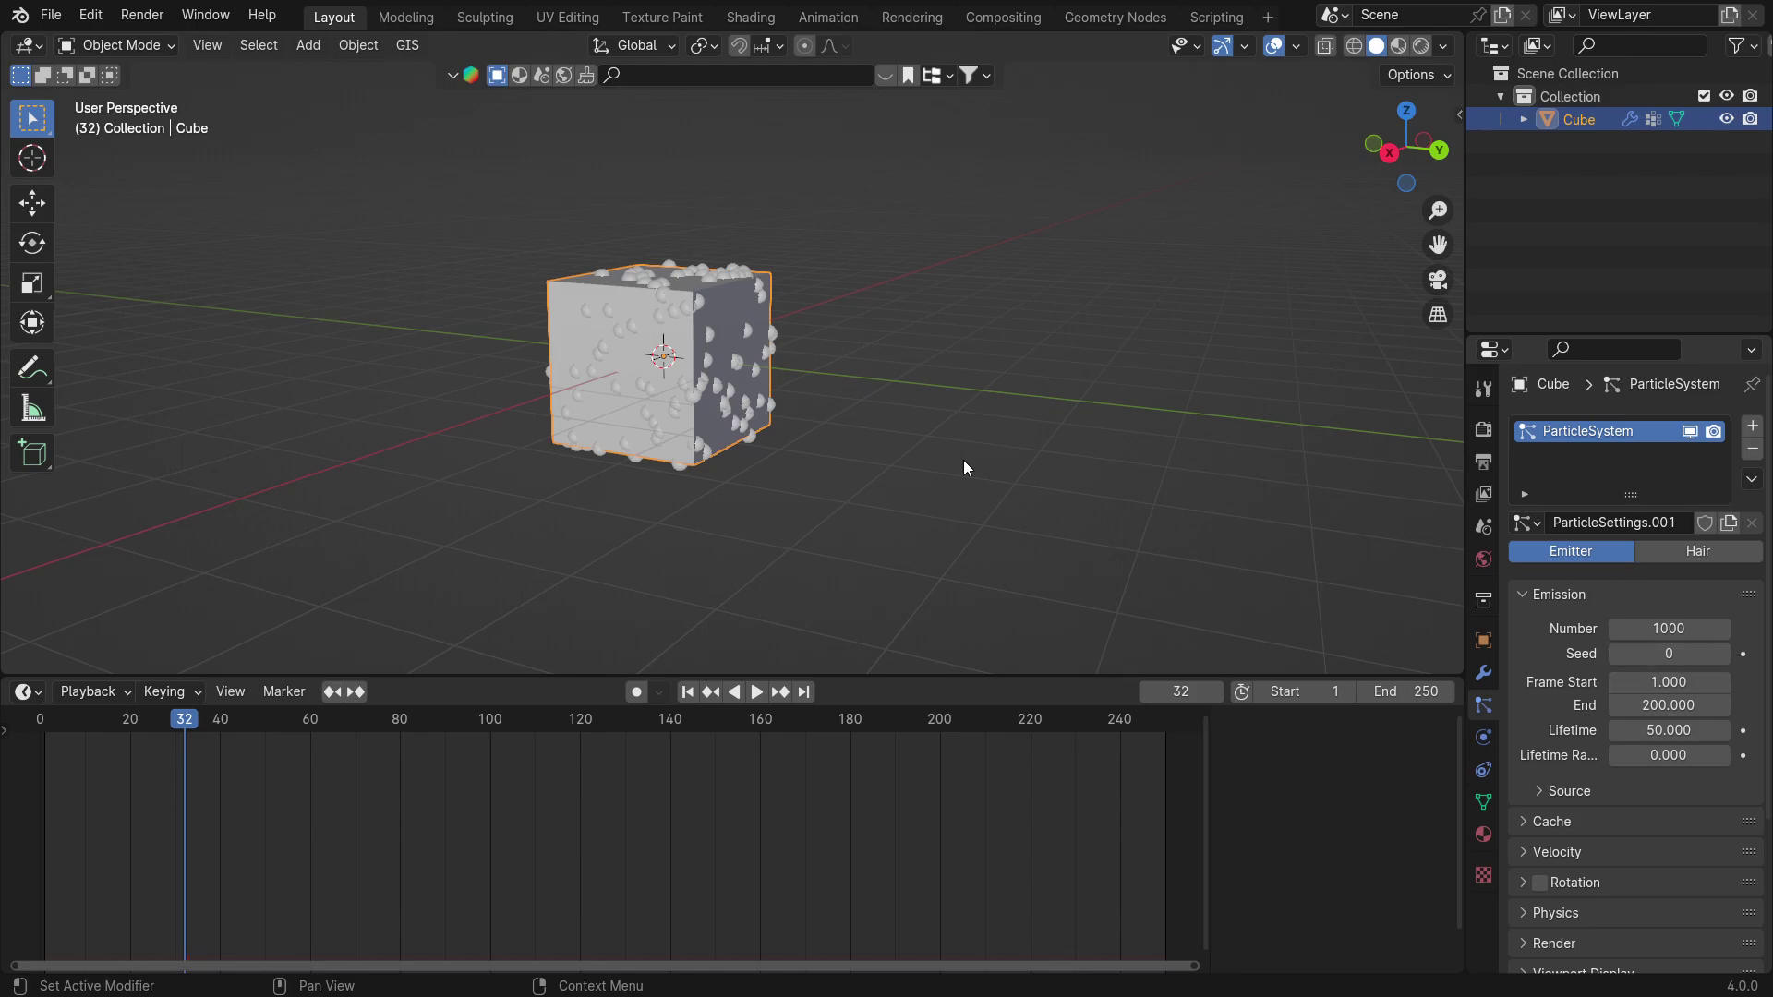
{"action": "left_click", "coordinate": [115, 46]}
{"action": "left_click", "coordinate": [92, 97]}
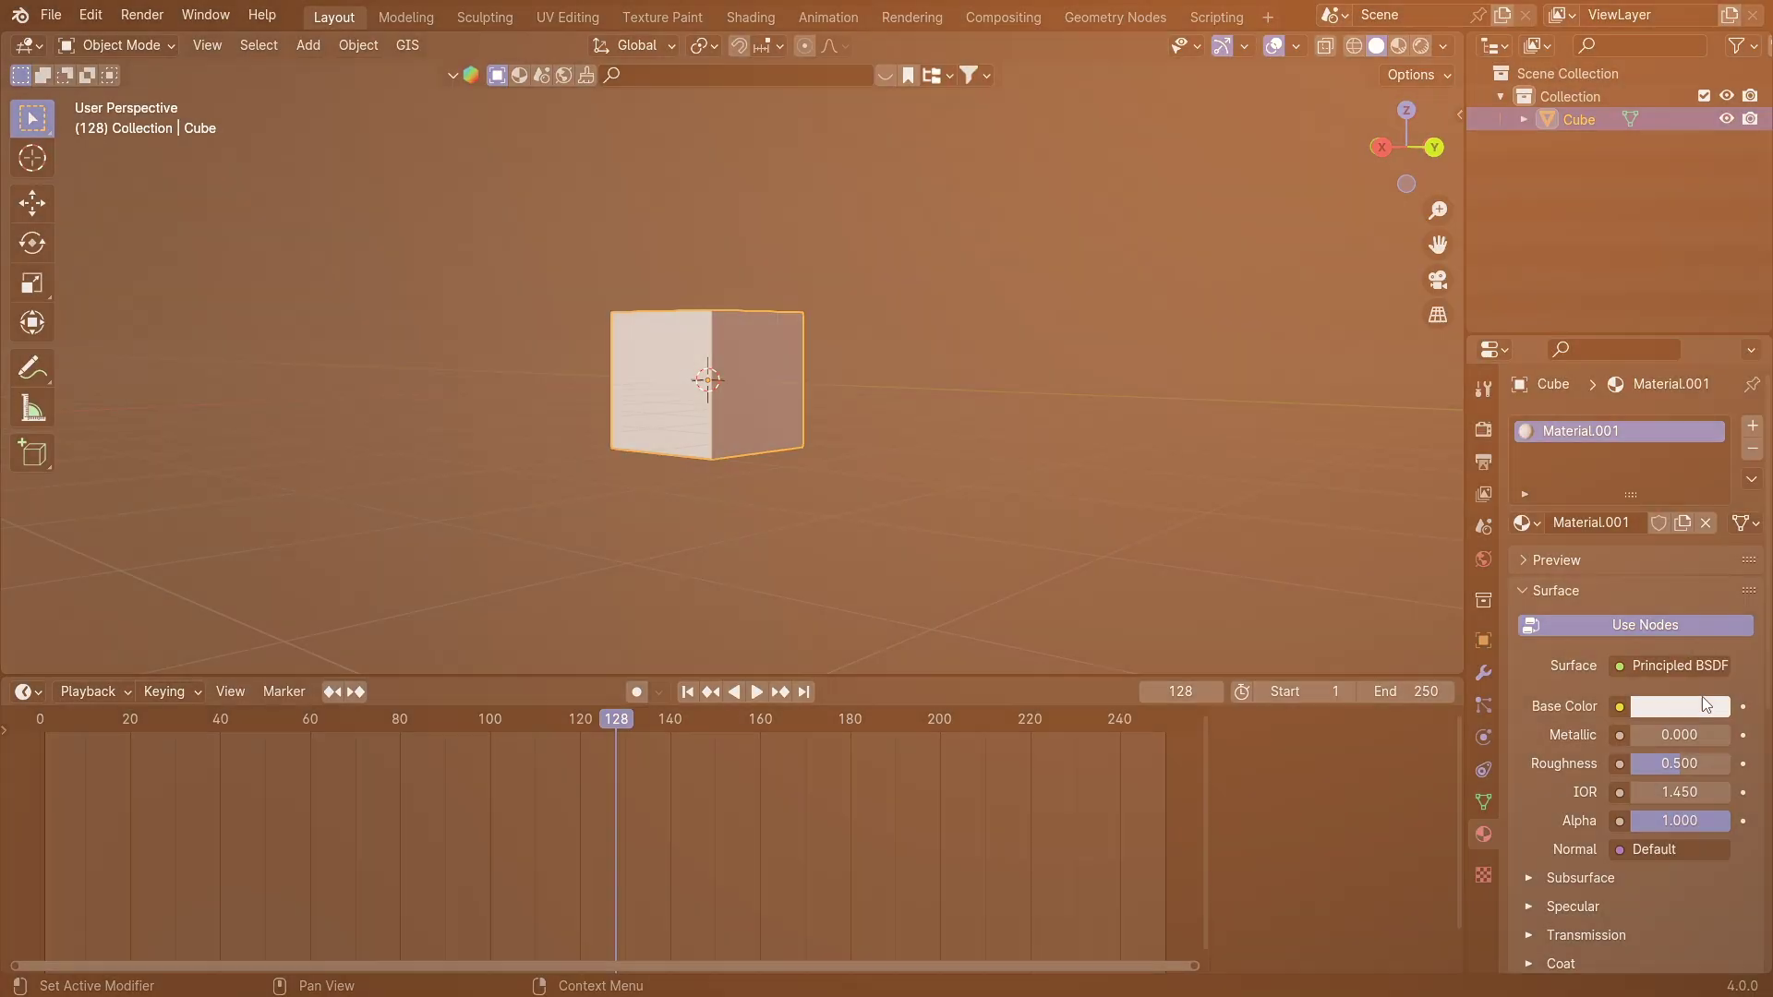
Set the cube material's base color to red and display the cube in Material Preview shading
{"action": "left_click", "coordinate": [1690, 706]}
{"action": "left_click_drag", "start_coordinate": [1605, 484], "coordinate": [1556, 504]}
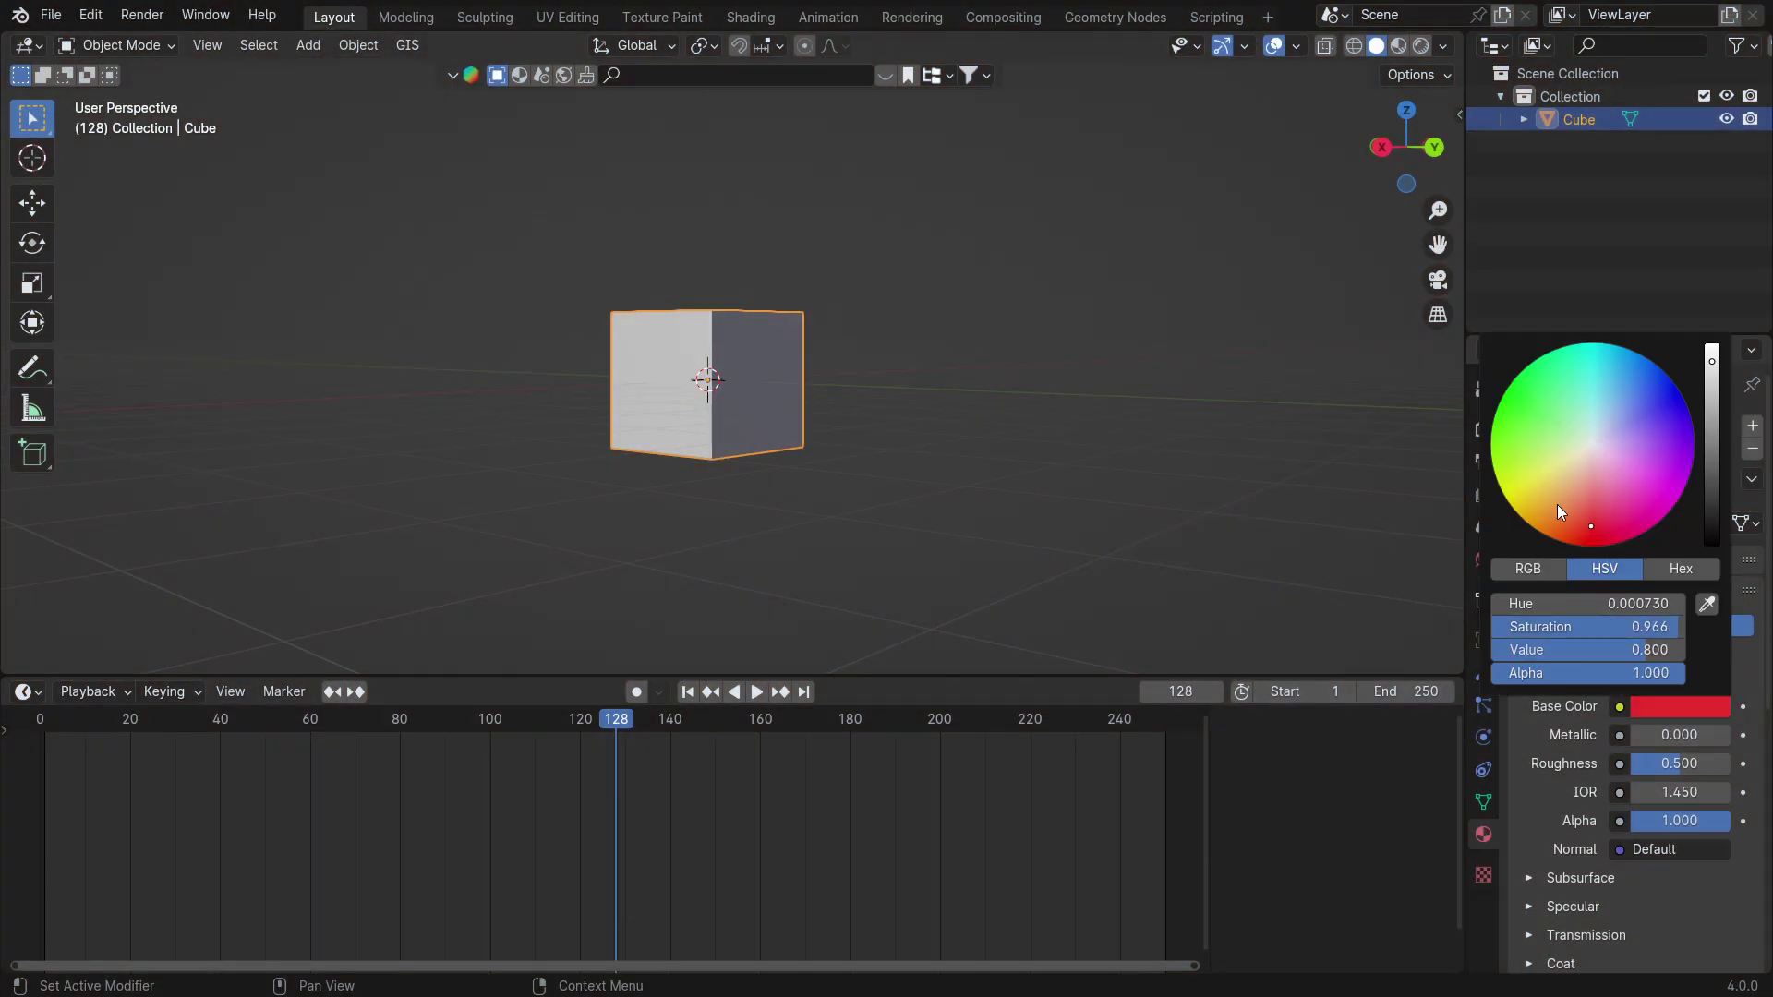
{"action": "left_click", "coordinate": [1395, 48]}
{"action": "middle_click_drag", "start_coordinate": [1092, 273], "coordinate": [1088, 225]}
{"action": "left_click", "coordinate": [856, 185]}
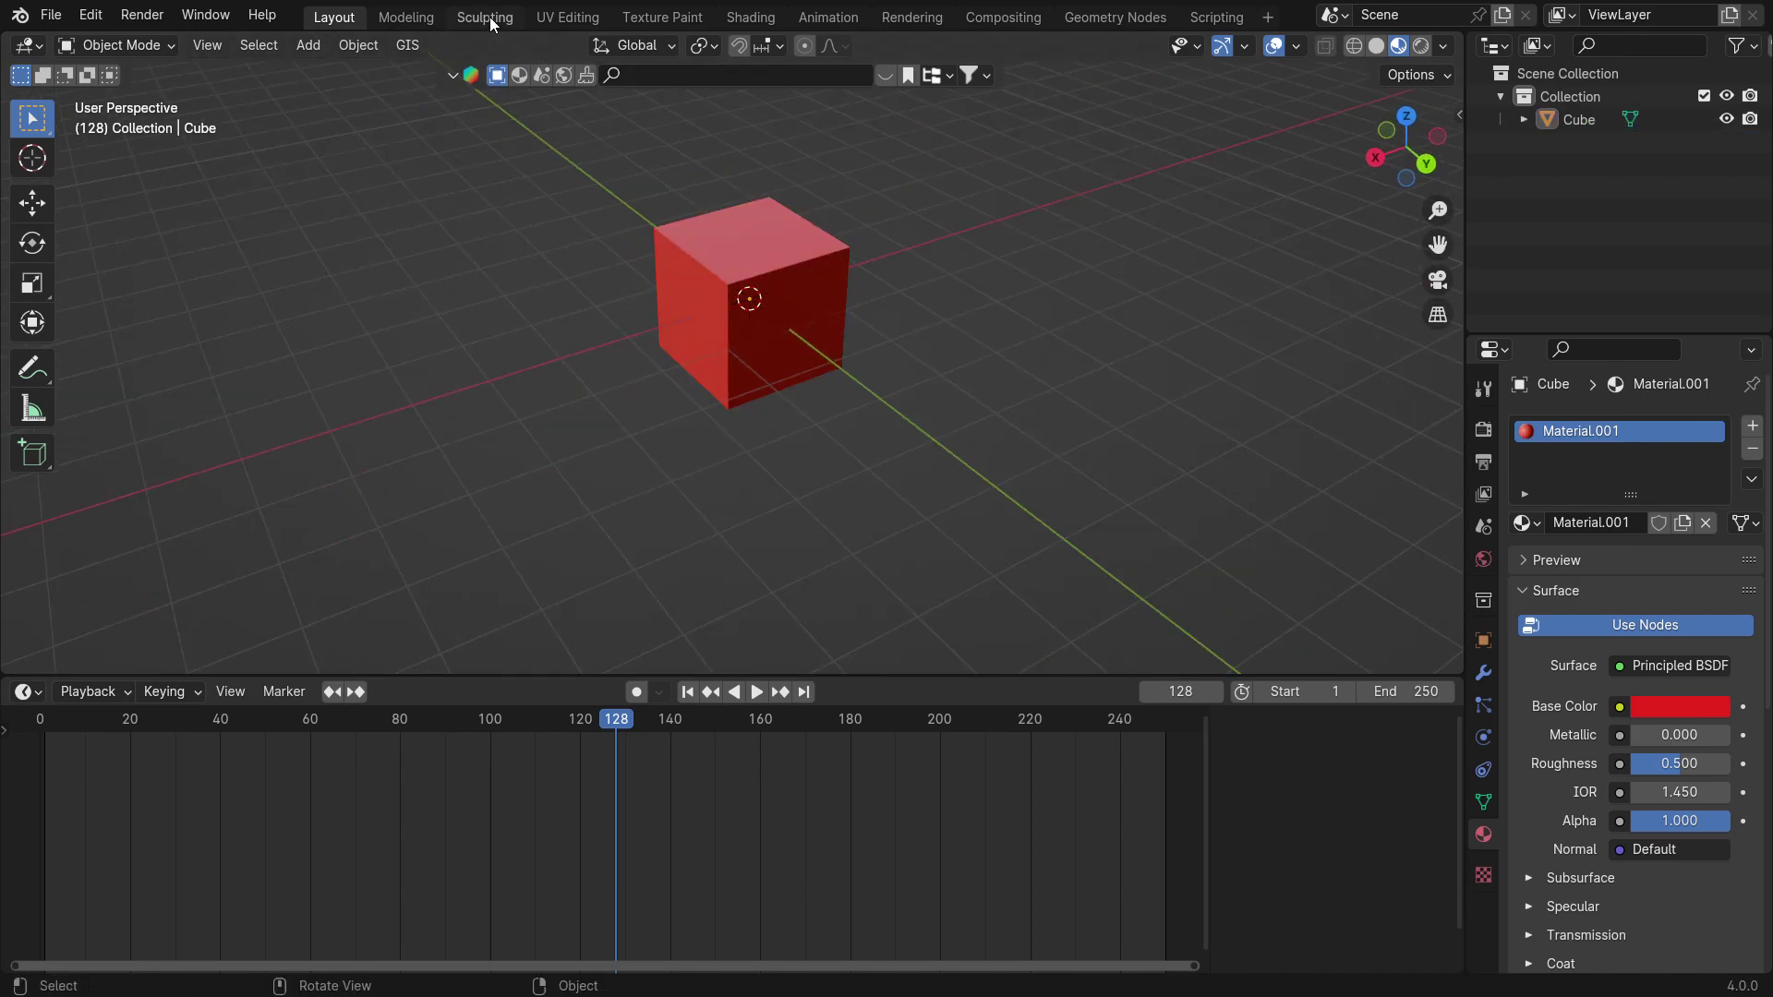
Switch to the Shading workspace and bring the cube material's nodes into view with free space beside them
{"action": "left_click", "coordinate": [756, 24]}
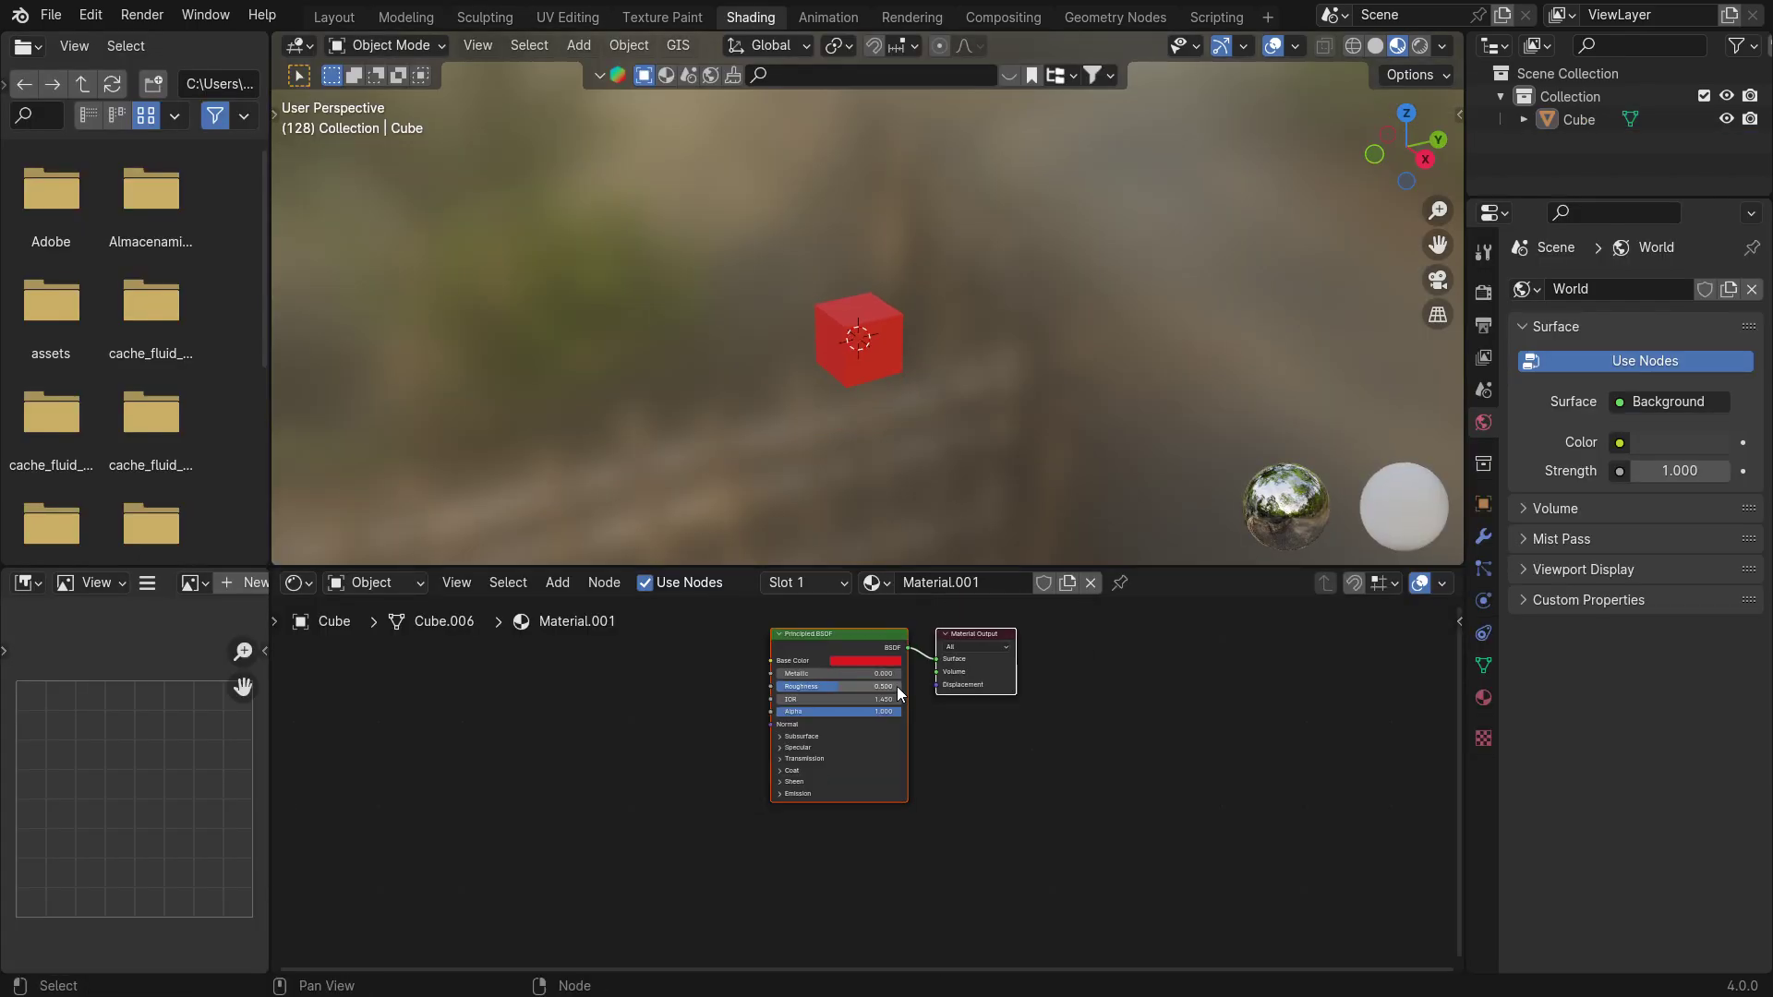
{"action": "left_click_drag", "start_coordinate": [936, 681], "coordinate": [1152, 685]}
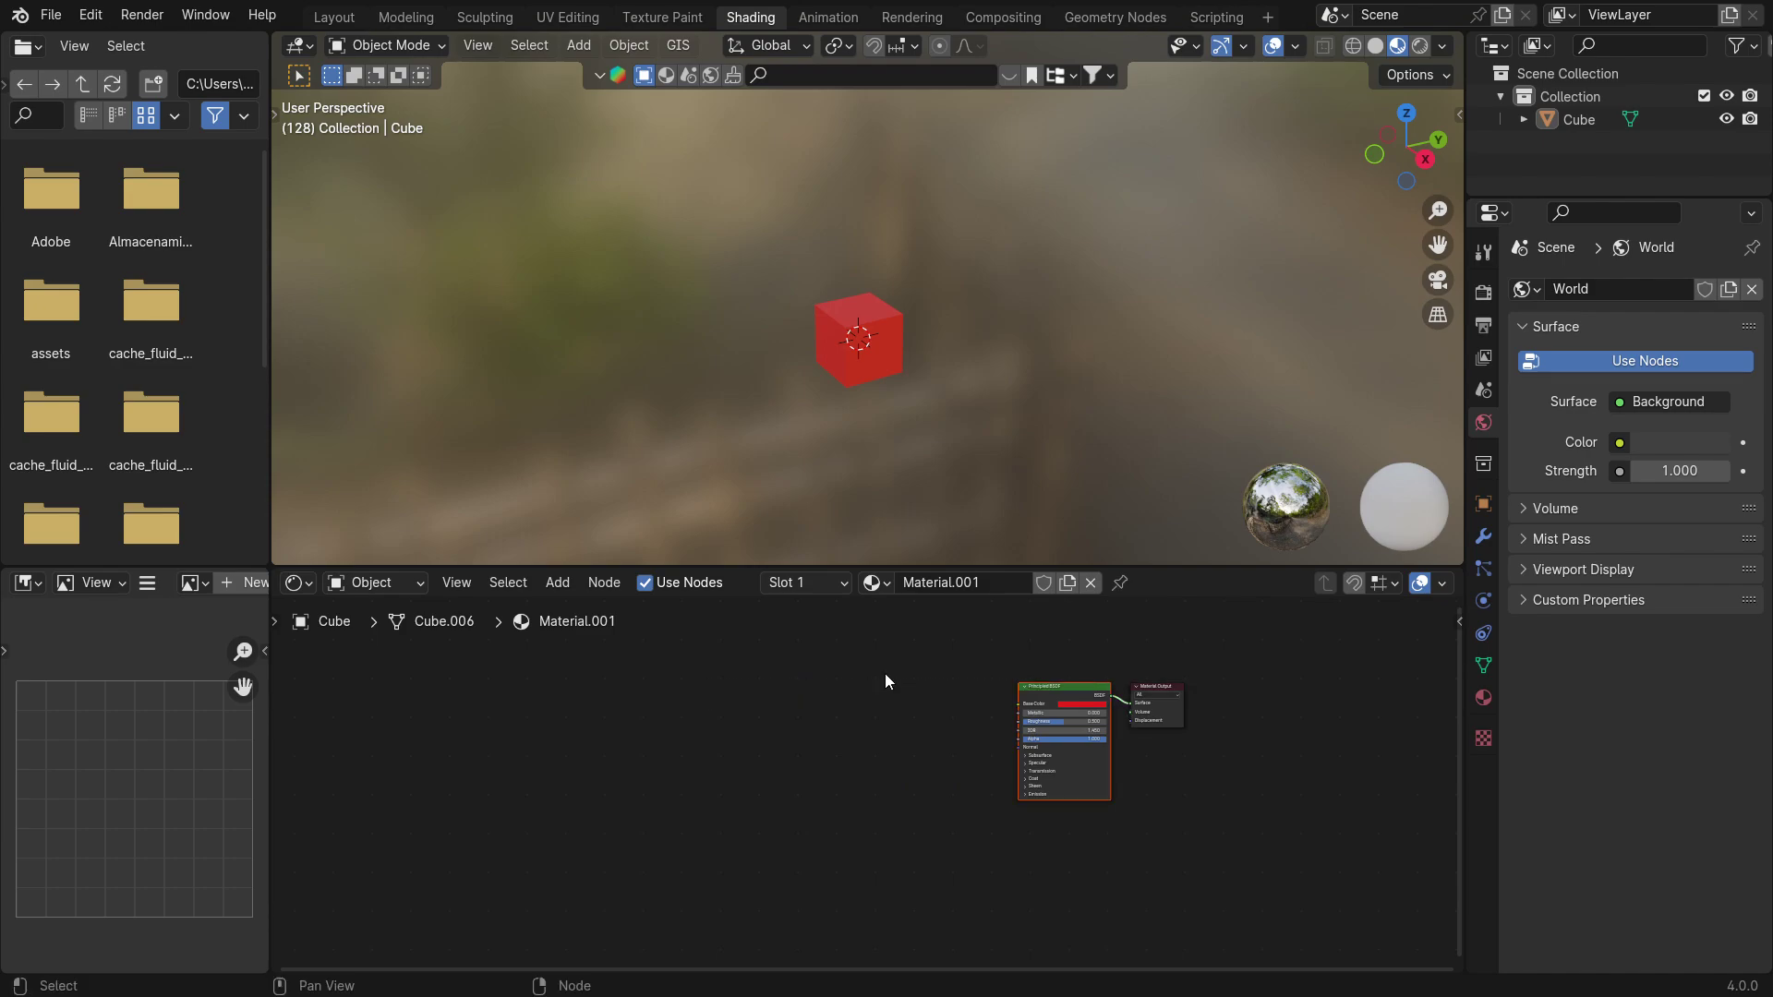